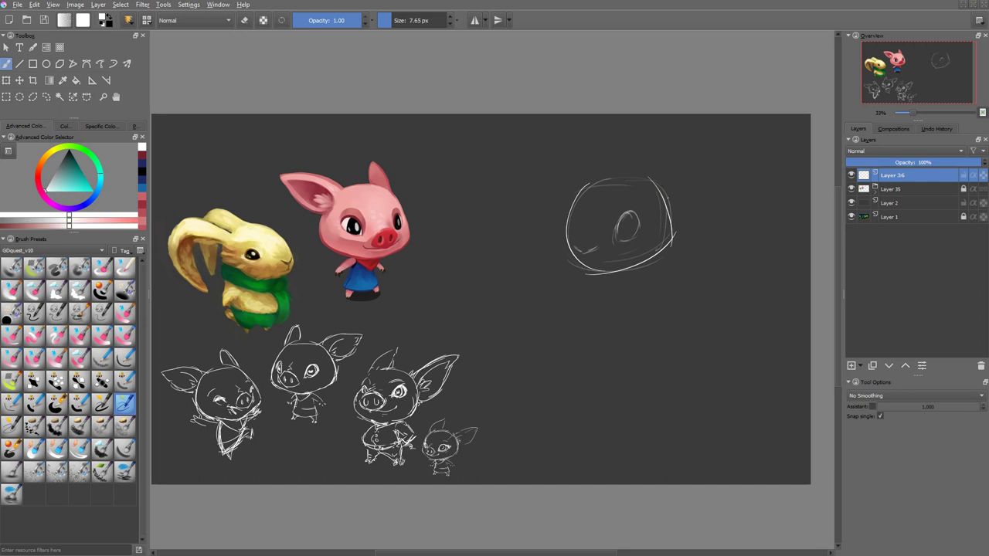
Reposition the rough head sketch and draw a long pointed ear with inner fur extending from its side.
key(t)
mouse_move(621, 226)
mouse_down()
mouse_move(604, 272)
mouse_move(751, 153)
mouse_move(647, 232)
mouse_up()
key(b)
drag(704, 162, 751, 152)
drag(658, 211, 650, 225)
drag(688, 199, 658, 224)
drag(726, 167, 653, 210)
Draw the upright second ear on the head, undoing the first far-edge stroke and redrawing it narrower.
drag(575, 230, 634, 181)
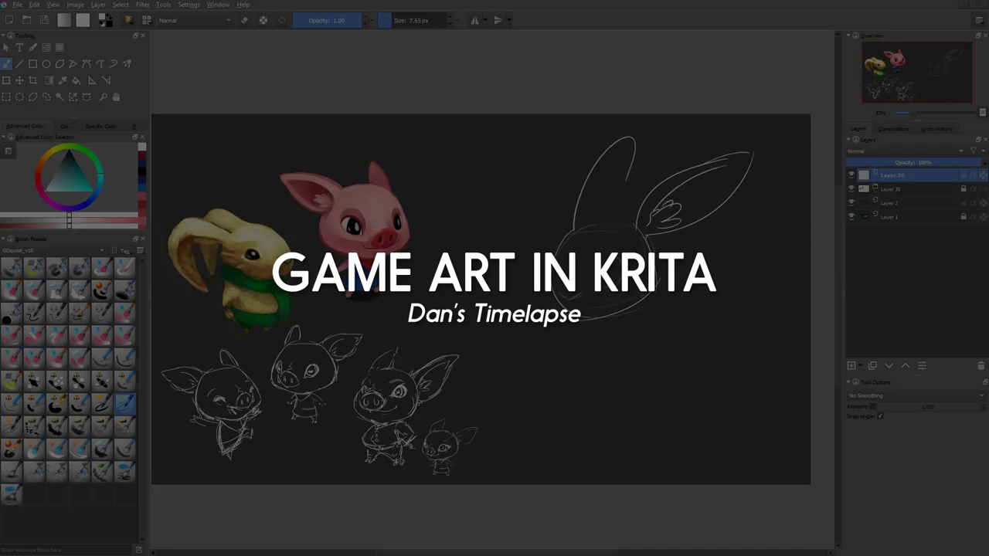
key(ctrl+z)
drag(611, 147, 641, 221)
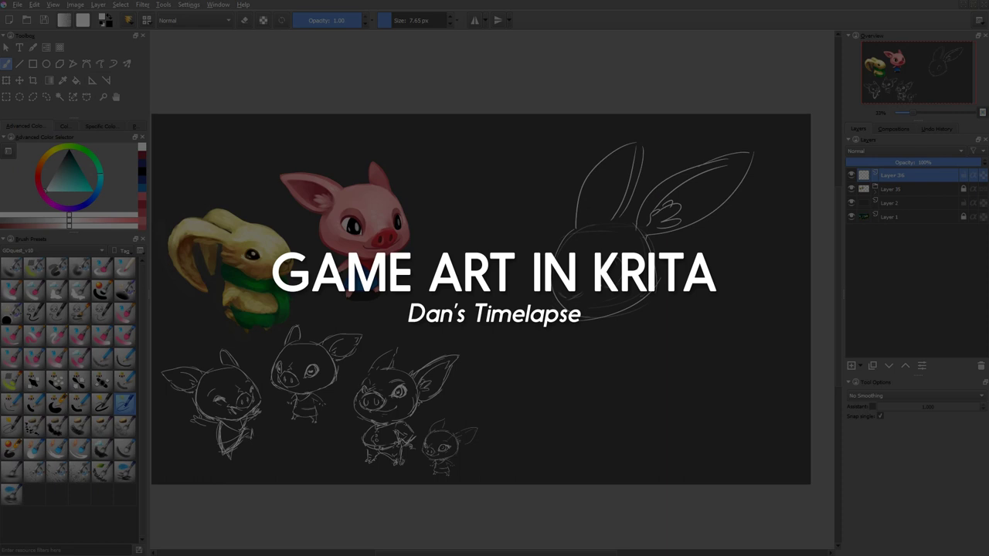
Sketch the rabbit's near eye, adjust it with a freehand selection and transform, and clear the selection.
mouse_move(653, 267)
mouse_down()
mouse_move(643, 287)
mouse_move(683, 274)
mouse_move(650, 255)
mouse_move(633, 299)
mouse_up()
scroll(641, 276, up, 3)
scroll(668, 262, down, 3)
click(46, 97)
key(ctrl+t)
key(Return)
key(ctrl+shift+a)
key(b)
Sketch the far eye on the edge of the rabbit's face, erasing and redrawing lines around it.
key(e)
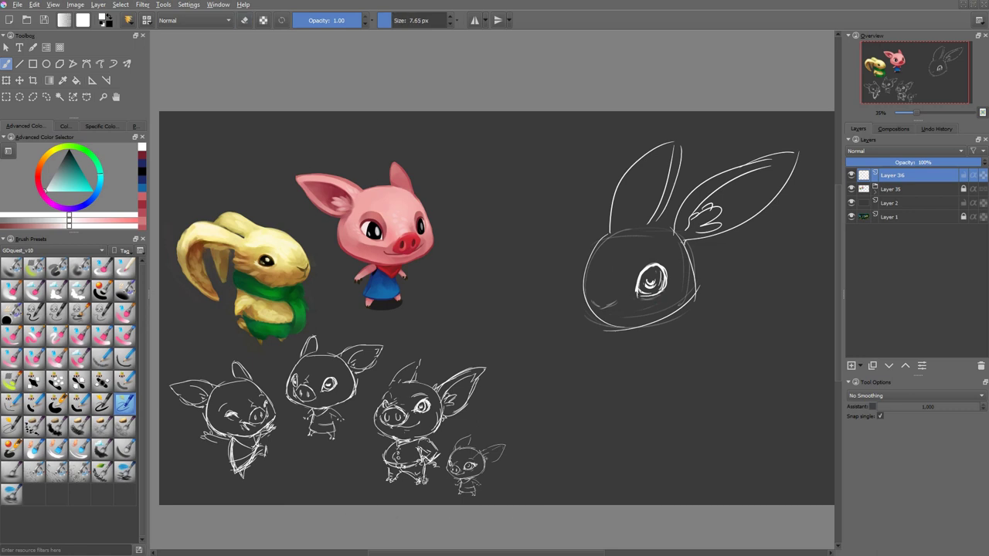
drag(590, 269, 581, 292)
key(e)
key(e)
mouse_move(585, 285)
mouse_down()
mouse_move(586, 270)
mouse_move(584, 290)
mouse_up()
Sketch a narrow torso with an arched lower edge below the head and a small arm at its shoulder.
mouse_move(632, 332)
mouse_down()
mouse_move(630, 394)
mouse_move(654, 387)
mouse_move(682, 403)
mouse_up()
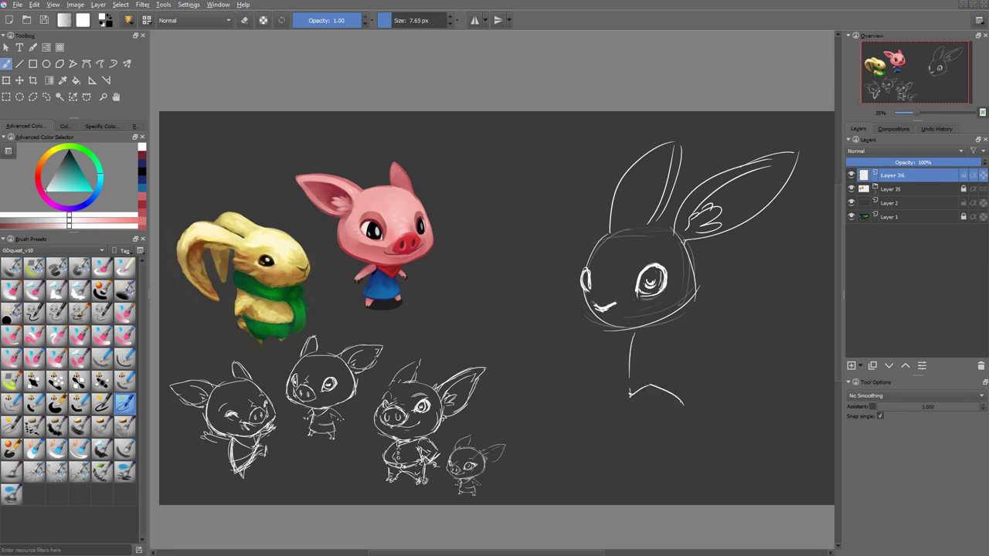
drag(669, 319, 685, 395)
drag(669, 319, 695, 344)
key(ctrl+z)
drag(634, 335, 615, 349)
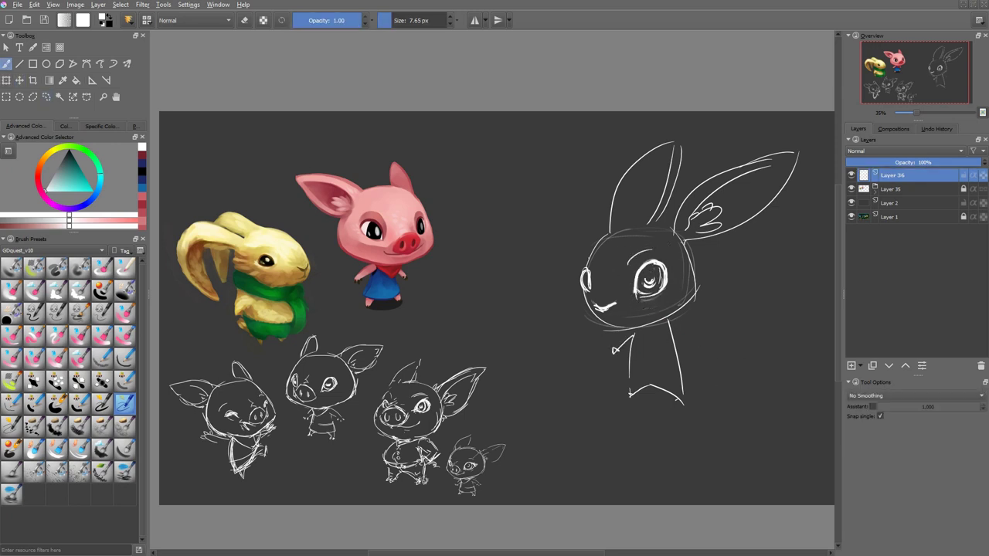
Erase the far eye at the face edge and redraw it following the face contour.
key(e)
drag(642, 285, 536, 295)
key(e)
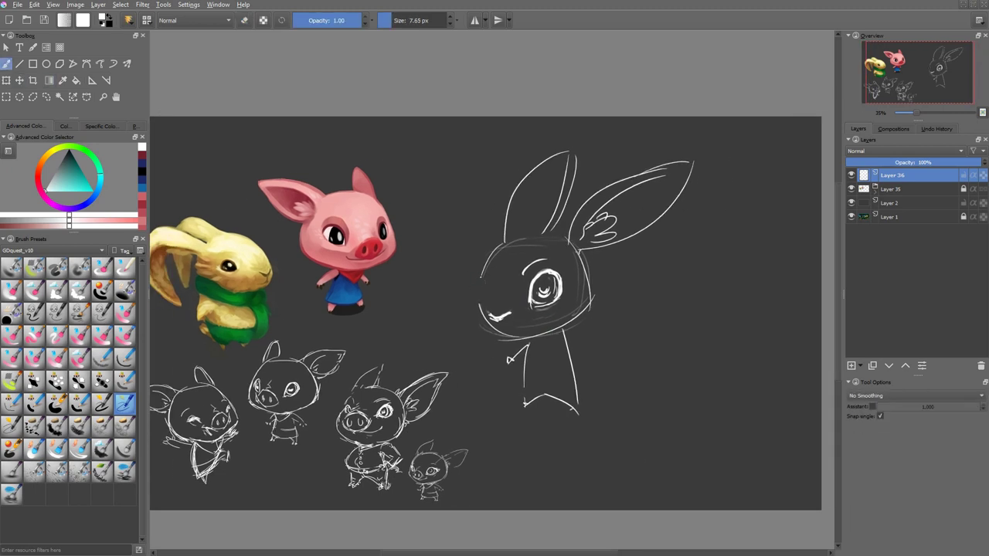
drag(479, 280, 482, 303)
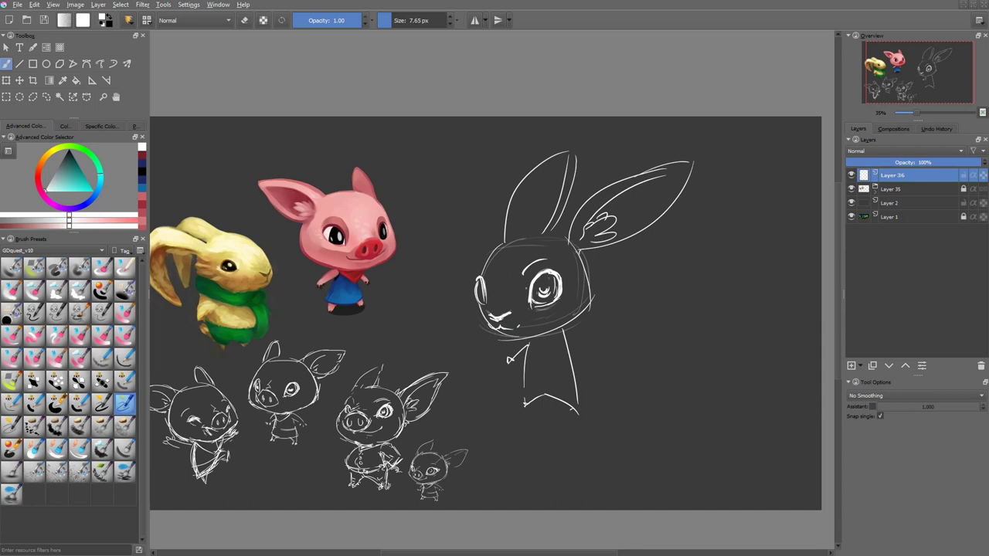
Mirror the canvas view, adjust the torso's side line with a freehand selection and transform, and clear the selection.
key(m)
key(ctrl+t)
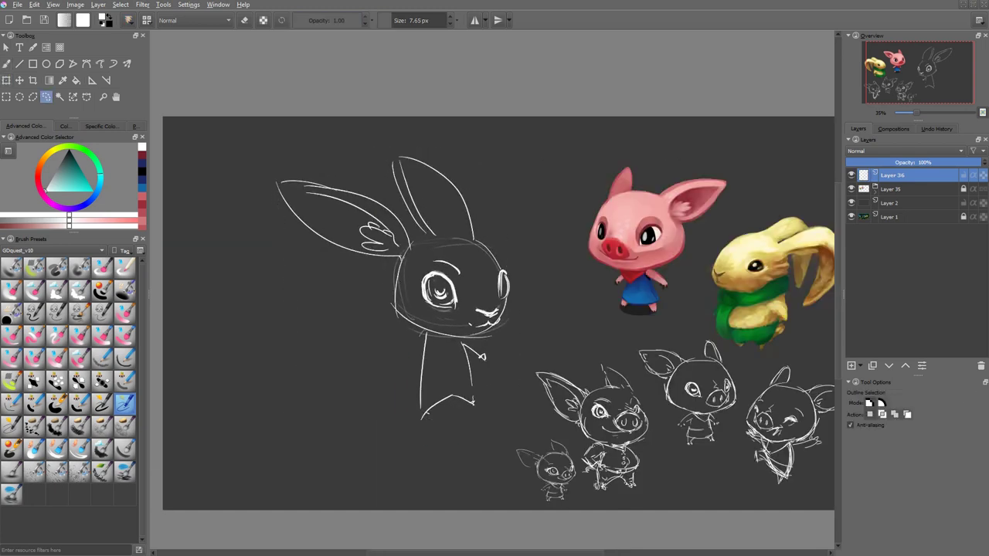
mouse_move(479, 349)
mouse_down()
mouse_move(437, 356)
mouse_move(426, 343)
mouse_move(464, 361)
mouse_up()
key(ctrl+t)
key(Return)
key(ctrl+shift+a)
key(b)
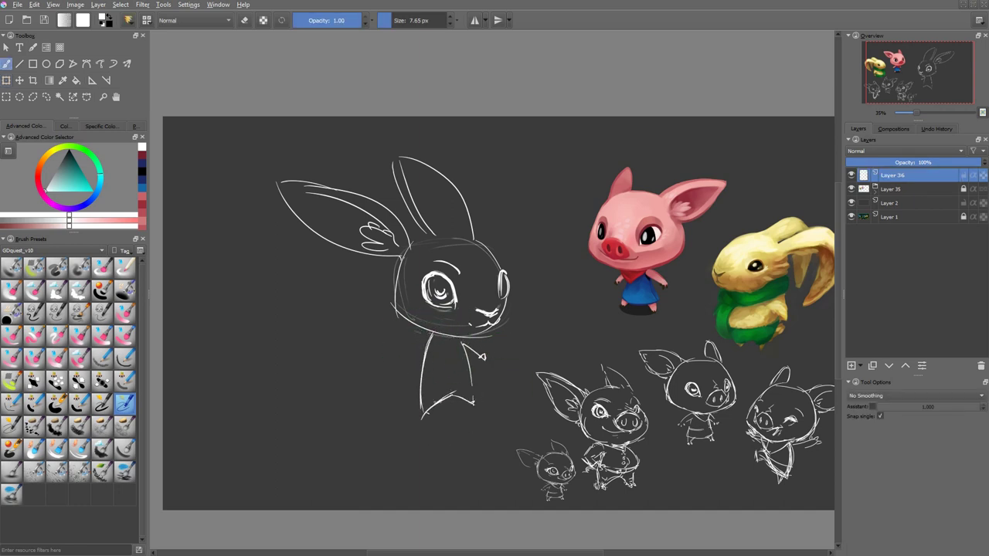
Draw the waistline of the shorts across the lower torso and sketch the near arm and hand beside it.
drag(421, 380, 472, 374)
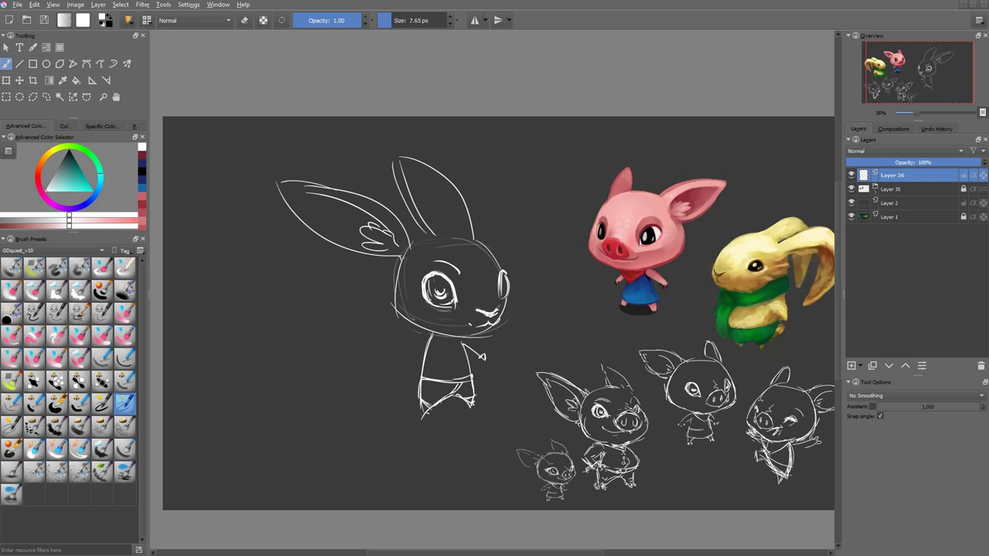
drag(423, 339, 411, 358)
key(e)
key(e)
drag(411, 359, 407, 391)
Select the near hand and transform it to fit the arm, and sketch the far arm beside the torso.
drag(417, 345, 416, 346)
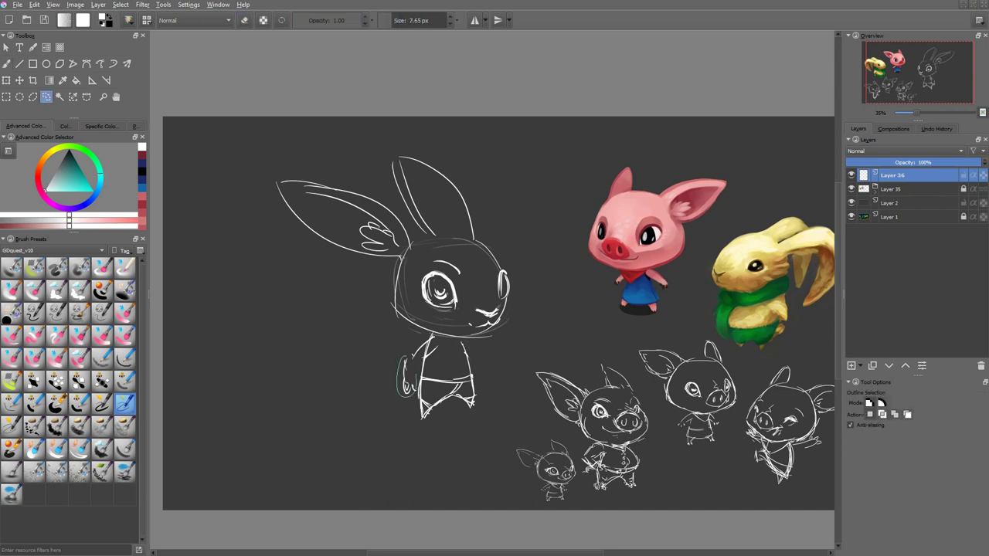
key(ctrl+t)
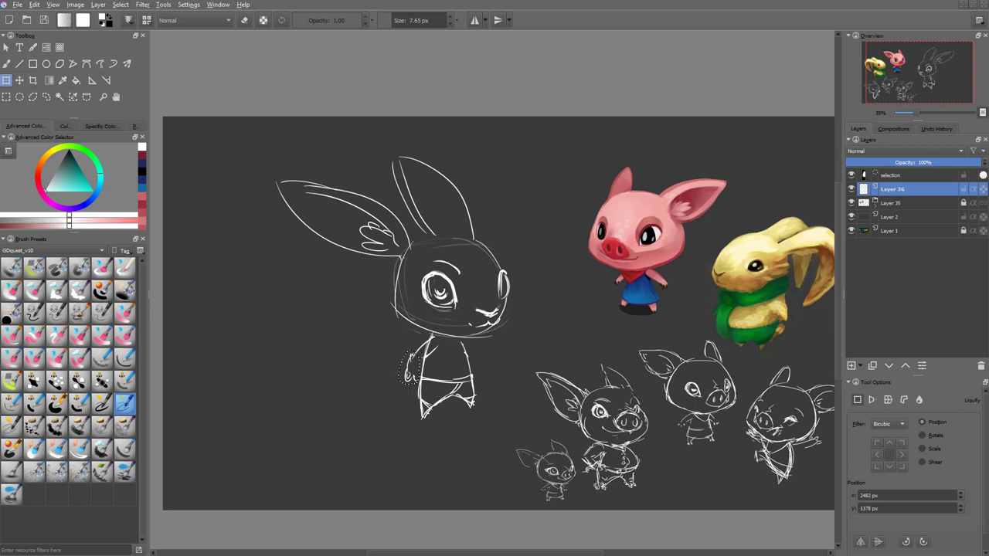
key(Return)
key(b)
key(ctrl+shift+a)
key(e)
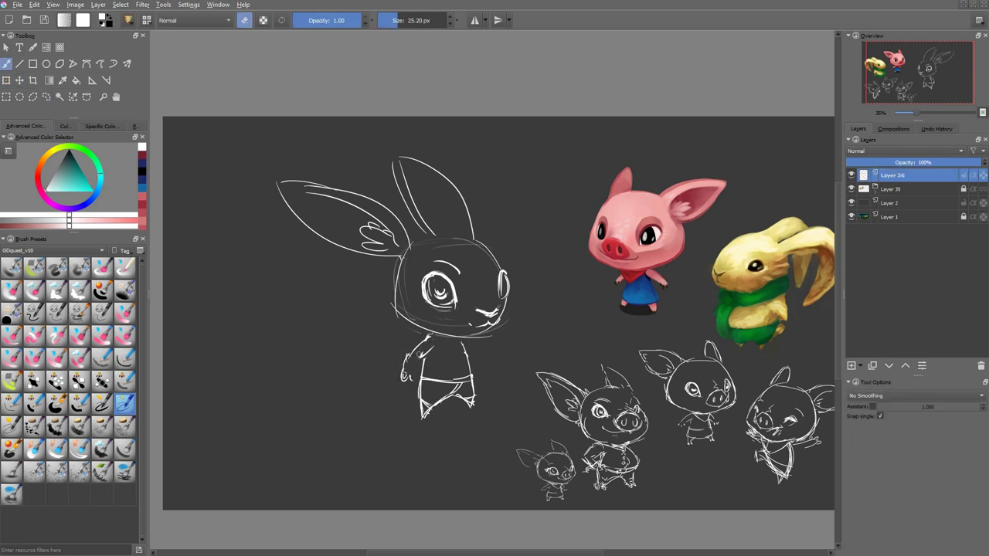
key(e)
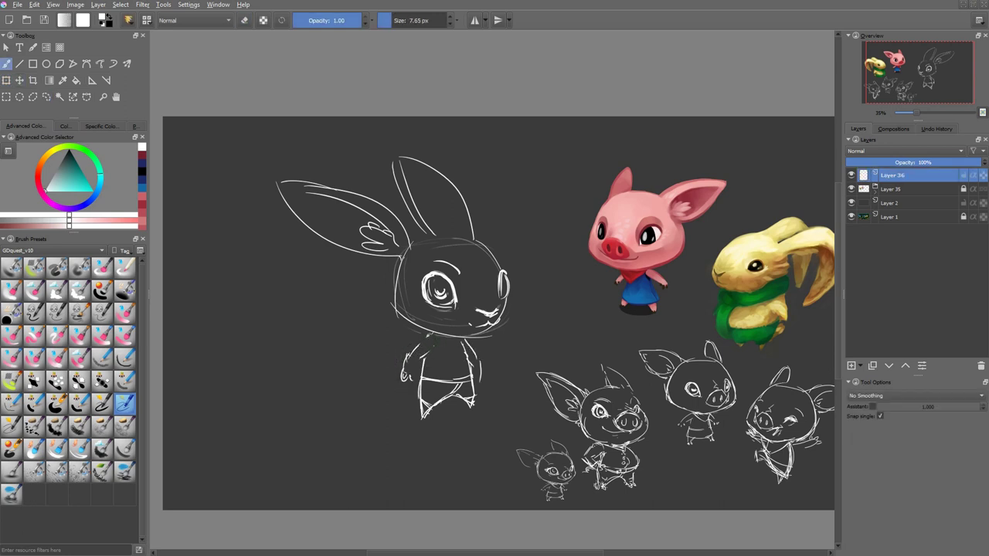
Sketch a scarf around the rabbit's neck with its end hanging down over the torso.
drag(423, 337, 455, 357)
mouse_move(467, 348)
mouse_down()
mouse_move(474, 358)
mouse_move(439, 386)
mouse_move(458, 394)
mouse_move(436, 384)
mouse_up()
drag(436, 342, 445, 392)
drag(431, 392, 464, 383)
drag(459, 347, 461, 387)
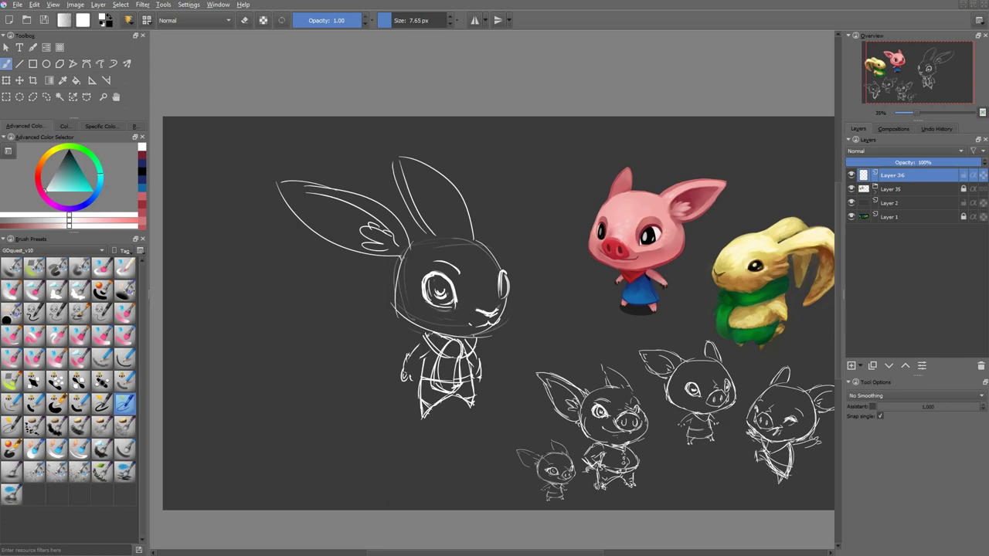
drag(428, 332, 453, 342)
key(e)
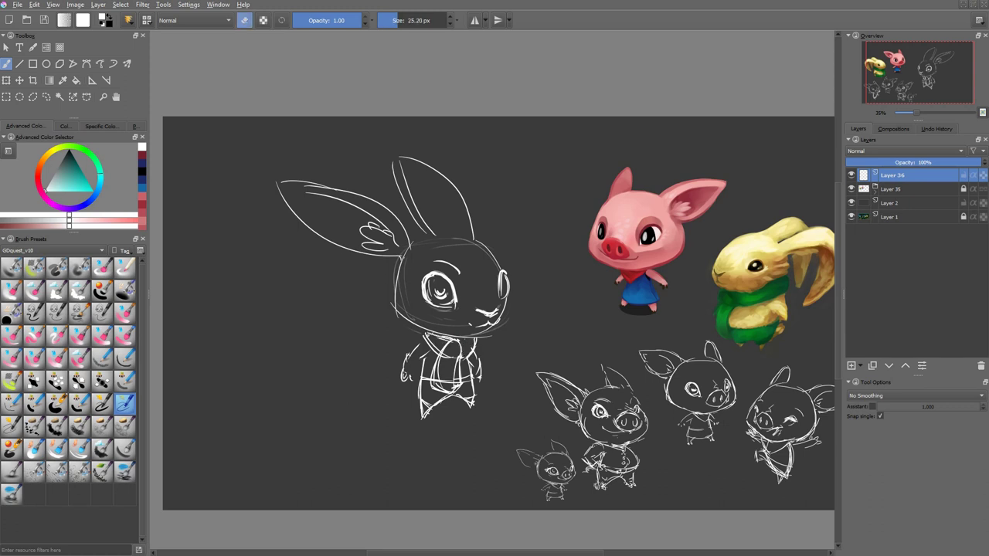
key(e)
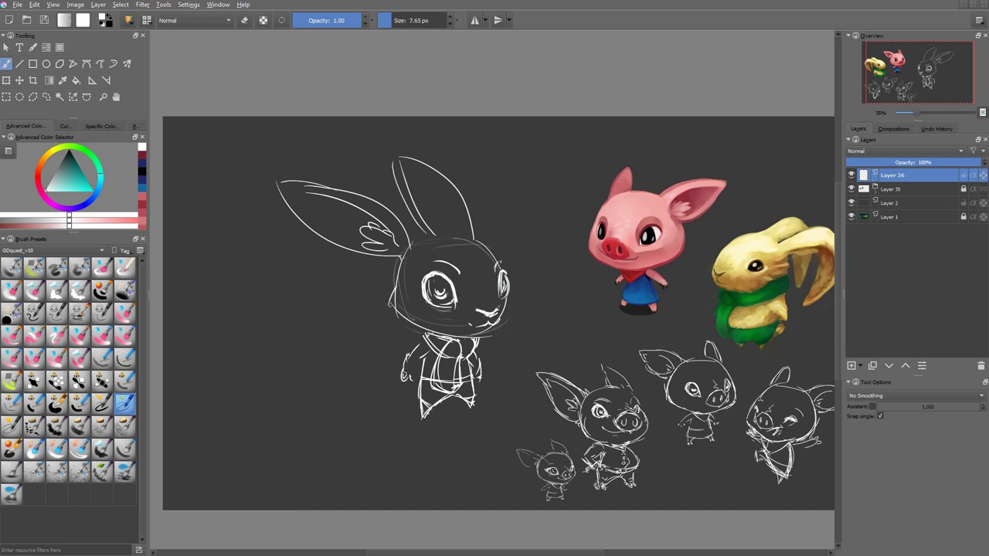
Redraw the back of the rabbit's cheek with a pointed fur tuft, erasing the old contour.
mouse_move(400, 278)
mouse_down()
mouse_move(391, 302)
mouse_move(404, 314)
mouse_move(394, 293)
mouse_move(389, 305)
mouse_up()
key(e)
key(e)
key(e)
Erase and redraw the upright ear with a slimmer contour and rework the inner lines of the long side ear.
mouse_move(472, 241)
mouse_down()
mouse_move(460, 189)
mouse_move(473, 242)
mouse_move(460, 193)
mouse_move(466, 233)
mouse_up()
key(e)
key(e)
key(e)
drag(462, 207, 472, 240)
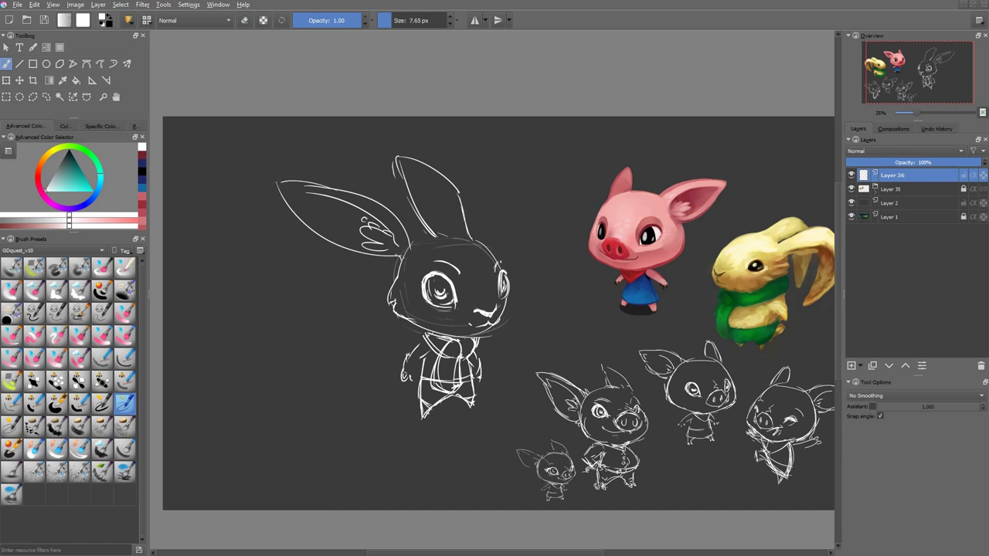
mouse_move(349, 242)
mouse_down()
mouse_move(391, 249)
mouse_move(282, 198)
mouse_move(319, 195)
mouse_up()
key(ctrl+z)
Erase the overlapping lines inside the hanging scarf so its shape reads cleanly.
key(e)
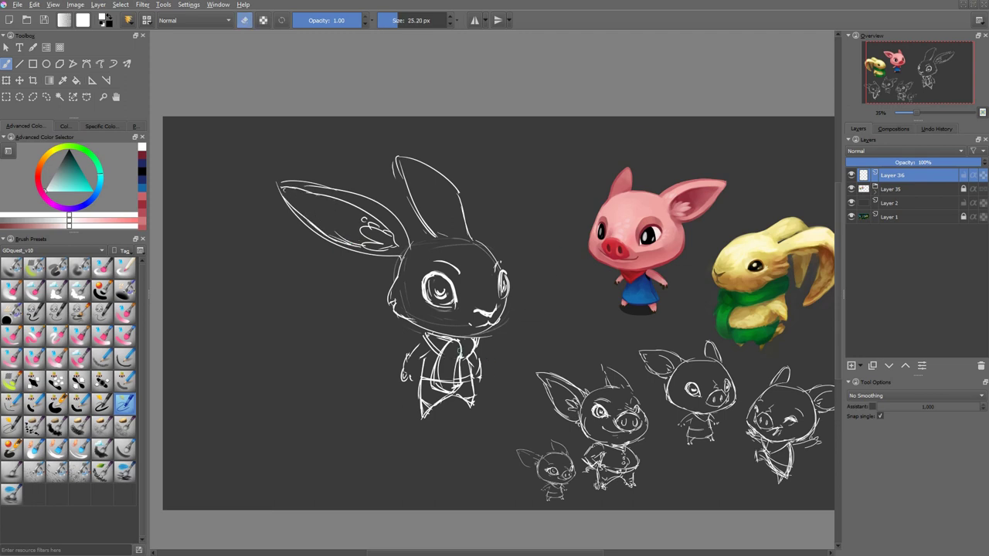
mouse_move(437, 363)
mouse_down()
mouse_move(436, 384)
mouse_move(465, 382)
mouse_up()
key(e)
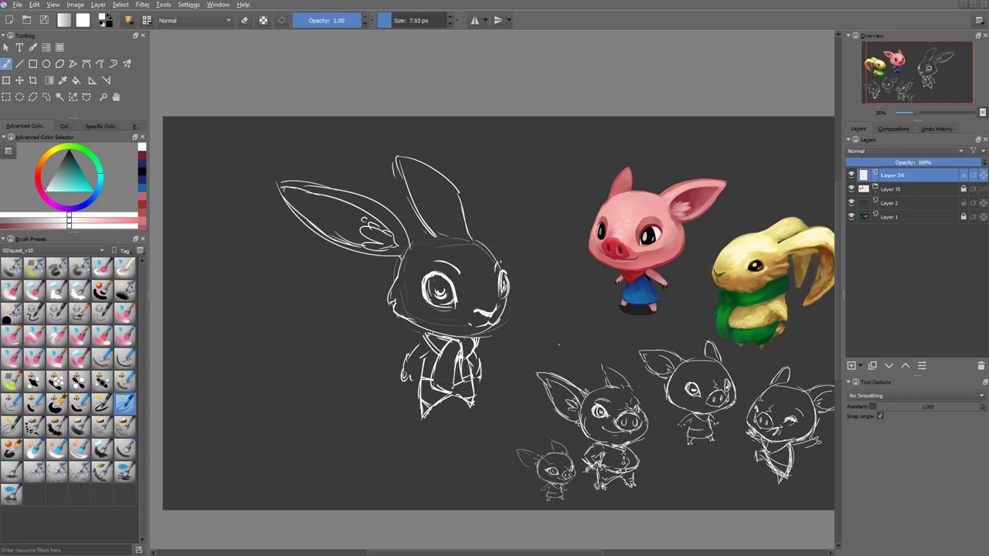
Move the rabbit sketch away from the pig characters and make Layer 36 active again for drawing.
key(t)
mouse_move(558, 346)
mouse_down()
mouse_move(394, 326)
mouse_move(456, 338)
mouse_move(535, 333)
mouse_up()
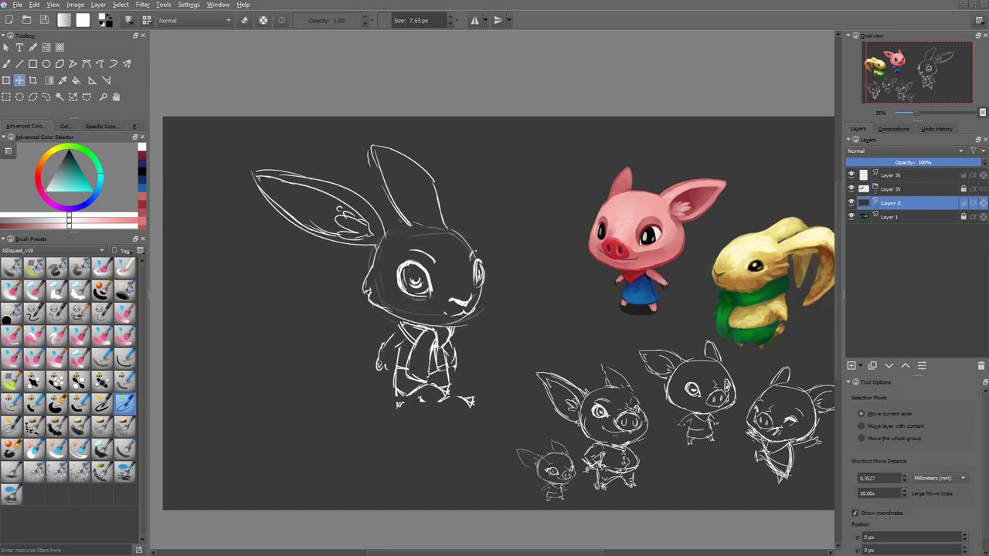
key(Page_Up)
key(Page_Up)
key(b)
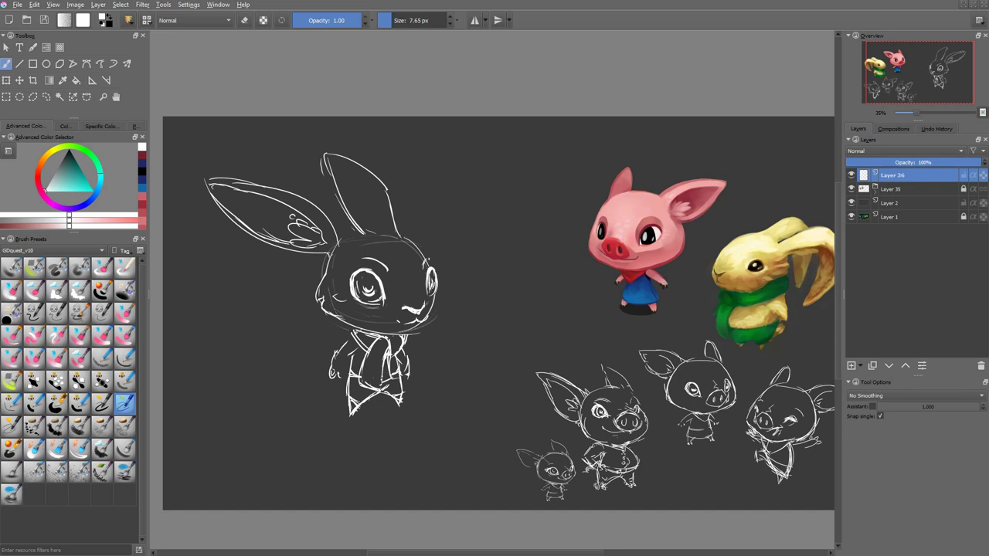
Duplicate the rabbit sketch, shrink the copy into a small thumbnail beside it, and return to Layer 36 with the view unmirrored.
key(ctrl+j)
key(t)
mouse_move(371, 294)
mouse_down()
mouse_move(448, 271)
mouse_move(607, 251)
mouse_move(486, 290)
mouse_up()
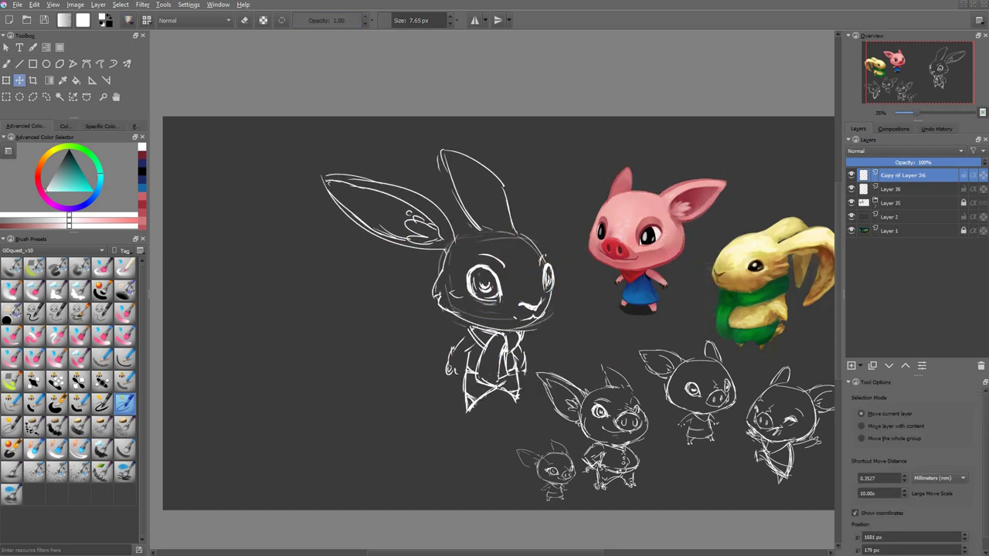
key(ctrl+t)
drag(585, 132, 309, 337)
key(m)
key(Page_Down)
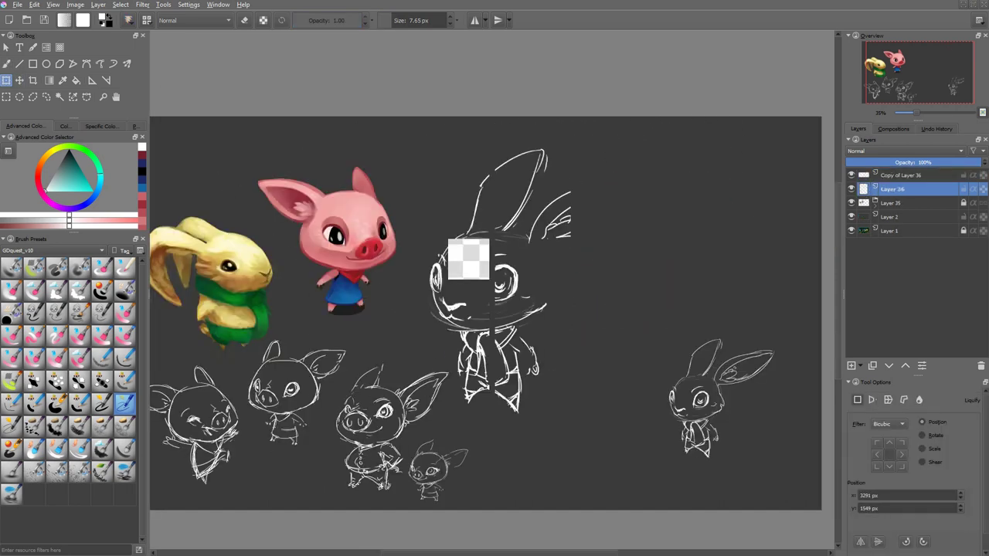
key(Return)
Select the large rabbit's head and ears with a freehand outline and rotate them slightly clockwise.
key(j)
drag(471, 128, 776, 287)
key(ctrl+t)
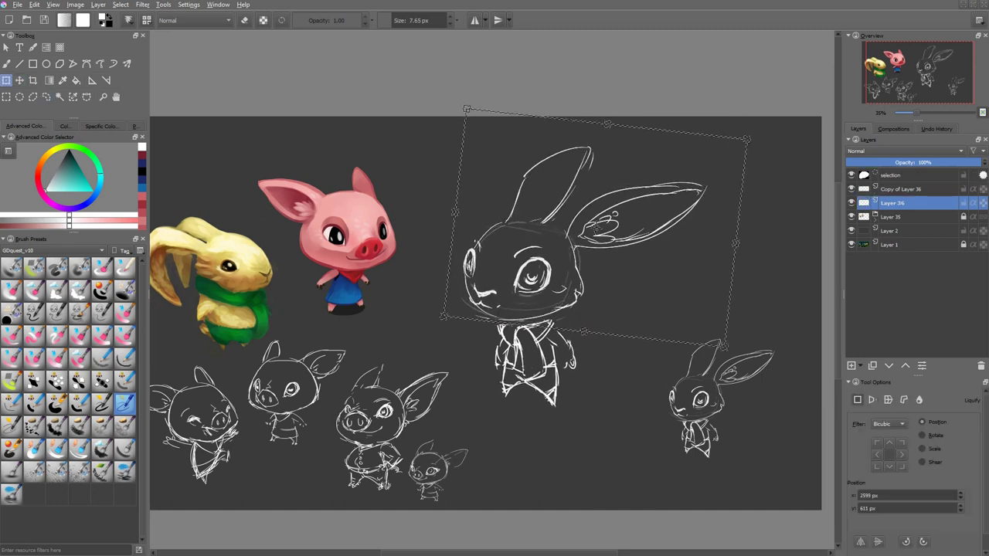
key(Return)
Select the large rabbit's body, tilt and shift it back under the head, and clear the selection.
key(ctrl+r)
mouse_move(494, 326)
mouse_down()
mouse_move(509, 424)
mouse_move(476, 328)
mouse_move(486, 326)
mouse_up()
key(ctrl+t)
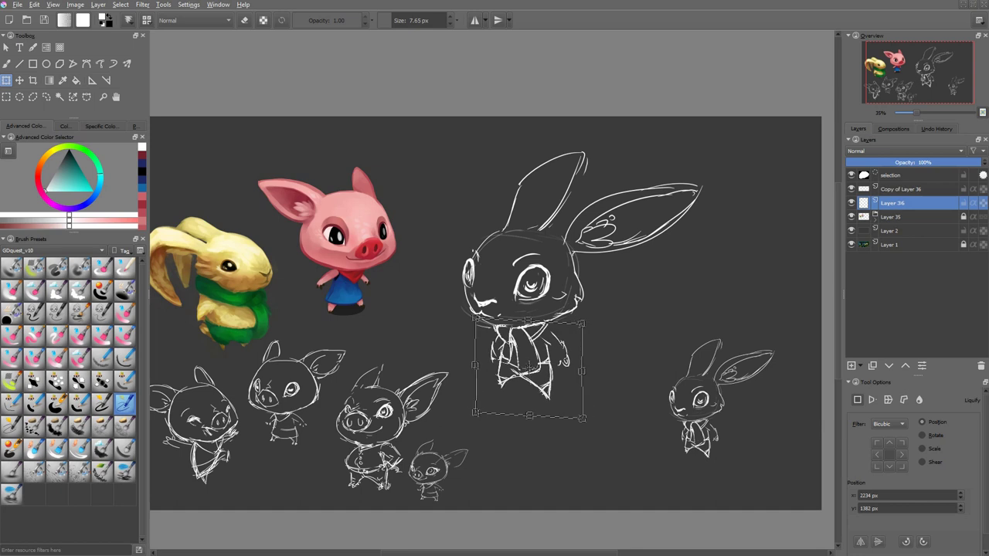
drag(527, 363, 536, 363)
key(Return)
key(ctrl+t)
key(Return)
key(ctrl+shift+a)
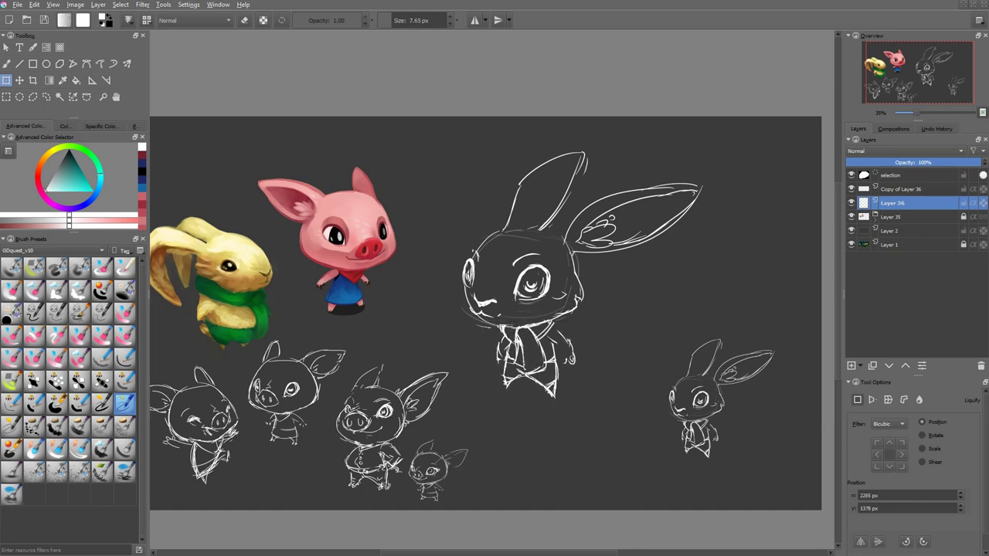
Shrink the rabbit on Copy of Layer 36 into the canvas's lower corner and hide Layer 36.
click(903, 176)
key(ctrl+t)
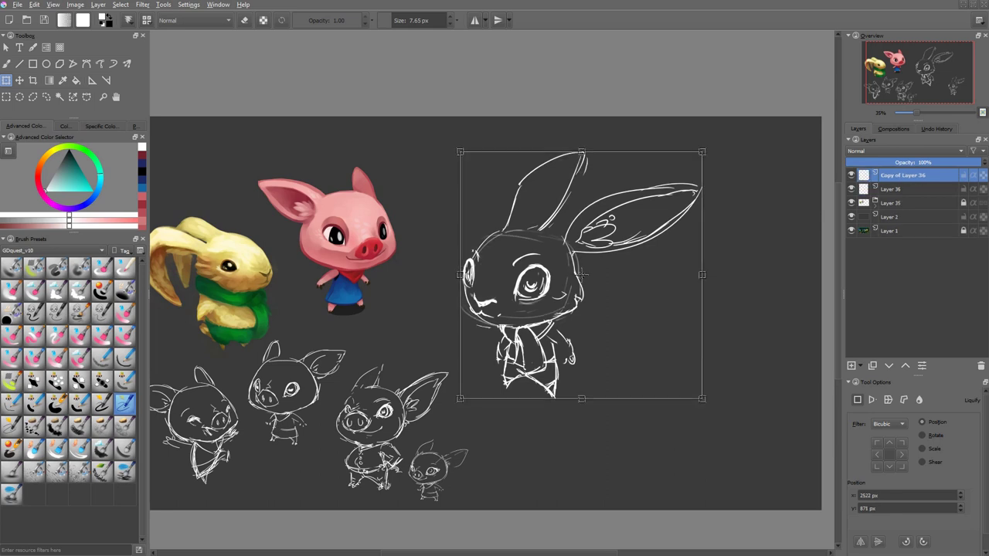
drag(582, 275, 751, 443)
key(Return)
click(890, 188)
click(851, 189)
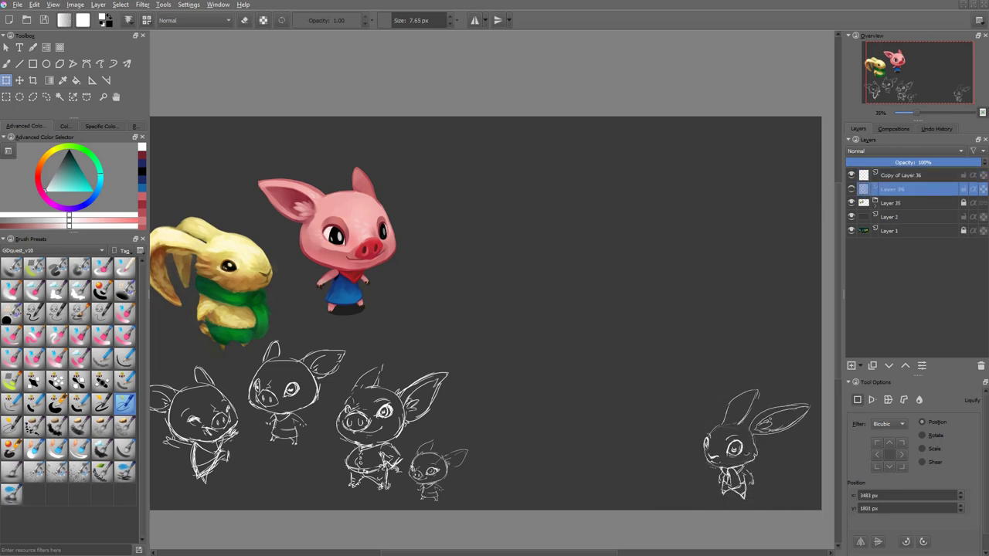
Add a new paint layer above Layer 36 and sketch a wide, rounded head outline in the empty canvas area.
key(Insert)
key(b)
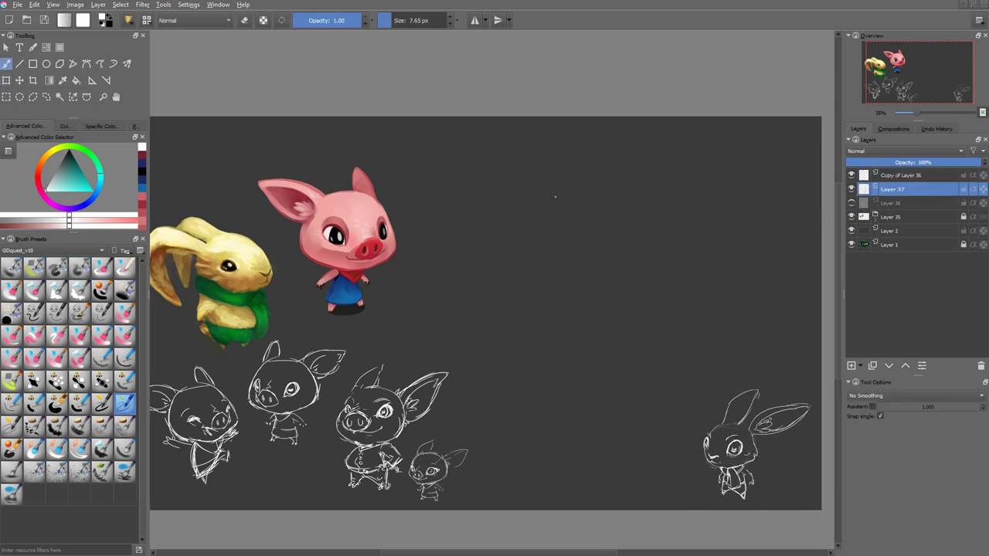
mouse_move(570, 183)
mouse_down()
mouse_move(521, 269)
mouse_move(535, 276)
mouse_move(612, 289)
mouse_move(691, 241)
mouse_up()
drag(654, 185, 676, 265)
drag(554, 189, 646, 179)
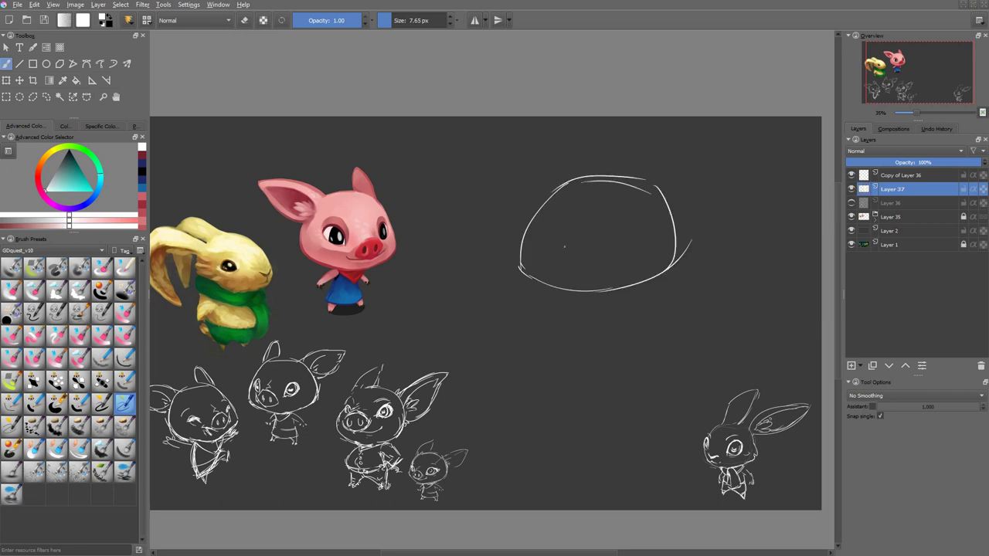
Sketch the nose and a large near eye, transform the eye outline, and add its pupil and a thick upper lid.
mouse_move(539, 250)
mouse_down()
mouse_move(568, 260)
mouse_move(632, 231)
mouse_up()
key(ctrl+t)
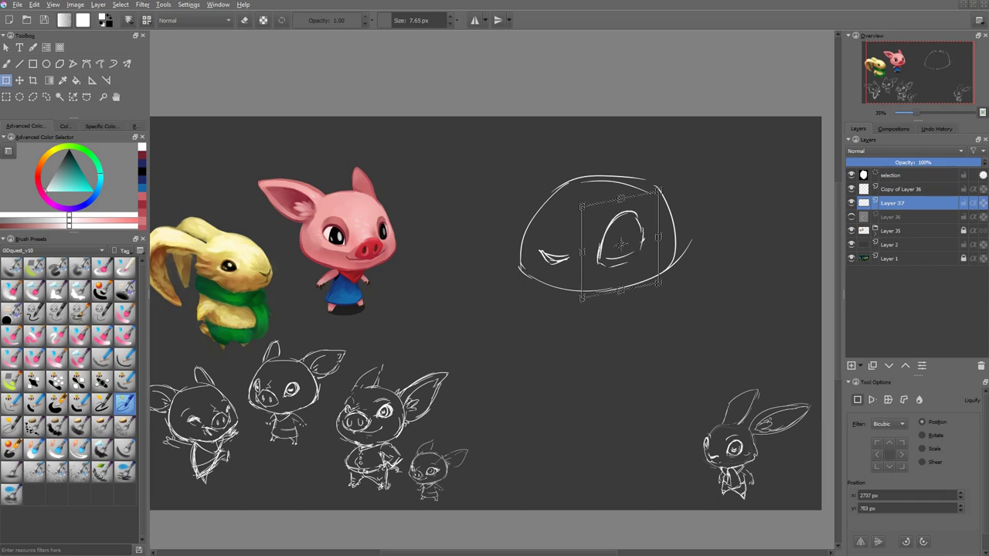
key(b)
mouse_move(632, 210)
mouse_down()
mouse_move(641, 237)
mouse_move(618, 252)
mouse_move(628, 230)
mouse_up()
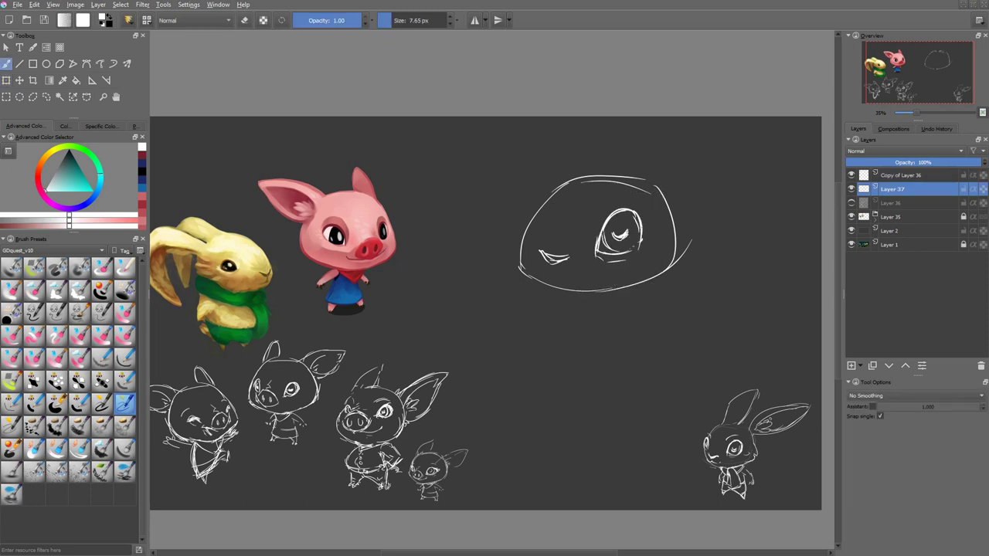
mouse_move(599, 239)
mouse_down()
mouse_move(604, 212)
mouse_move(626, 207)
mouse_move(597, 244)
mouse_up()
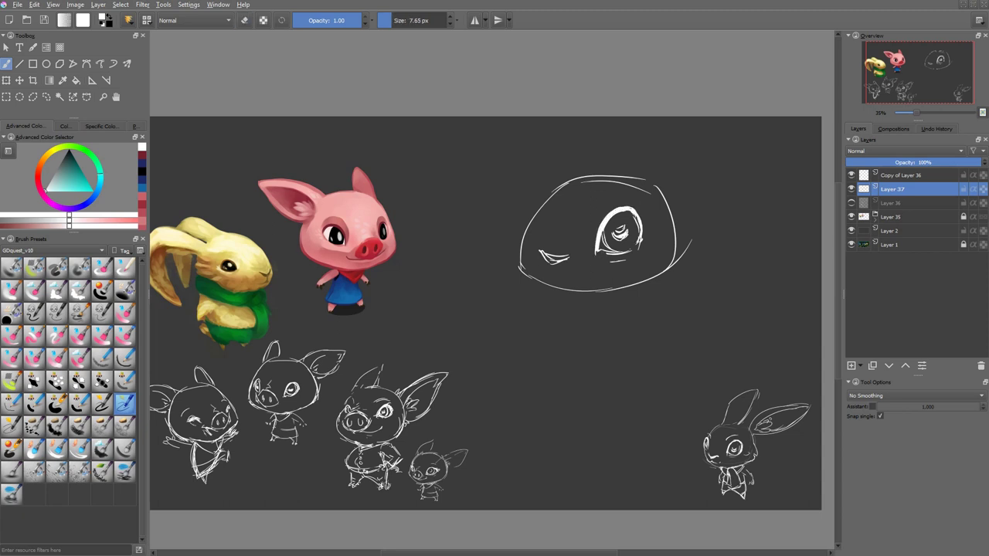
Nudge the nose sketch slightly down and add a short mouth line beneath it.
key(t)
key(Down)
key(Down)
key(b)
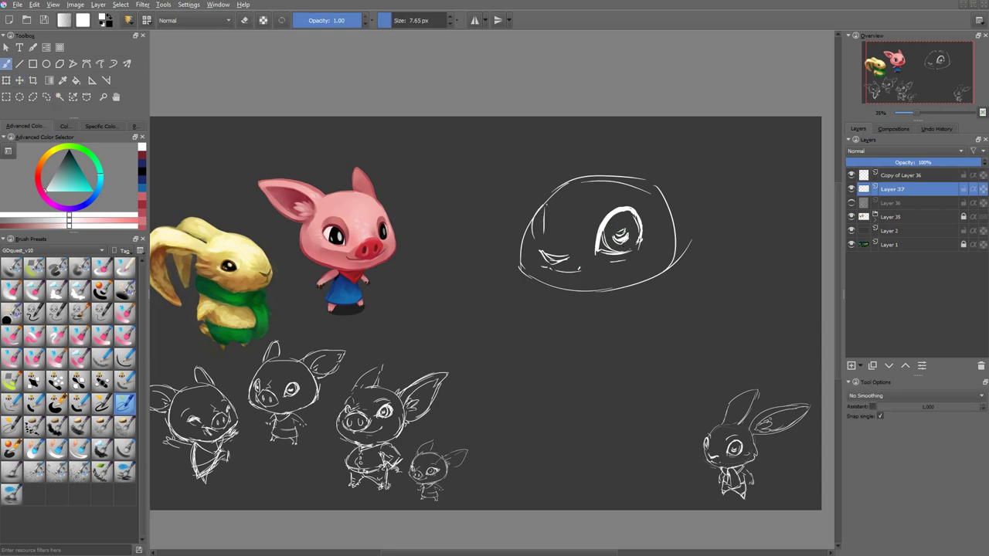
Sketch the rabbit's far eye and the first ear strokes rising from the back of the head.
drag(543, 206, 535, 240)
drag(650, 179, 693, 137)
drag(670, 199, 683, 193)
Liquify the face and head sketch to shift its features, enlarging the liquify brush to 1,000.
key(ctrl+t)
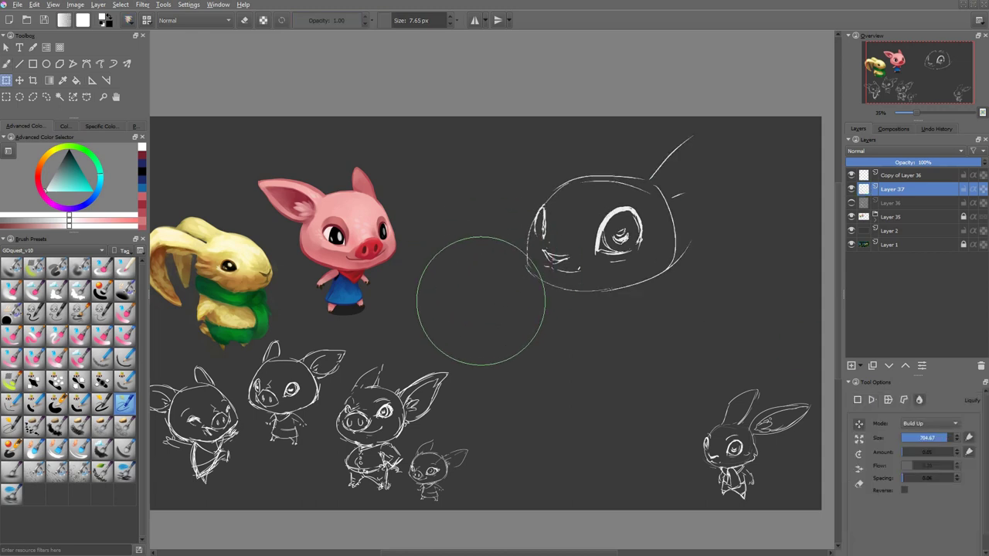
drag(587, 263, 507, 197)
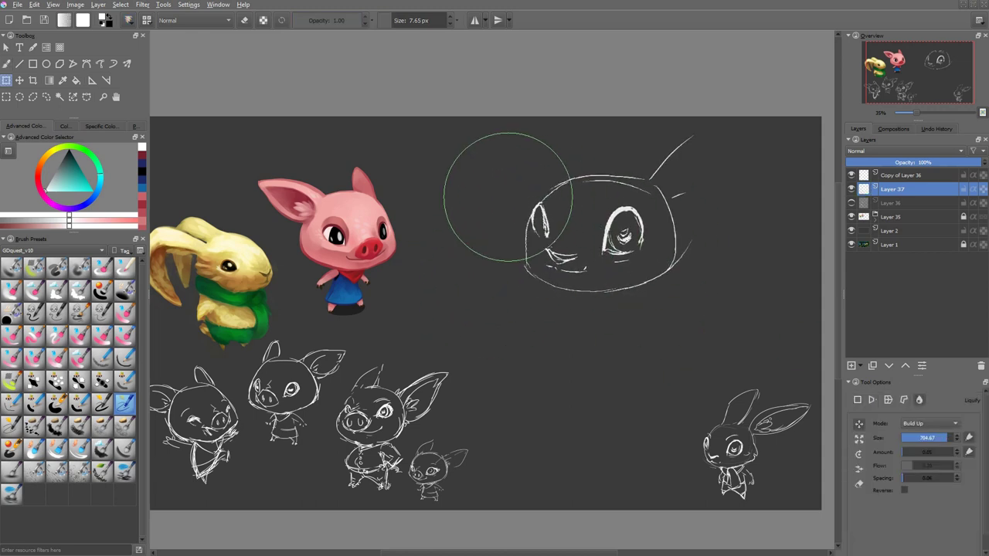
key(bracketright)
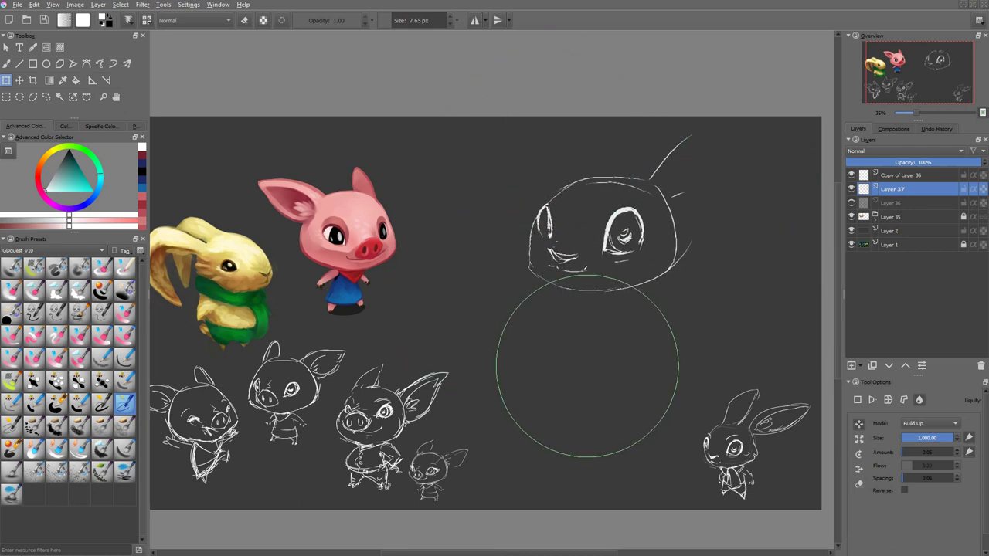
key(Return)
key(b)
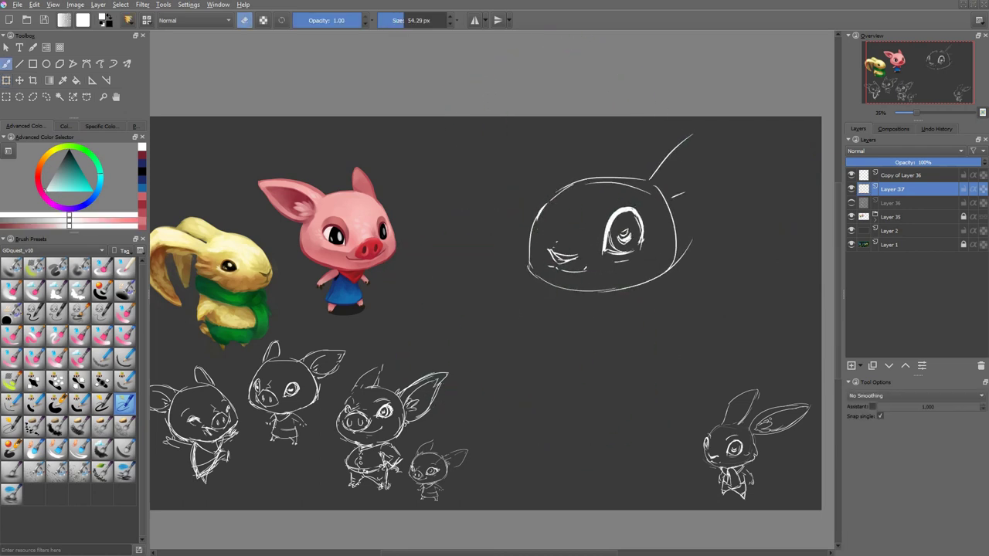
Erase the far eye and redraw the front head contour and near eye outline with bolder 18 px strokes.
key(e)
drag(532, 239, 569, 190)
drag(529, 259, 570, 185)
drag(640, 249, 629, 205)
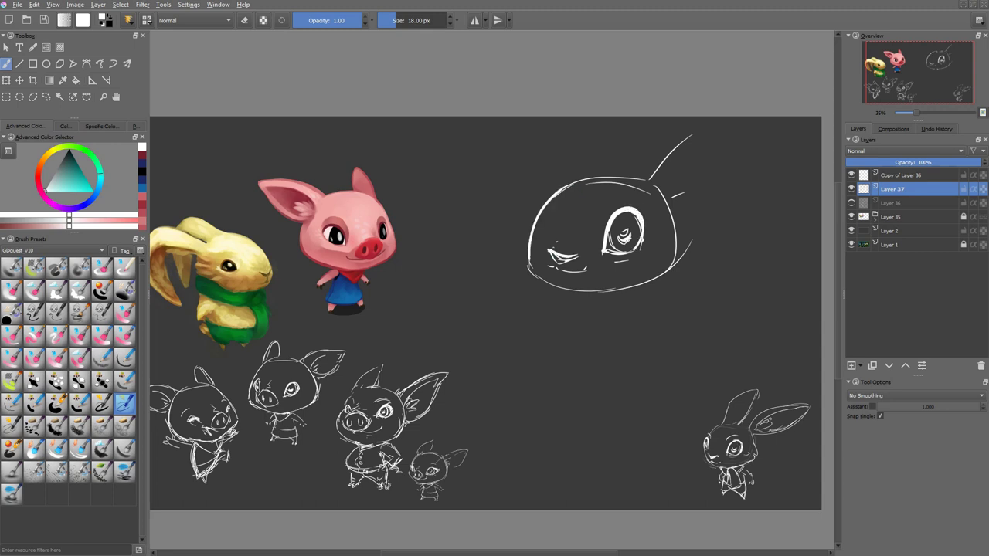
Fill the nose as a solid shape, trim it with the eraser, and add a small cheek mark beneath the near eye.
key(e)
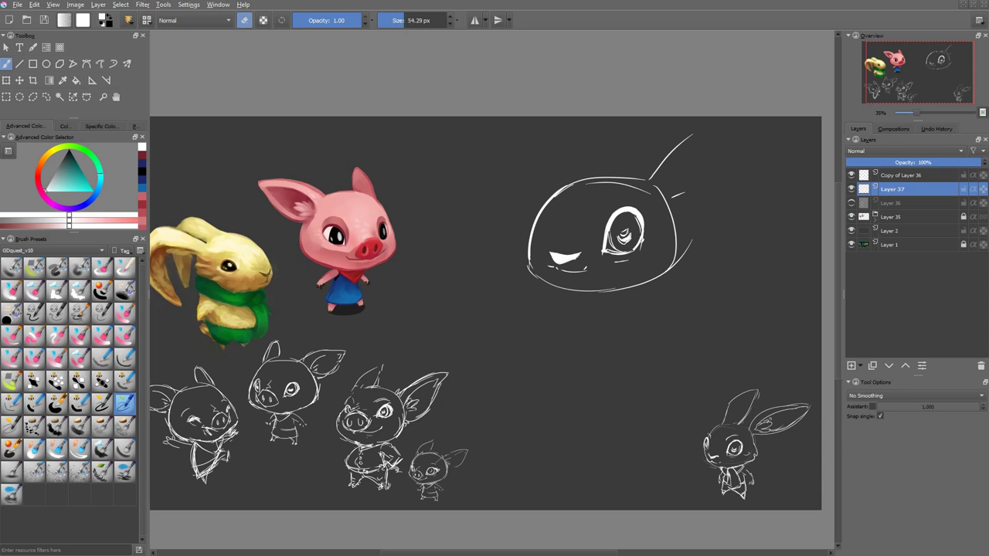
mouse_move(583, 255)
mouse_down()
mouse_move(570, 264)
mouse_move(557, 259)
mouse_move(581, 257)
mouse_move(548, 252)
mouse_up()
key(e)
key(e)
key(e)
key(e)
key(e)
drag(650, 247, 638, 261)
Draw the far eye as a narrow oval, select it, and adjust it with a transform.
drag(552, 216, 550, 245)
drag(544, 209, 539, 244)
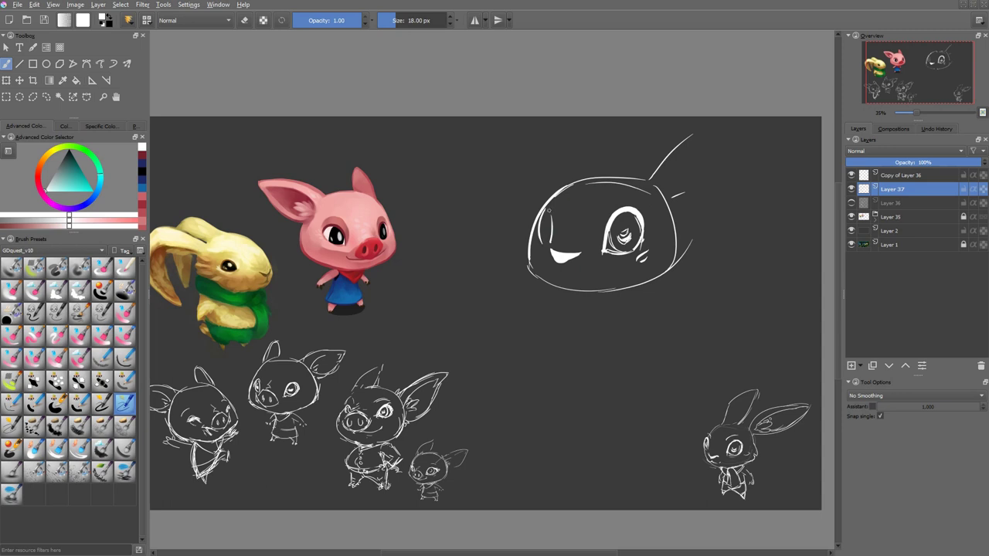
key(t)
key(ctrl+a)
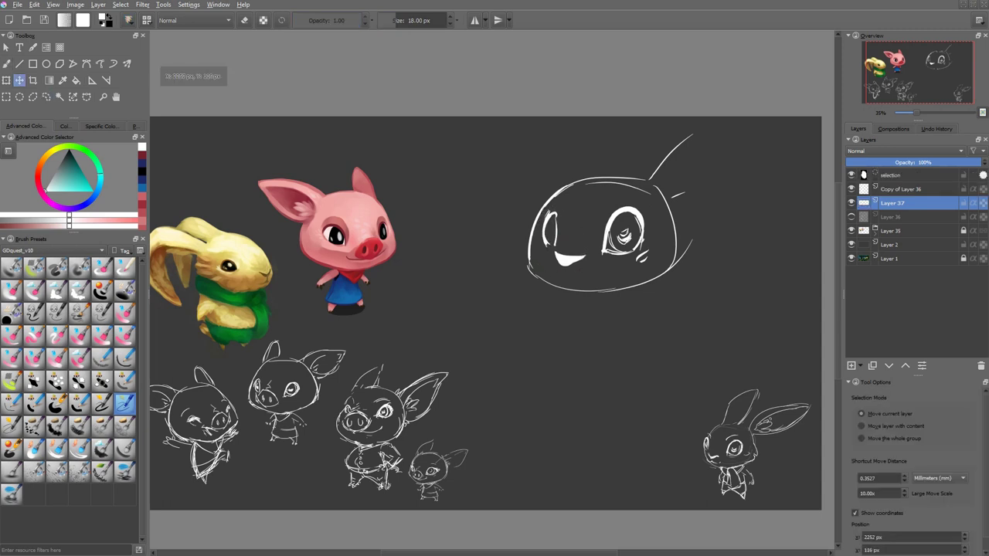
key(ctrl+t)
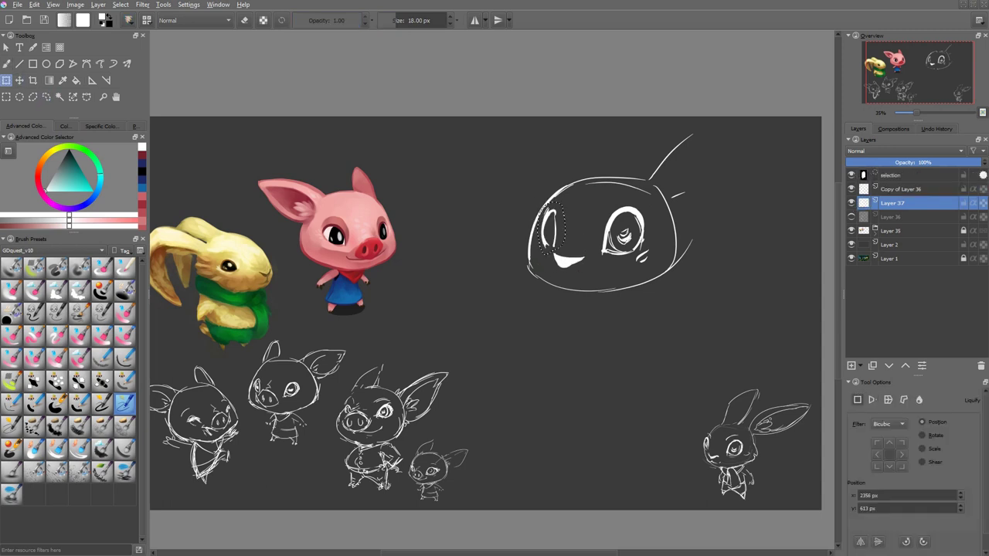
key(Return)
key(ctrl+shift+a)
Thicken the far eye's outline and clean up the strokes around it with the eraser.
key(b)
key(e)
key(e)
drag(551, 210, 543, 255)
key(e)
key(e)
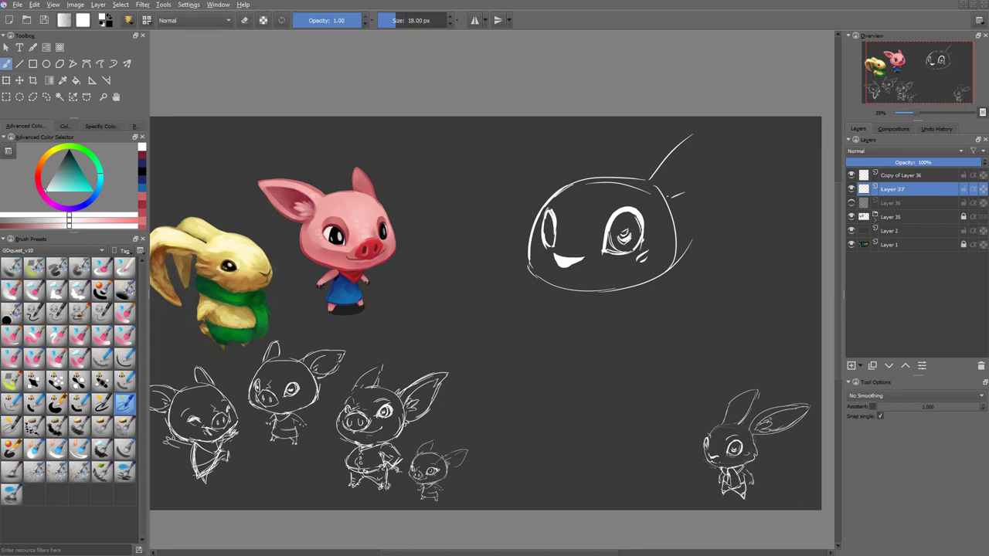
Draw the long near ear and the far ear's front line, and move the rabbit sketch lower on the canvas.
drag(666, 189, 761, 133)
key(t)
drag(695, 201, 680, 255)
key(b)
mouse_move(570, 230)
mouse_down()
mouse_move(658, 142)
mouse_move(705, 148)
mouse_up()
Rotate the selected near ear downward so it points back from the head, and clear the selection.
key(ctrl+t)
drag(799, 128, 819, 201)
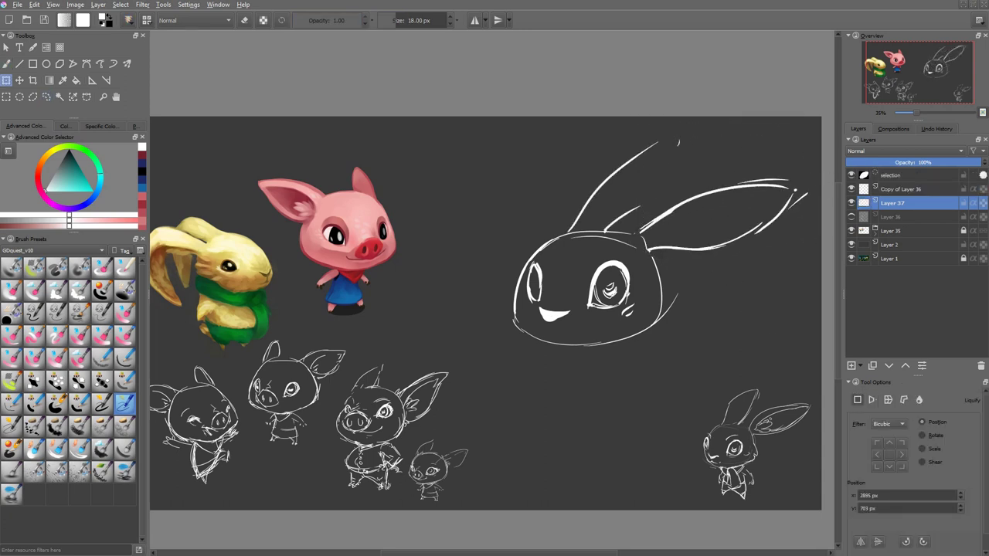
key(ctrl+shift+a)
Add the inner contour lines and a curly fur tuft inside the near ear.
key(b)
drag(647, 240, 691, 216)
drag(661, 231, 780, 204)
drag(710, 231, 786, 193)
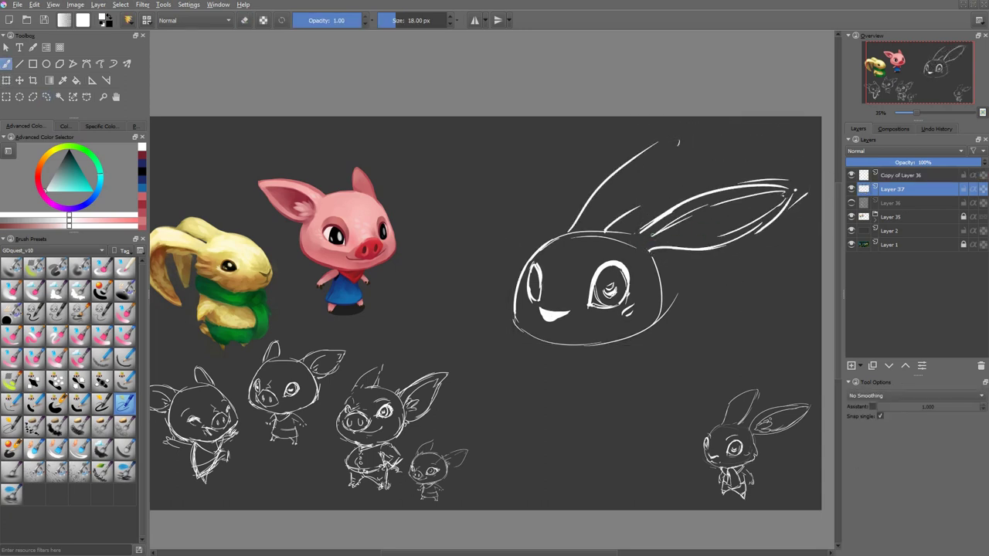
mouse_move(663, 233)
mouse_down()
mouse_move(691, 218)
mouse_move(708, 230)
mouse_up()
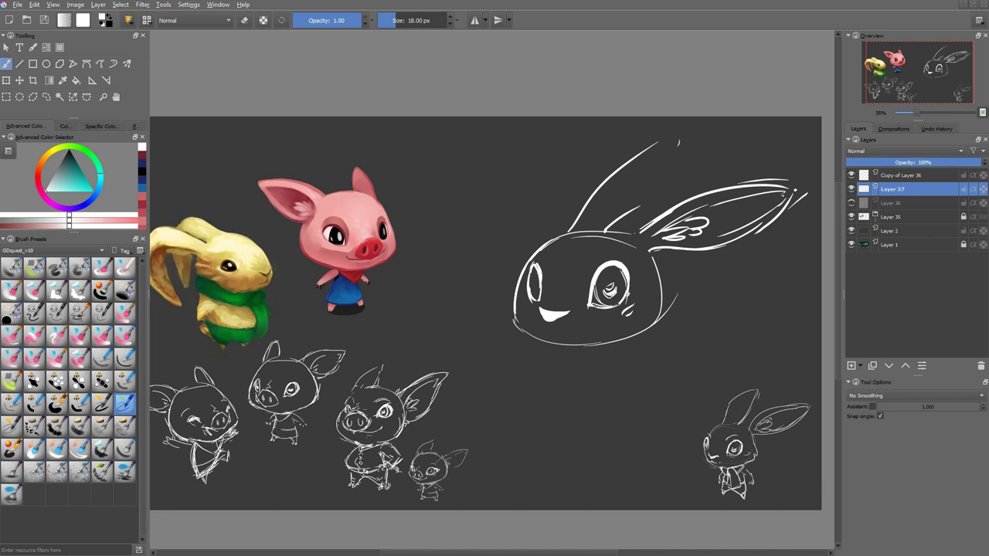
Draw the far eye's pupil and redo the nose and mouth as light lines, undoing unwanted strokes.
drag(535, 273, 533, 299)
key(ctrl+z)
key(ctrl+z)
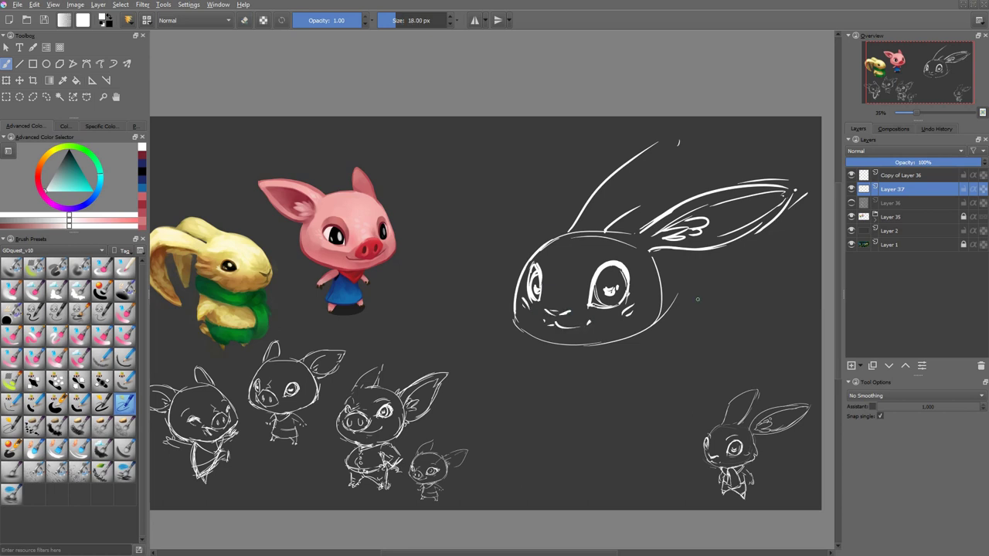
Erase the back edge of the cheek and redraw it as a pointed fur tuft joined to the jaw.
key(e)
drag(657, 298, 674, 321)
key(e)
drag(676, 296, 653, 324)
Sketch a narrow torso with short legs and a waistline under the head, and mirror the view to check it.
drag(574, 350, 589, 416)
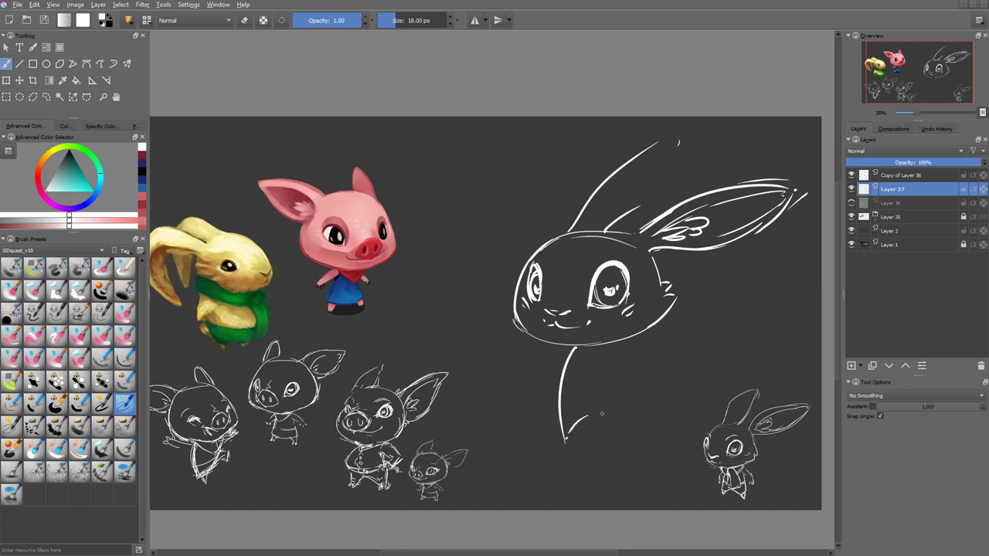
drag(612, 349, 630, 440)
key(e)
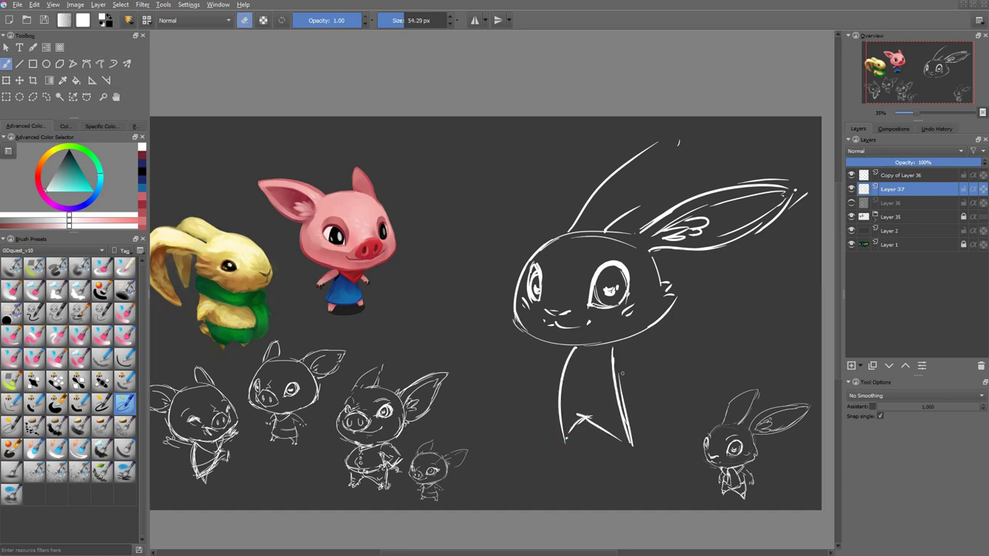
key(m)
key(e)
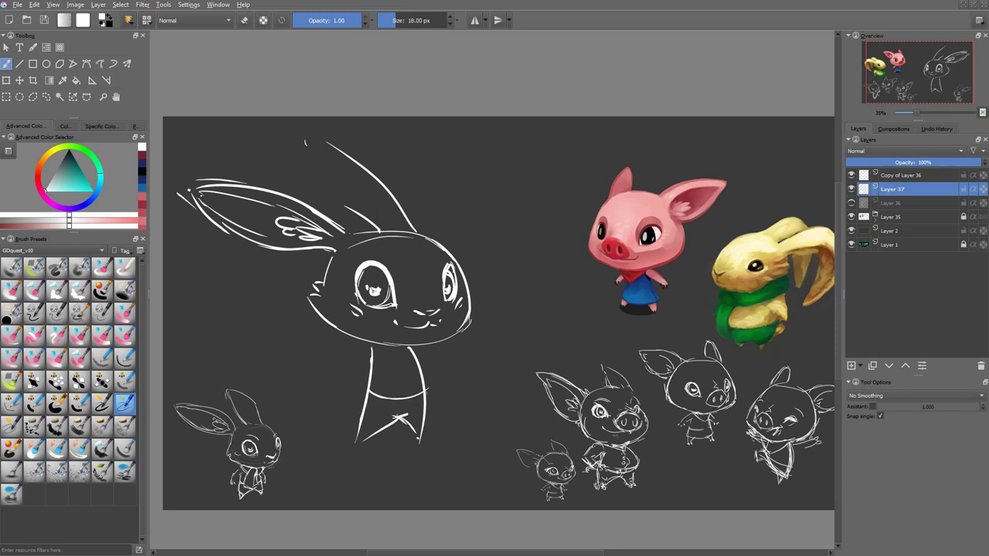
Add a scarf with trailing ends and small arms with round hands, and restore the unmirrored view.
key(ctrl+z)
key(ctrl+z)
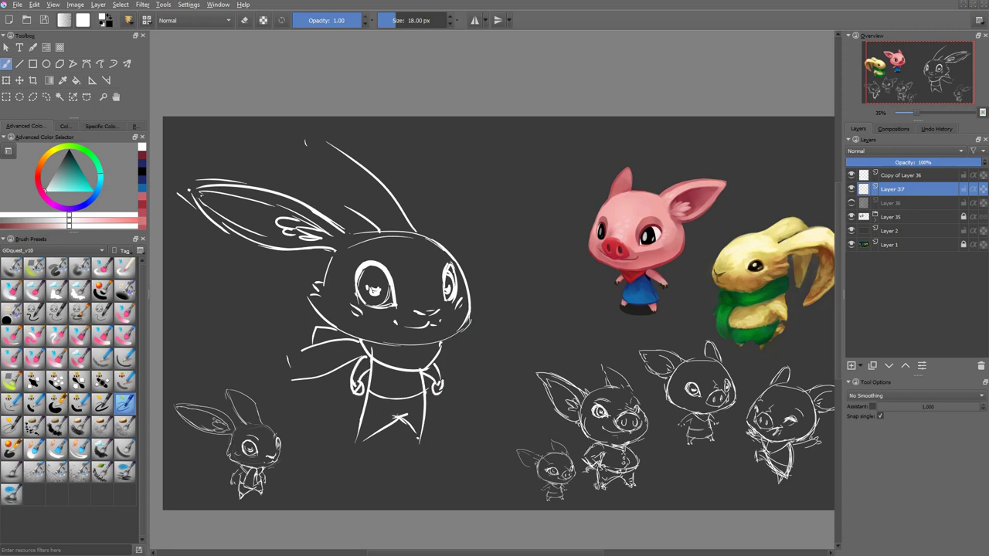
key(e)
key(e)
drag(349, 385, 358, 378)
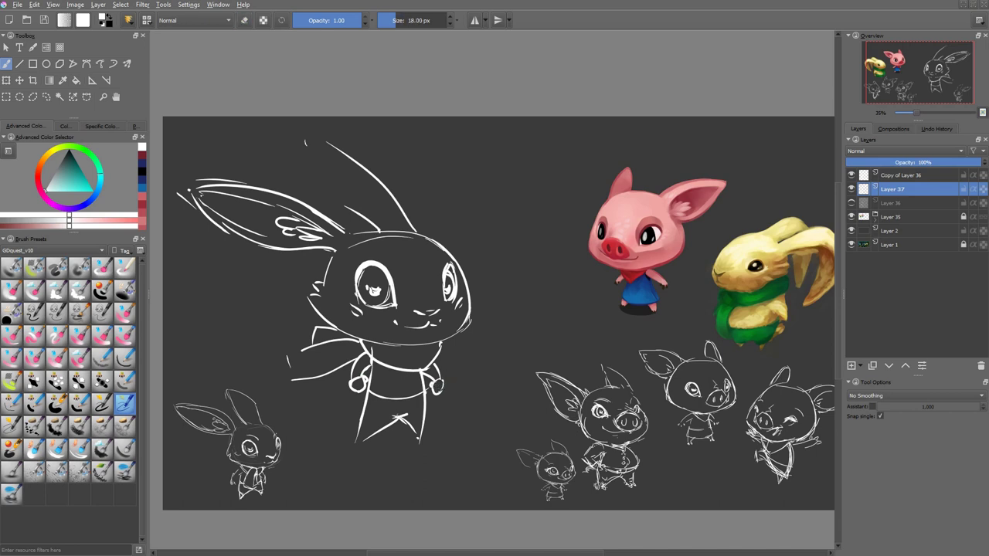
key(m)
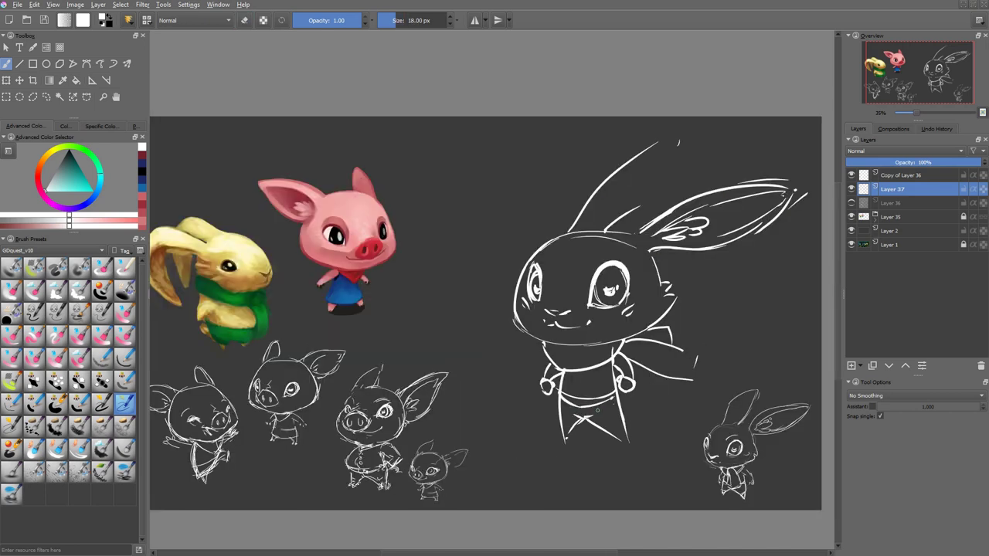
Add small feet and complete the far ear's outline with a pointed tip, erasing the stray ear lines.
key(e)
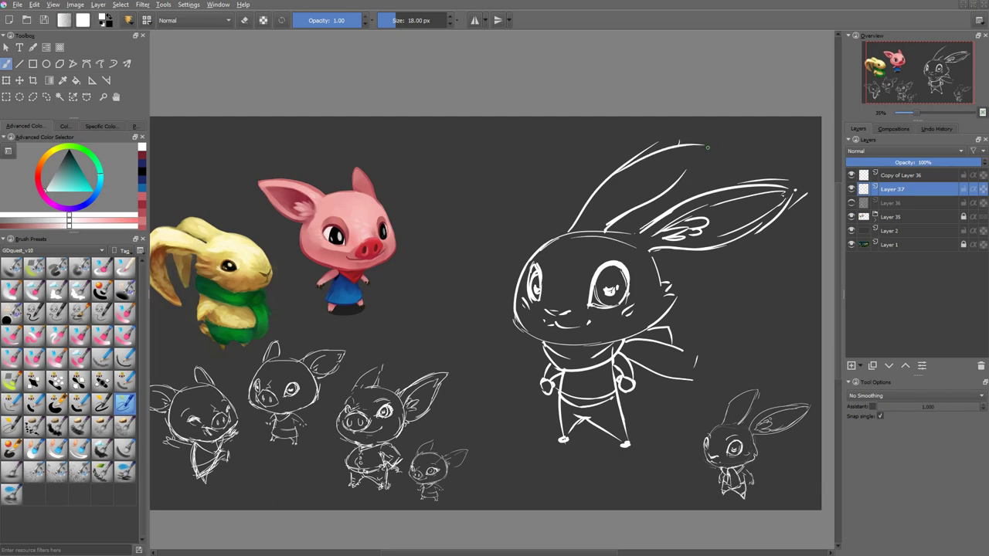
mouse_move(707, 147)
mouse_down()
mouse_move(641, 228)
mouse_move(618, 224)
mouse_up()
key(e)
key(e)
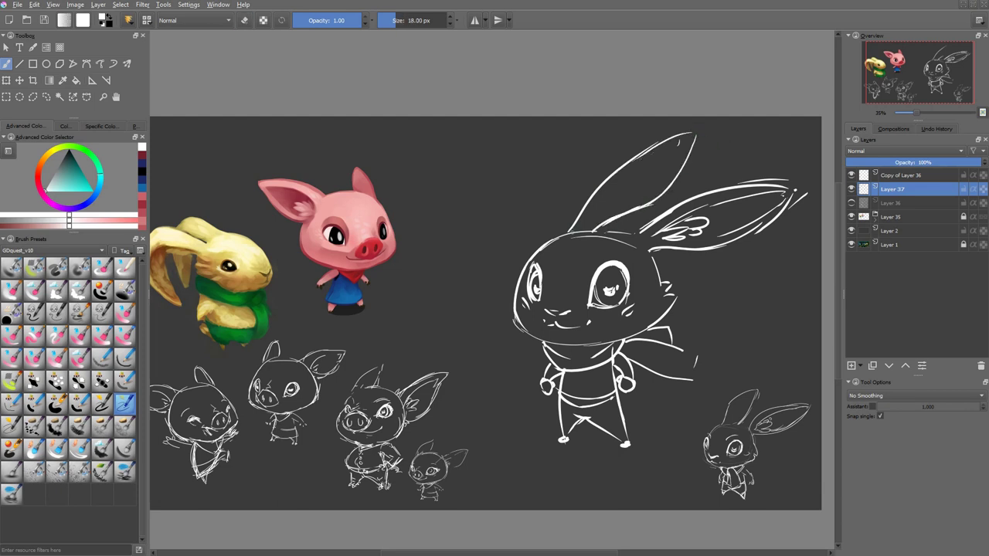
key(e)
Outline the rabbit's body below the scarf with a freehand selection and scale it down under the head.
key(minus)
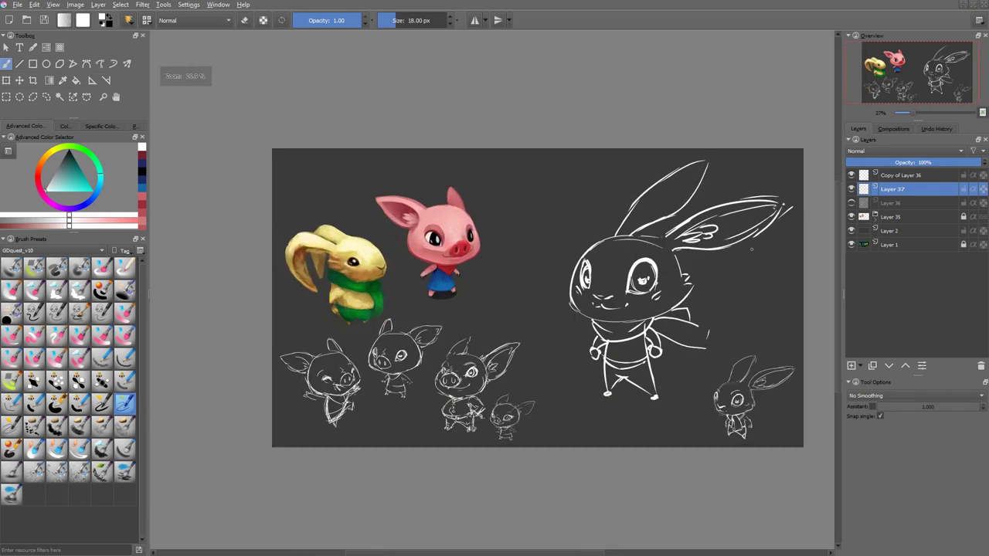
drag(592, 337, 583, 385)
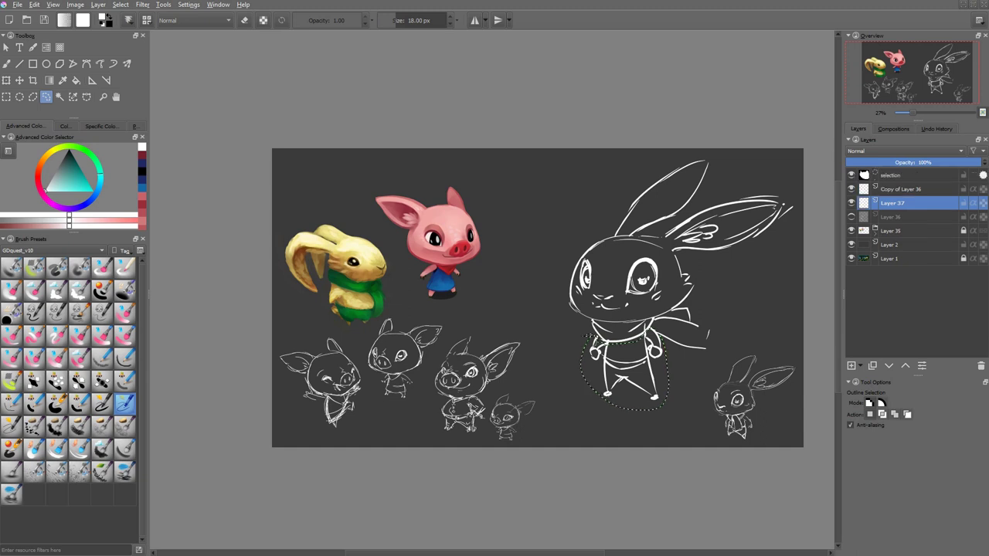
key(ctrl+t)
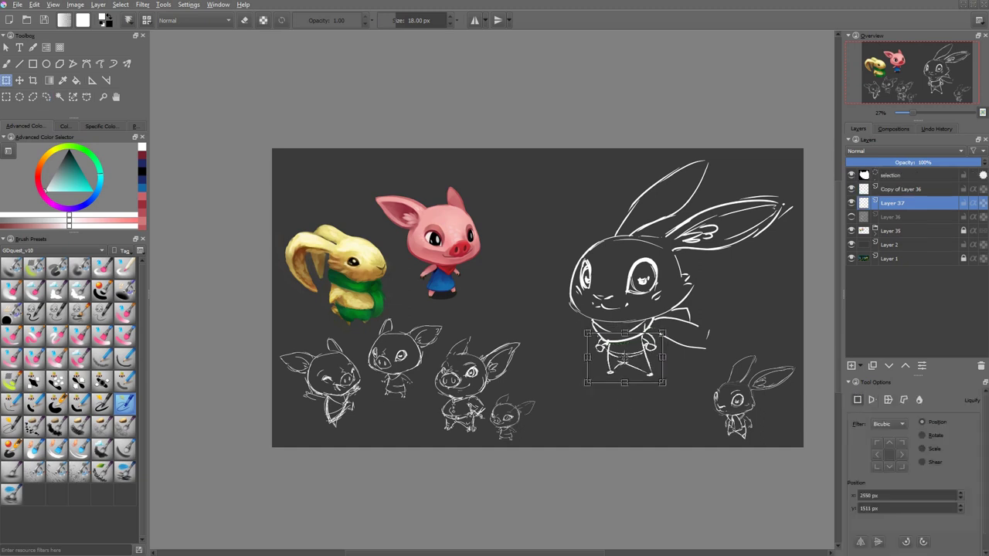
drag(625, 361, 623, 356)
key(Return)
Duplicate Layer 37 and try a scaled-down copy of the rabbit over the painted pig.
key(ctrl+j)
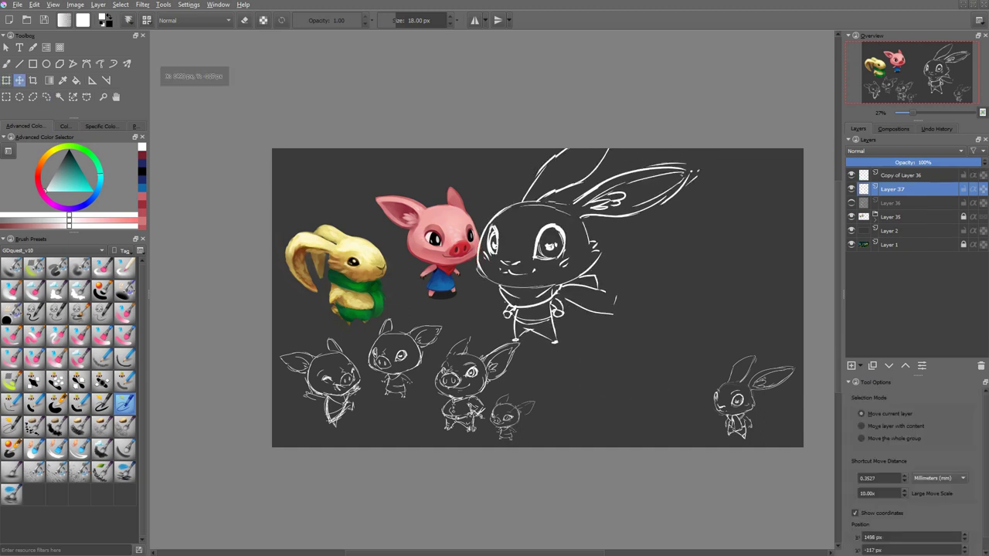
key(ctrl+t)
drag(649, 289, 548, 267)
drag(660, 375, 552, 309)
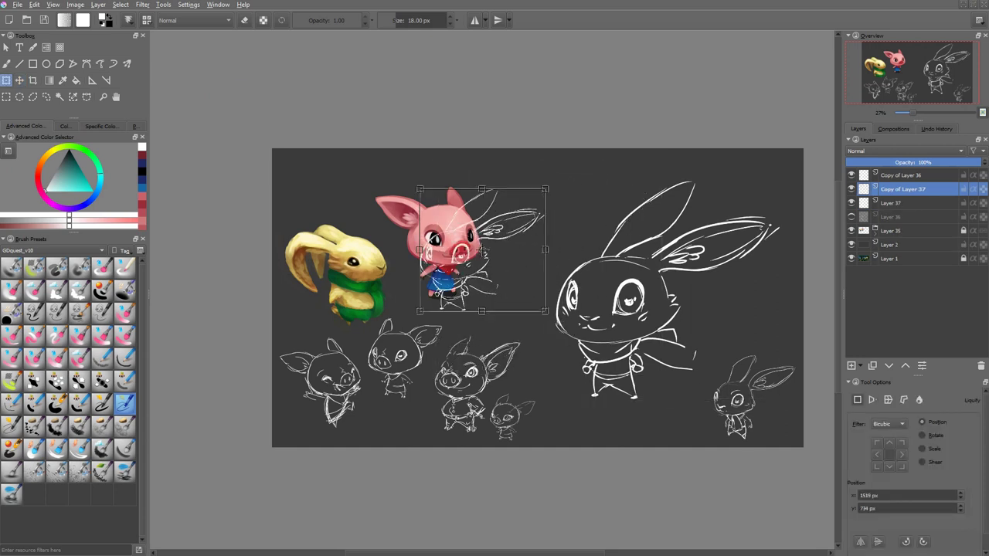
mouse_move(485, 240)
mouse_down()
mouse_move(481, 227)
mouse_move(403, 227)
mouse_move(491, 227)
mouse_up()
scroll(630, 386, up, 5)
key(ctrl+f)
drag(508, 325, 657, 402)
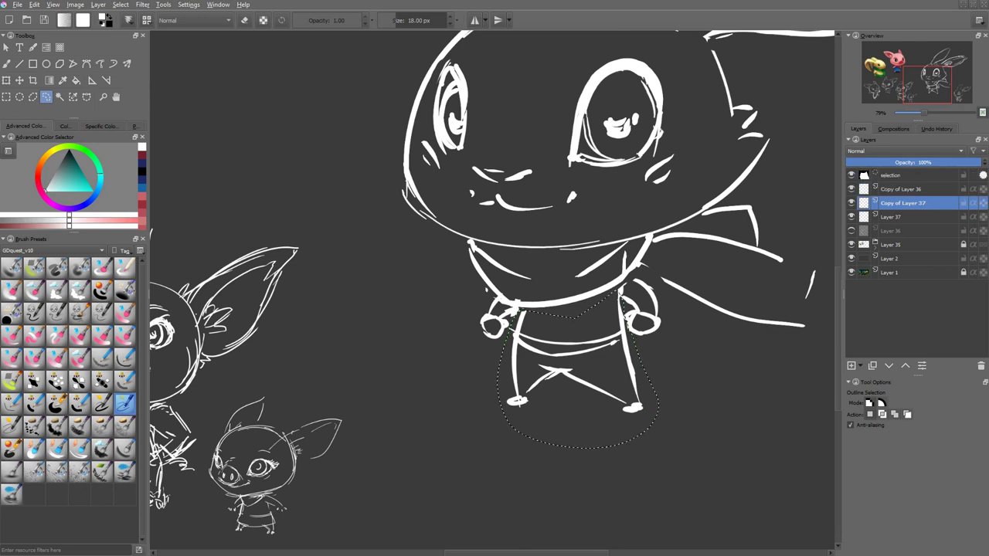
key(ctrl+t)
key(Return)
key(ctrl+e)
Select the lower torso and legs on Layer 37, move them up to shorten the body, and clear the selection.
drag(512, 306, 504, 336)
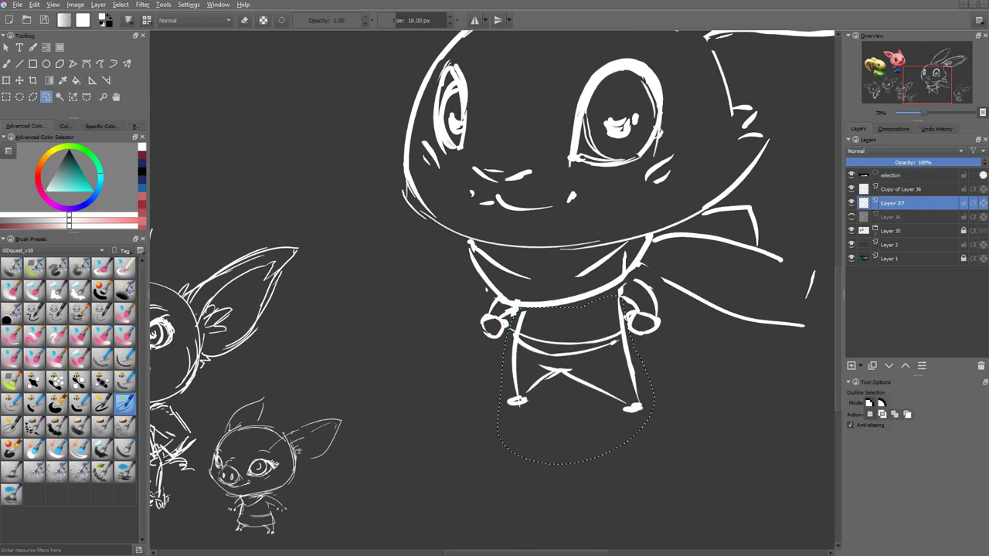
scroll(602, 324, down, 5)
scroll(602, 324, up, 7)
scroll(613, 348, down, 4)
key(ctrl+t)
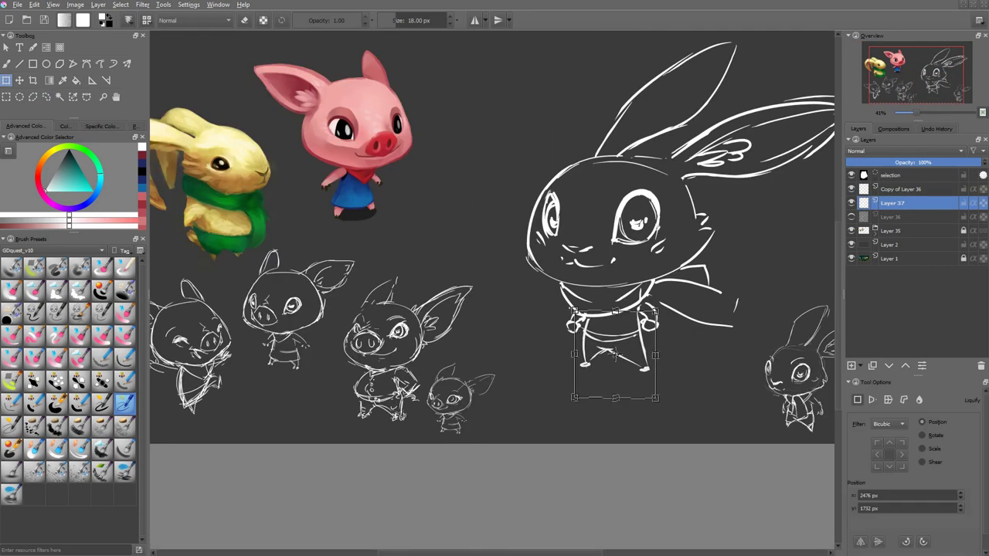
drag(612, 348, 610, 338)
key(Return)
key(ctrl+shift+a)
key(b)
Hide Copy of Layer 36, show Layer 36, and move its large rabbit sketch beside the new rabbit.
scroll(610, 338, down, 1)
scroll(730, 295, down, 2)
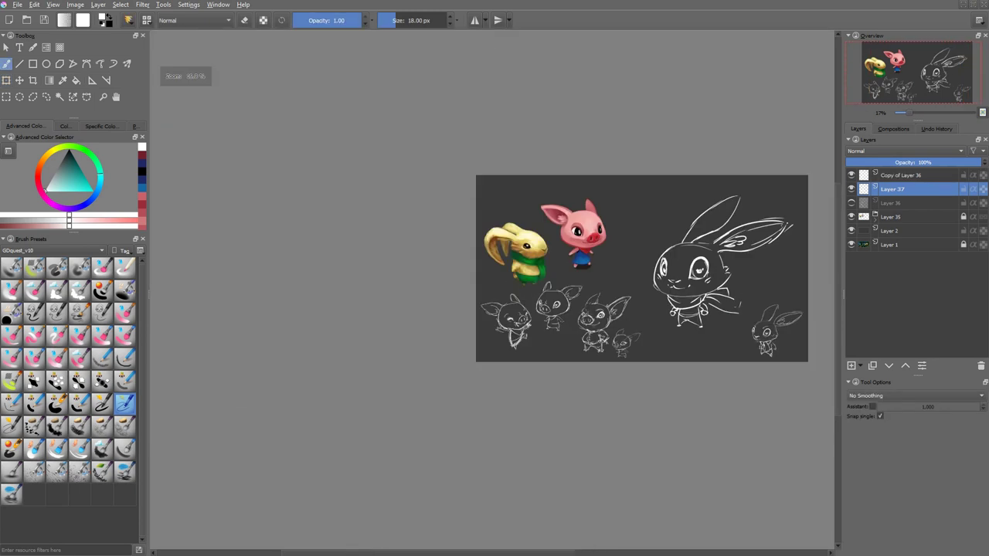
key(2)
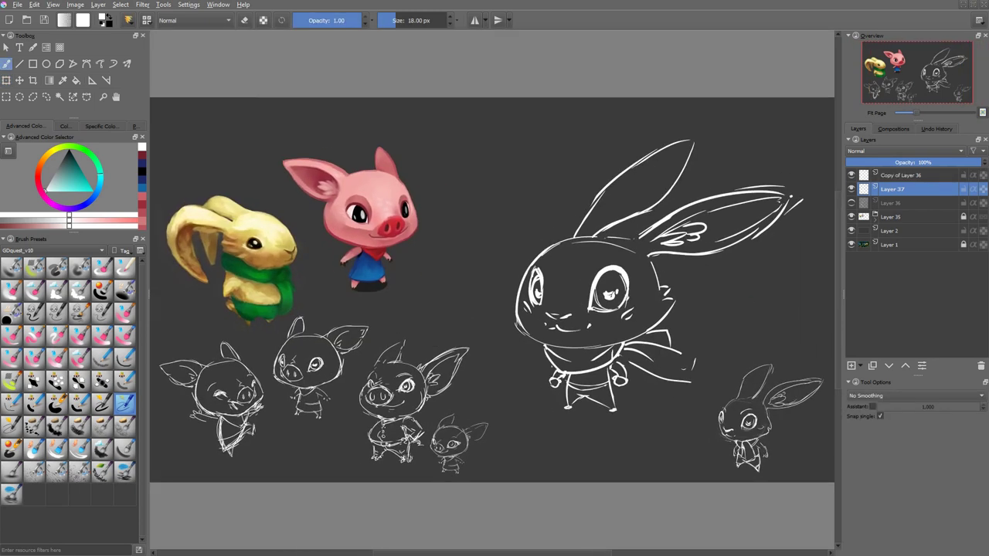
click(851, 175)
click(852, 202)
click(893, 203)
key(t)
drag(587, 293, 510, 247)
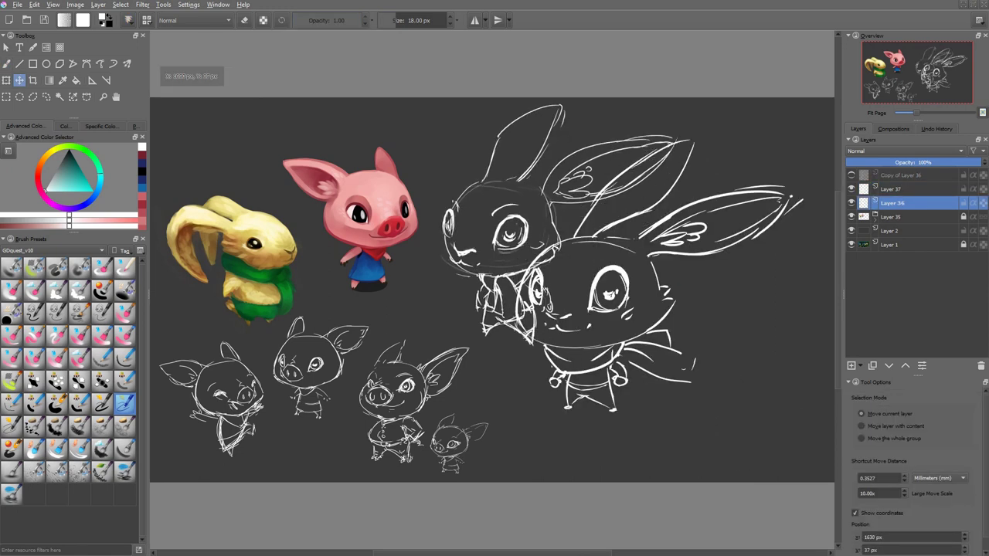
Shift the rabbit on Layer 37 slightly and hide the other sketches to show it against the painted forest.
click(892, 189)
drag(618, 309, 594, 313)
click(852, 202)
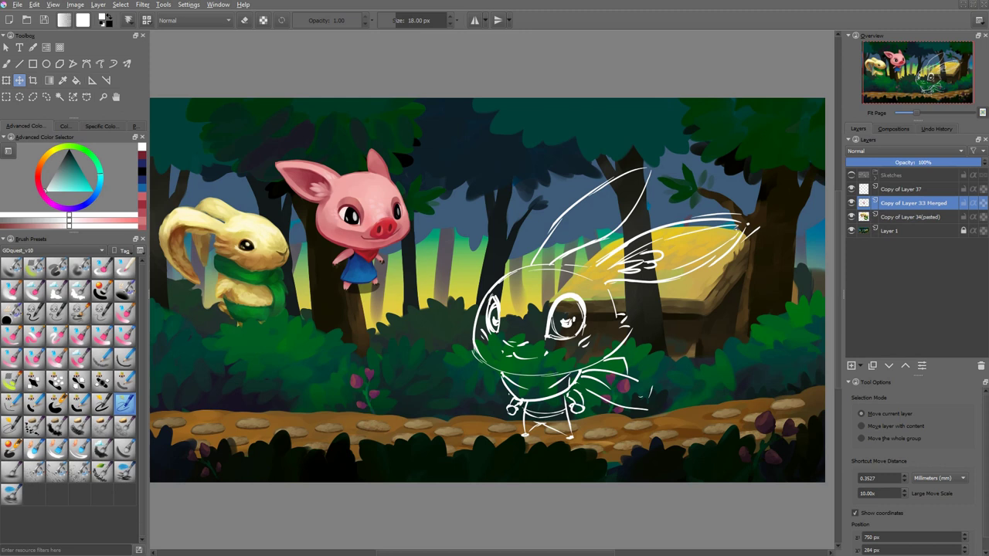
Move the painted pig and yellow rabbit down onto the stone path.
ctrl+click(910, 216)
drag(340, 232, 337, 354)
click(910, 203)
Scale down the rabbit sketch on Copy of Layer 37 and place it standing on the stone path.
click(902, 188)
key(ctrl+t)
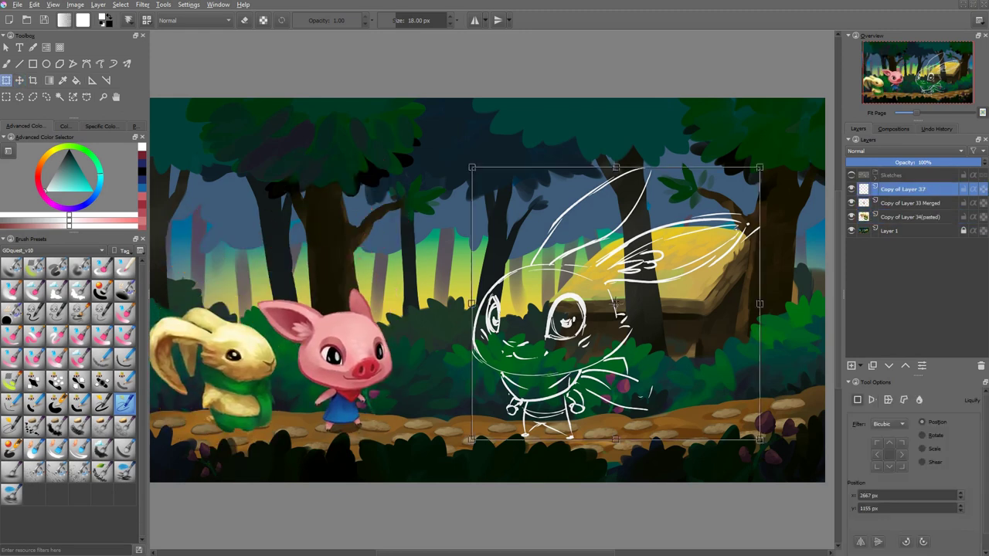
drag(759, 166, 662, 224)
mouse_move(568, 329)
mouse_down()
mouse_move(389, 332)
mouse_move(506, 327)
mouse_move(579, 340)
mouse_up()
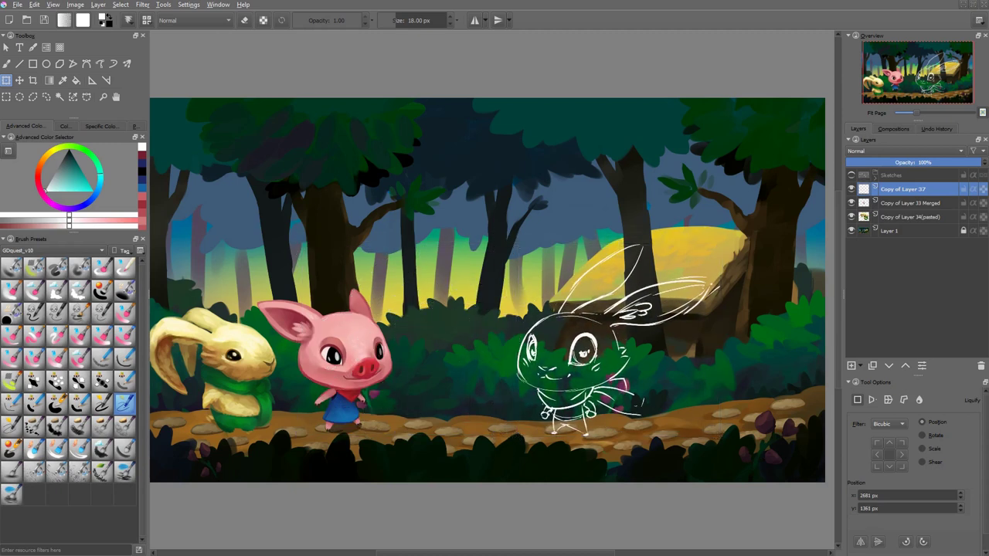
Add a layer above Layer 1, fill it with dark grey-green, and lower its opacity to mute the forest background.
key(b)
click(916, 162)
key(Insert)
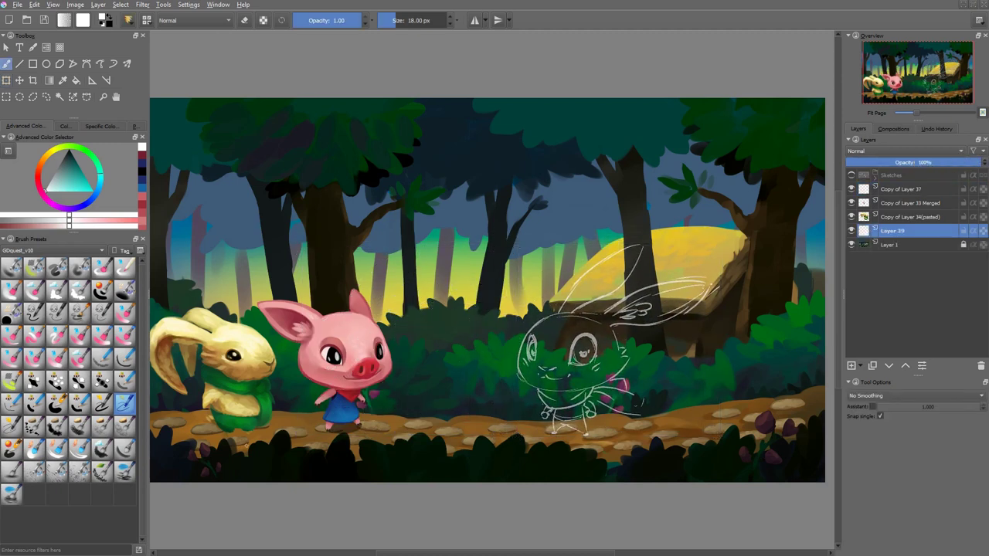
right_click(455, 312)
click(452, 313)
key(BackSpace)
key(ctrl+z)
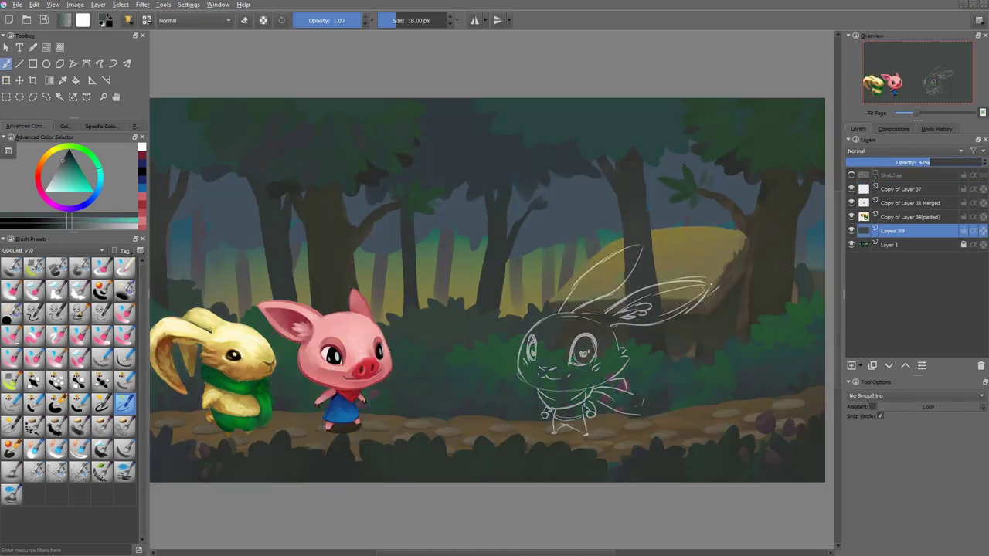
Add a layer above Copy of Layer 37 and set up a 4 px black inking brush with Stabilizer smoothing.
click(900, 188)
key(Insert)
click(11, 426)
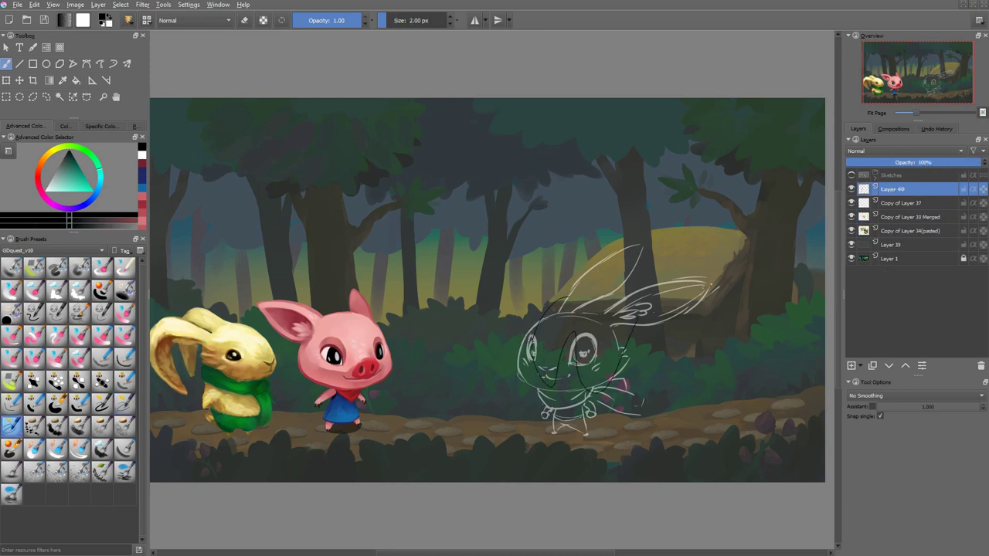
scroll(575, 413, up, 3)
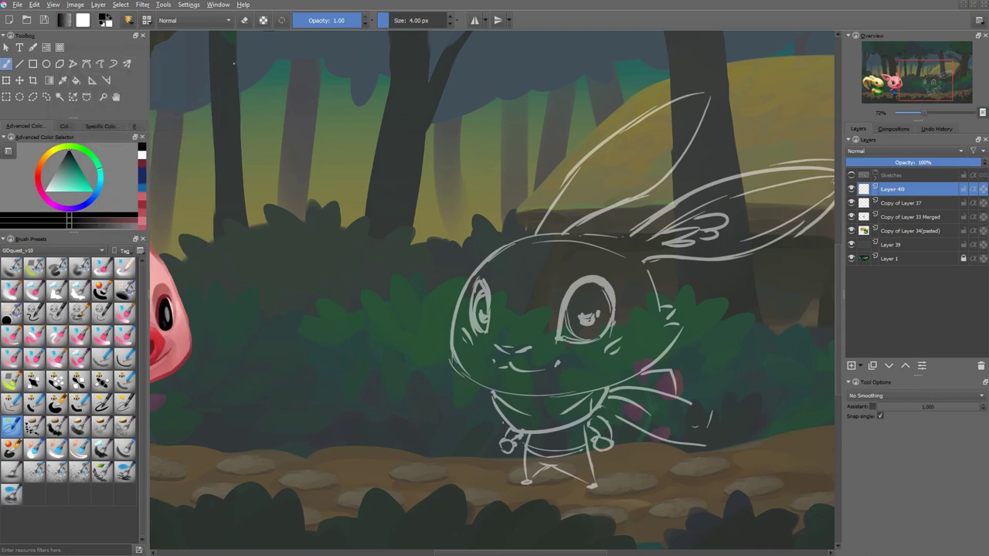
key(2)
click(916, 395)
click(873, 423)
scroll(572, 402, up, 3)
drag(441, 378, 563, 270)
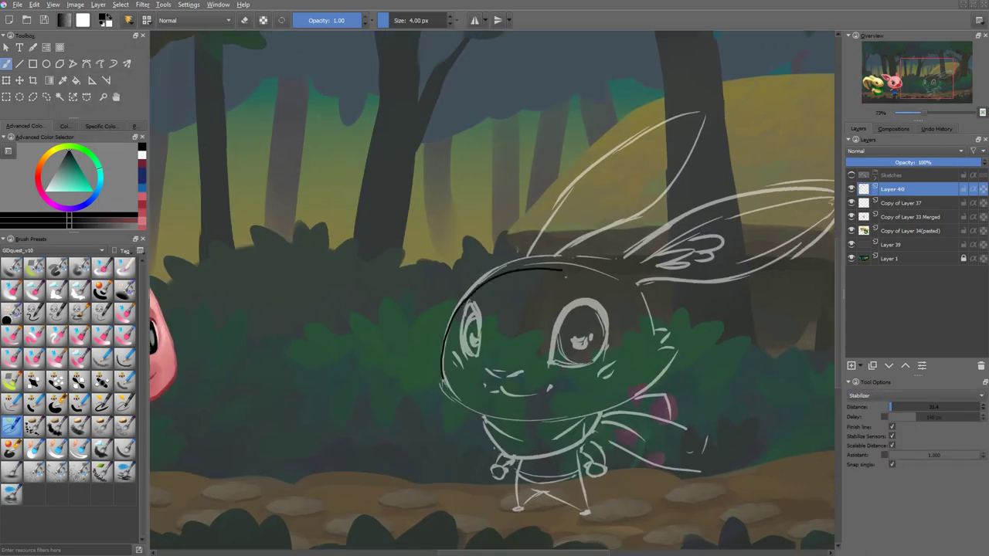
key(ctrl+z)
drag(639, 283, 655, 334)
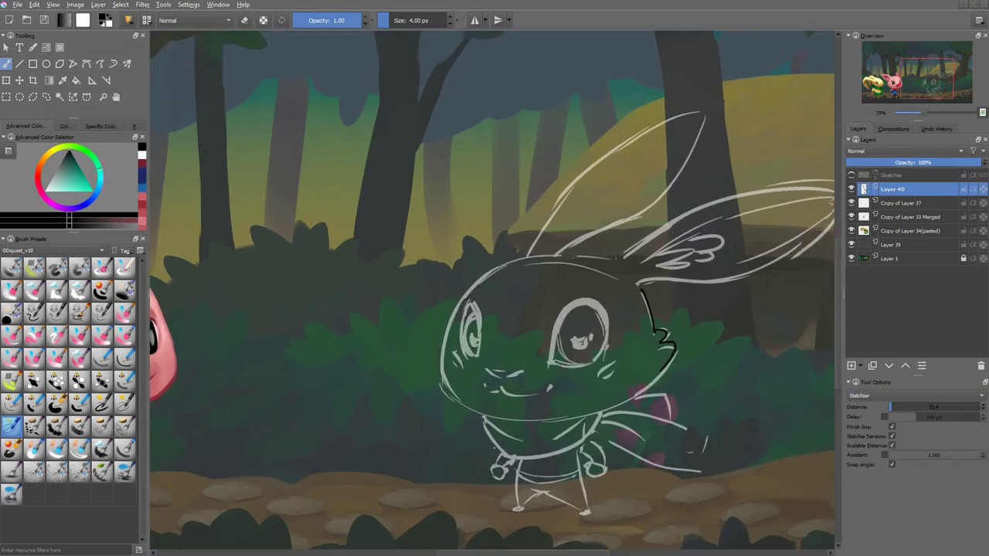
drag(442, 372, 525, 258)
key(4)
key(4)
key(4)
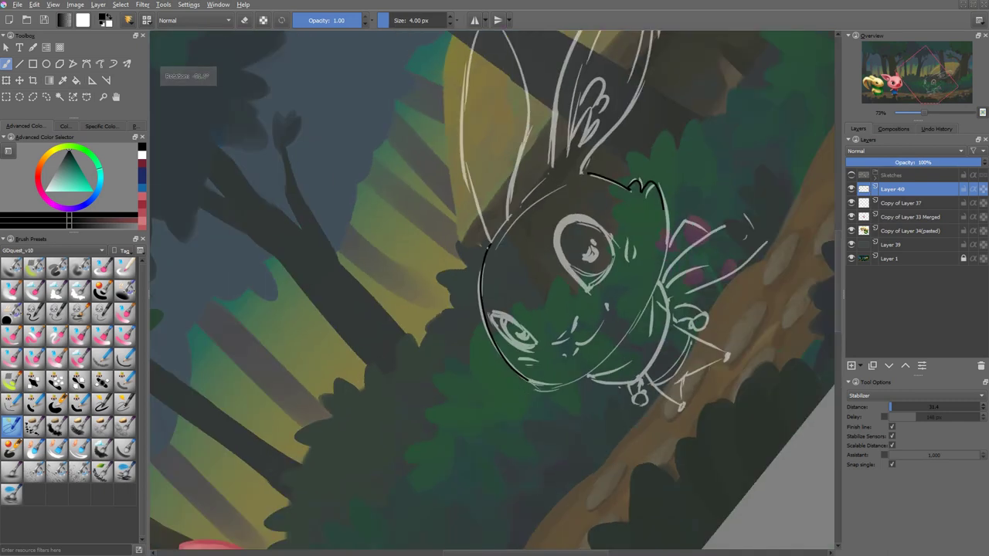
key(6)
key(6)
key(6)
key(6)
key(6)
key(6)
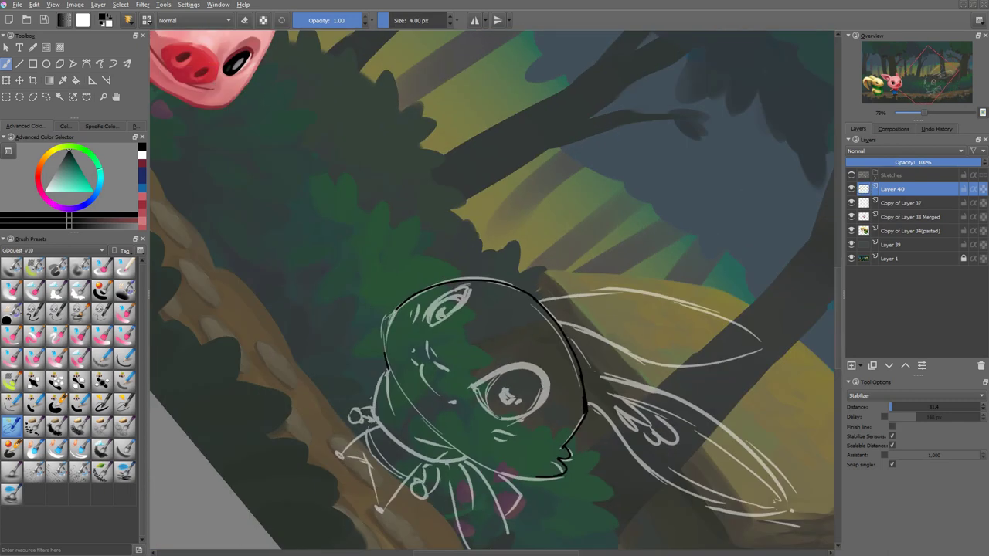
key(ctrl+z)
drag(288, 312, 473, 247)
key(ctrl+z)
drag(392, 341, 390, 309)
key(5)
key(2)
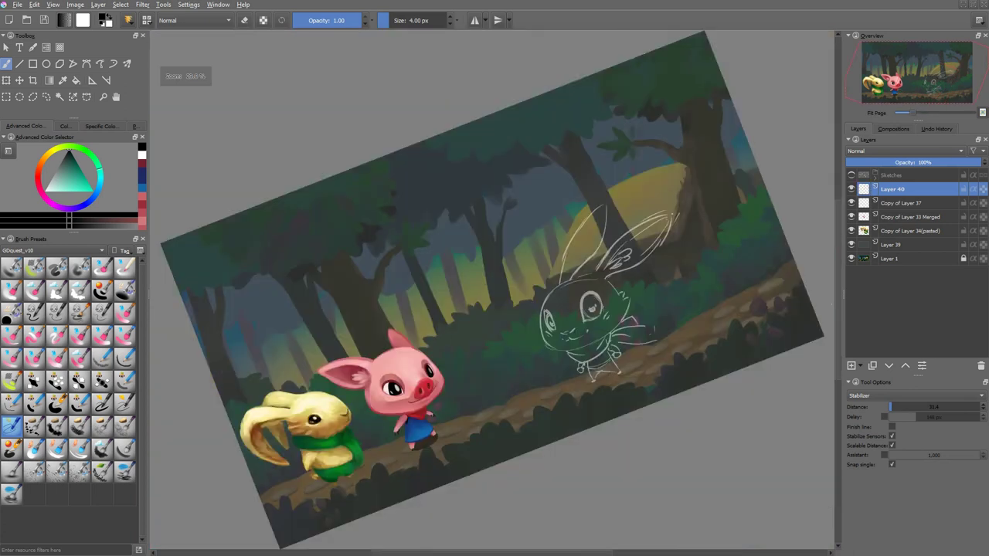
Trace the front and crown of the rabbit's head and its cheek tufts in black on Layer 40.
scroll(604, 354, up, 4)
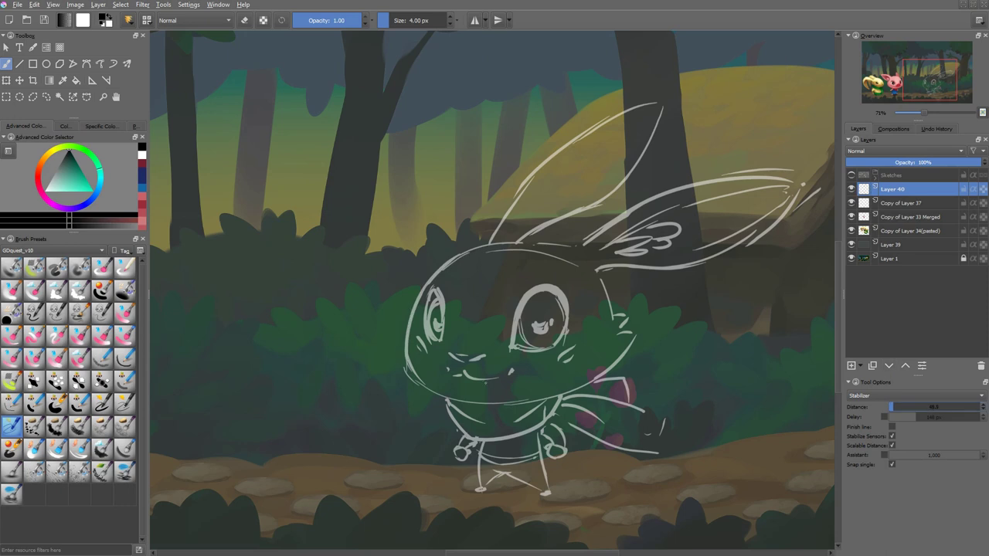
mouse_move(408, 356)
mouse_down()
mouse_move(540, 248)
mouse_move(555, 390)
mouse_move(572, 401)
mouse_up()
key(ctrl+z)
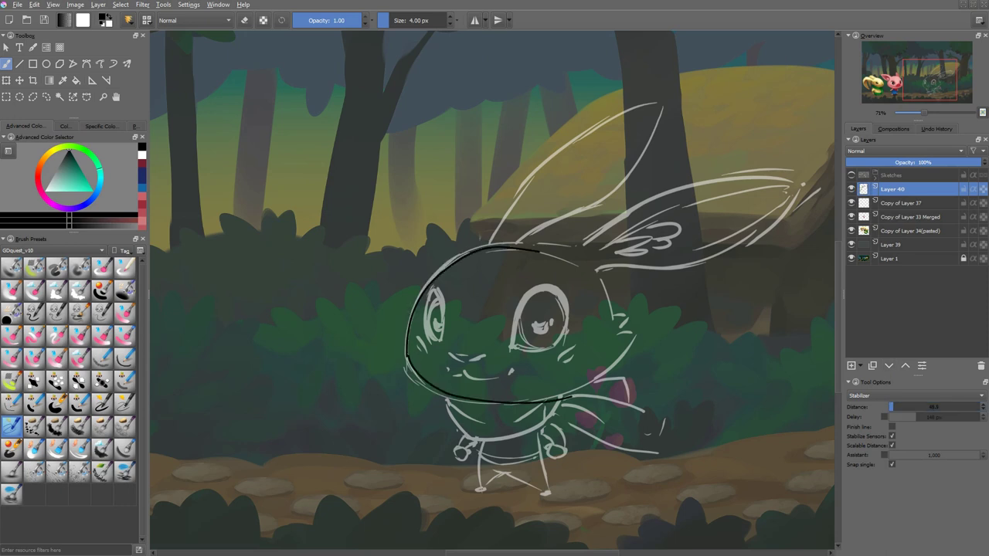
key(ctrl+z)
drag(618, 335, 624, 347)
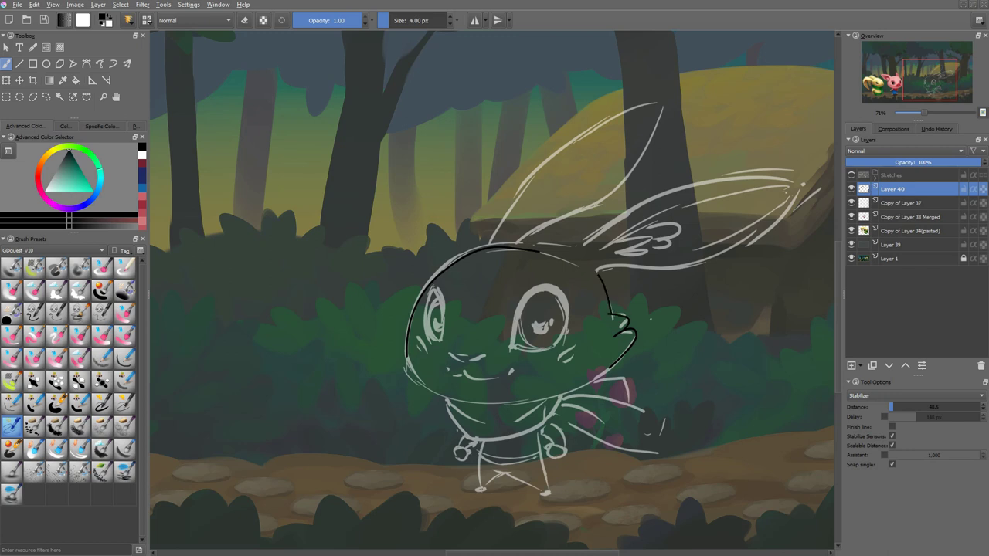
Trace the rabbit's chin and jaw in black, closing the head outline from the face to the cheek tufts.
key(4)
key(4)
key(4)
key(6)
key(6)
key(6)
key(6)
key(6)
key(6)
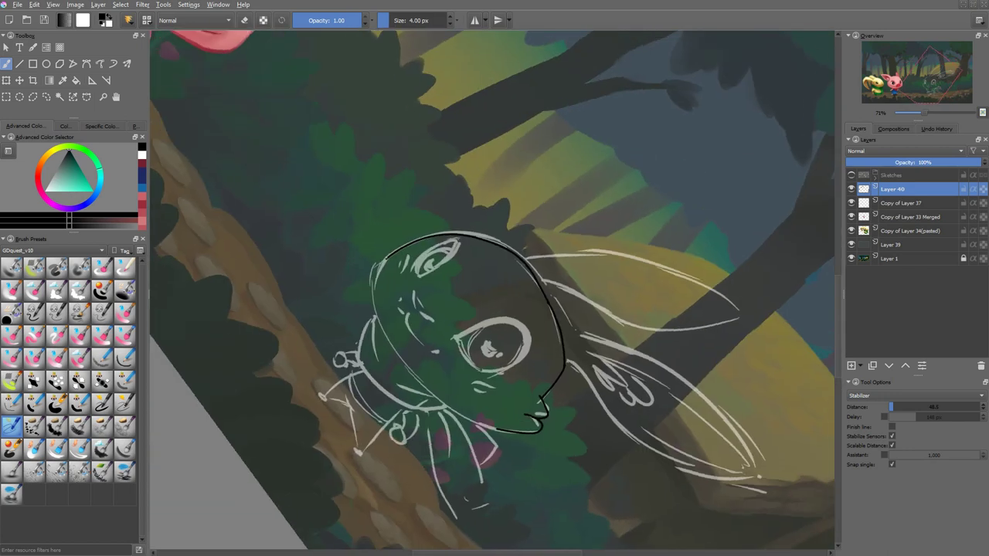
drag(382, 255, 479, 426)
key(ctrl+z)
key(6)
key(6)
key(6)
key(6)
key(6)
key(6)
drag(384, 233, 380, 361)
drag(436, 187, 388, 244)
key(4)
key(4)
key(4)
key(4)
key(4)
key(4)
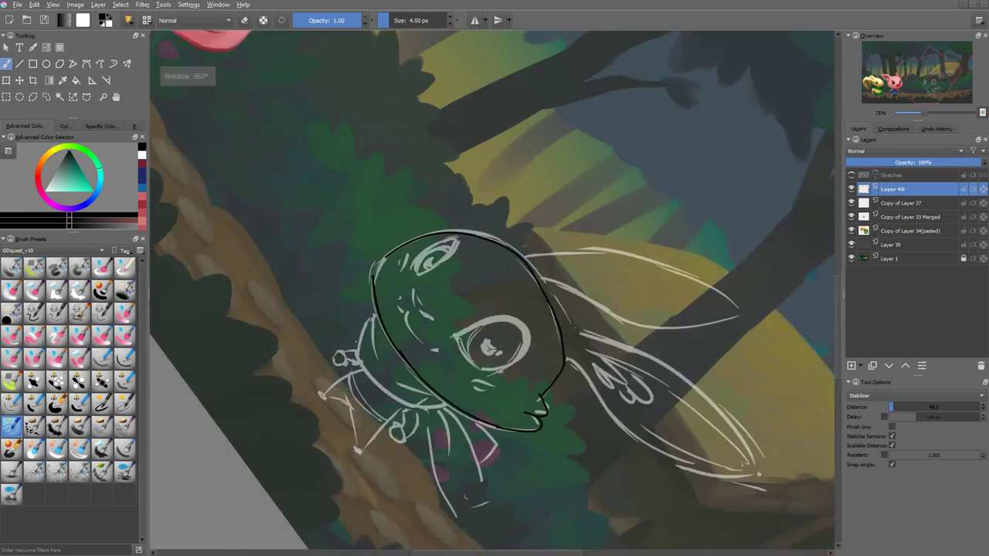
Erase stray line ends around the head outline and fill the head with black.
drag(340, 303, 364, 301)
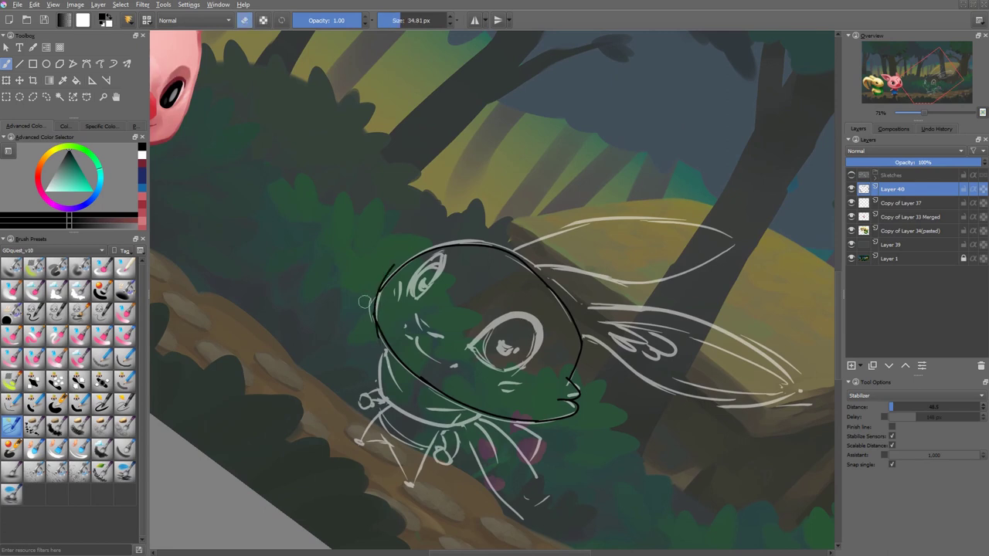
key(e)
key(f)
click(384, 294)
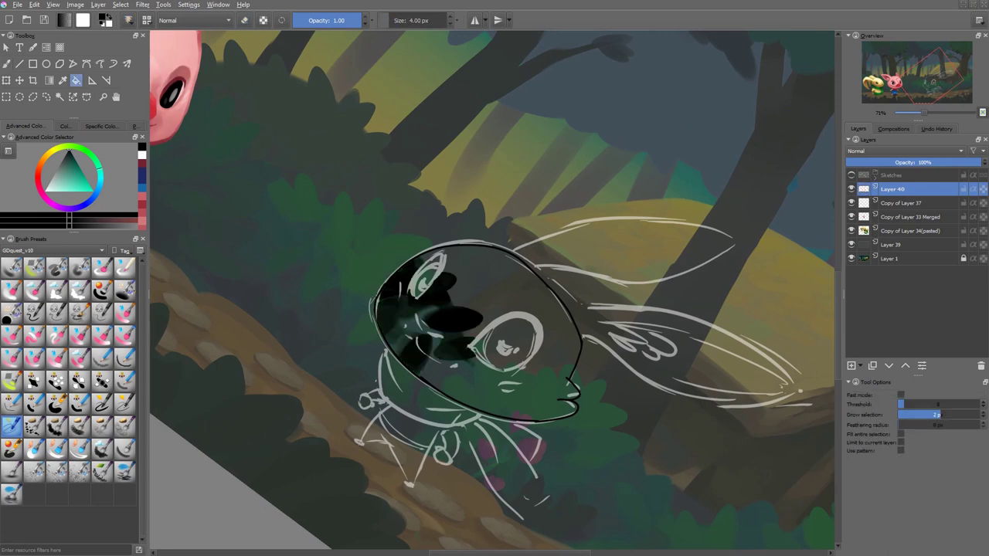
Reshape the black head silhouette with Liquify along the face and chin to match the sketch, and apply it.
key(5)
key(2)
scroll(598, 377, up, 2)
key(ctrl+t)
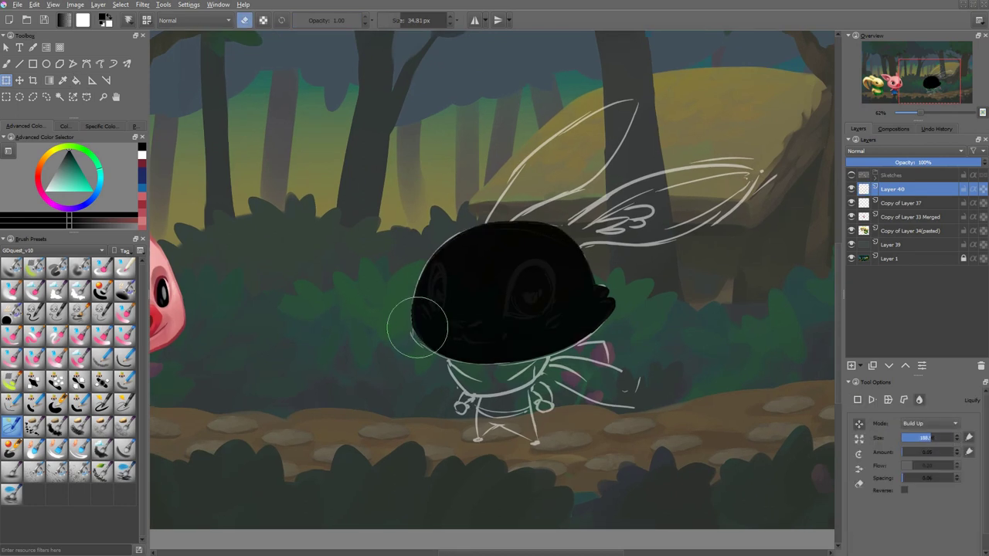
drag(494, 380, 516, 379)
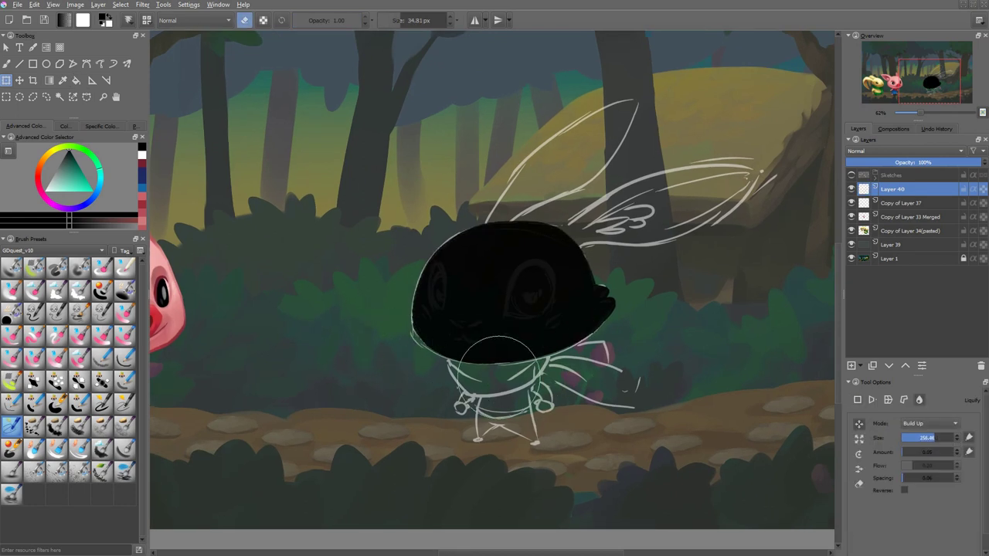
key(Return)
key(b)
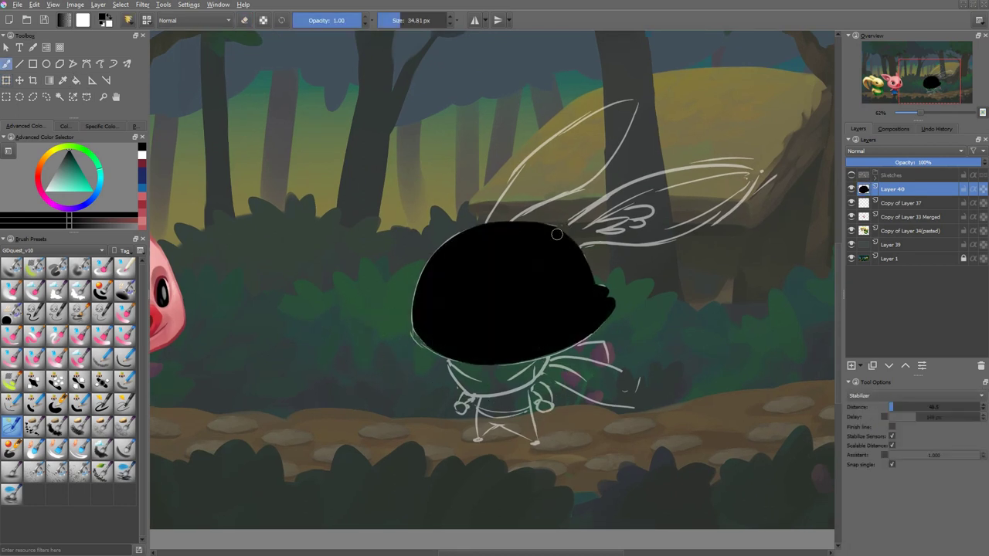
Outline the rabbit's lower, swept-back ear in black, clean its edge with the eraser, and fill it.
key(ctrl+z)
mouse_move(557, 230)
mouse_down()
mouse_move(730, 166)
mouse_move(570, 251)
mouse_up()
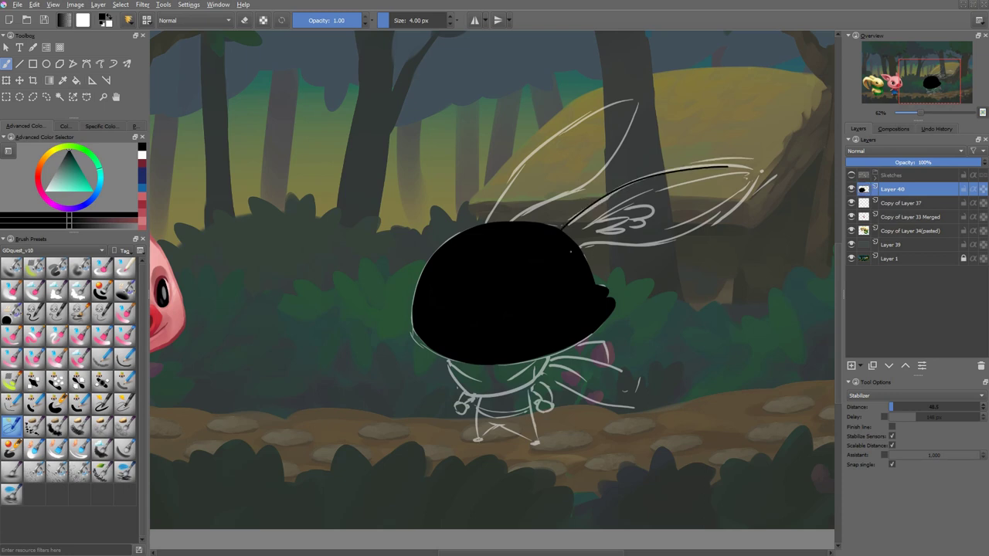
key(4)
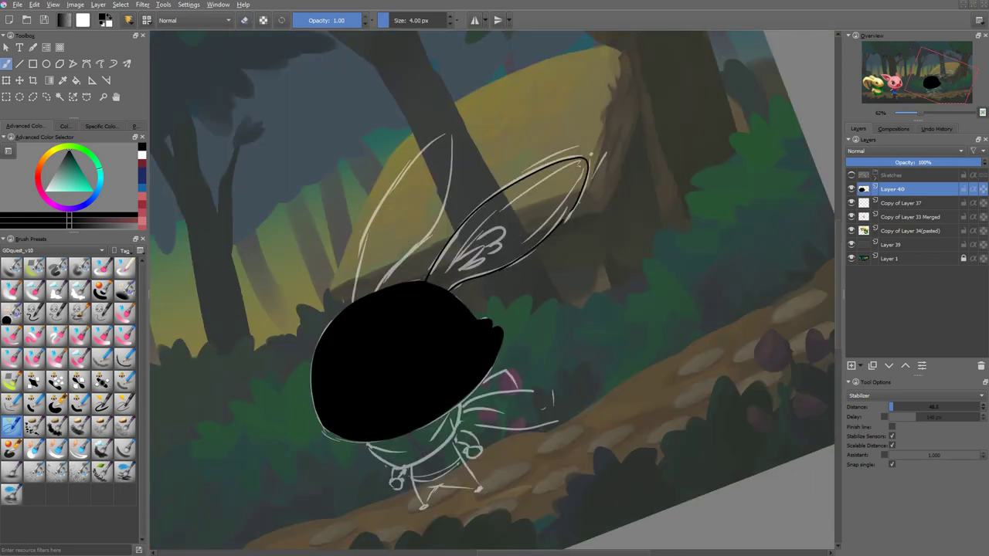
key(e)
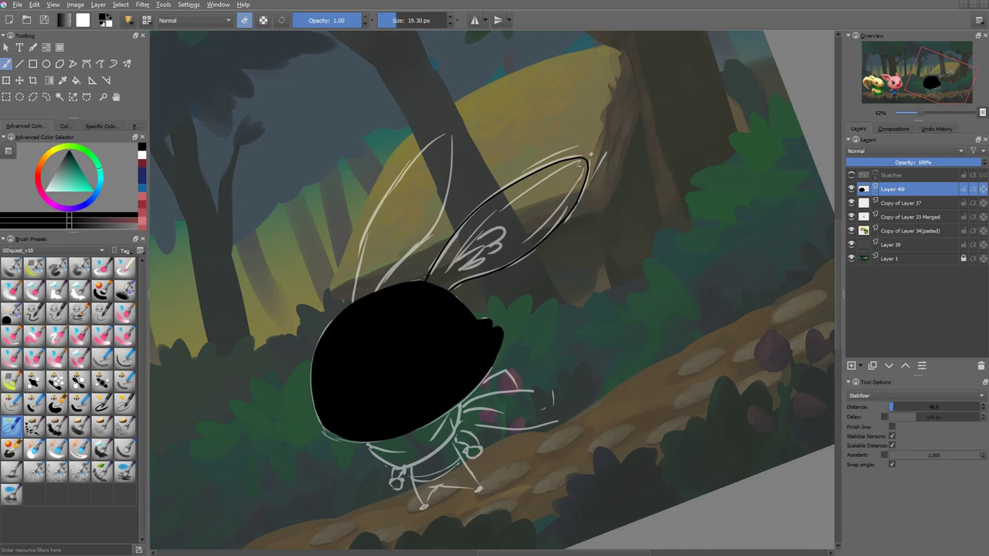
drag(494, 269, 471, 287)
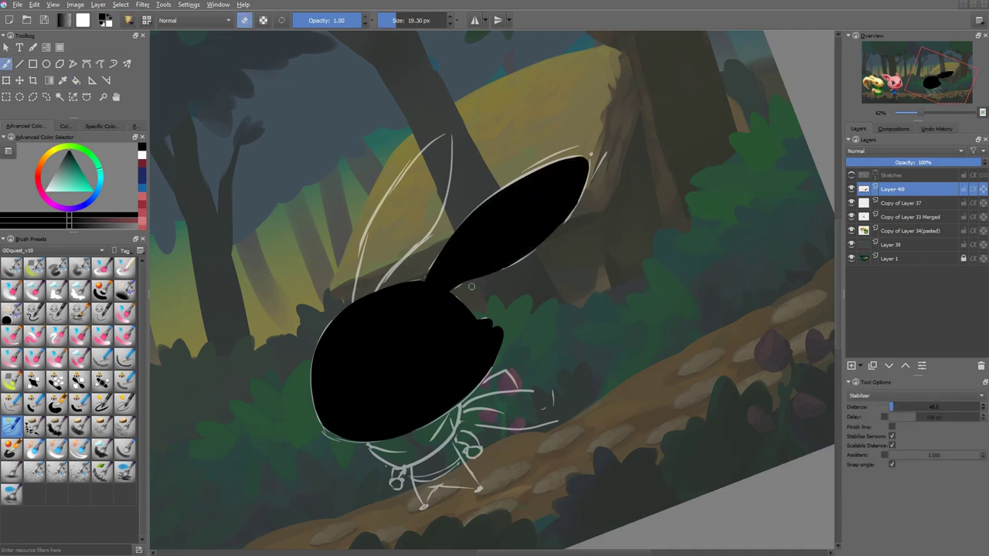
Outline the rabbit's upper ear in black along the sketch and fill it.
drag(531, 258, 562, 300)
key(e)
drag(384, 343, 456, 195)
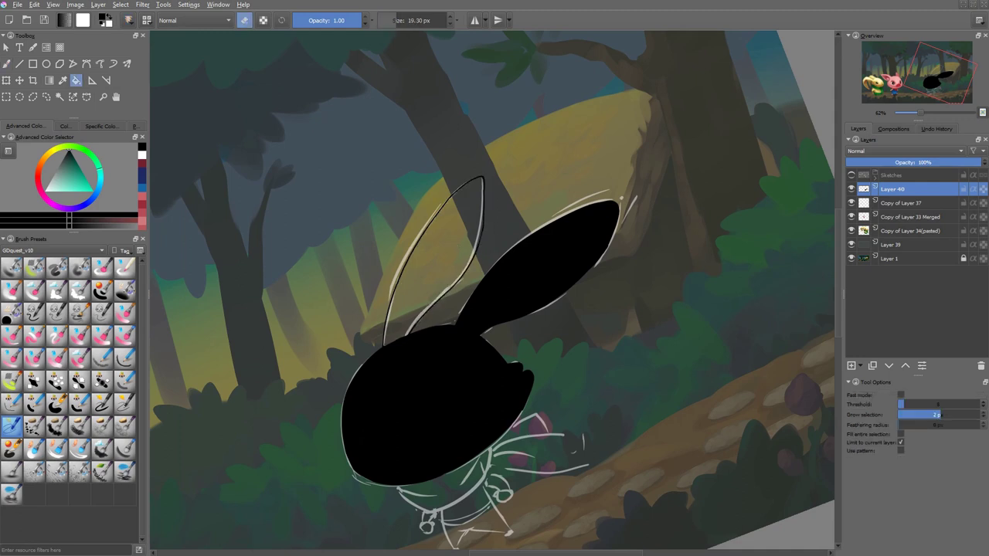
Refine the contours of the ears and cheek with Liquify at varying brush sizes and apply the transform.
key(5)
key(ctrl+t)
scroll(571, 349, up, 3)
mouse_move(572, 349)
mouse_down()
mouse_move(573, 282)
mouse_move(547, 261)
mouse_move(627, 292)
mouse_move(585, 300)
mouse_up()
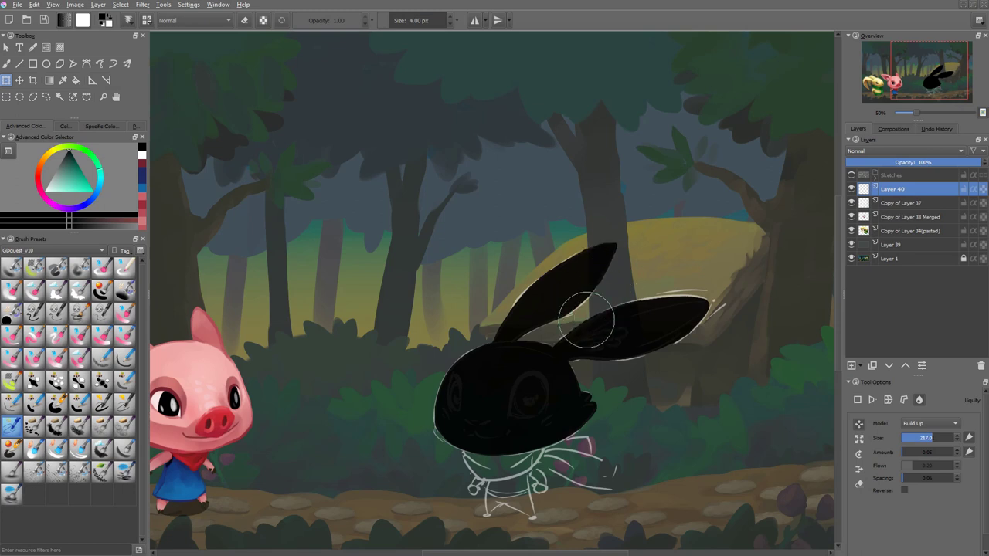
key(bracketleft)
key(bracketleft)
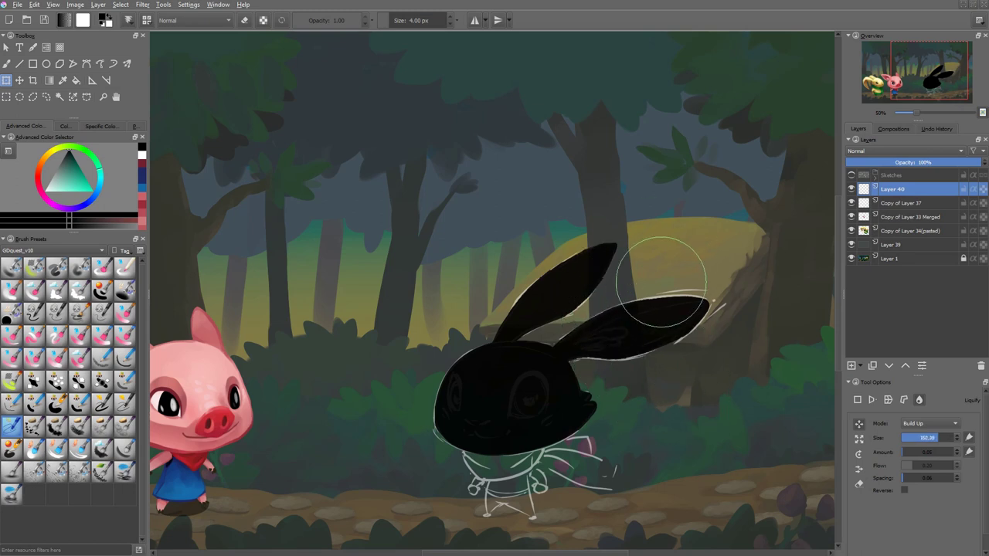
key(bracketright)
key(bracketright)
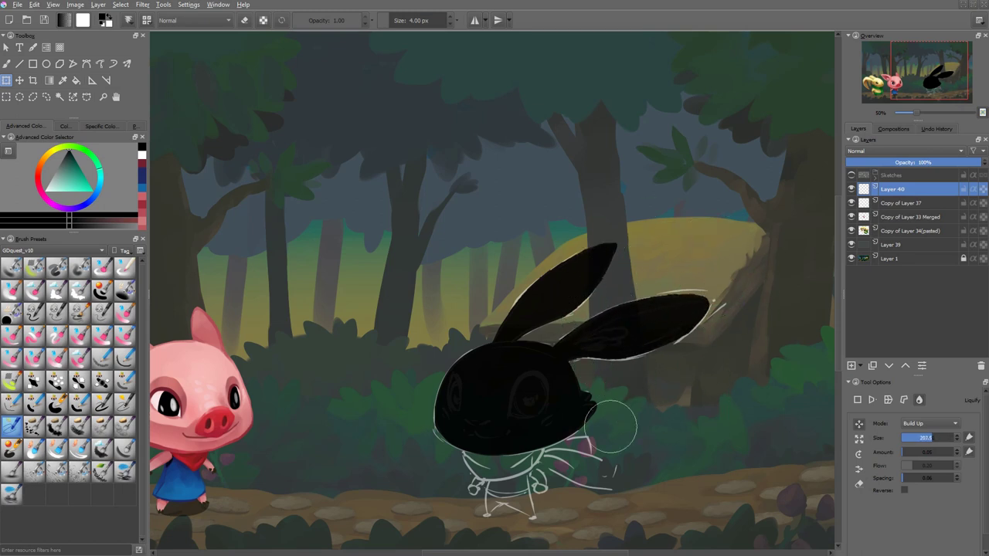
key(Return)
key(b)
scroll(595, 405, up, 4)
scroll(567, 319, down, 4)
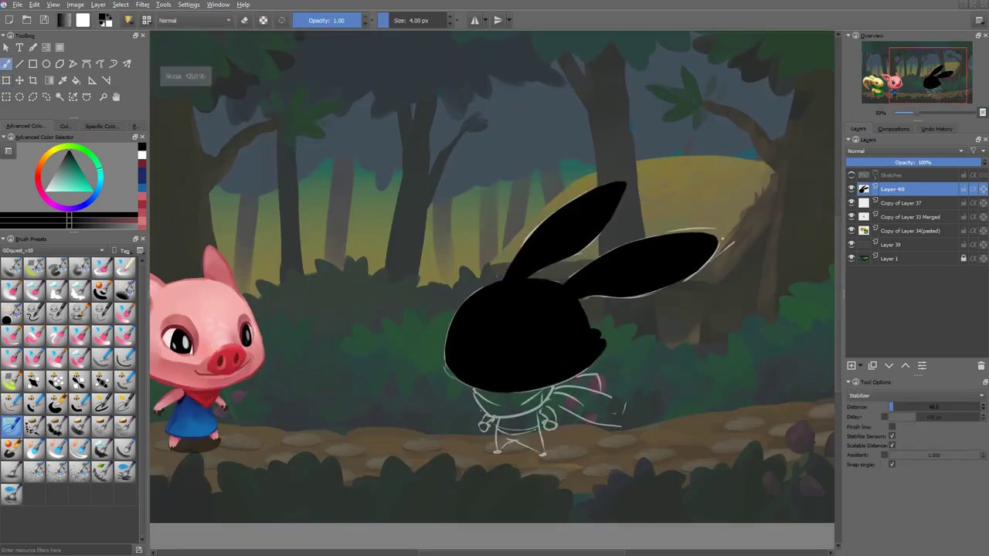
key(ctrl+t)
key(Return)
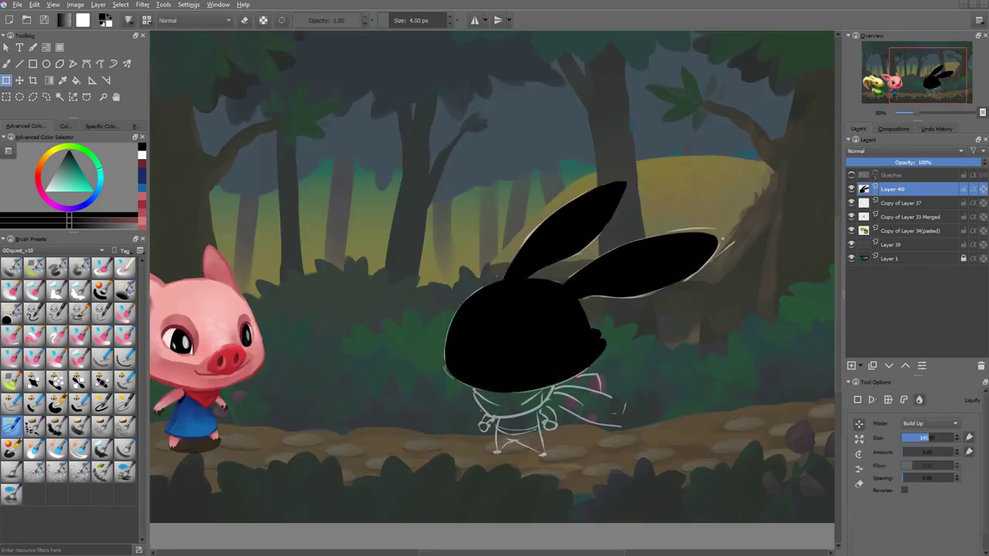
Hide Layer 40, add a new layer for the scarf, and choose green as the brush color.
click(852, 188)
click(851, 365)
key(b)
right_click(545, 339)
click(552, 351)
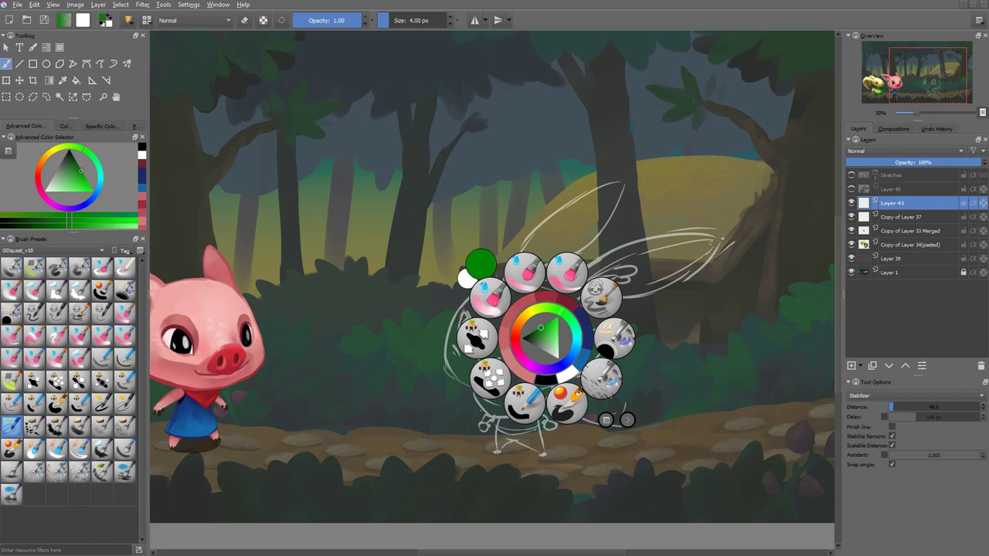
Outline the rabbit's neck scarf in green on Layer 41, fill the shape, and prepare the eraser for its edges.
scroll(494, 442, up, 4)
drag(446, 308, 448, 324)
key(ctrl+z)
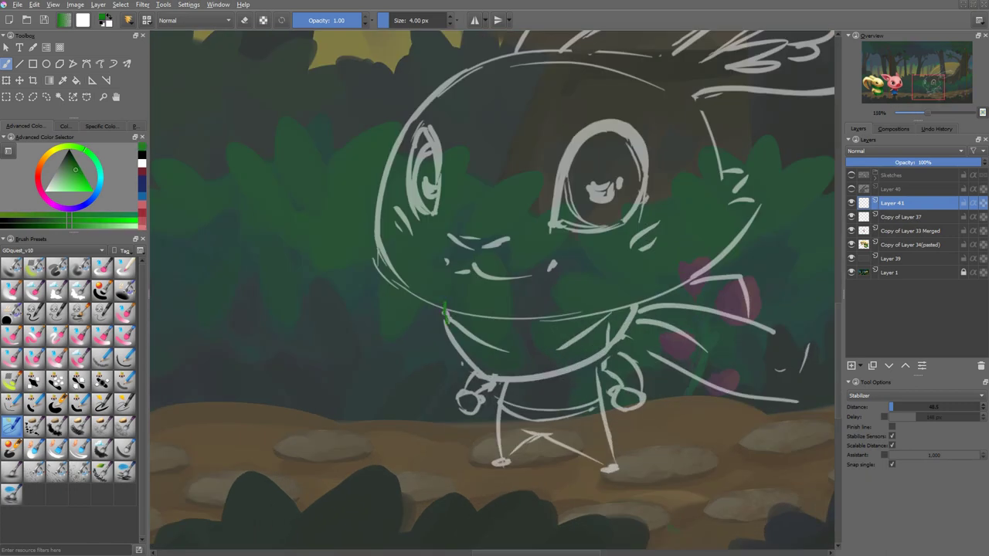
drag(494, 380, 638, 317)
mouse_move(446, 309)
mouse_down()
mouse_move(649, 267)
mouse_move(638, 317)
mouse_up()
key(f)
click(541, 317)
key(b)
key(e)
key(e)
key(e)
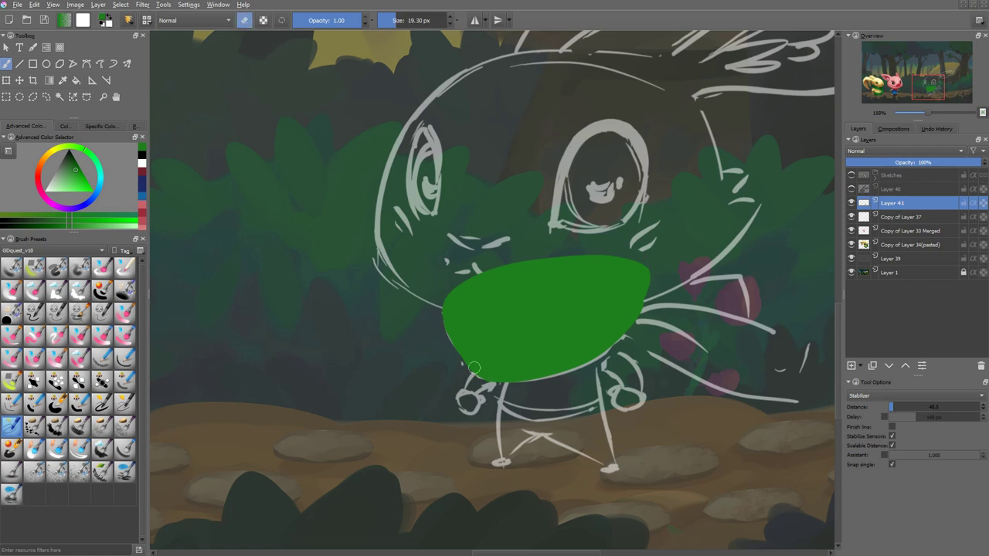
scroll(608, 398, down, 3)
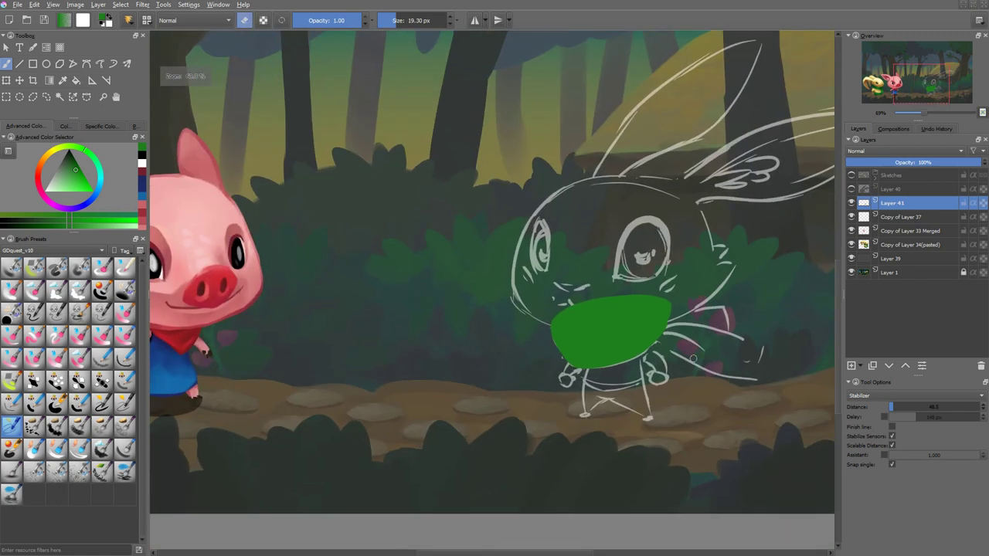
Refine the scarf's contours with Liquify at varying brush sizes, apply the transform, and show Layer 40 again.
key(ctrl+t)
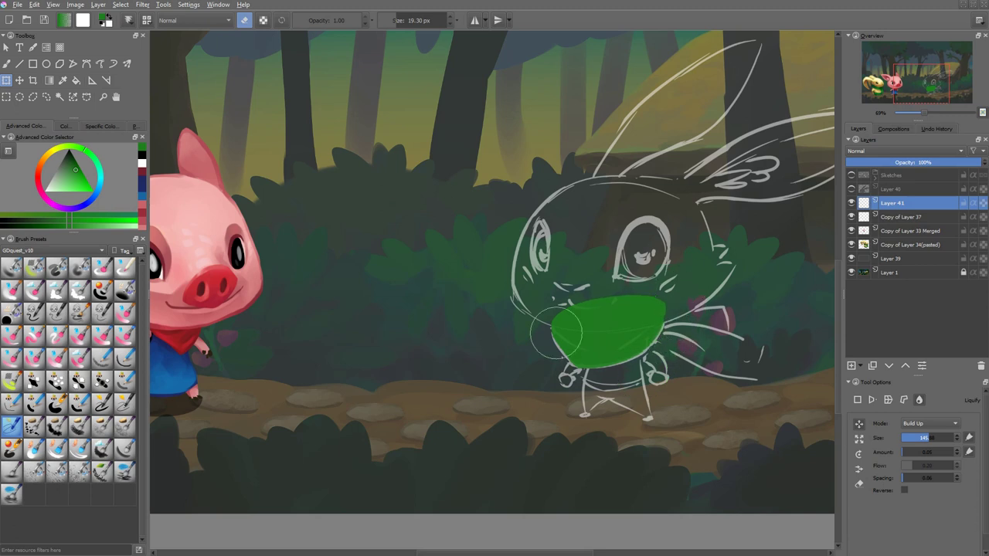
key(Return)
key(ctrl+t)
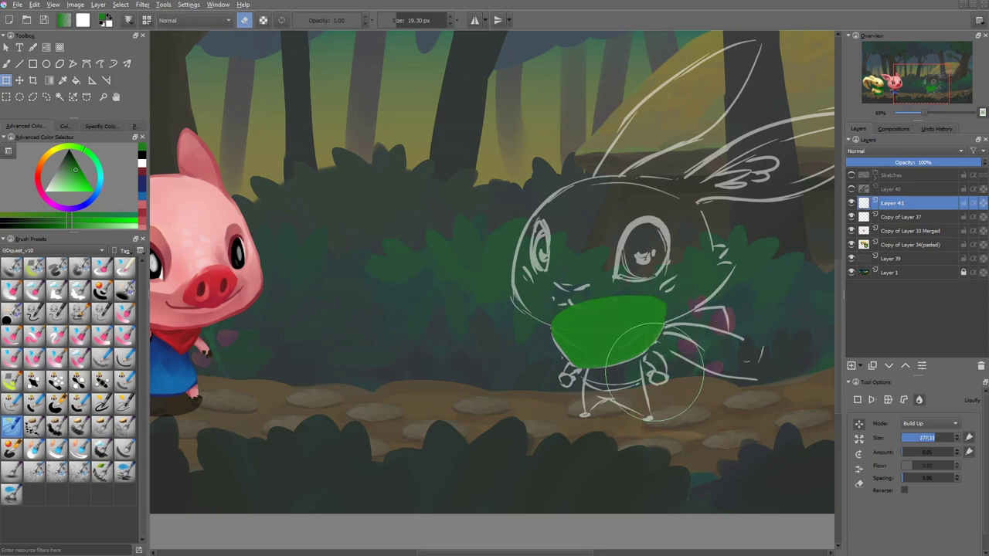
key(Return)
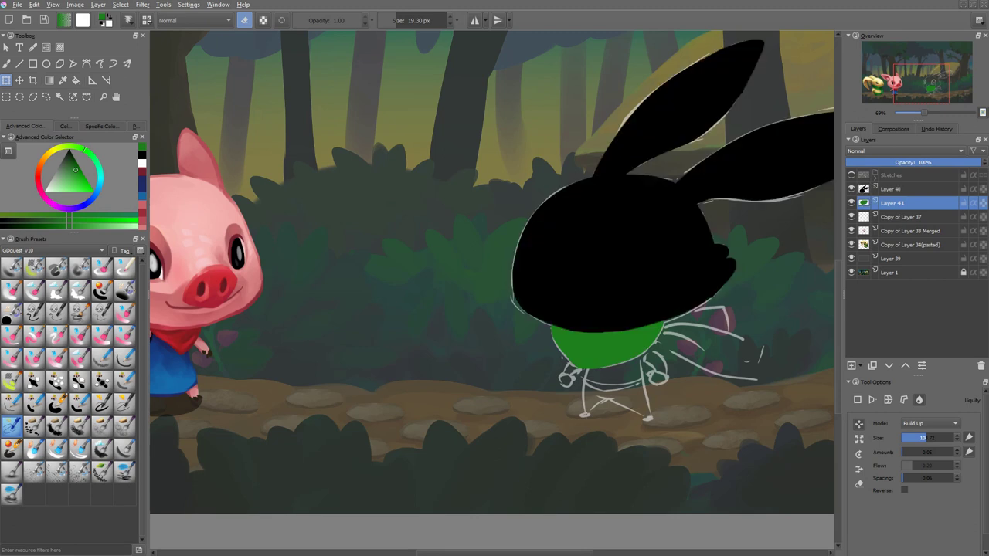
On a new layer below the scarf, outline the rabbit's trousers in green with a 4 px brush and fill the shape.
key(Insert)
key(b)
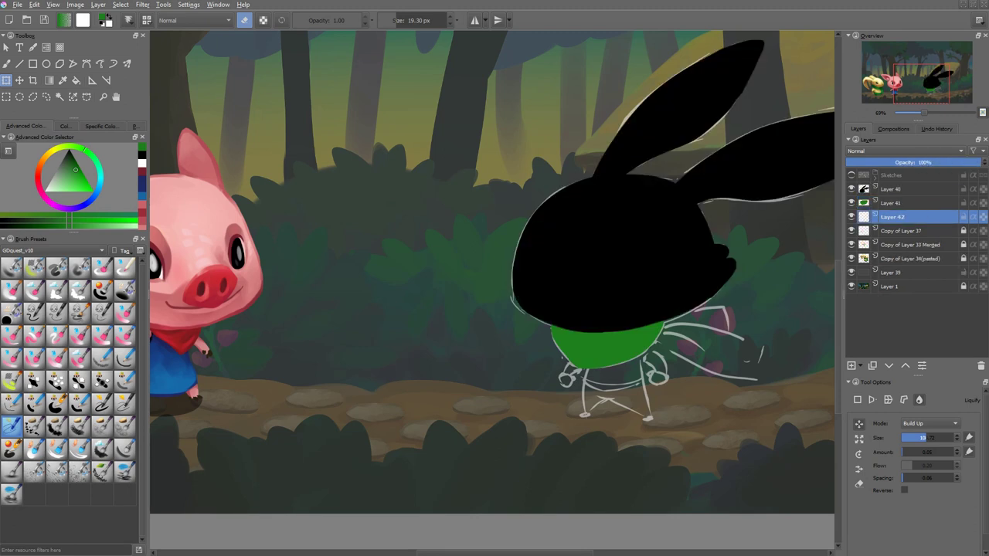
scroll(612, 416, up, 4)
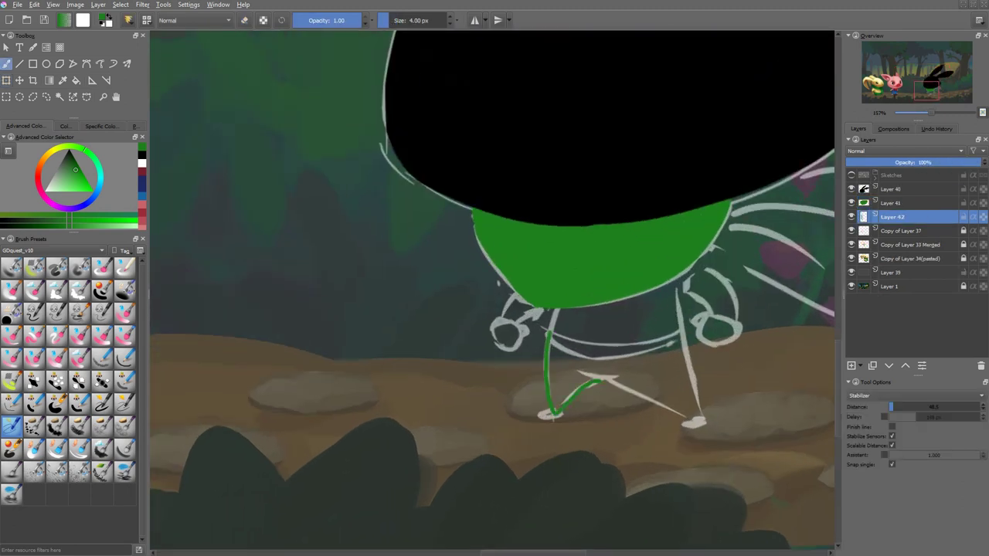
mouse_move(698, 421)
mouse_down()
mouse_move(678, 332)
mouse_move(556, 326)
mouse_up()
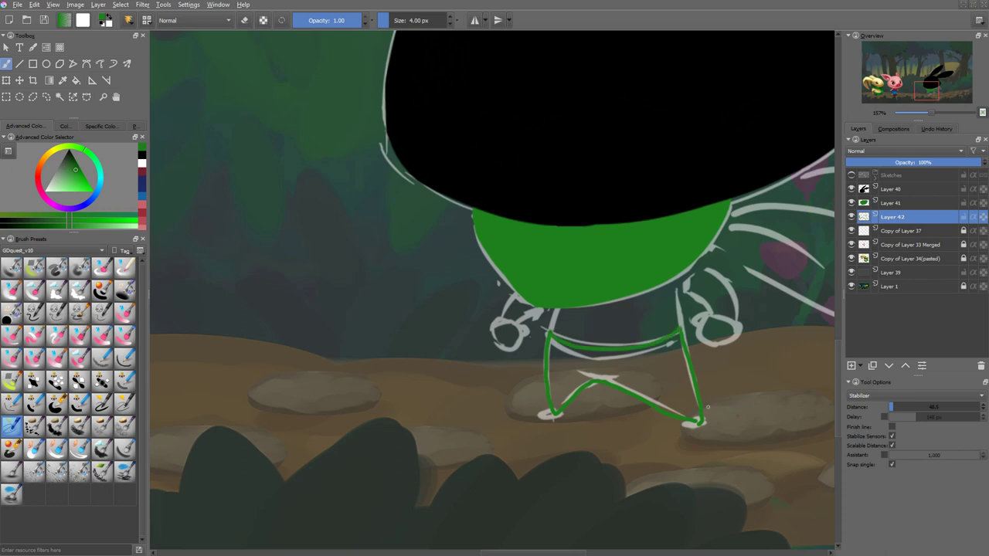
key(f)
click(676, 388)
Refine the edges of the trousers and legs with Liquify to match the sketch and apply the transform.
key(ctrl+t)
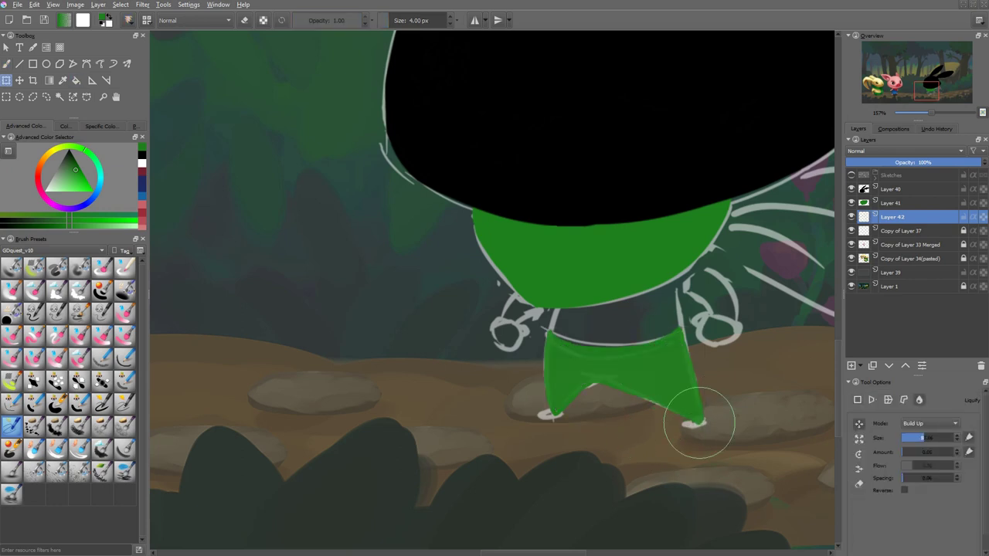
mouse_move(580, 386)
mouse_down()
mouse_move(581, 430)
mouse_move(589, 389)
mouse_move(604, 407)
mouse_move(644, 389)
mouse_move(651, 409)
mouse_move(628, 414)
mouse_move(713, 384)
mouse_up()
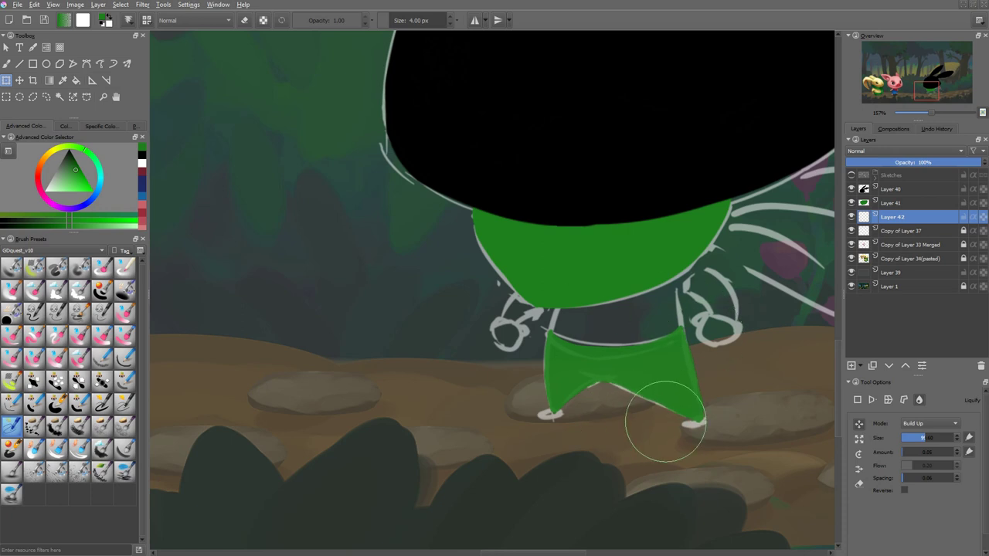
key(Return)
On a new layer below the trousers, choose a pale pink and outline and fill the rabbit's torso between scarf and trousers.
key(Insert)
key(b)
right_click(724, 332)
click(729, 328)
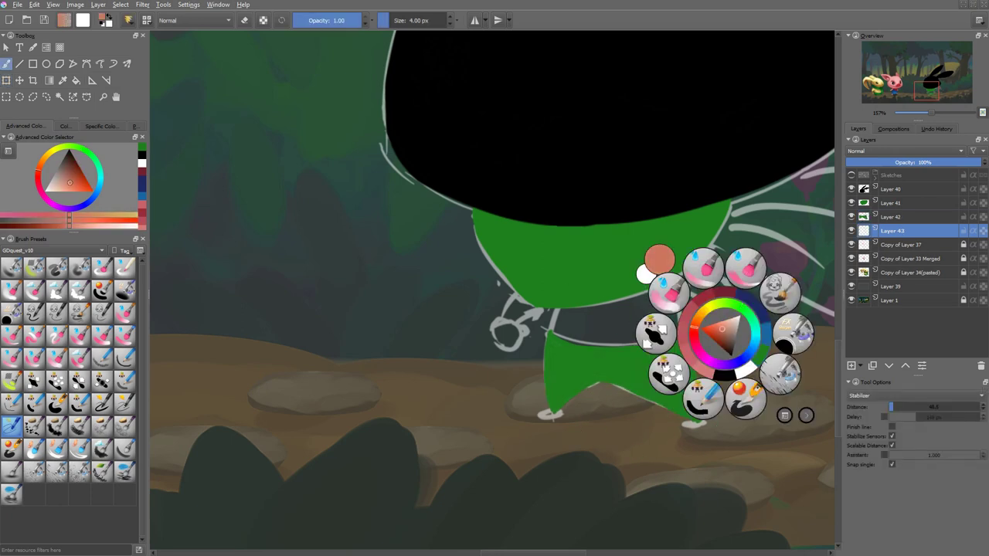
click(568, 297)
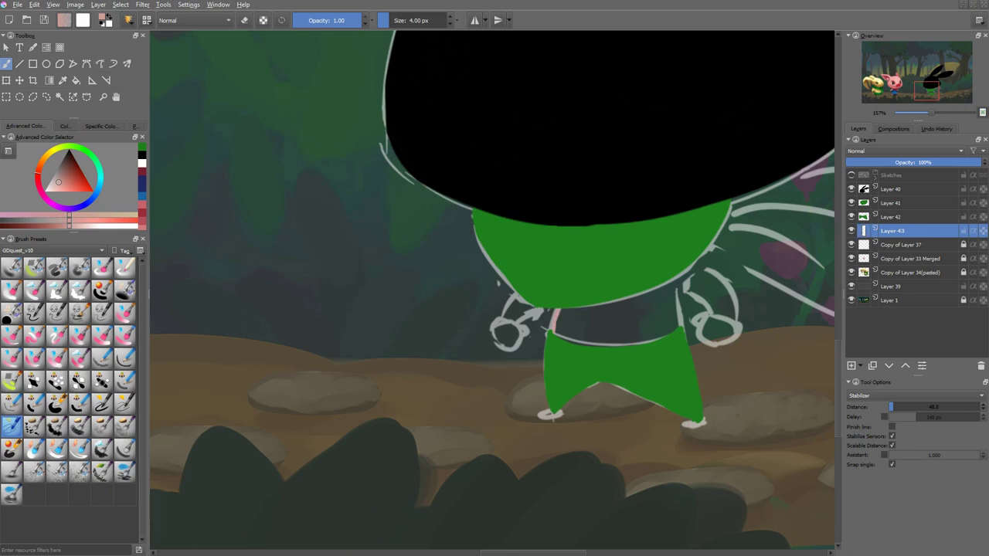
key(ctrl+z)
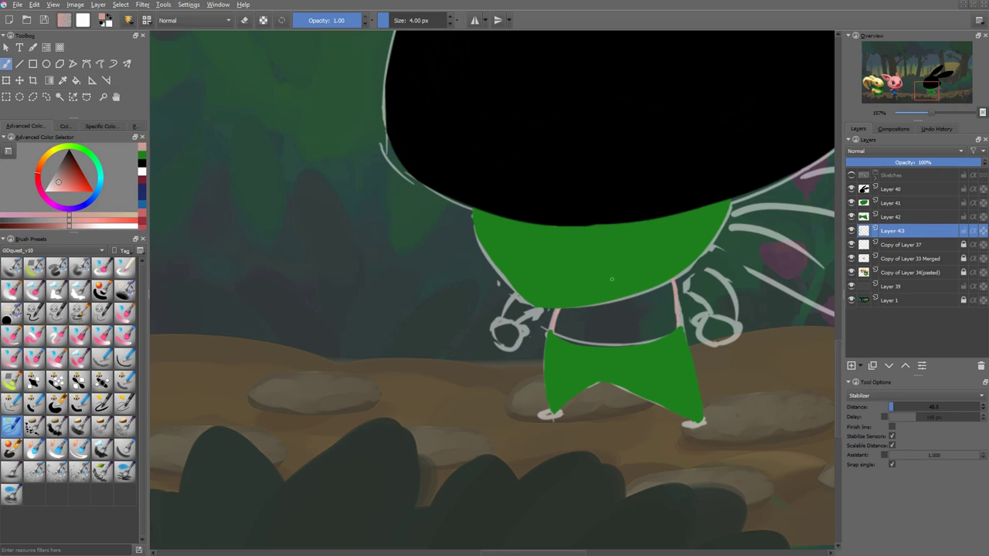
drag(612, 279, 558, 324)
click(851, 203)
click(851, 203)
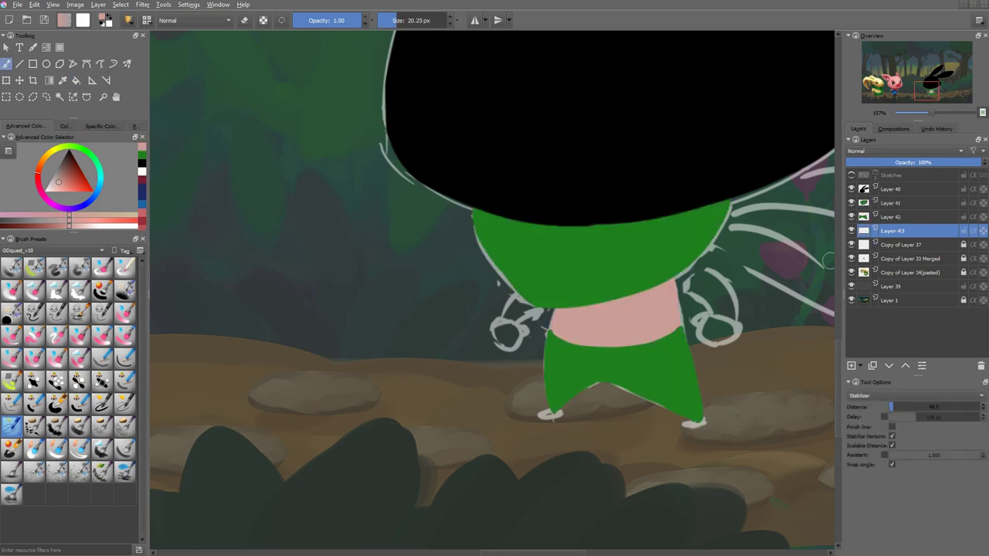
On a new layer above the torso, paint and fill the arm and fist nearest the scarf tail in pale pink at 9 px.
drag(618, 309, 467, 364)
key(Insert)
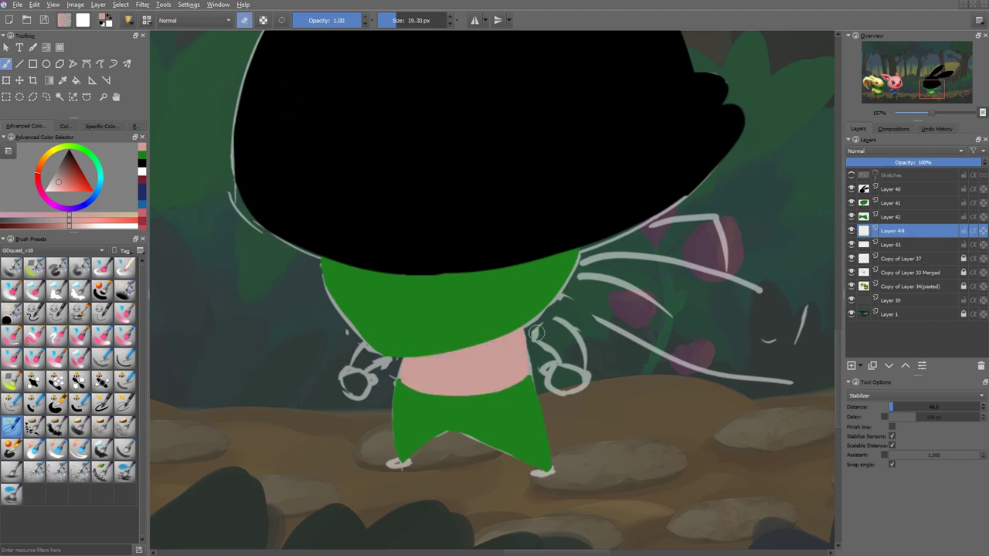
key([)
key([)
key([)
key([)
drag(529, 332, 577, 370)
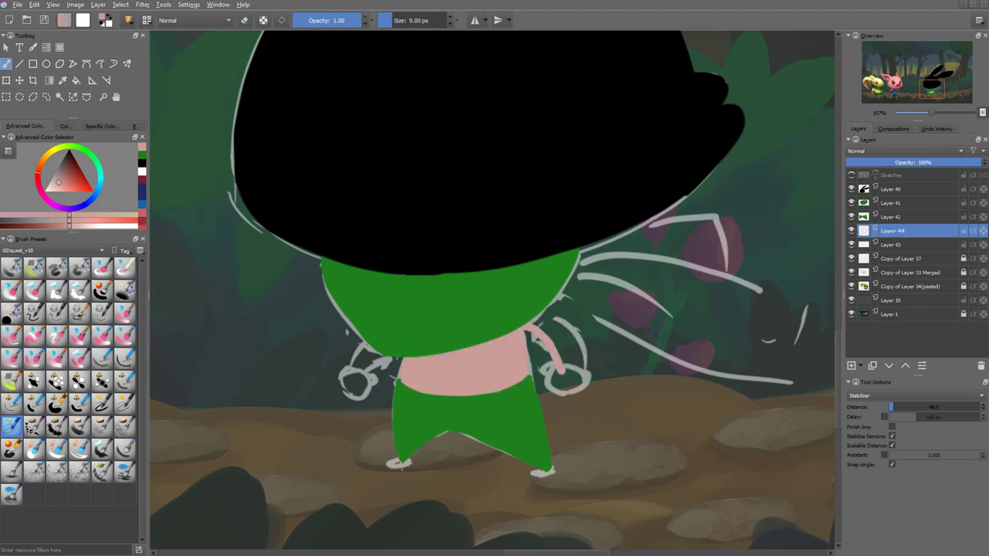
key(f)
click(556, 343)
click(565, 382)
key(b)
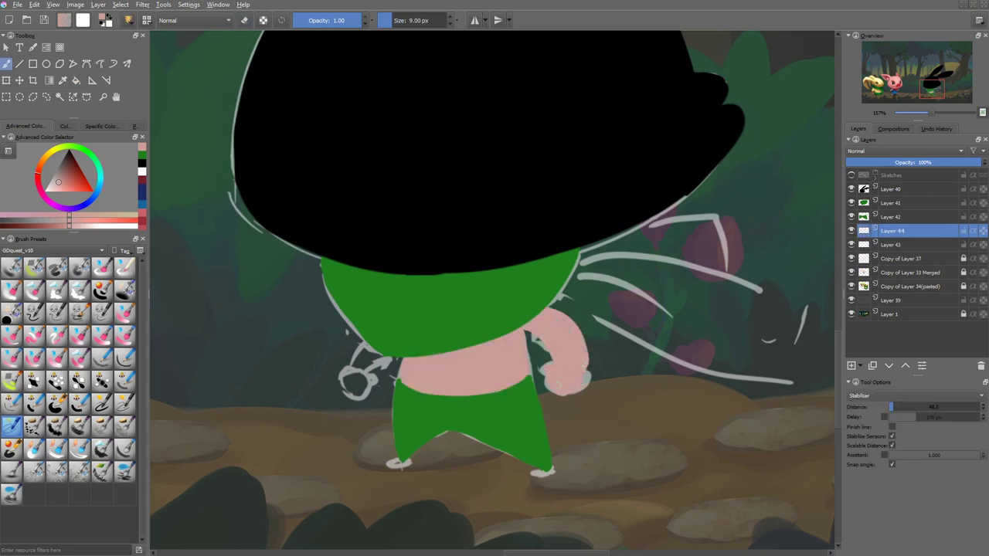
On a new layer beneath the torso, paint the rabbit's other arm and hand in pale pink and clean its edges with the eraser.
key(Page_Down)
key(Page_Down)
key(Insert)
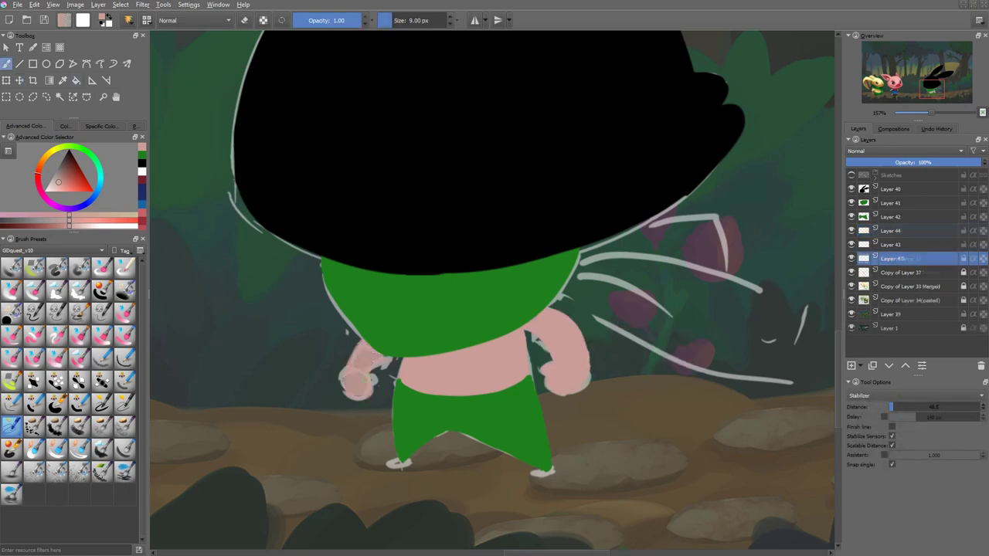
drag(363, 363, 337, 367)
key(e)
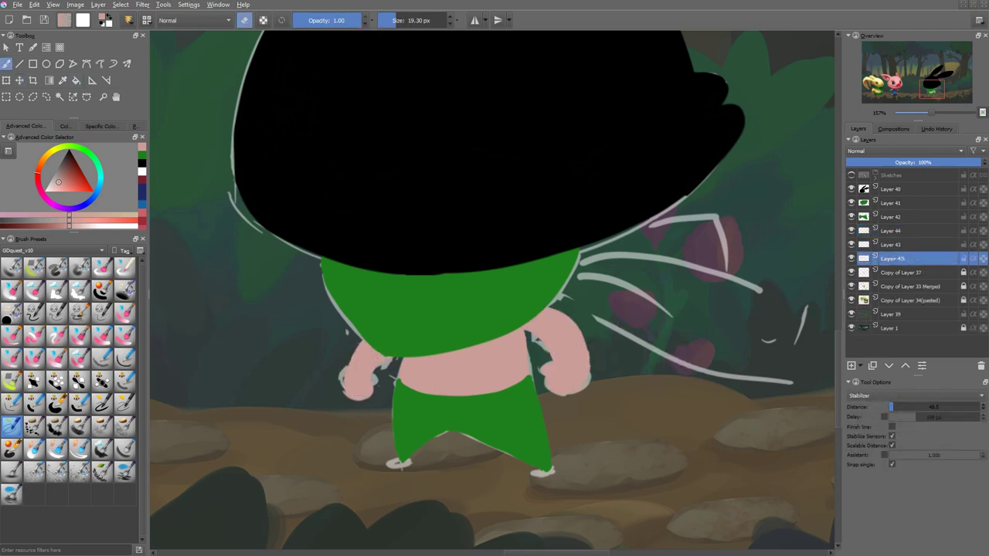
key(e)
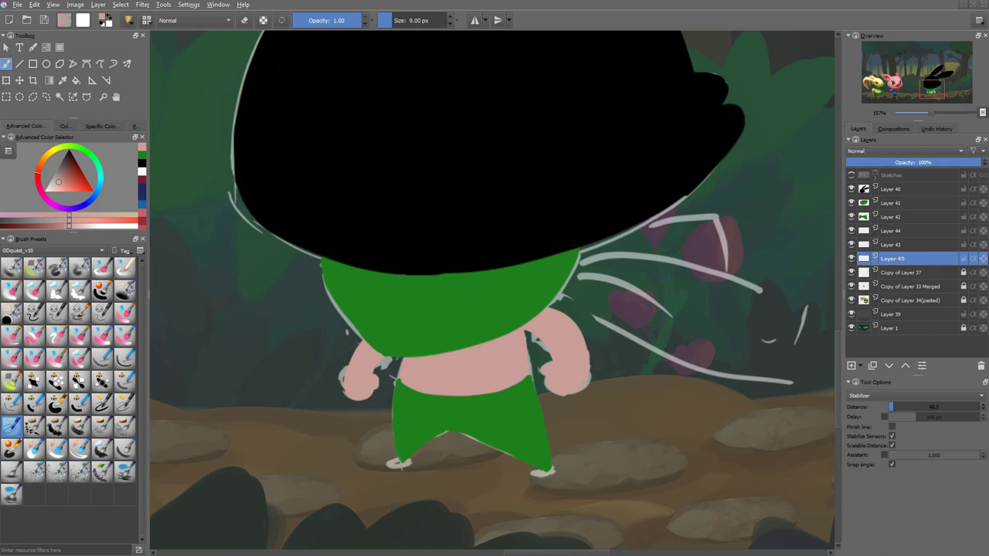
On a new layer below the arms, choose a darker green, outline the flowing scarf tail along the sketch, and enlarge the brush to fill it.
scroll(647, 336, down, 2)
key(Insert)
ctrl+click(589, 308)
right_click(595, 309)
click(589, 307)
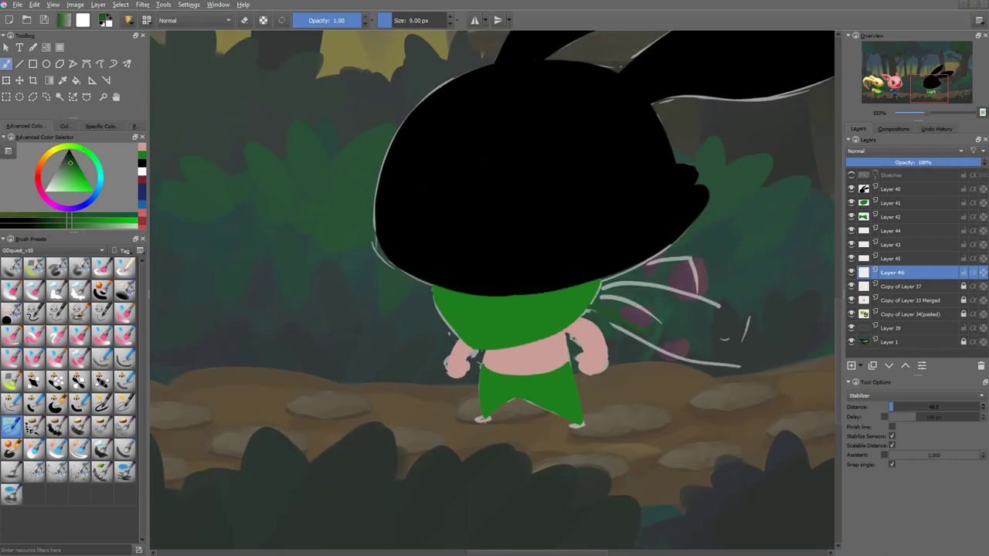
drag(593, 311, 740, 357)
drag(592, 290, 750, 315)
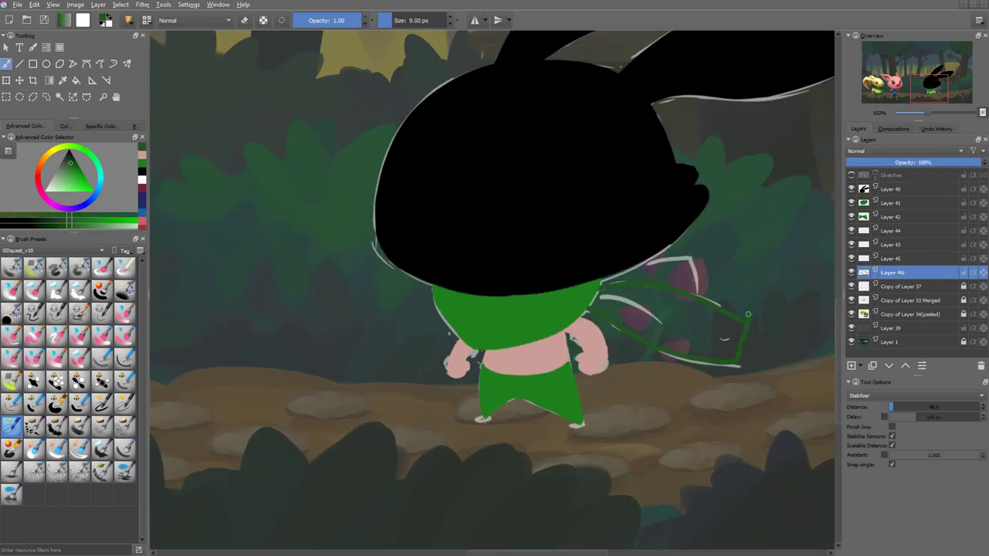
key(bracketright)
key(bracketright)
key(bracketright)
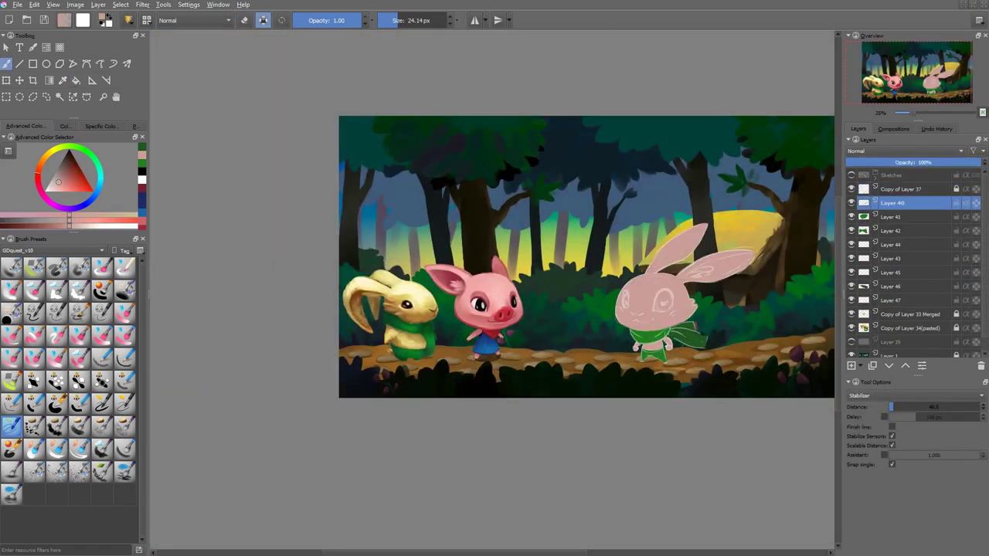
Group the head silhouette layer, Layer 40, and name the group head.
key(ctrl+g)
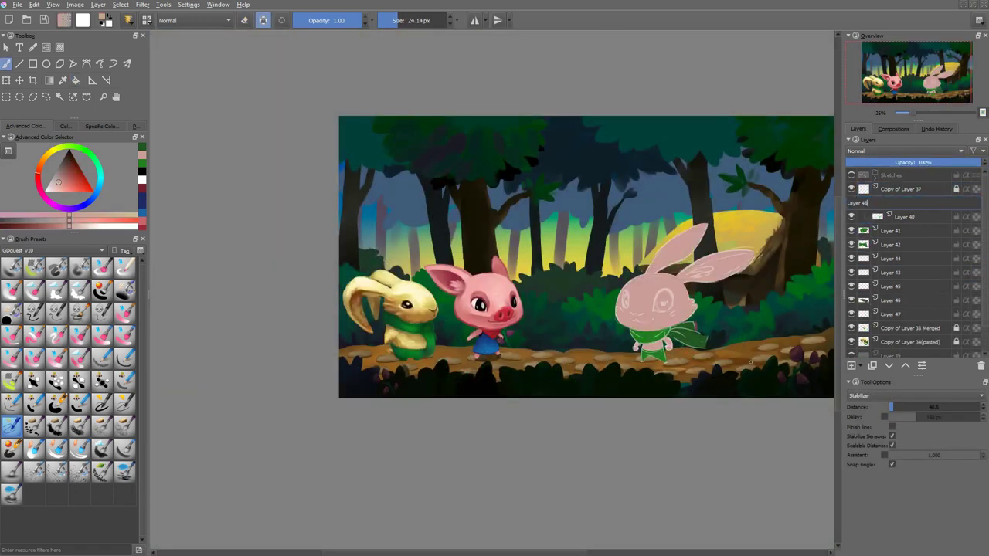
key(F2)
text(head)
key(Return)
Move the rabbit's silhouette layers and its sketch closer to the pig, and rename the sketch layer as sketch.
key(t)
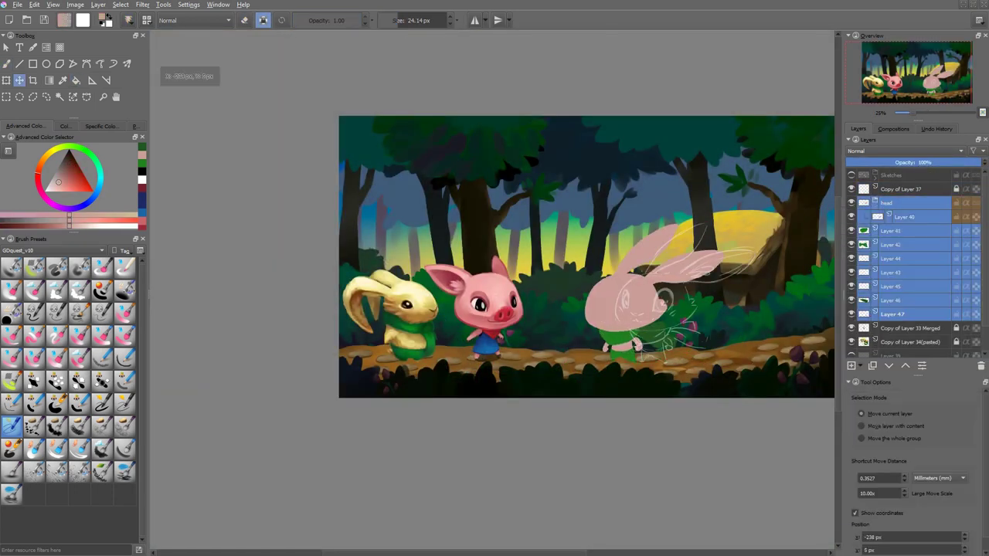
scroll(491, 232, up, 2)
key(F2)
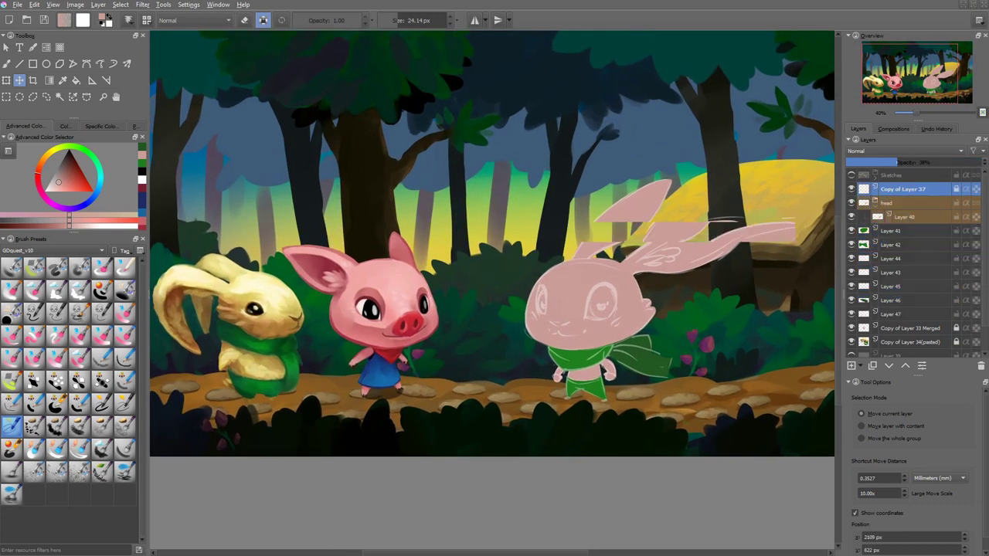
text(sketch)
key(Return)
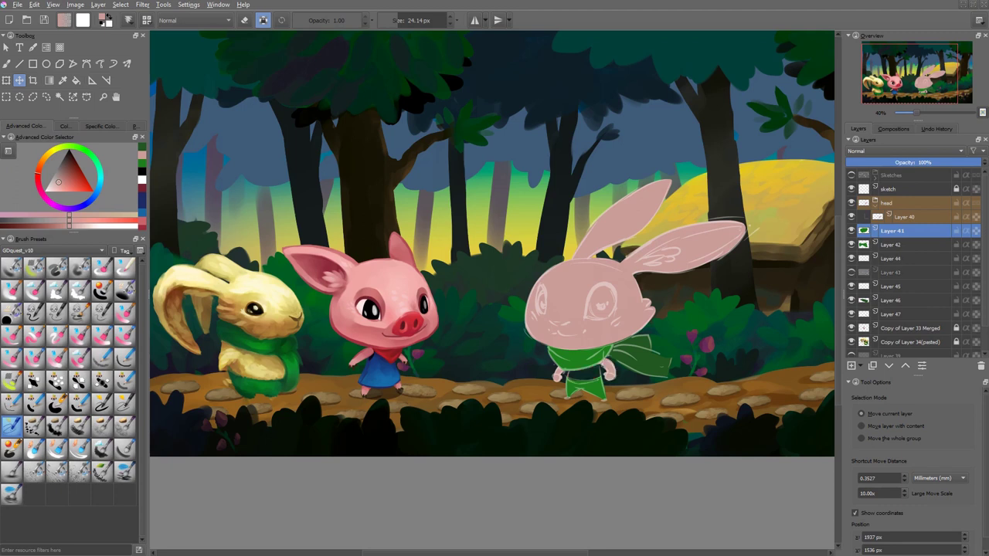
Group the torso and arm layers, Layers 43, 44 and 45, and name the group upper body.
key(Page_Down)
key(Page_Down)
key(ctrl+g)
text(upper b)
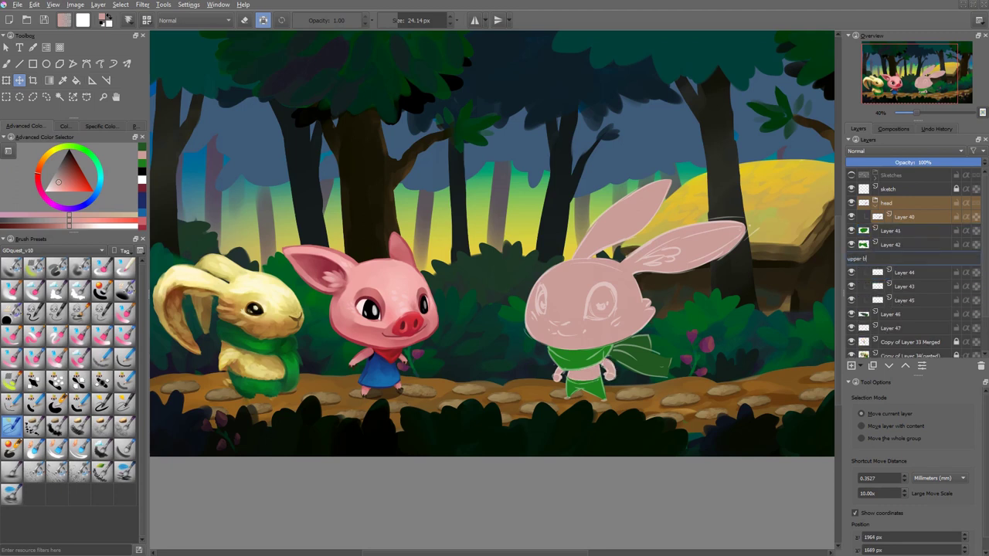
text(ody)
key(Return)
key(Page_Down)
key(Page_Down)
key(Page_Down)
key(Page_Down)
key(Page_Down)
key(Page_Down)
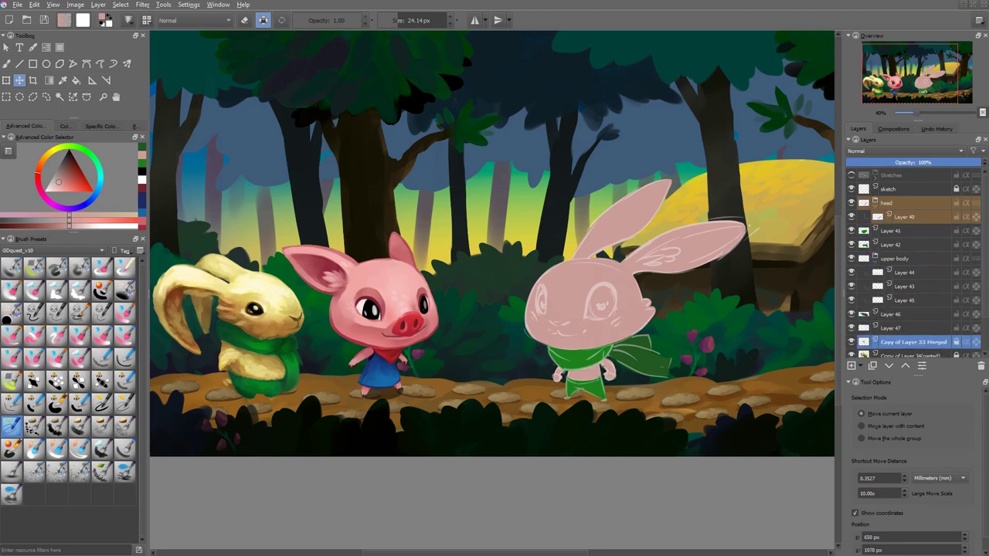
key(Page_Down)
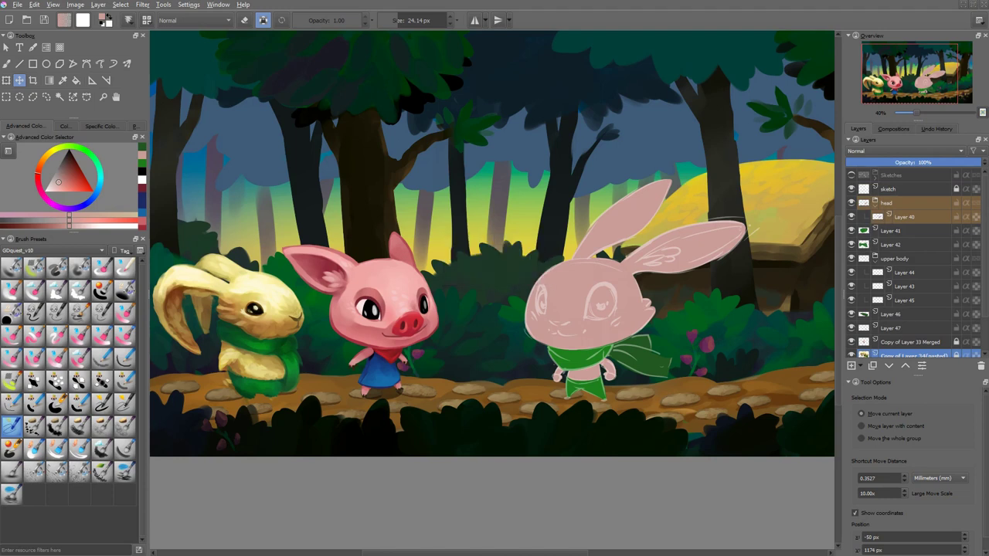
Rename the silhouette layer inside the head group as fur.
key(Page_Up)
key(Page_Up)
key(Page_Up)
key(Page_Up)
key(Page_Up)
key(Page_Up)
key(Page_Up)
key(Page_Up)
key(Page_Up)
key(Page_Up)
key(F2)
text(fur)
key(Return)
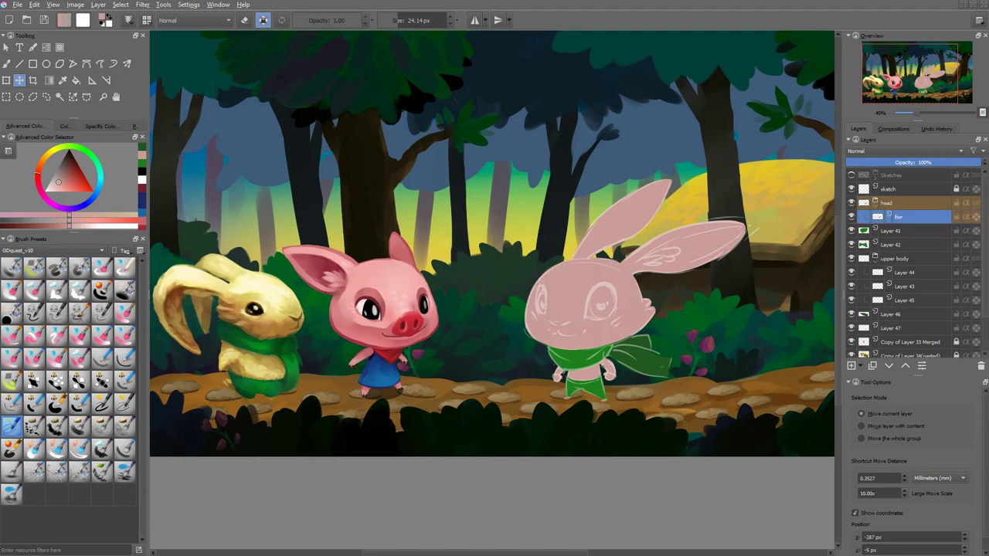
Add a new layer above fur in the head group, group it, and name that group face.
key(Insert)
key(ctrl+g)
key(F2)
text(face)
key(Return)
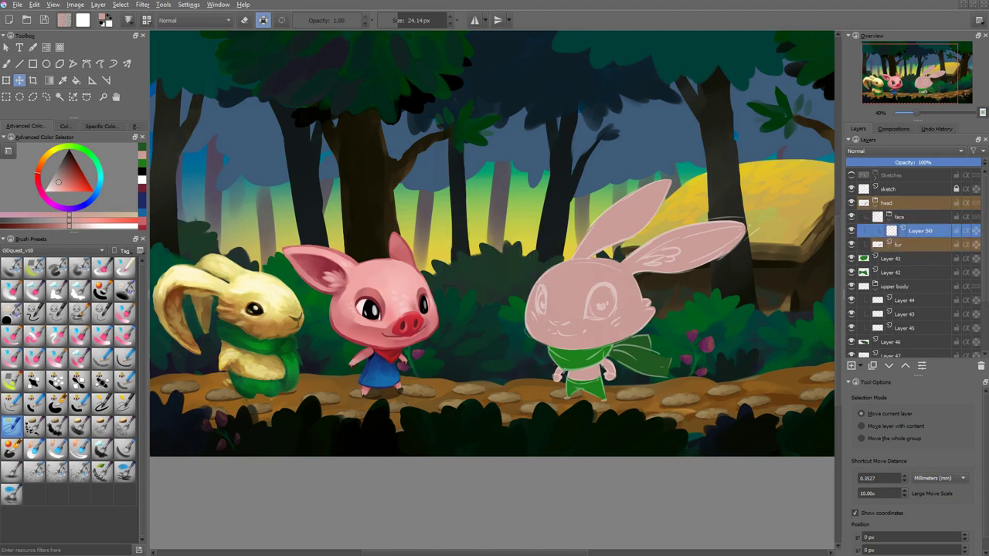
Paint the whites of both rabbit eyes in a very pale pink on the face group's new layer, filling the sketched shapes.
key(b)
scroll(598, 298, up, 3)
click(48, 189)
drag(576, 297, 579, 318)
key(ctrl+z)
key(bracketleft)
drag(587, 270, 607, 313)
drag(491, 267, 493, 307)
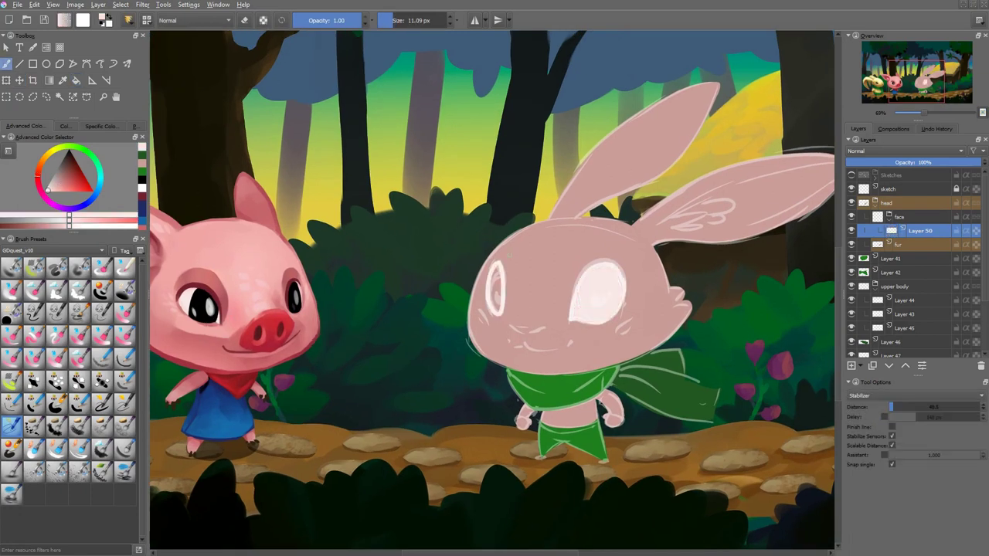
drag(492, 269, 495, 309)
Refine the contours of both eye shapes with Liquify at varying brush sizes and return to the brush.
key(ctrl+t)
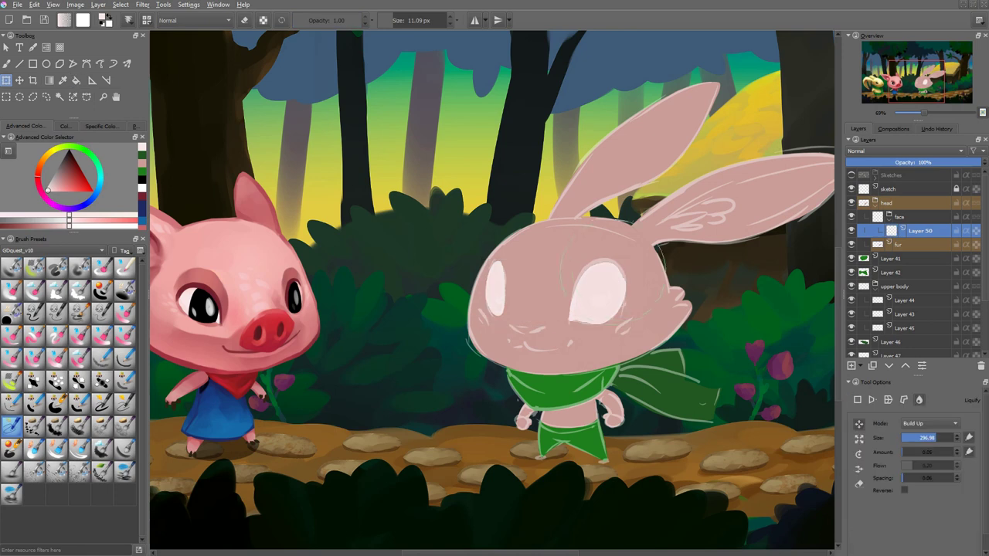
drag(641, 275, 581, 295)
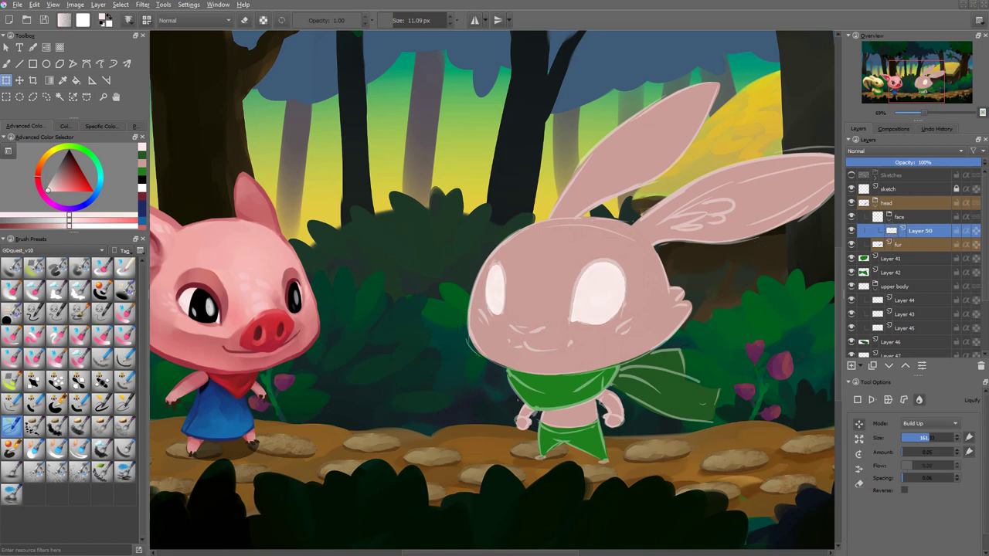
key(b)
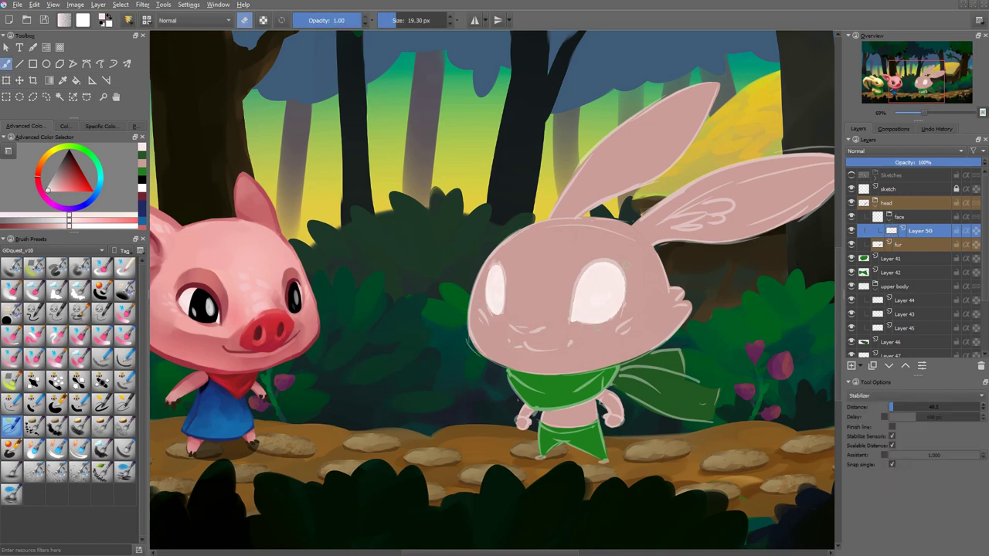
Shift the fur layer's color from dusty pink to a pale warm beige with an HSV/HSL adjustment.
click(896, 244)
key(ctrl+u)
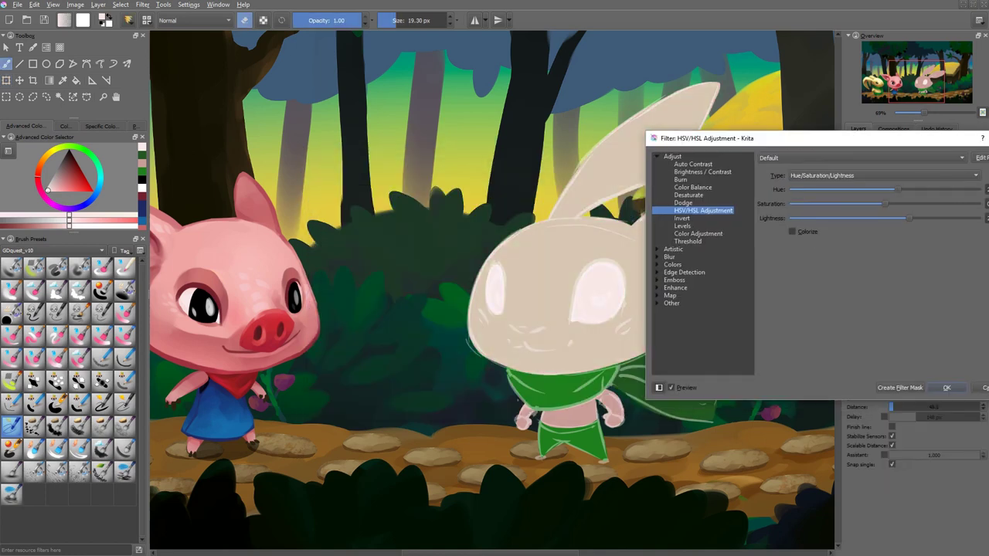
key(Return)
Recolor the torso and near arm to match the pale fur and the far arm in a darker brown on their layers.
key(Page_Down)
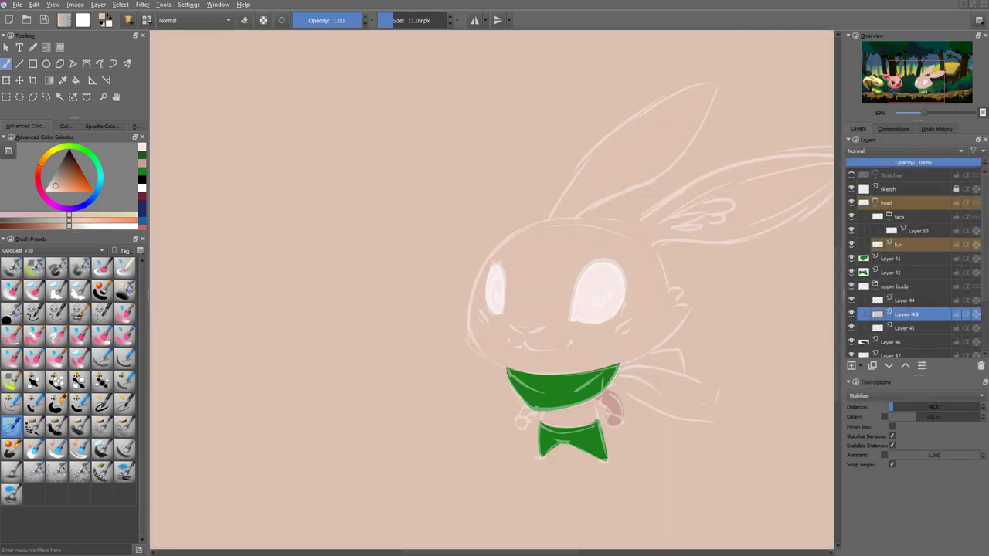
key(Page_Down)
key(Page_Down)
right_click(595, 379)
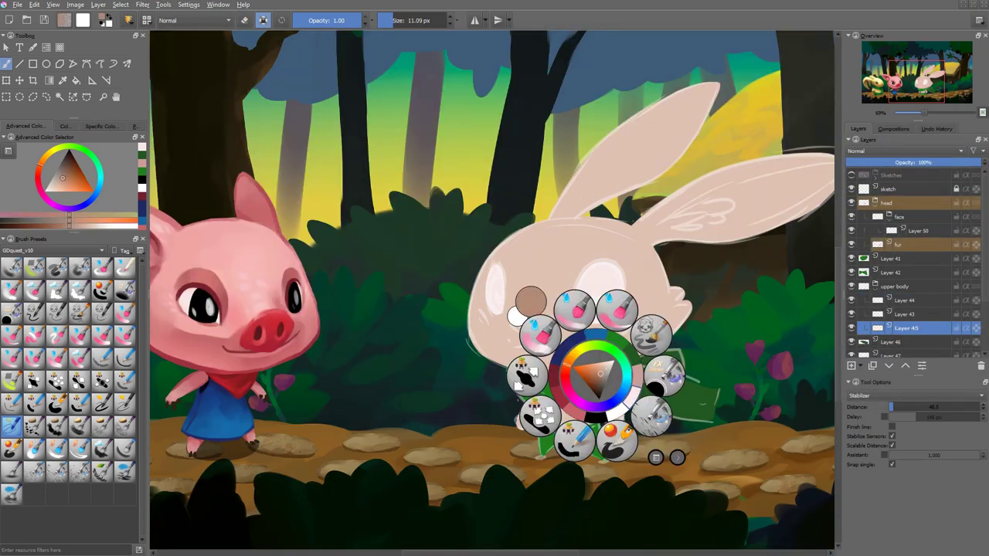
click(602, 391)
click(740, 346)
scroll(740, 347, down, 2)
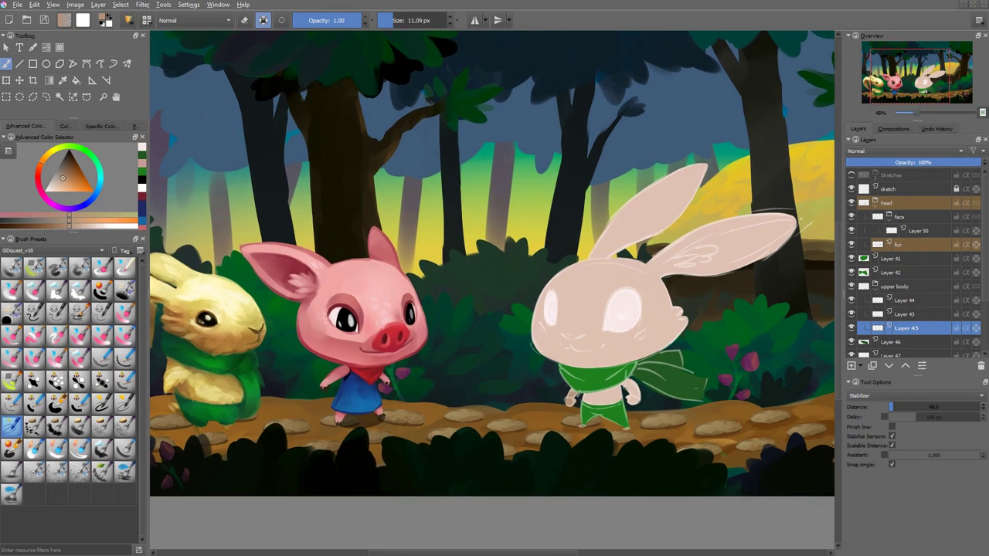
Add a layer above the eye whites and draw and fill a black oval pupil in the near eye.
key(Insert)
scroll(616, 303, up, 2)
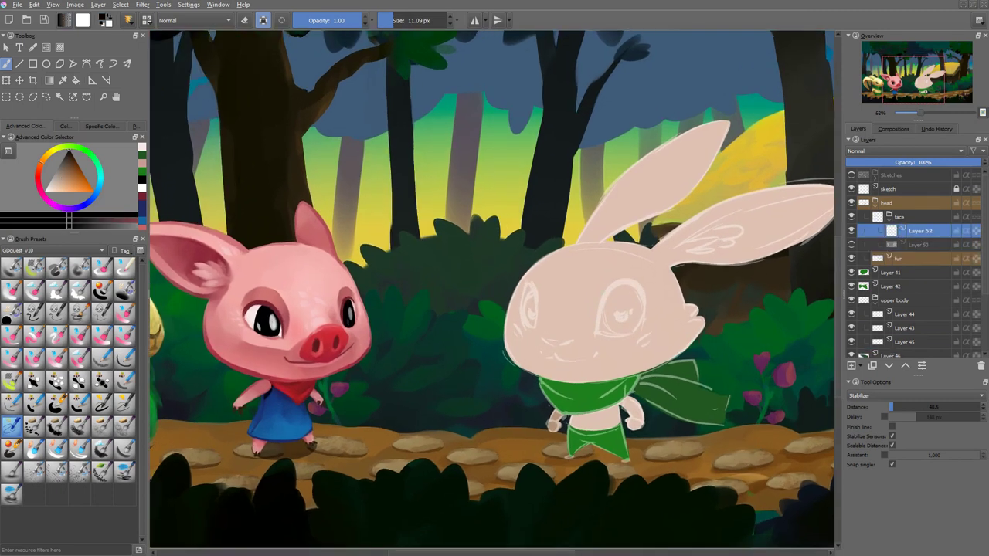
mouse_move(601, 298)
mouse_down()
mouse_move(630, 333)
mouse_move(643, 292)
mouse_move(600, 297)
mouse_move(620, 280)
mouse_up()
key(ctrl+z)
key(f)
click(621, 309)
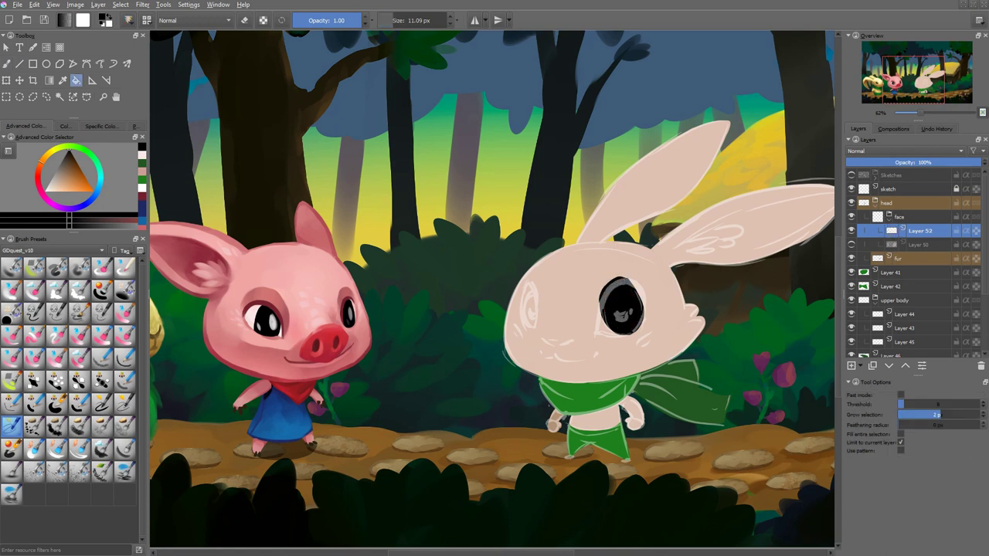
Smooth the near pupil's outline with Liquify.
key(ctrl+t)
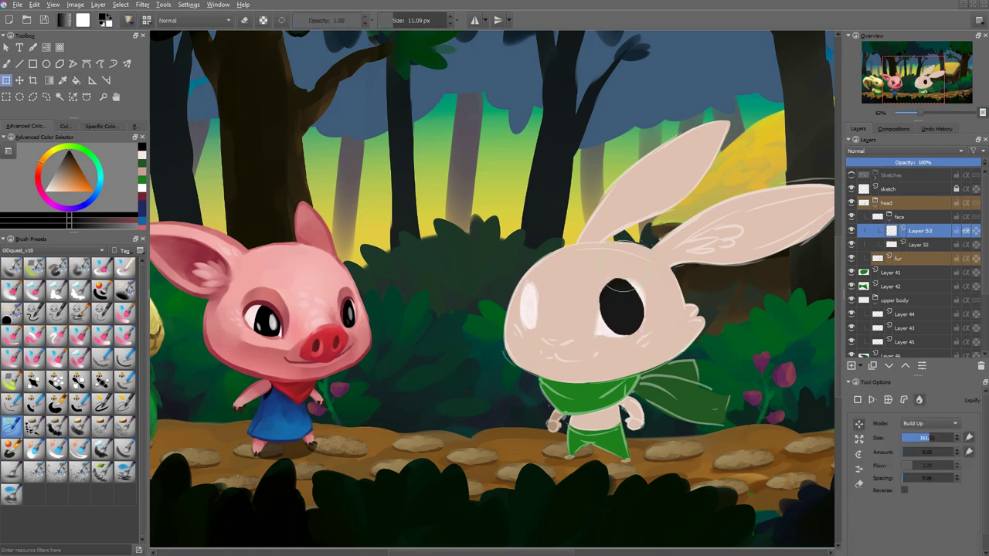
drag(622, 308, 621, 315)
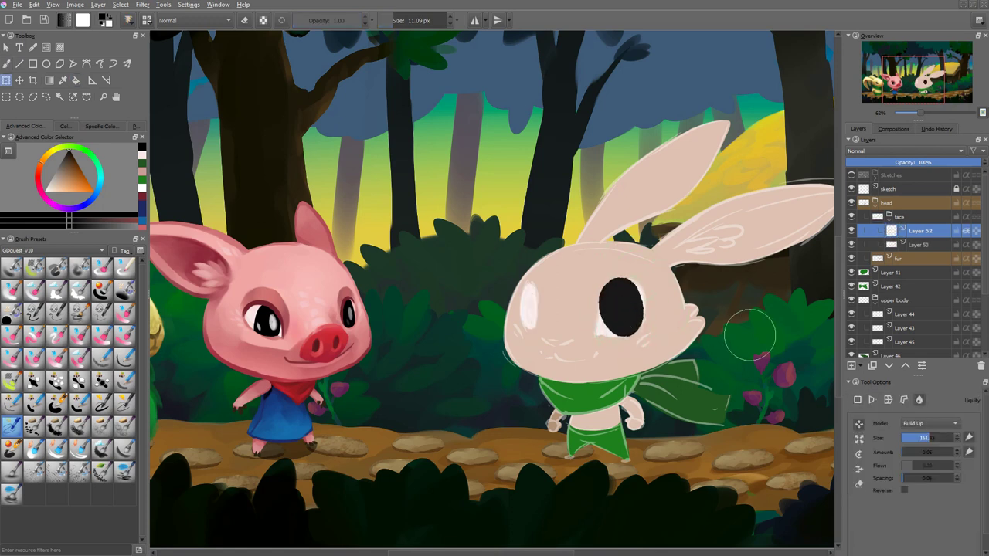
key(t)
Paint the far eye's black pupil, adjust it within a selection around that eye, and clear the selection.
key(b)
drag(532, 292, 528, 324)
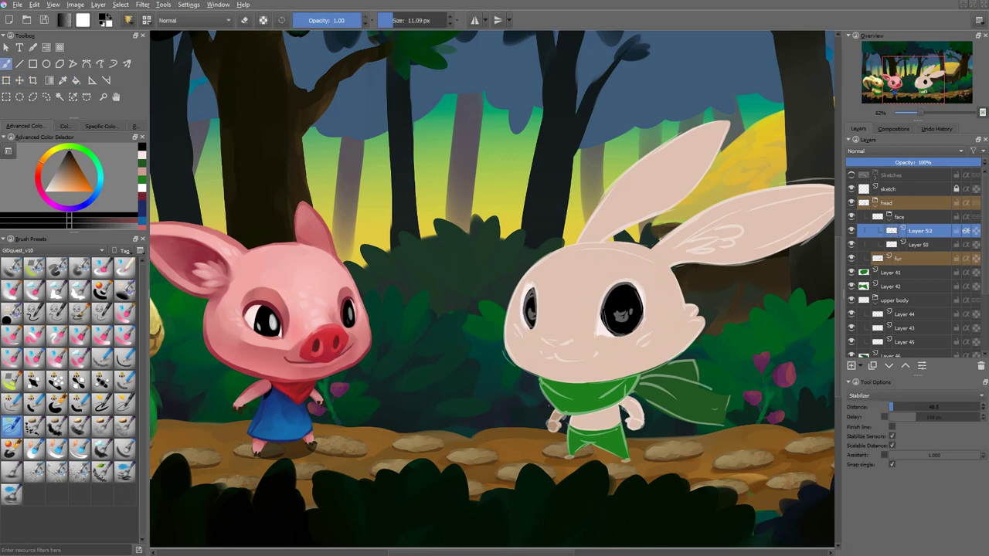
drag(545, 269, 541, 271)
key(b)
key(e)
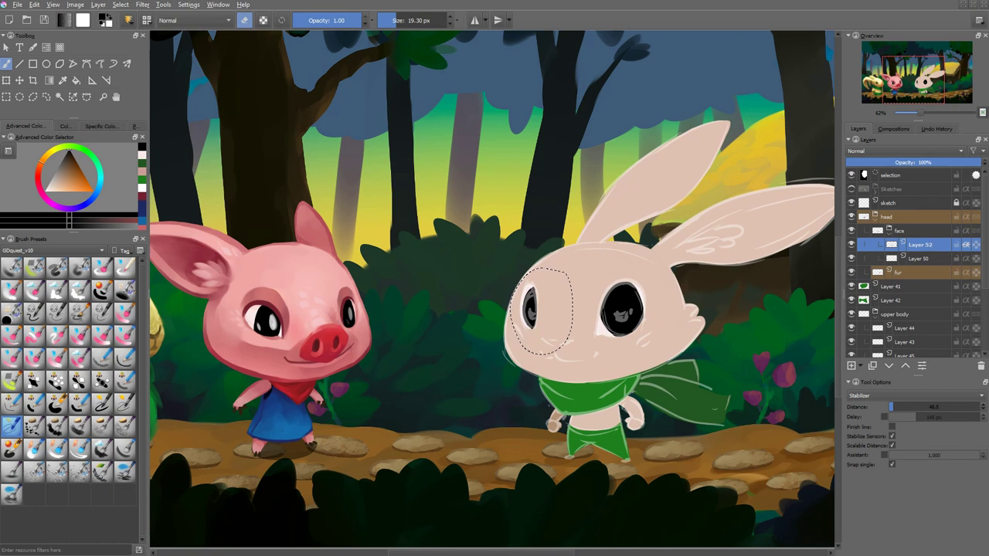
key(e)
key(ctrl+shift+a)
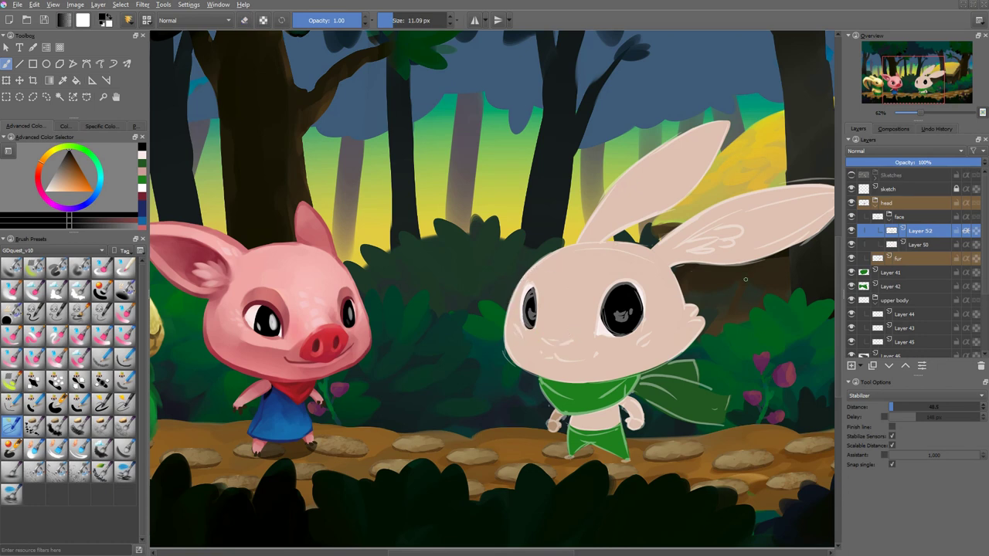
Paint the rabbit's small triangular nose on a new face layer in a pink sampled from the pig.
key(Insert)
ctrl+click(334, 337)
drag(546, 341, 565, 342)
right_click(580, 335)
click(584, 337)
key(e)
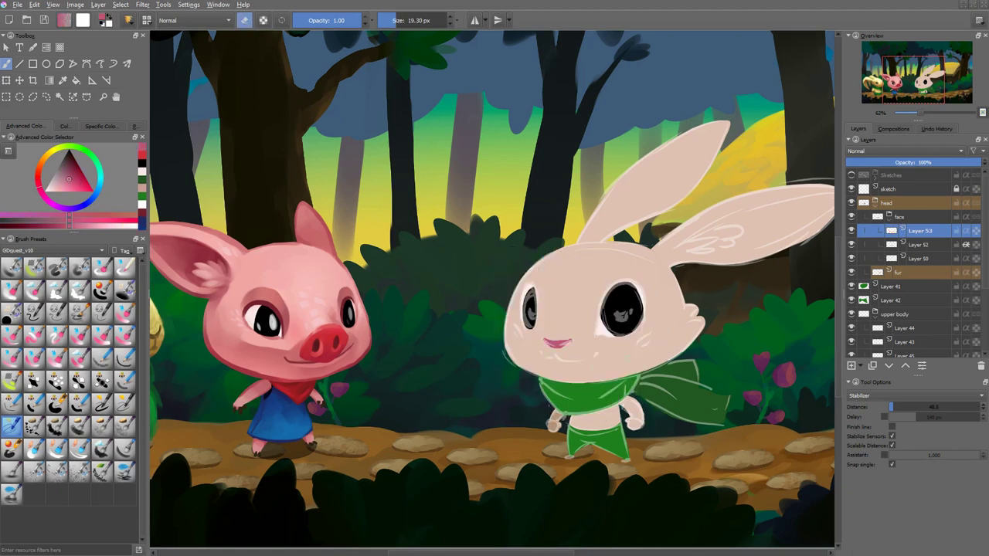
Draw a thin curved pink smile on a new layer with a 7.65 px brush and Weighted Smoothing.
key(Insert)
key(e)
click(125, 403)
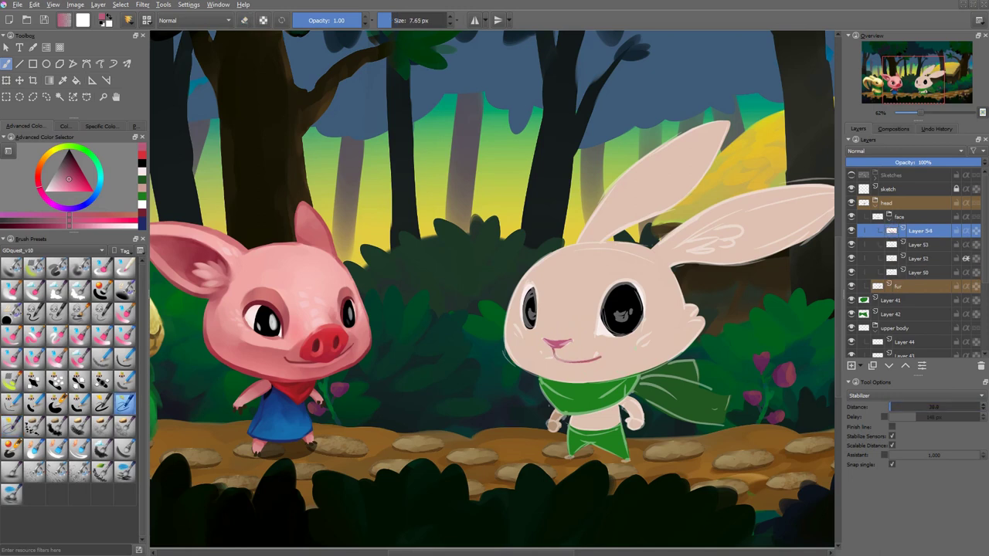
click(914, 395)
click(914, 384)
key(ctrl+z)
drag(555, 352, 595, 355)
key(ctrl+z)
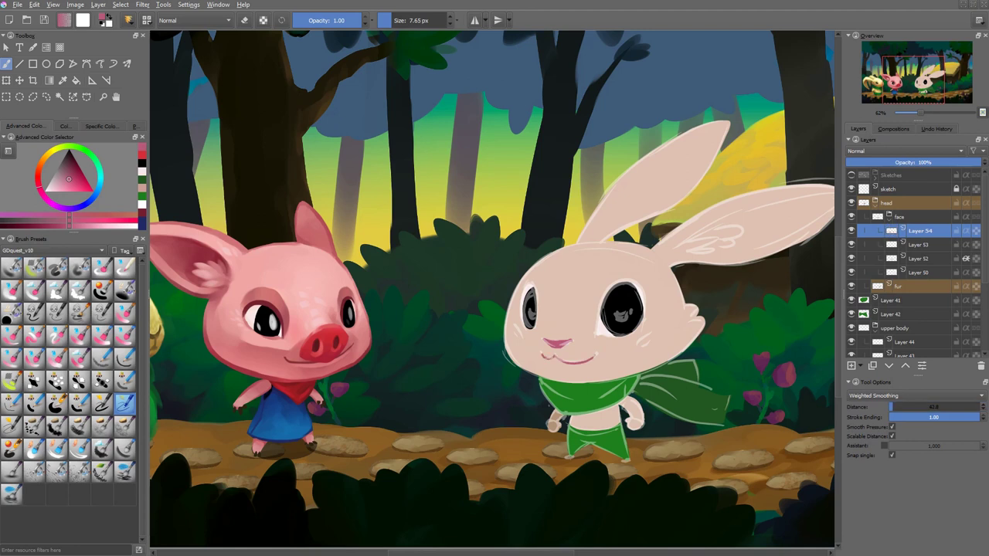
Hide the sketch layer and paint a reddish-brown eyelid around the near eye on a new face layer.
click(851, 189)
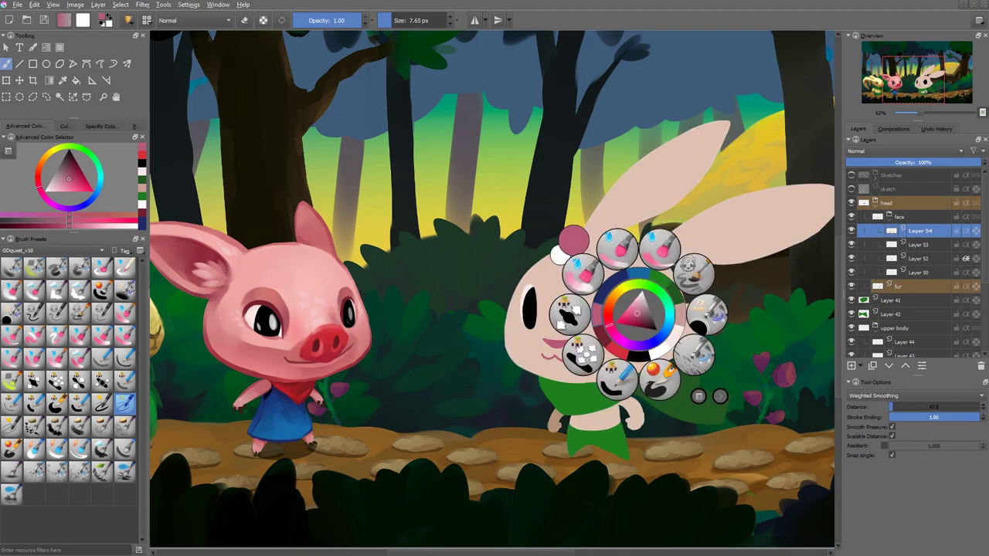
right_click(638, 311)
right_click(638, 311)
key(bracketright)
key(bracketright)
key(bracketright)
key(bracketright)
key(Insert)
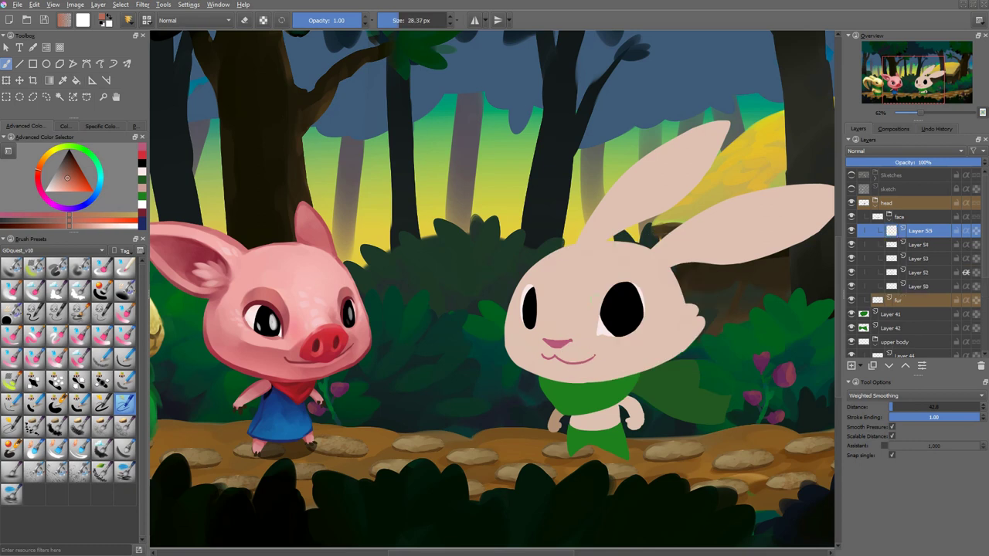
key(bracketleft)
drag(597, 334, 615, 290)
key(ctrl+z)
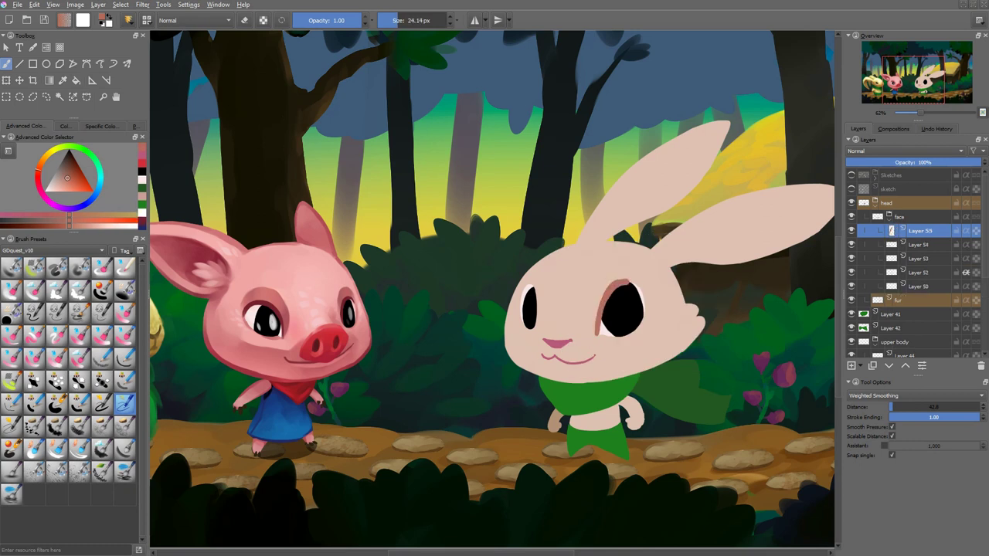
Trim the near eyelid with the eraser and paint a matching reddish-brown eyelid around the far eye.
key(e)
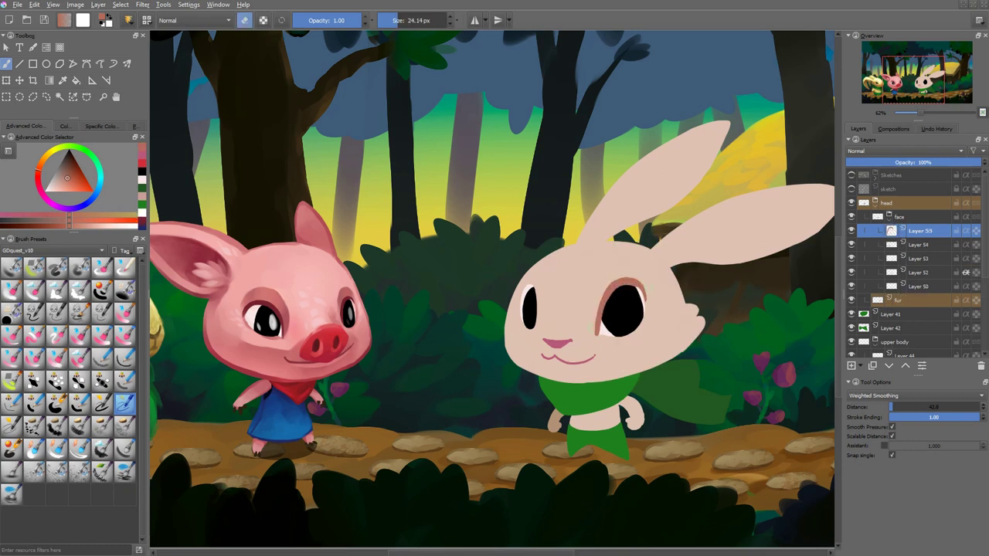
drag(598, 332, 615, 301)
key(e)
key(e)
key(e)
key(bracketright)
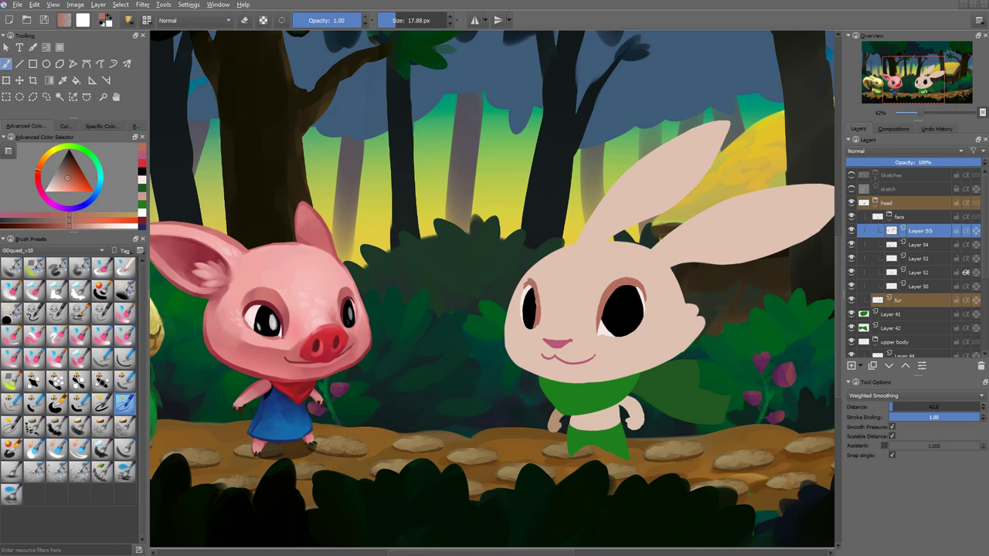
Clean up the edges of both eyelids, alternating between the eraser and the brush.
key(e)
scroll(533, 319, up, 3)
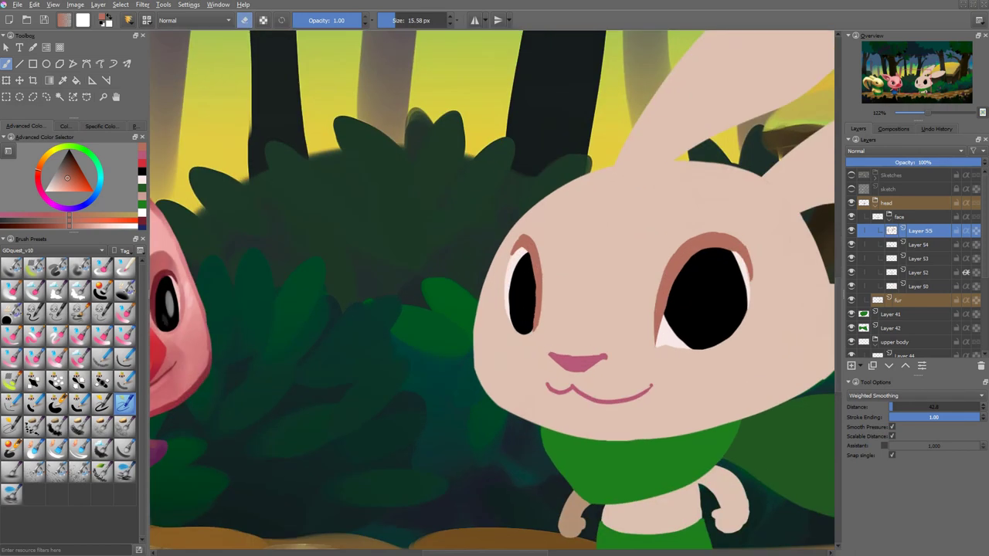
key(e)
key(e)
key(3)
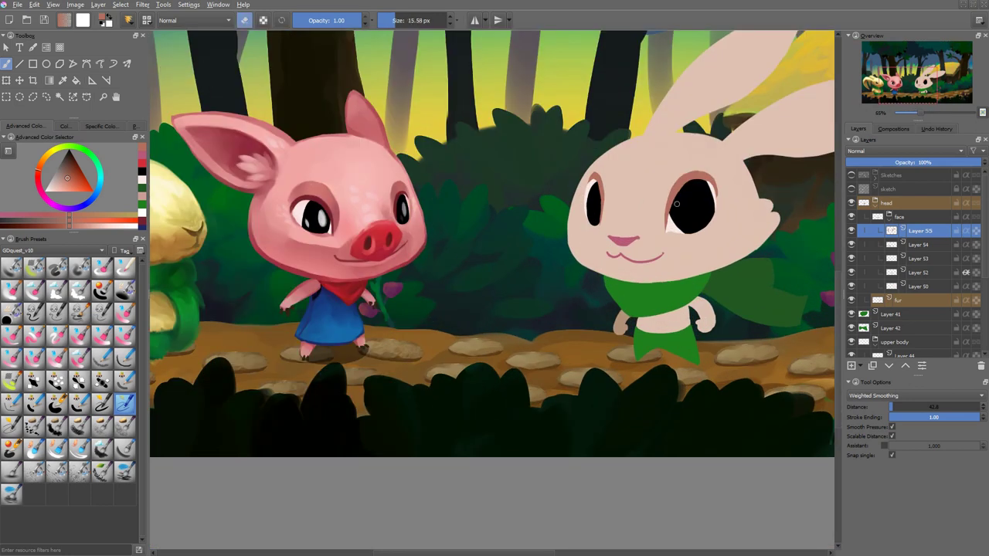
Group the eyelid, pupil and eye-white layers and adjust both eyes' shapes together with Liquify.
key(ctrl+t)
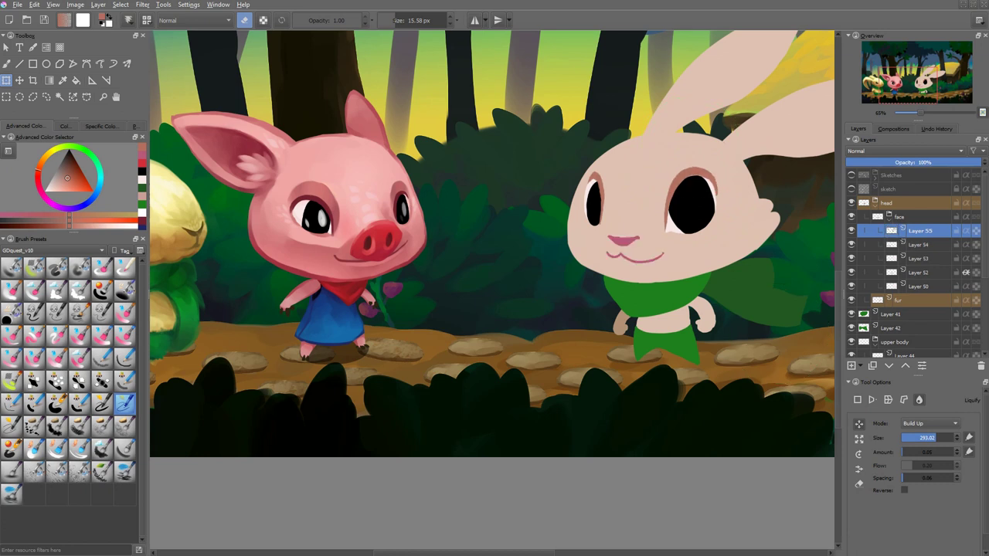
click(918, 272)
shift+click(918, 286)
key(ctrl+g)
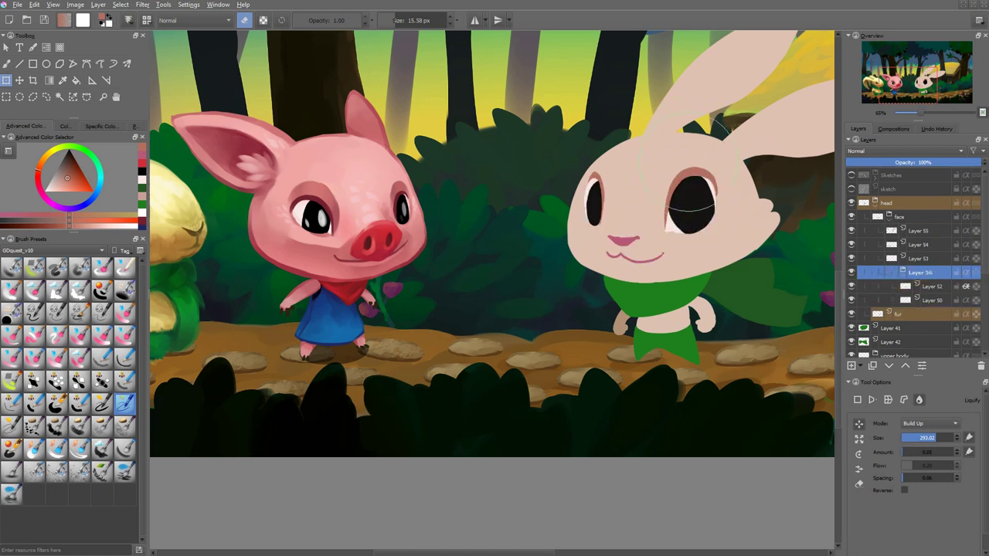
mouse_move(691, 205)
mouse_down()
mouse_move(606, 166)
mouse_move(597, 209)
mouse_up()
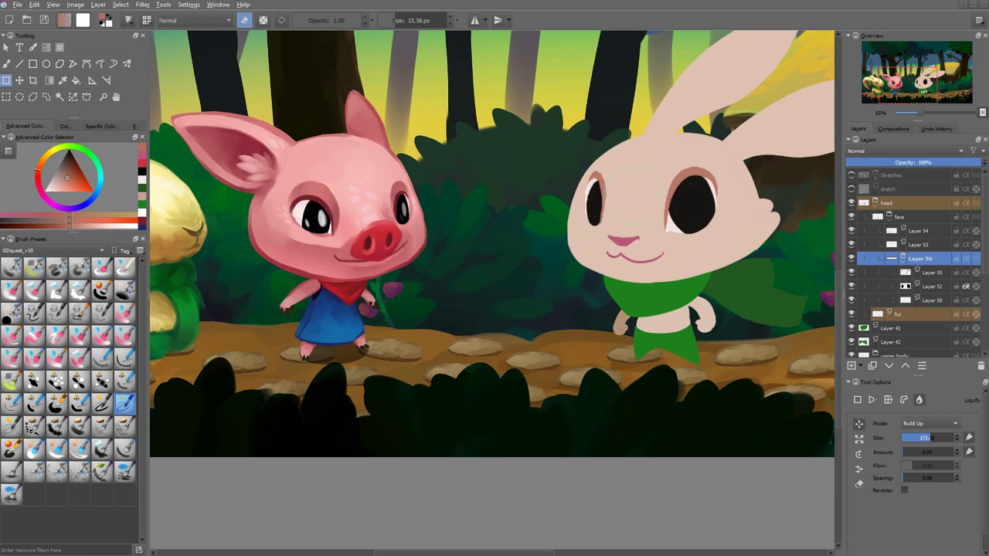
mouse_move(683, 185)
mouse_down()
mouse_move(720, 174)
mouse_move(737, 145)
mouse_up()
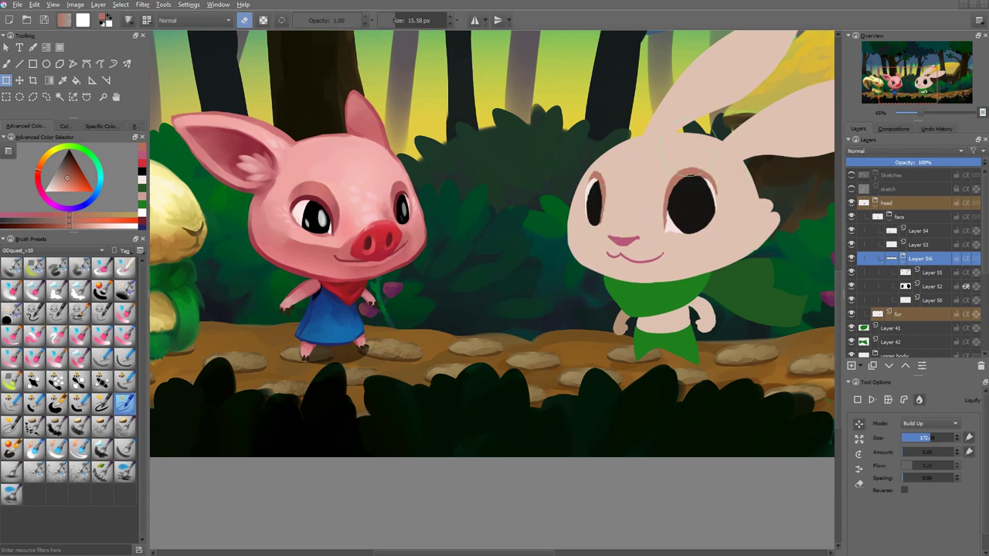
Add a layer directly below the green shorts and paint two small feet in the pale fur color.
click(900, 313)
scroll(770, 263, down, 2)
scroll(738, 253, up, 3)
key(Page_Down)
key(Page_Down)
key(b)
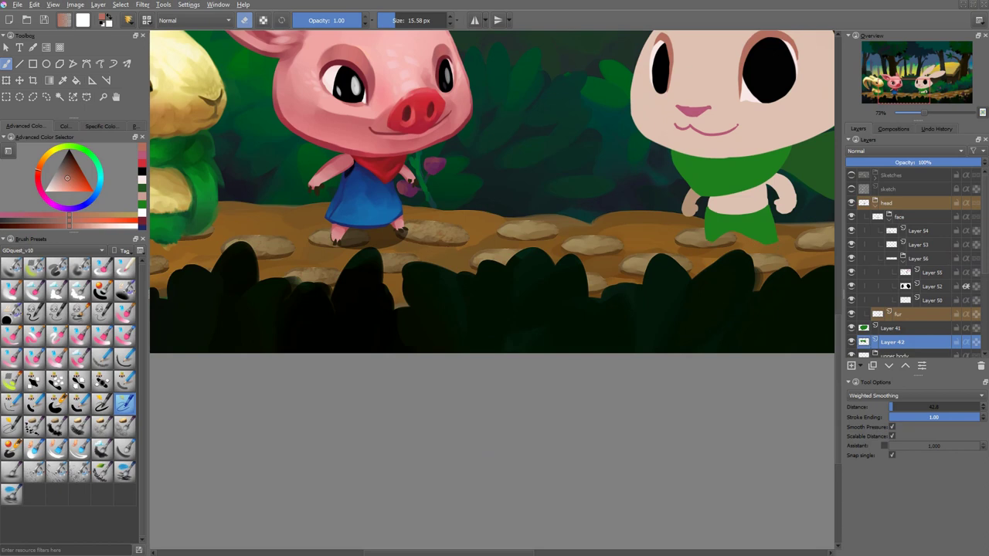
key(Insert)
mouse_move(692, 238)
mouse_down()
mouse_move(491, 380)
mouse_move(556, 381)
mouse_up()
key(e)
ctrl+click(491, 380)
scroll(491, 263, down, 4)
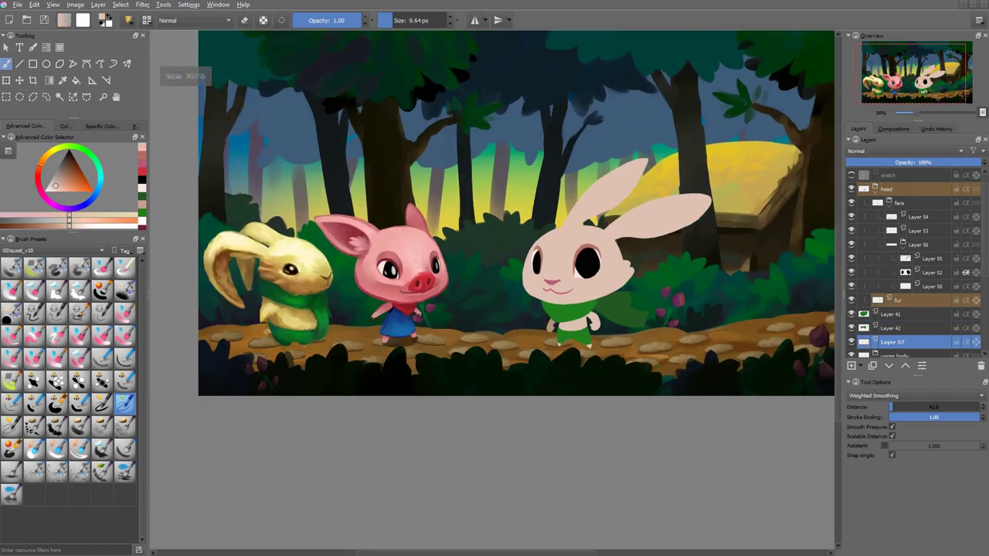
Block in dusky-pink shading on the far arm, lower face and both ears with a 110 px brush.
scroll(491, 263, up, 2)
ctrl+click(573, 309)
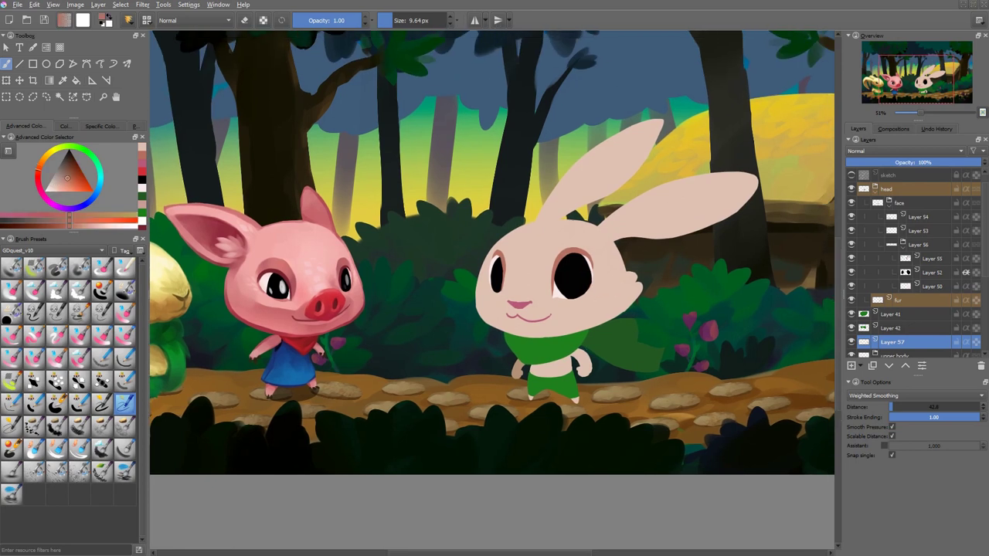
key(slash)
right_click(573, 309)
click(551, 244)
mouse_move(618, 286)
mouse_down()
mouse_move(624, 244)
mouse_move(597, 324)
mouse_move(644, 275)
mouse_move(624, 239)
mouse_move(709, 200)
mouse_move(635, 225)
mouse_move(730, 194)
mouse_up()
ctrl+click(648, 296)
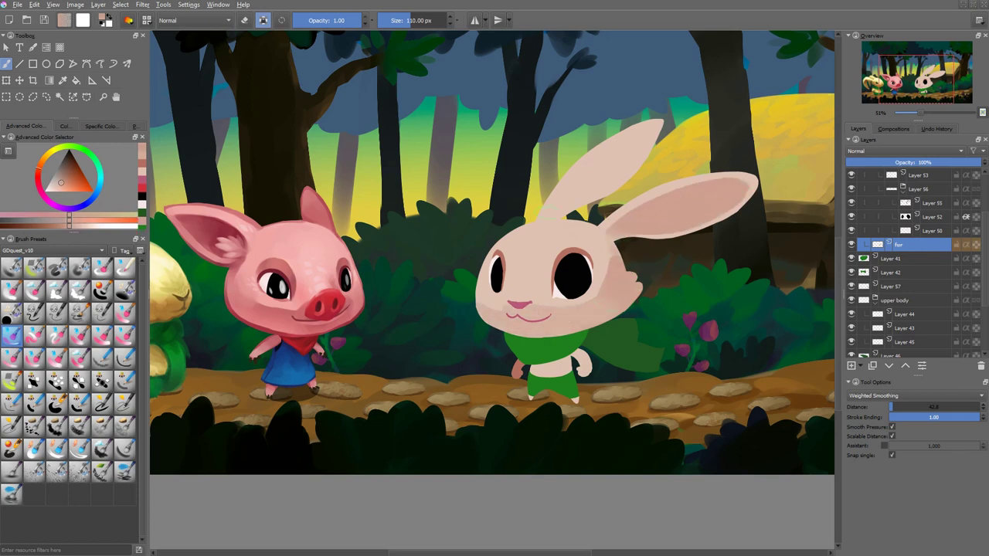
mouse_move(545, 220)
mouse_down()
mouse_move(614, 179)
mouse_move(610, 153)
mouse_move(648, 131)
mouse_up()
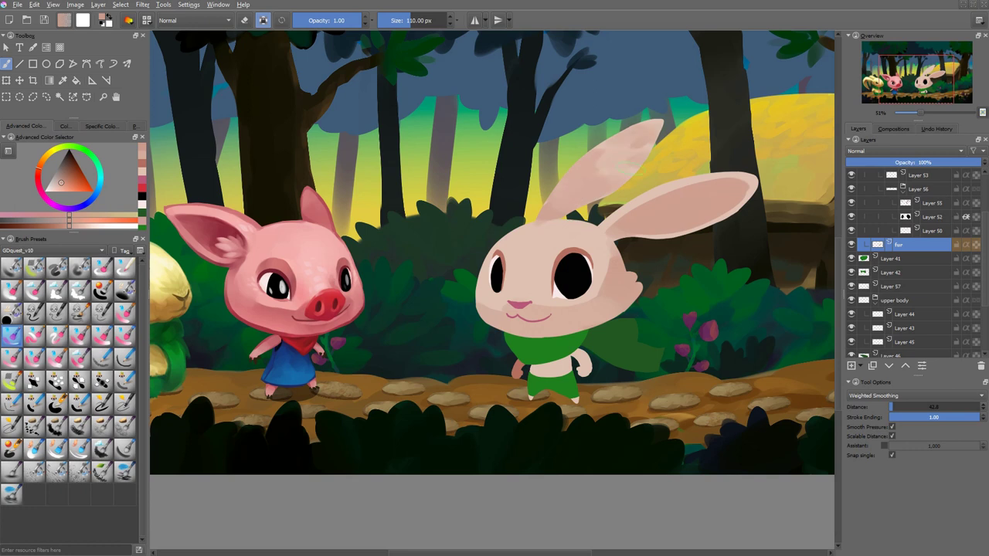
mouse_move(614, 173)
mouse_down()
mouse_move(649, 123)
mouse_move(657, 179)
mouse_up()
Refine the fur shading around the muzzle, cheek and near eye with progressively smaller brush sizes.
key(bracketleft)
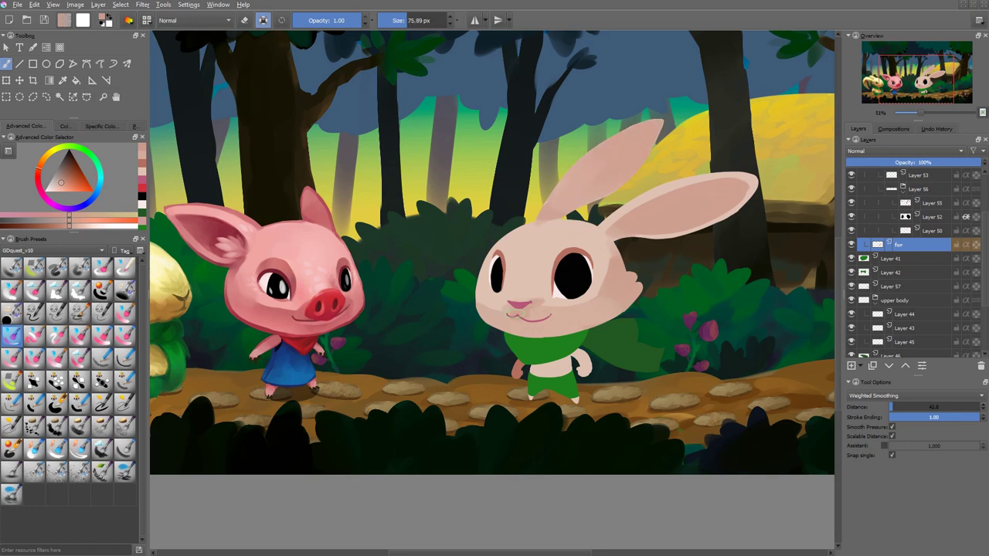
mouse_move(506, 315)
mouse_down()
mouse_move(587, 290)
mouse_move(635, 298)
mouse_move(589, 328)
mouse_up()
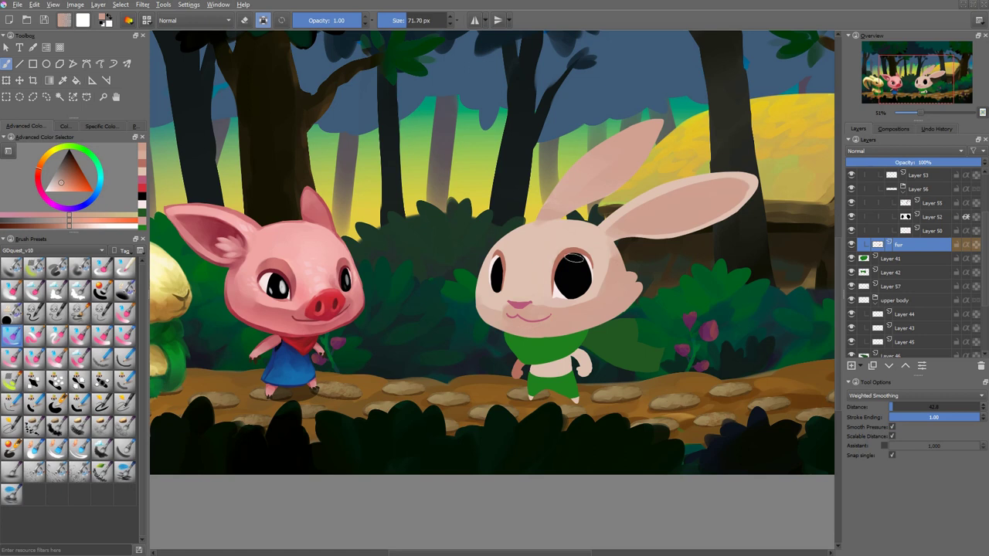
mouse_move(568, 259)
mouse_down()
mouse_move(592, 257)
mouse_move(554, 275)
mouse_up()
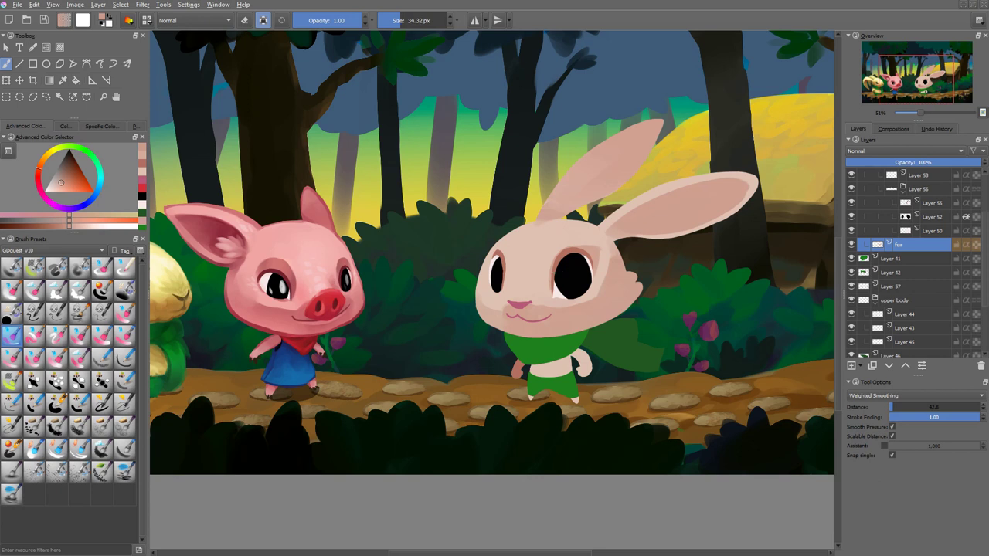
scroll(596, 289, up, 4)
key(bracketleft)
key(bracketleft)
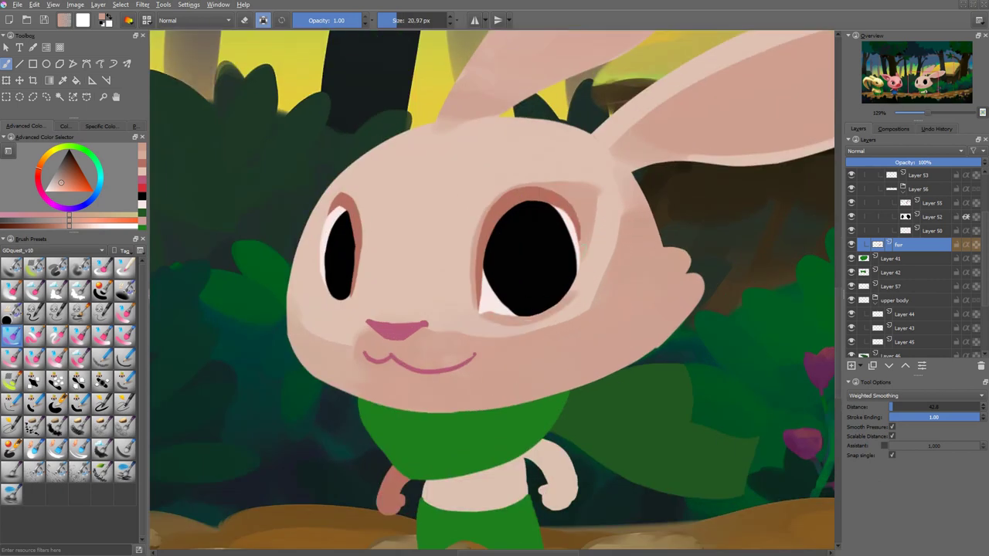
scroll(577, 263, down, 5)
scroll(577, 259, up, 1)
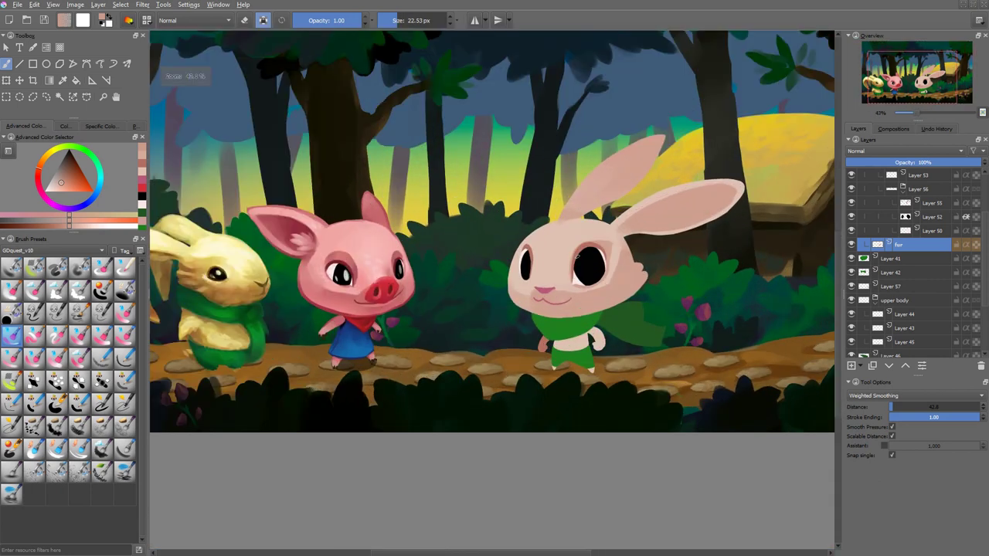
Clean up the fur shading around the near eye, alternating painting and erasing with brush sizes of about 42 to 76 px.
key(bracketright)
key(bracketright)
key(bracketright)
key(e)
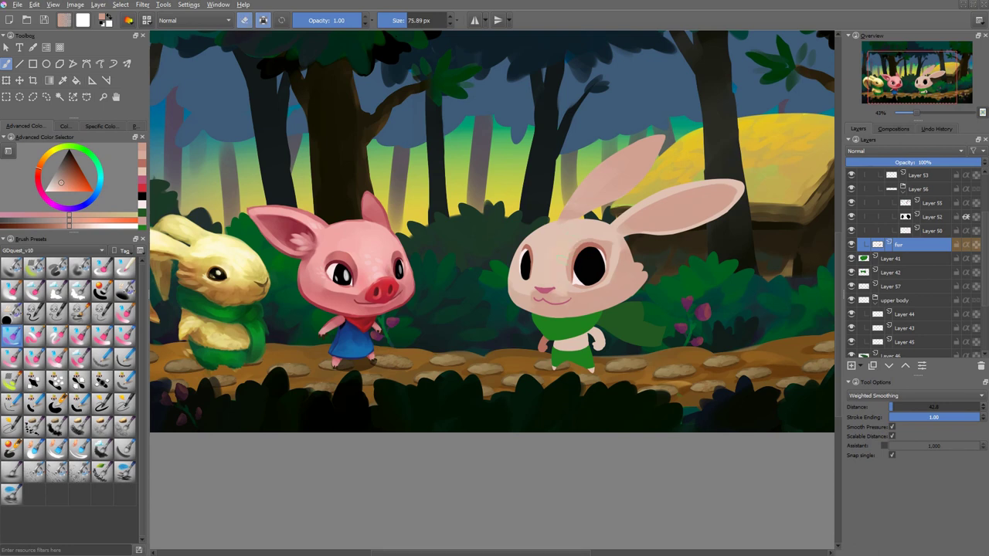
key(e)
ctrl+click(564, 256)
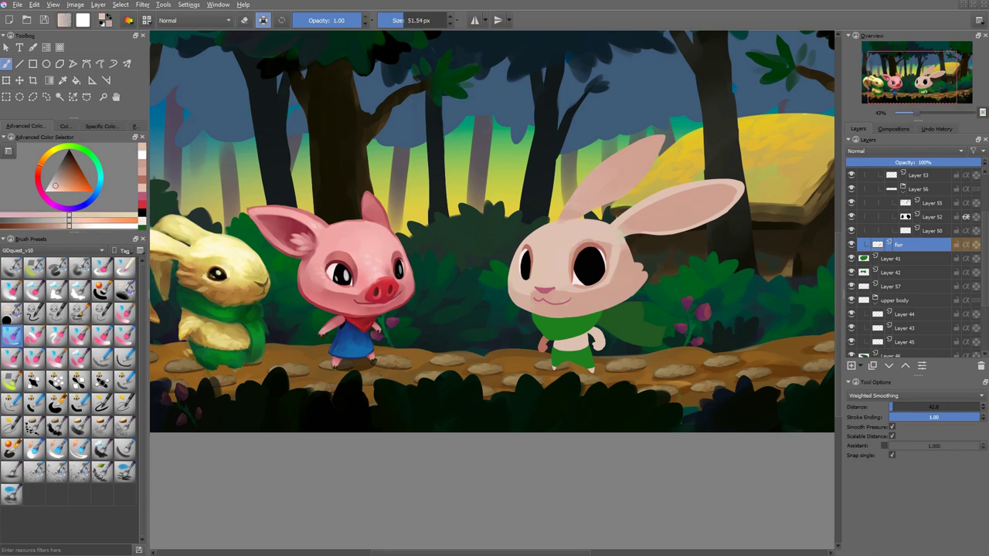
key(e)
key(e)
ctrl+click(578, 269)
key(bracketleft)
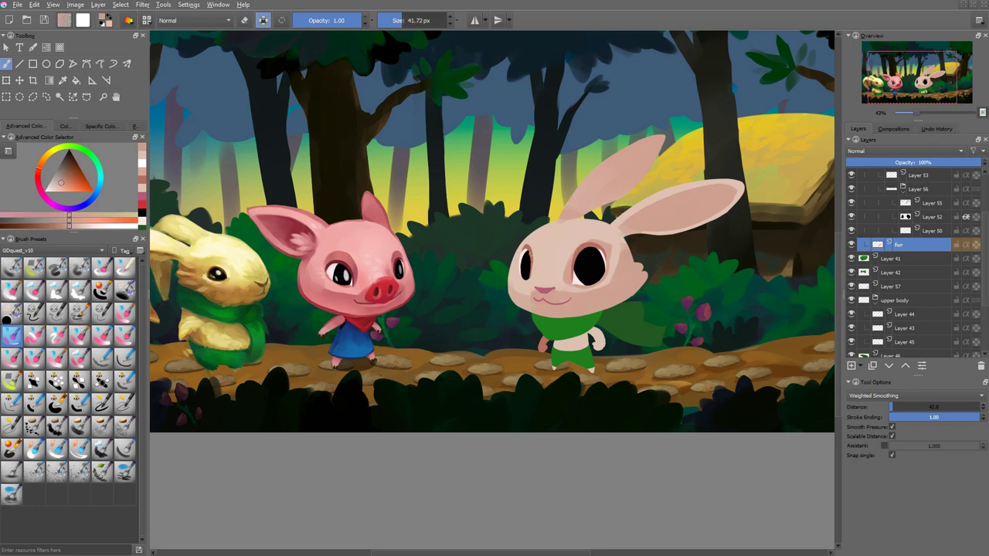
key(e)
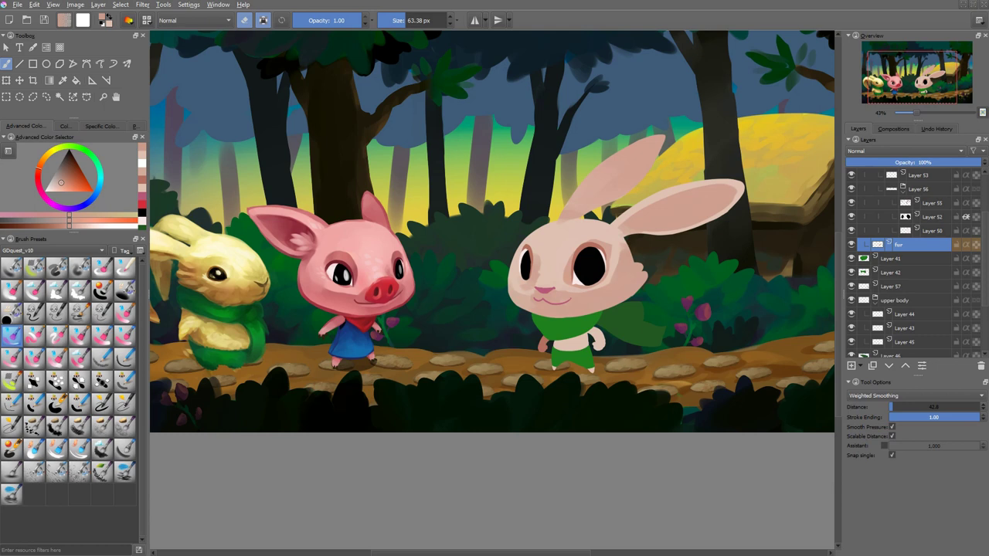
Create a clipping group from the fur layer, with a mask layer for shading above it.
key(ctrl+shift+g)
key(e)
key(k)
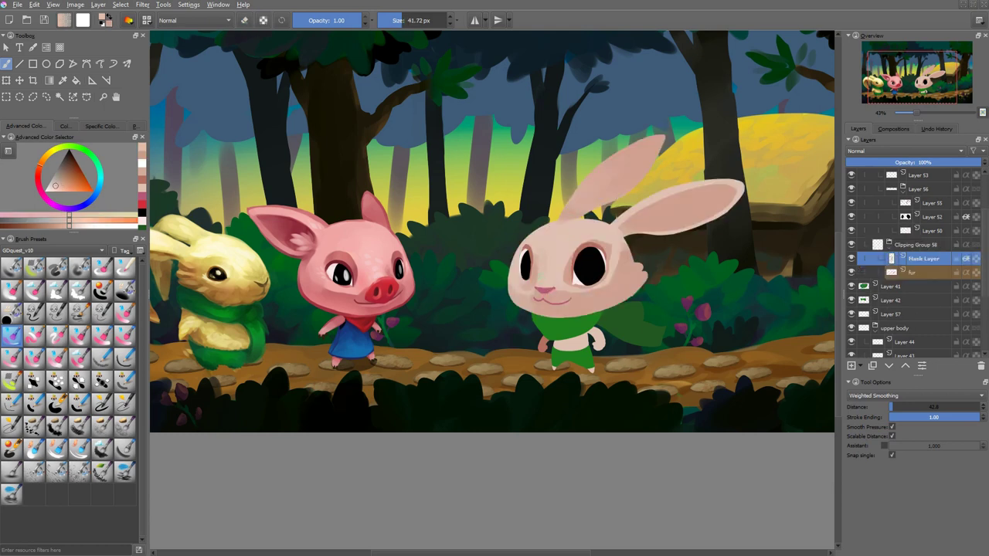
scroll(576, 268, down, 2)
scroll(576, 268, up, 3)
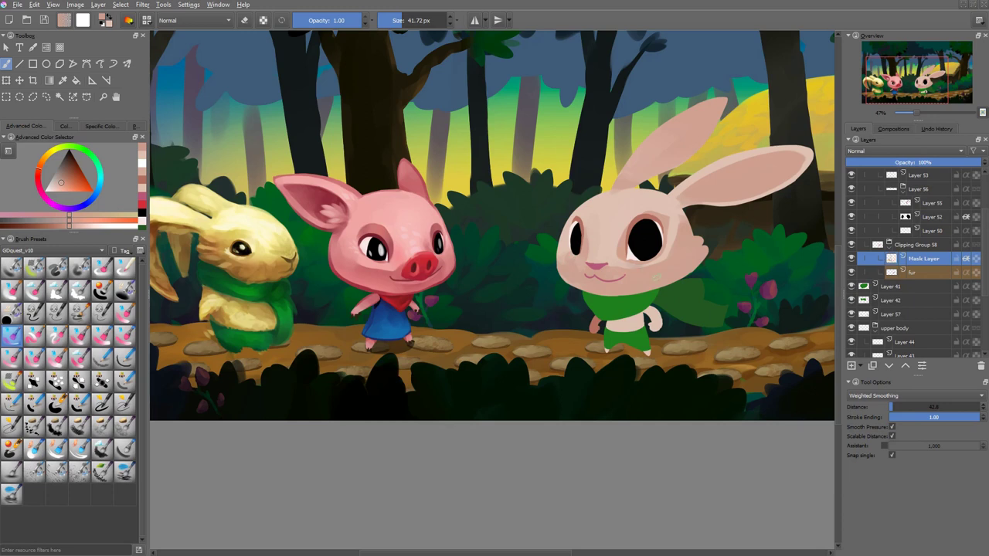
Pick a darker dusky red and shade the inside of the near ear on the mask layer.
drag(630, 238, 677, 224)
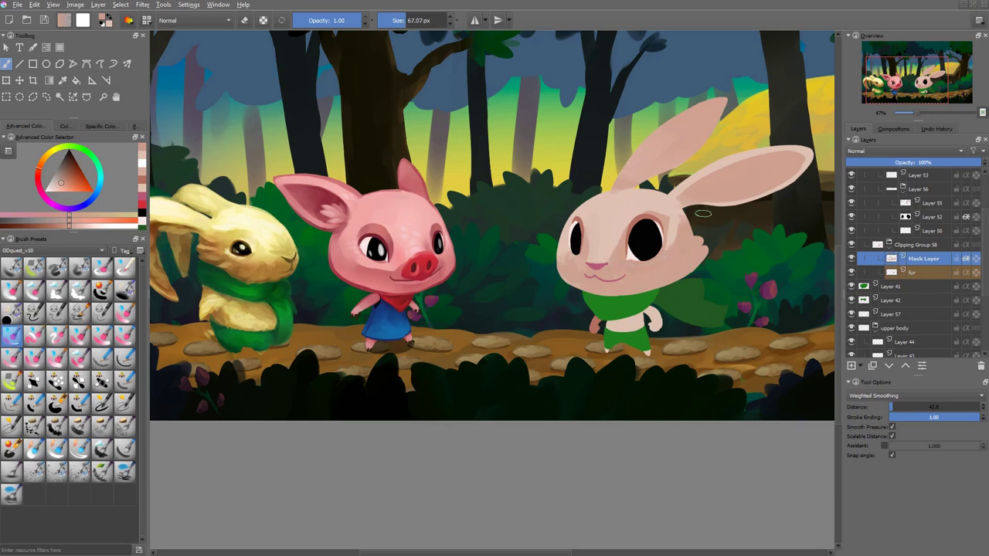
right_click(733, 183)
click(740, 173)
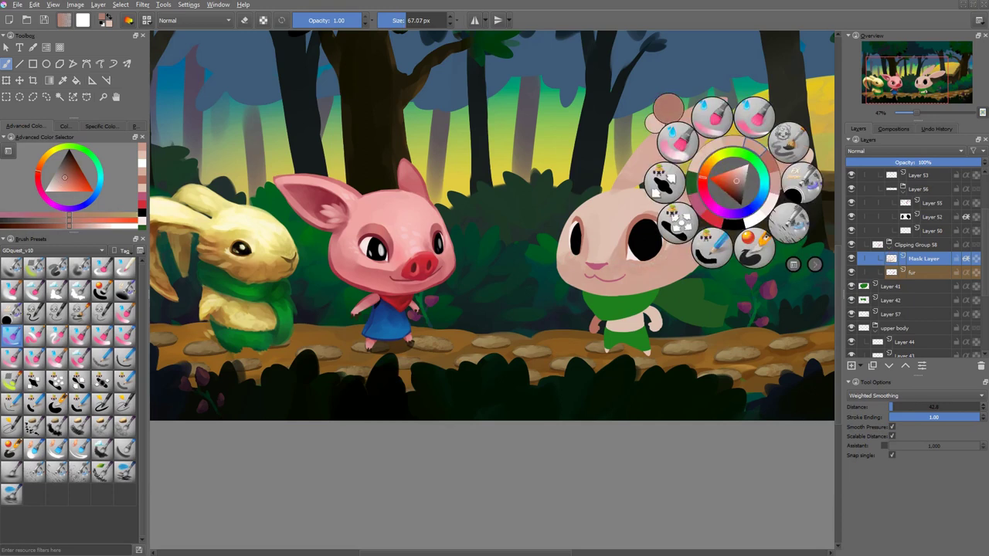
right_click(712, 185)
click(712, 185)
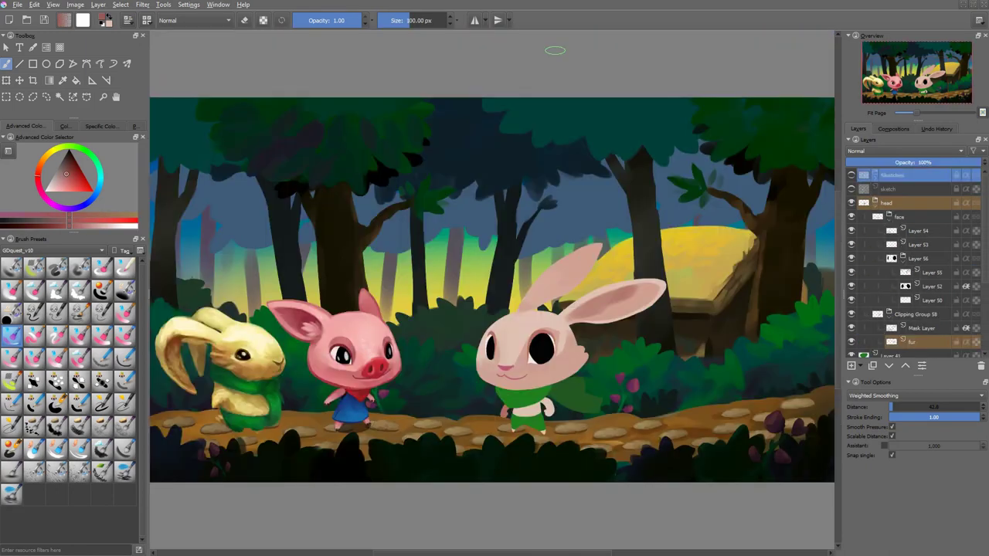
mouse_move(571, 311)
mouse_down()
mouse_move(650, 281)
mouse_move(581, 307)
mouse_move(607, 303)
mouse_up()
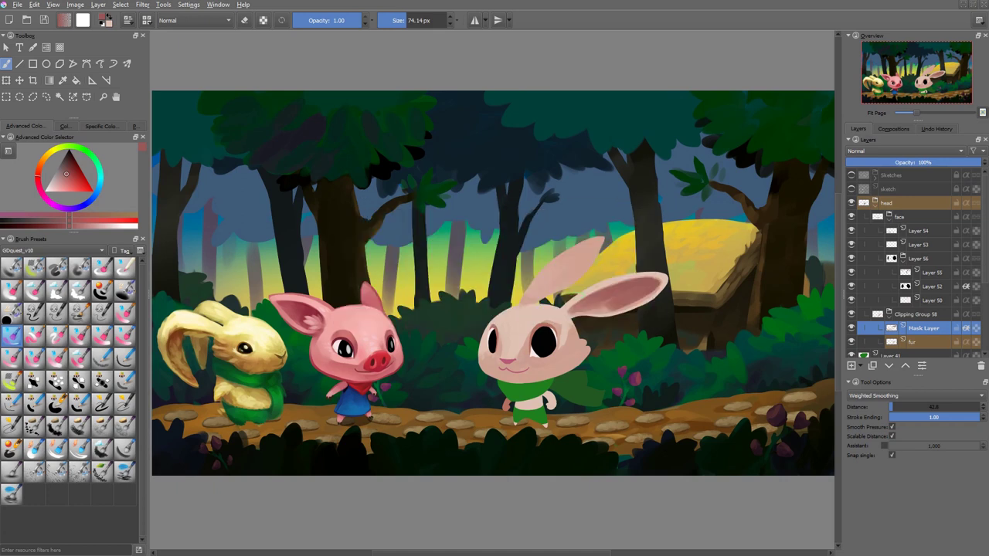
Refine the near ear's inner shading and rim with sampled pink and pale fur tones, using a 50.55 px brush.
scroll(608, 299, up, 2)
ctrl+click(575, 307)
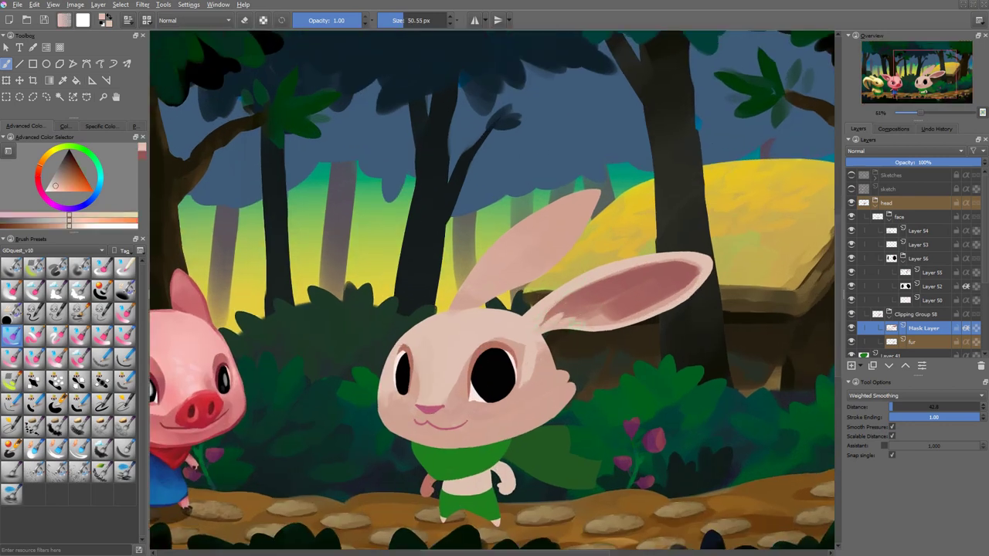
ctrl+click(678, 291)
drag(653, 277, 695, 274)
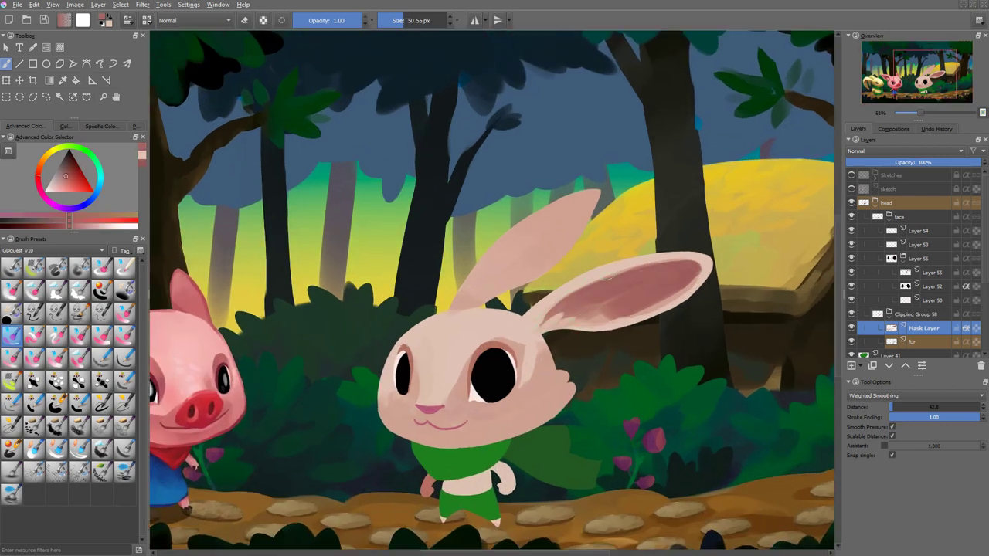
ctrl+click(485, 275)
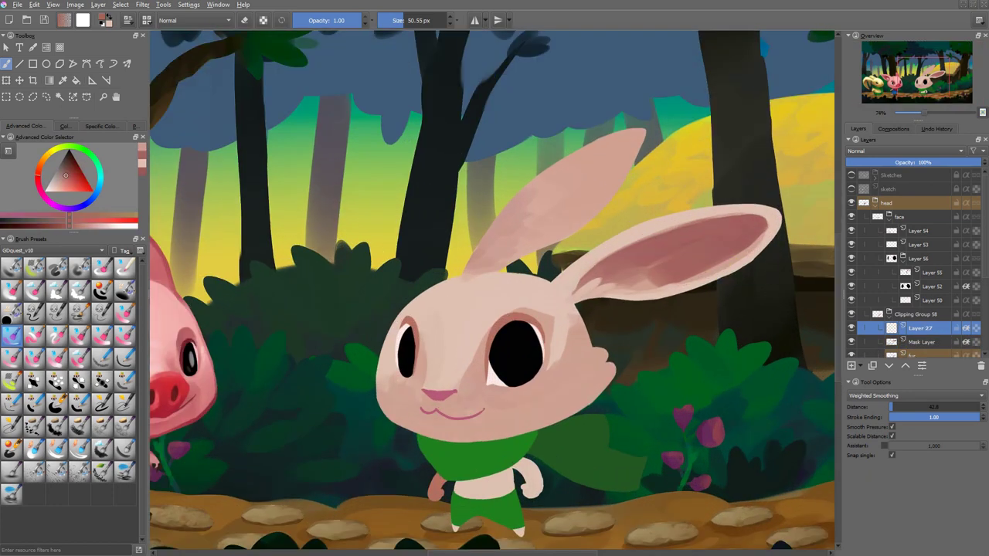
Paint a dusky-red edge along the cheek and jaw on a new clipped layer above the mask layer.
right_click(640, 246)
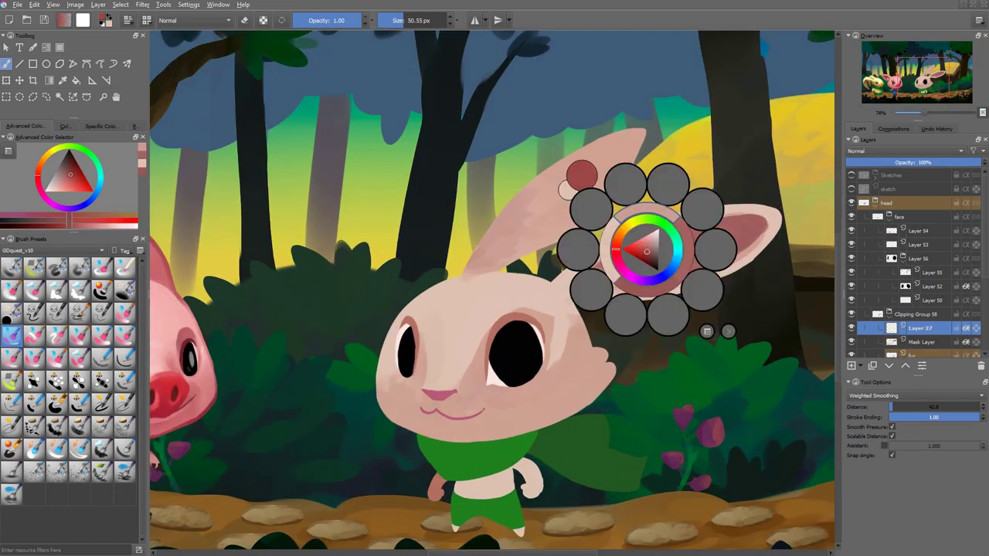
click(649, 239)
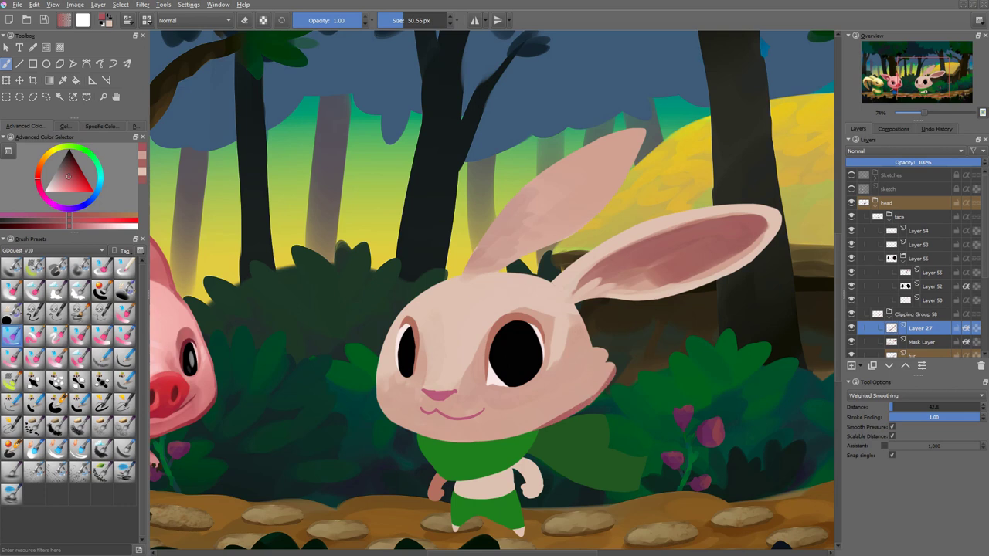
drag(629, 366, 617, 361)
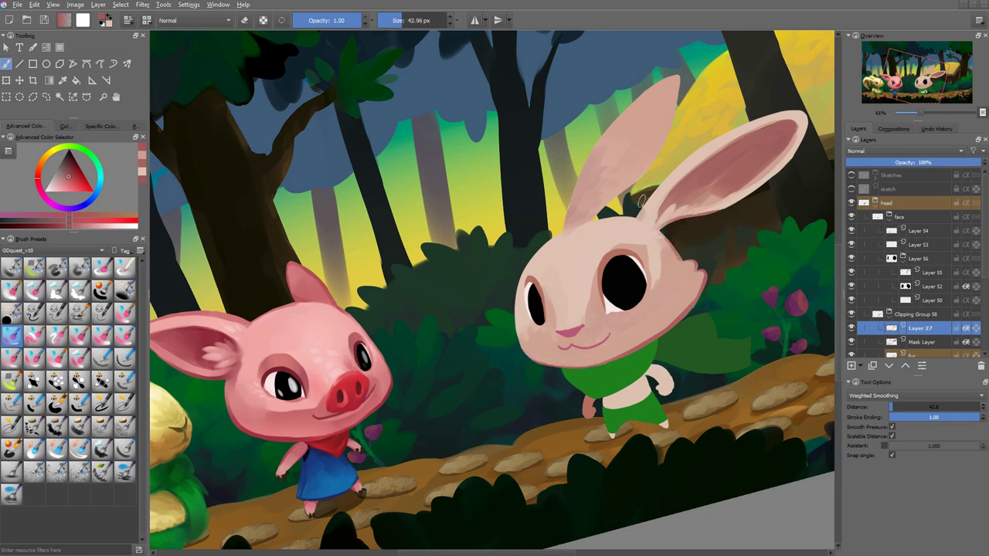
Extend the dusky-red edge around both ears with a 42.96 px brush, sampling nearby pink tones.
ctrl+click(649, 196)
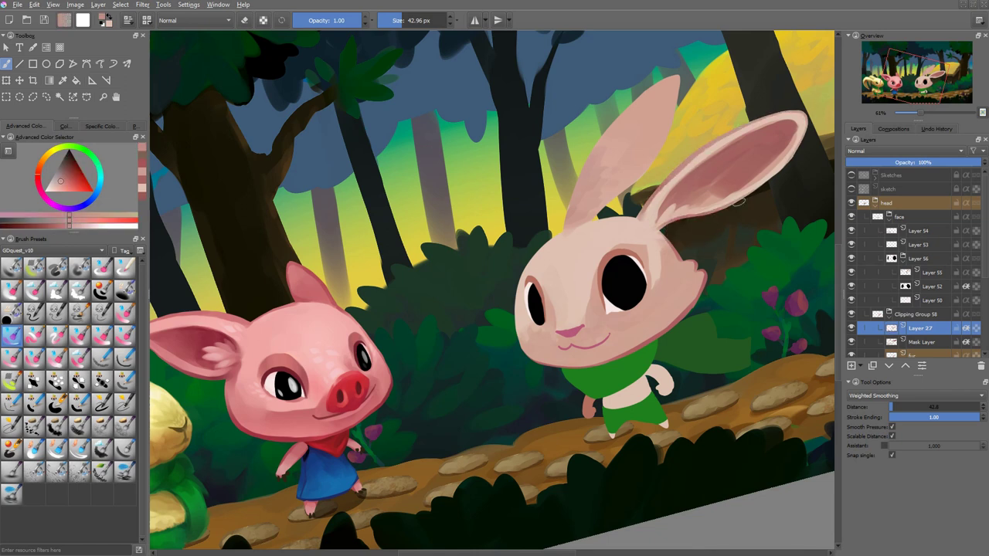
mouse_move(645, 166)
mouse_down()
mouse_move(612, 188)
mouse_move(664, 130)
mouse_up()
right_click(685, 165)
click(691, 173)
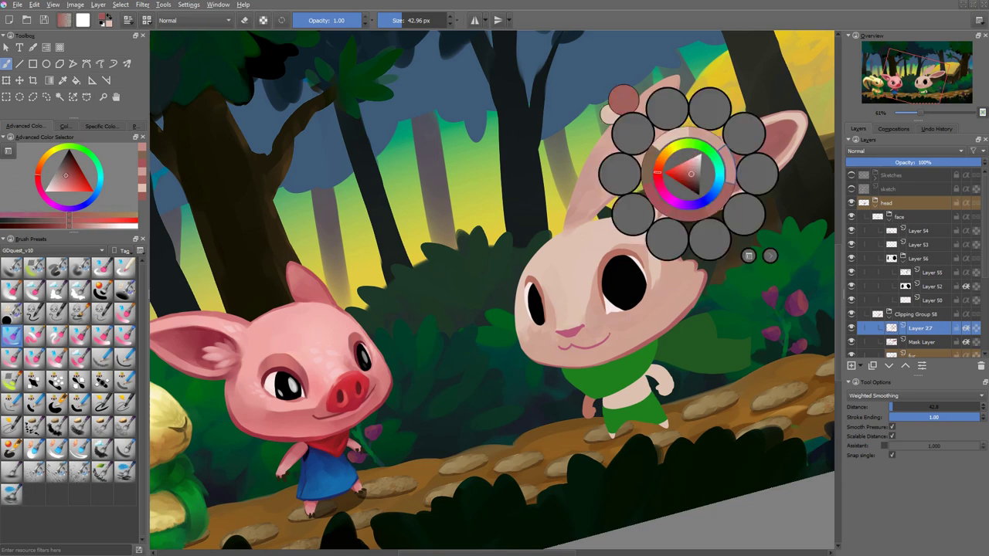
click(587, 185)
mouse_move(596, 153)
mouse_down()
mouse_move(674, 76)
mouse_move(662, 154)
mouse_move(593, 216)
mouse_up()
drag(645, 154, 677, 158)
ctrl+click(677, 158)
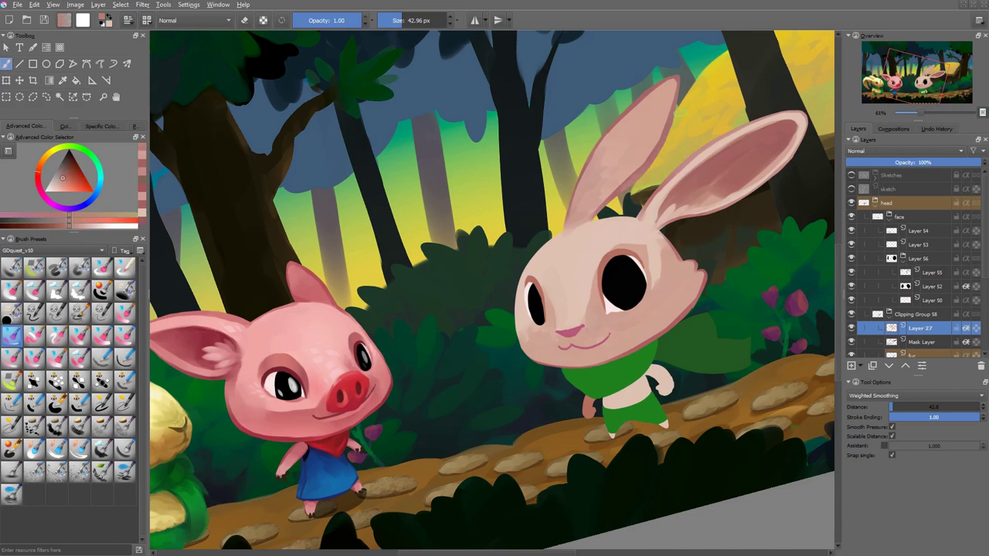
ctrl+click(691, 193)
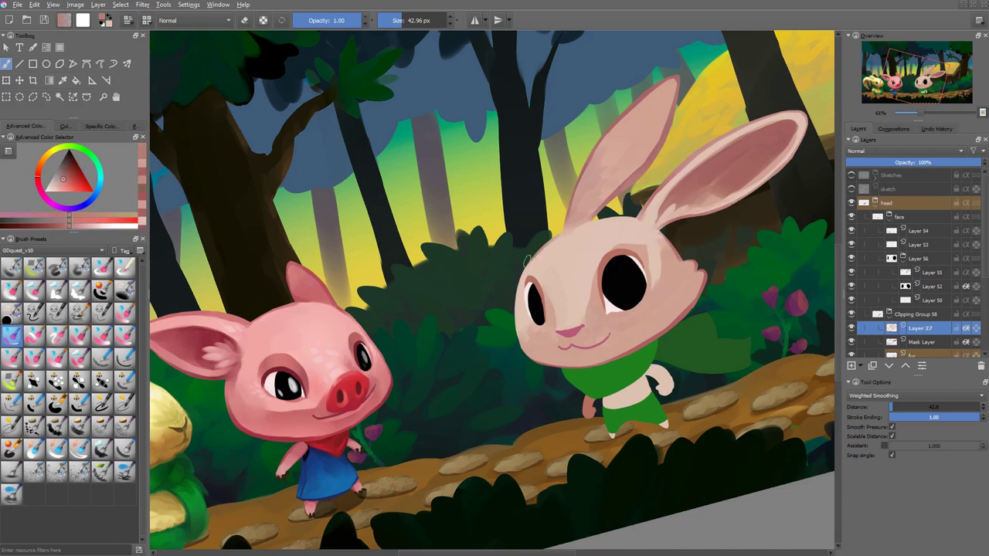
Straighten the canvas and refine the dusky-red edge around the head and far ear's base with paint and eraser.
key(e)
key(5)
ctrl+click(665, 383)
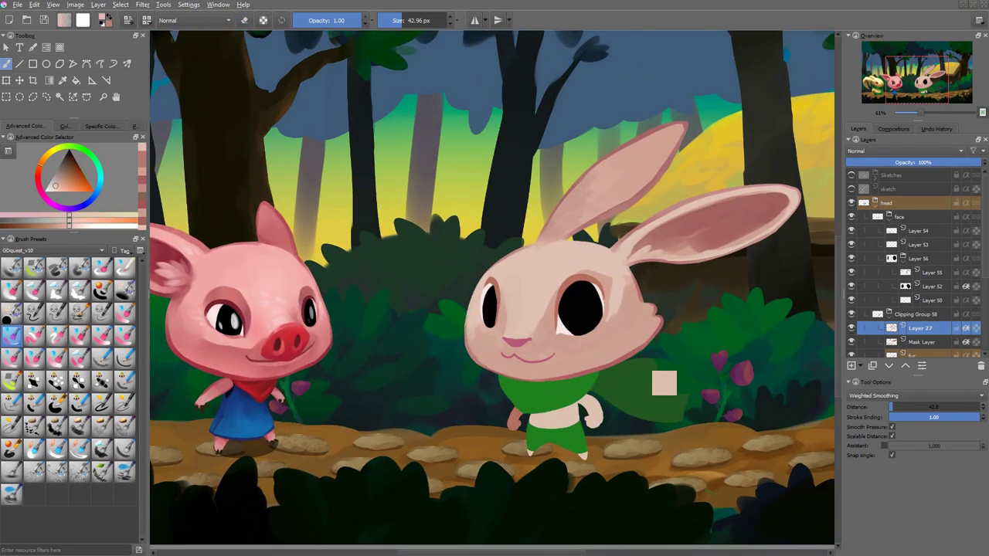
key(e)
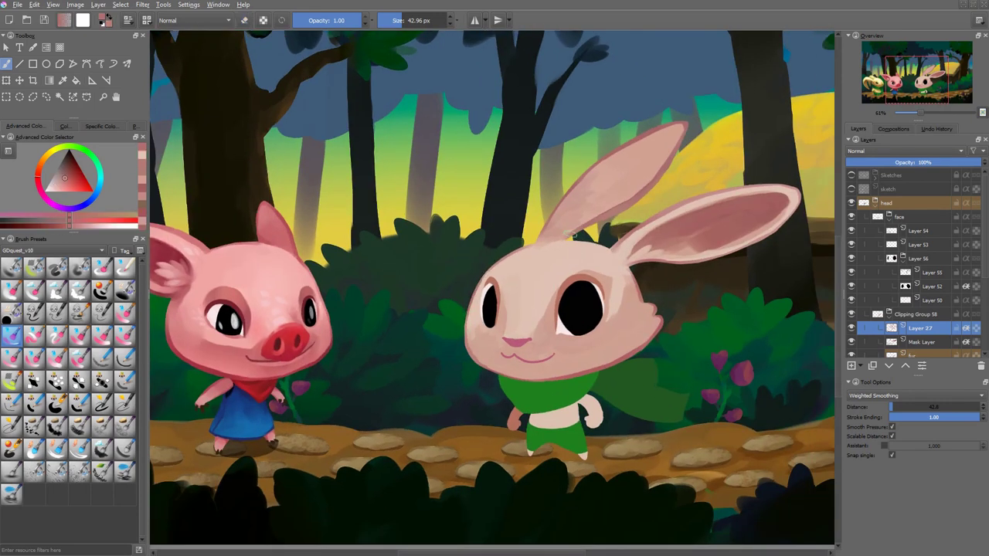
ctrl+click(574, 235)
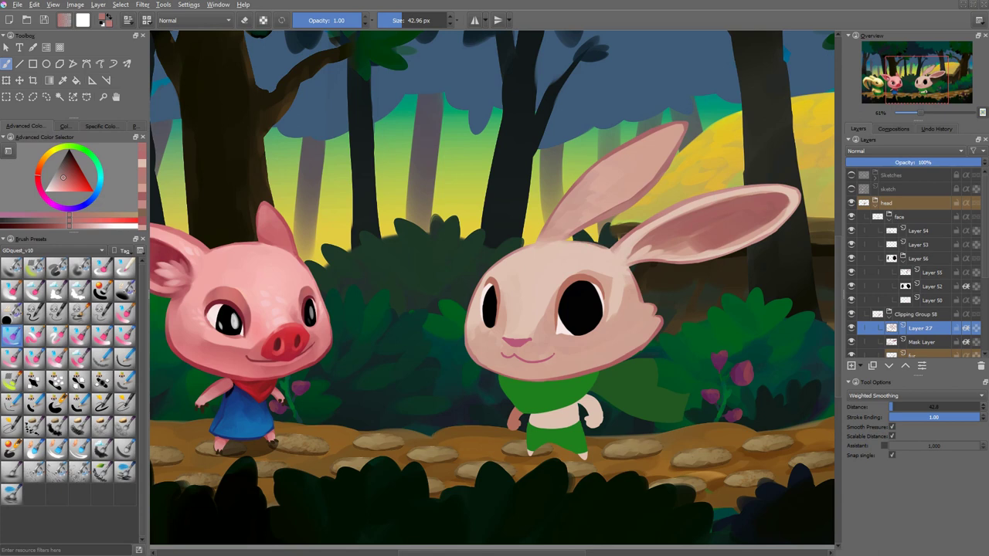
key(e)
key(e)
scroll(779, 262, down, 3)
scroll(749, 320, up, 2)
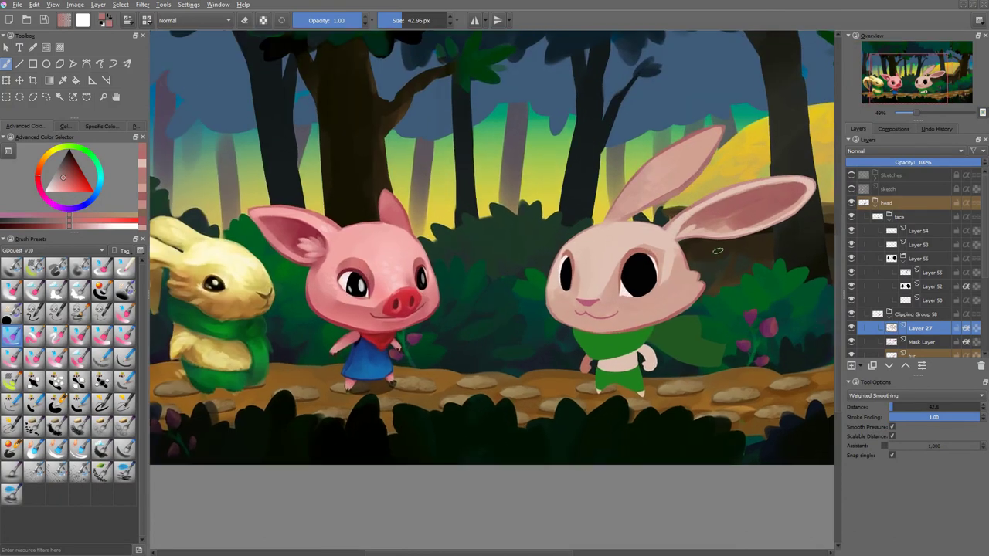
Apply an HSV/HSL Adjustment to the edge layer with saturation 20 and lightness 3.
key(ctrl+u)
drag(883, 99, 750, 106)
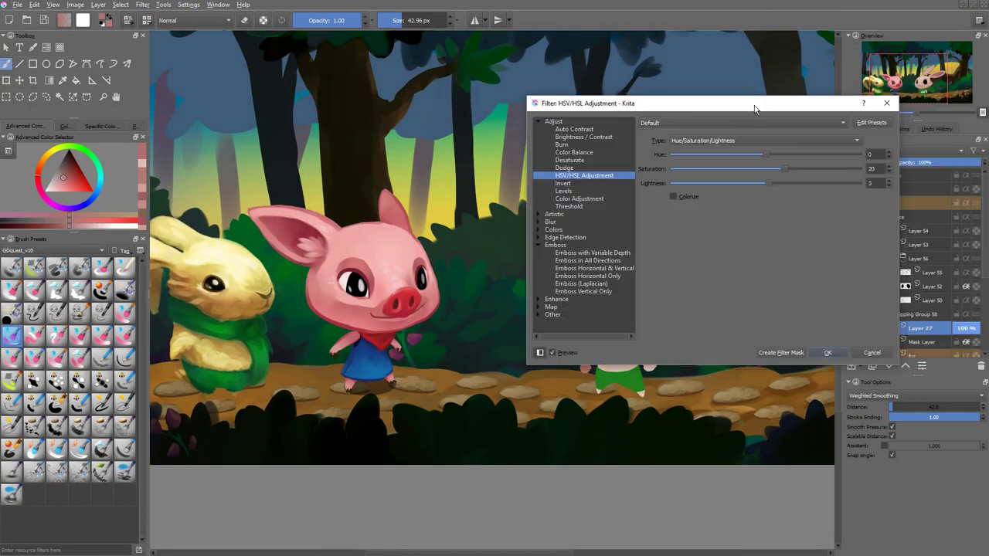
click(831, 351)
Deepen the pink fur shading on the cheek and lower face in the mask layer with a 62.67 px brush at 0.70 opacity.
drag(707, 218, 660, 222)
ctrl+click(661, 222)
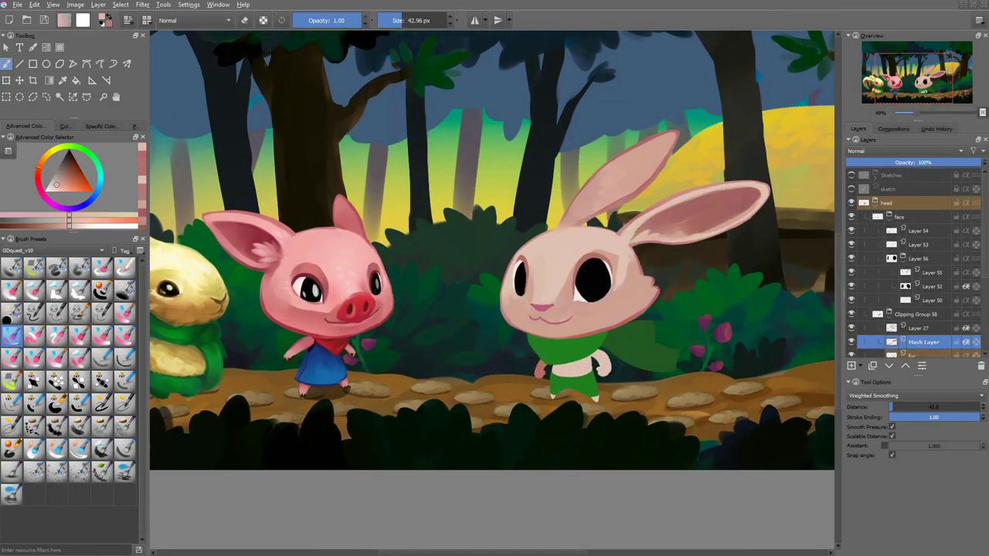
ctrl+click(696, 219)
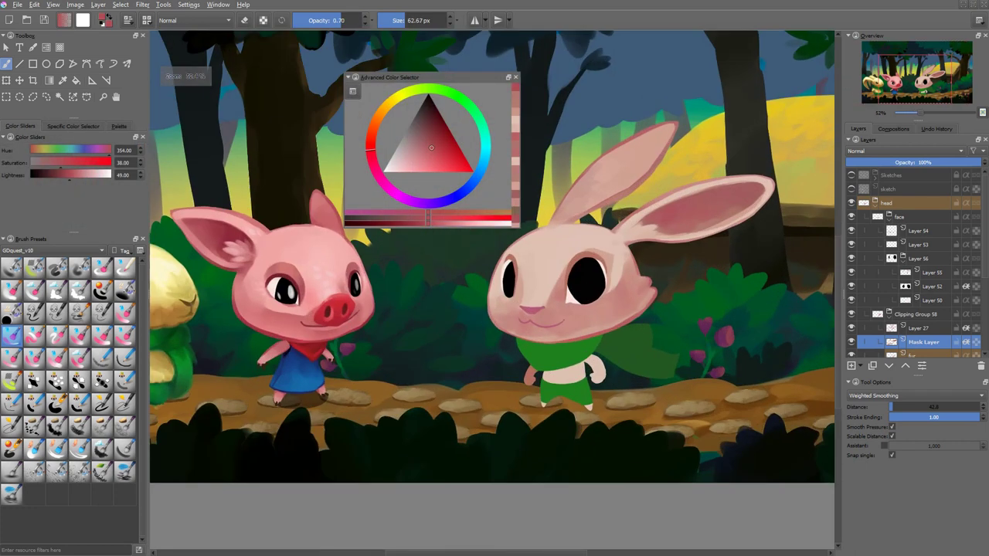
ctrl+click(652, 294)
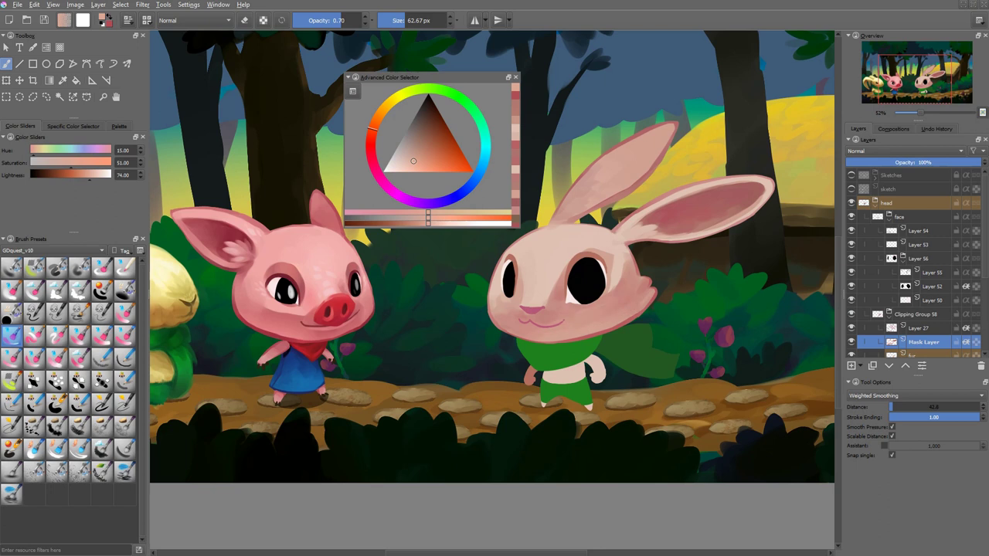
Try pale grey reflections inside both pupils on the pupil layer, using white at 0.70 opacity.
mouse_move(592, 283)
mouse_down()
mouse_move(579, 283)
mouse_move(598, 284)
mouse_up()
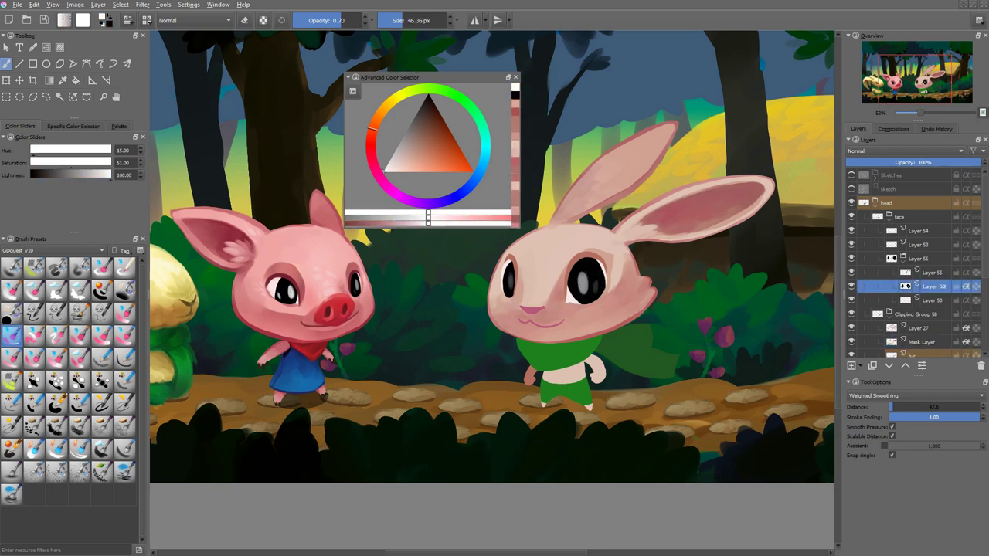
click(578, 292)
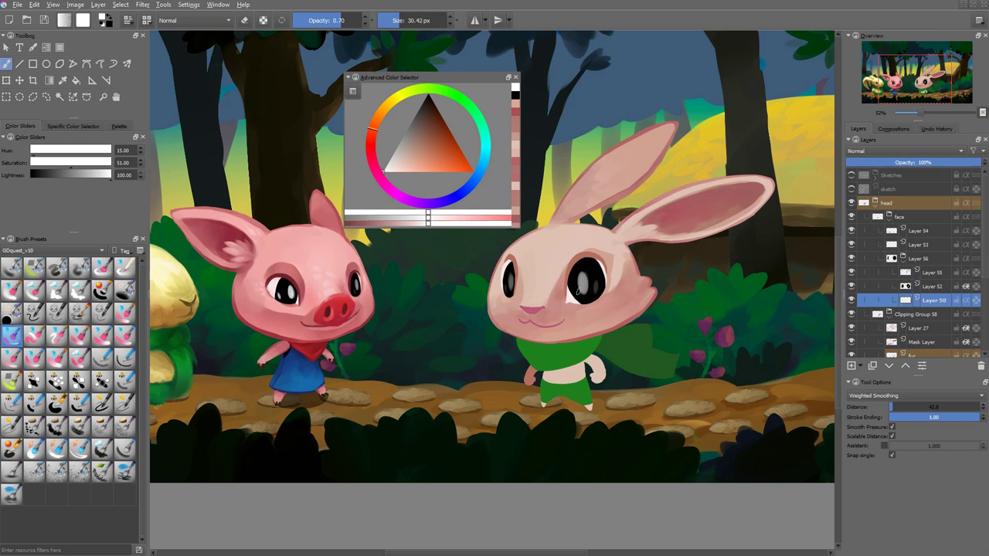
Raise the brush opacity to 0.90 and refine the fur around the eyes and nose in sampled tones with a 21.15 px brush.
ctrl+click(574, 288)
key(o)
key(o)
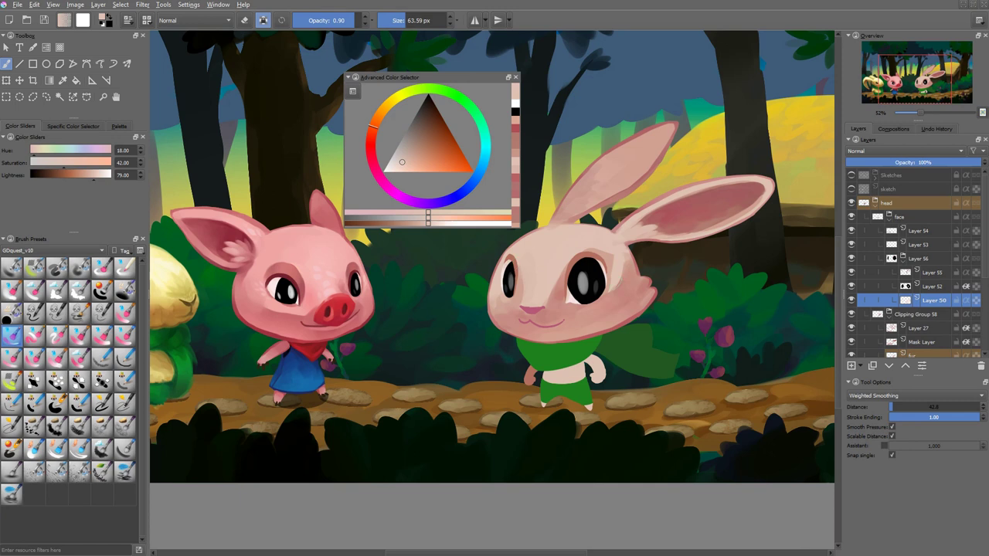
scroll(448, 316, up, 3)
ctrl+click(672, 297)
drag(683, 298, 672, 298)
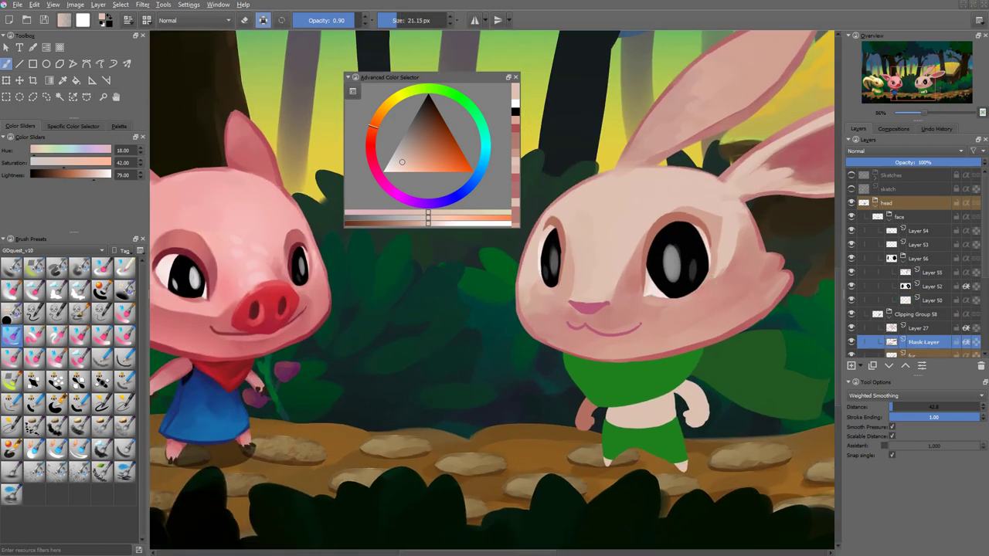
ctrl+click(707, 287)
ctrl+click(587, 308)
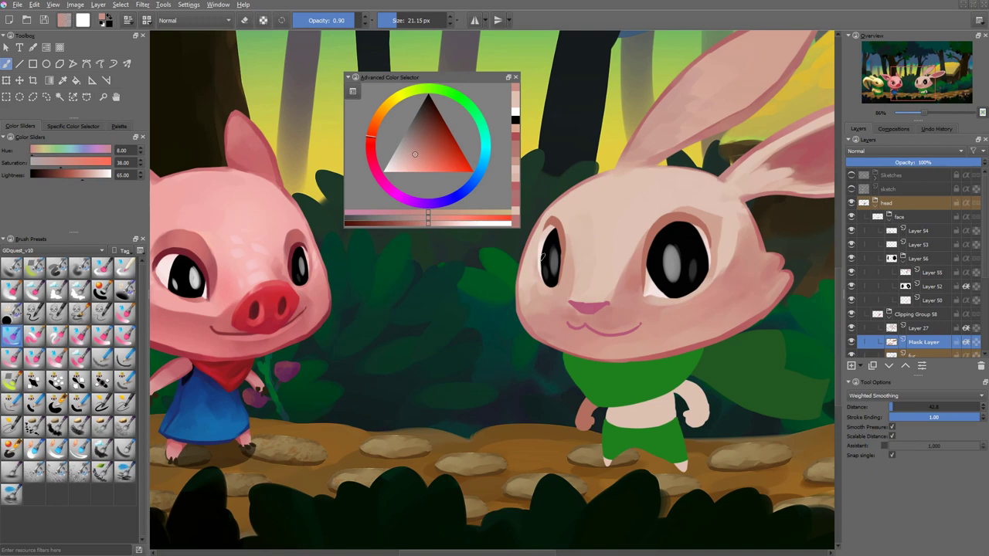
ctrl+click(699, 278)
Shade the near arm and torso in dusky pink on their own upper-body layers, continuing down to Layer 45.
scroll(492, 293, down, 5)
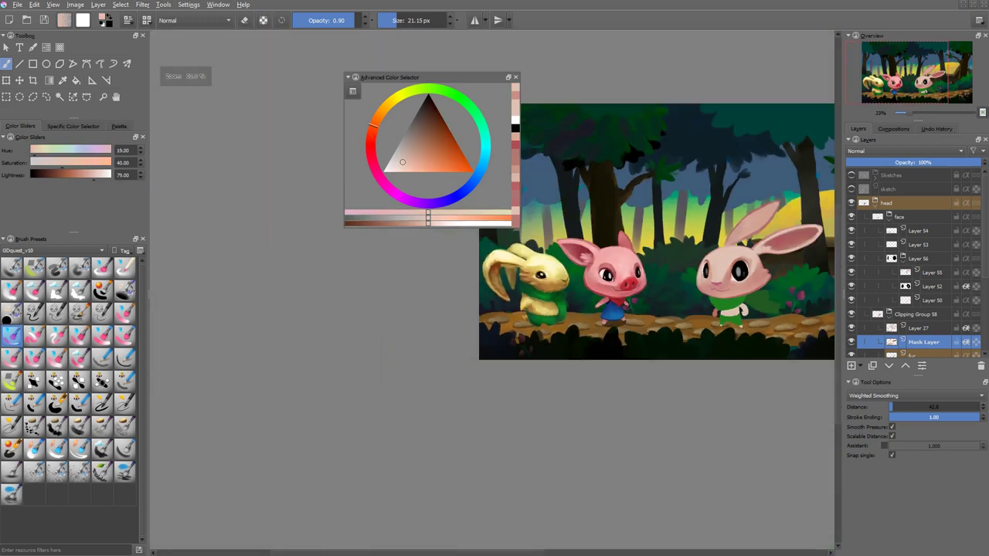
scroll(492, 293, up, 4)
key(d)
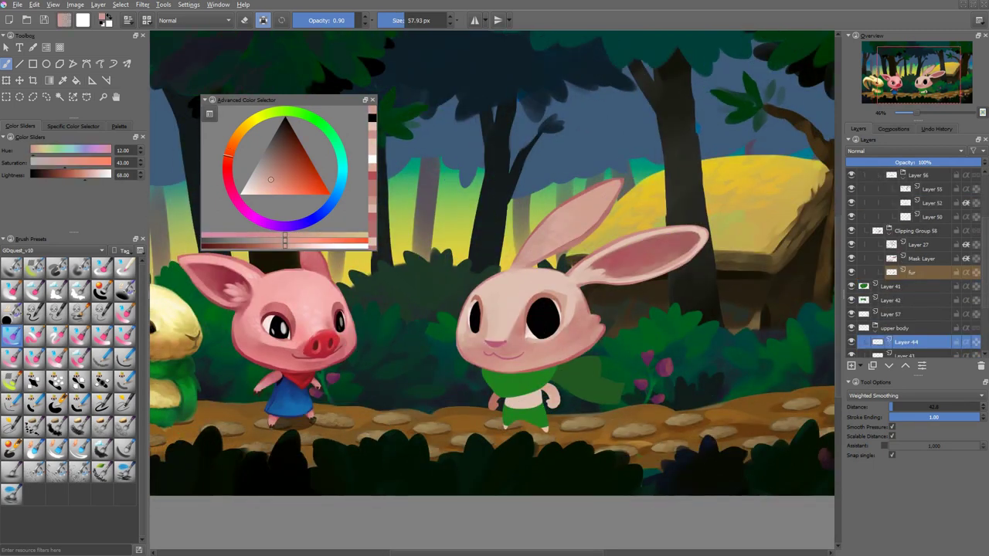
key(Page_Down)
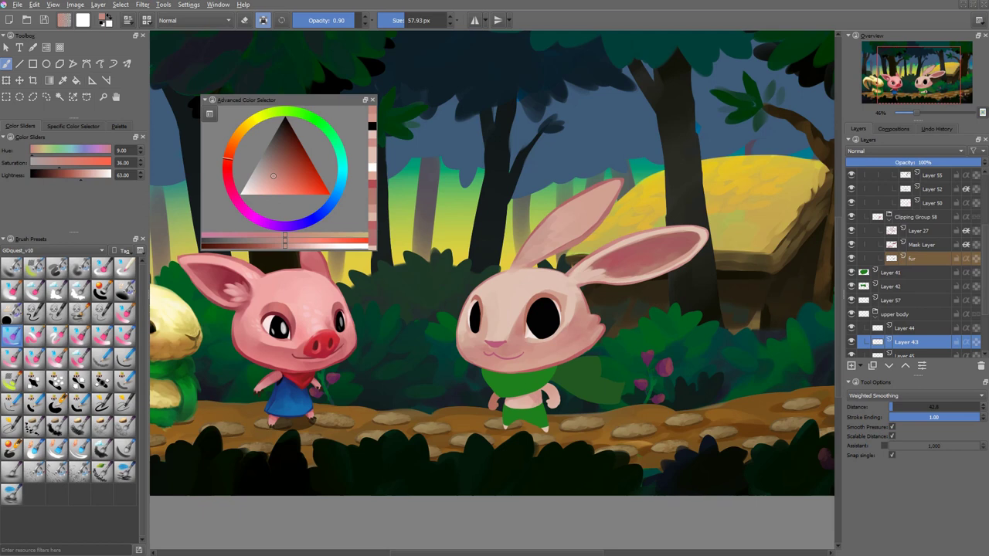
key(Page_Up)
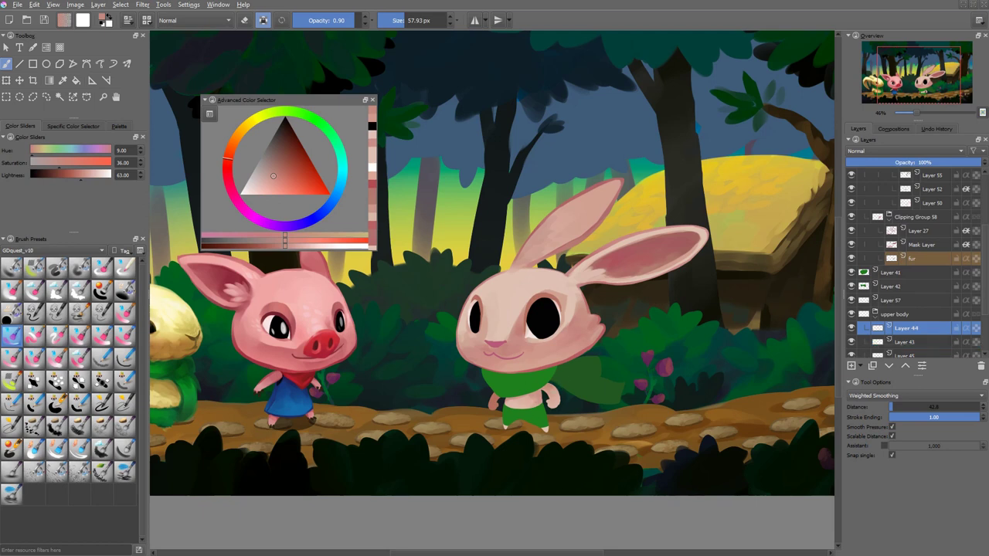
key(Page_Down)
key(Page_Down)
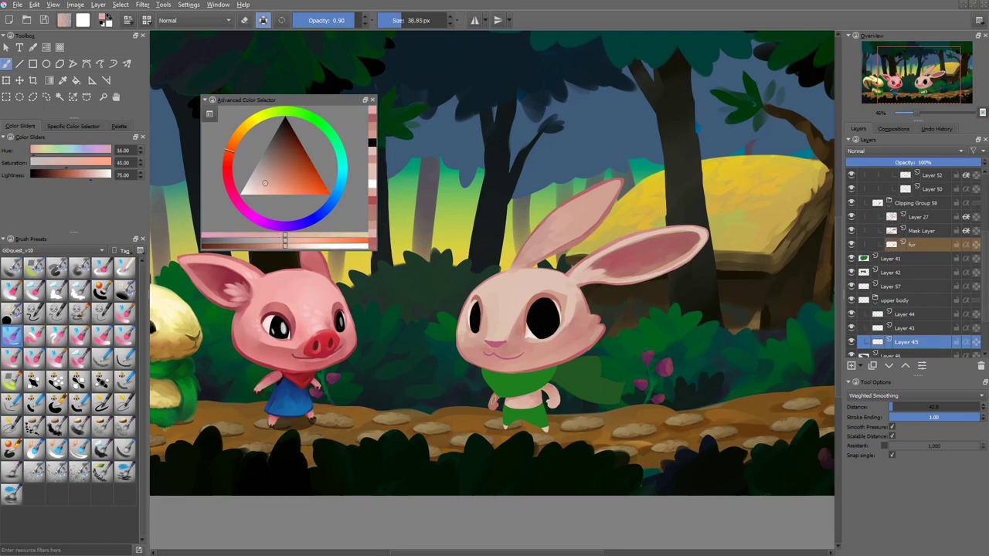
Shade the rabbit's arms and hands on Layer 44 with pink tones sampled from the artwork.
key(Page_Up)
ctrl+click(552, 409)
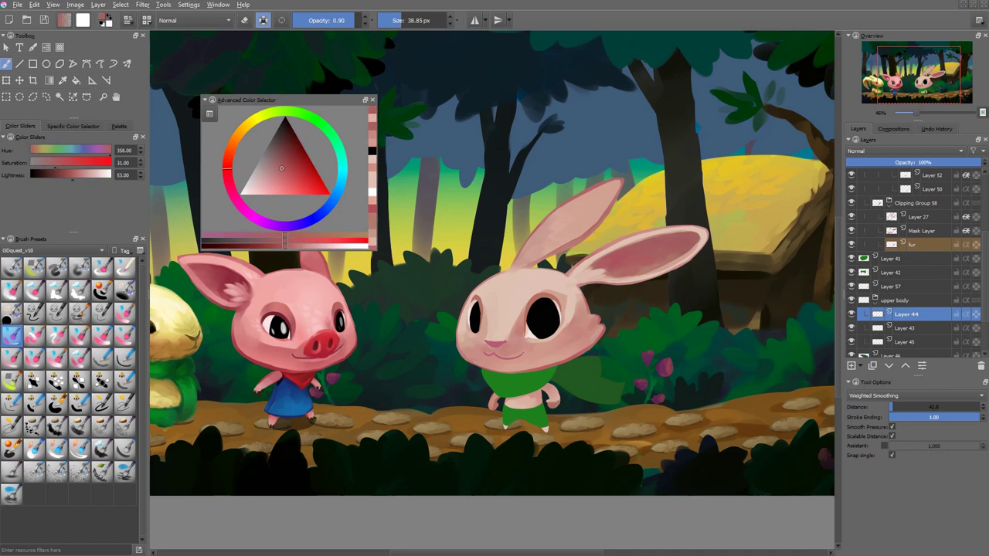
ctrl+click(556, 398)
scroll(556, 402, up, 2)
ctrl+click(556, 403)
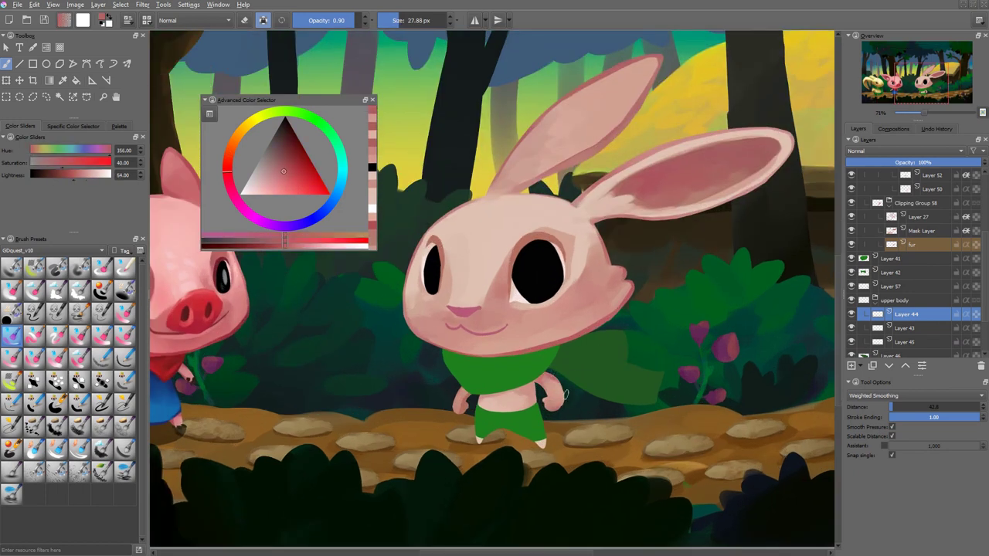
Touch up the rabbit's upper body on Layer 45 and Layer 43, sampling the belly's skin tone.
key(Page_Down)
key(Page_Down)
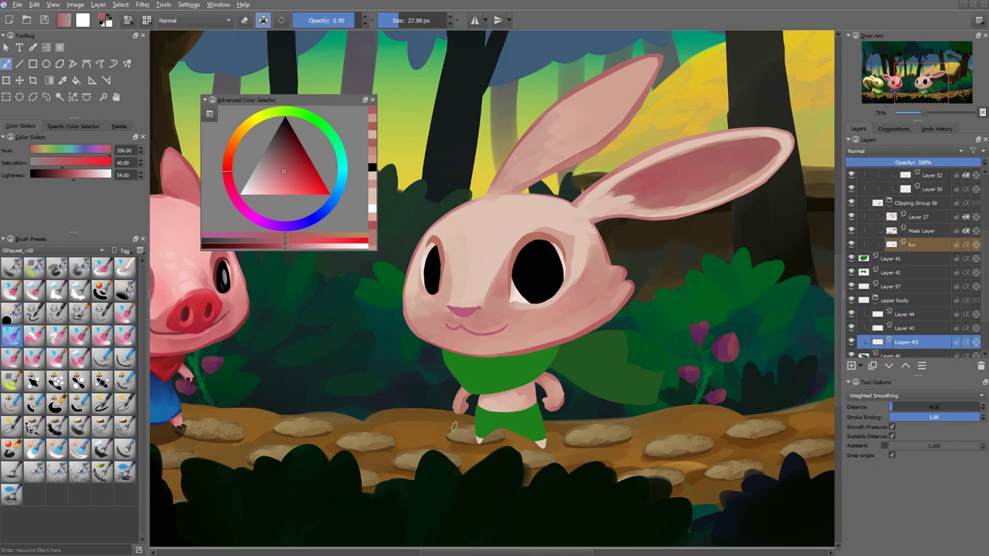
scroll(455, 426, down, 4)
scroll(634, 357, up, 3)
key(Page_Up)
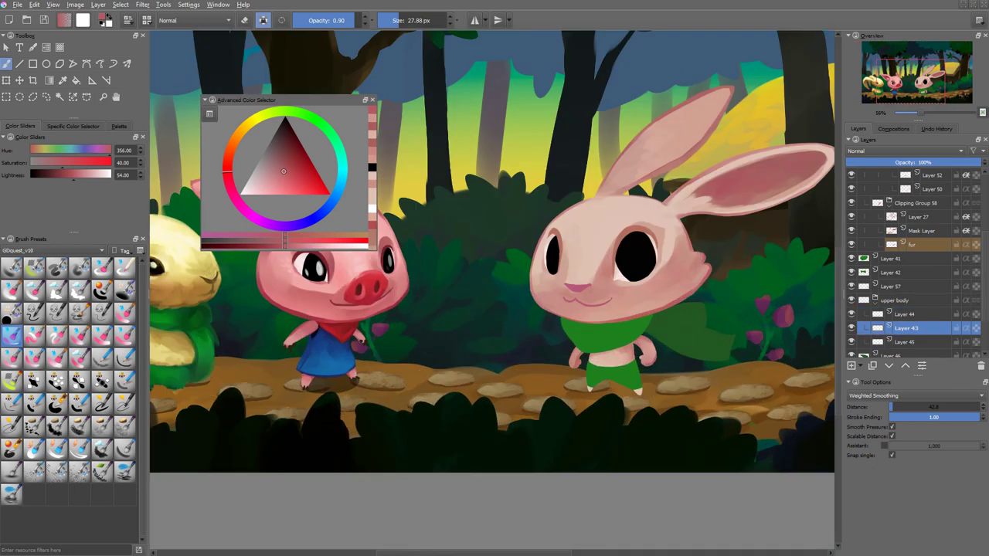
ctrl+click(602, 363)
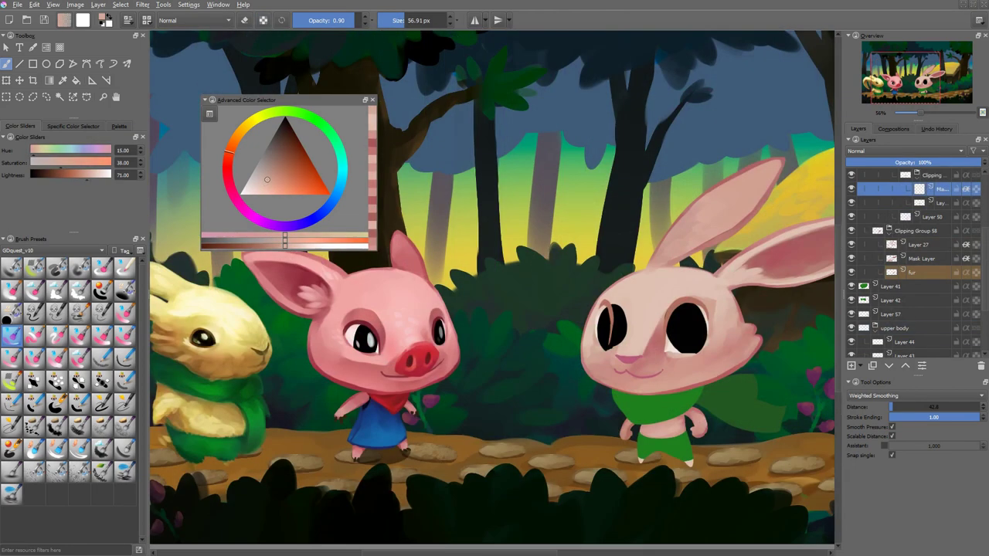
Lighten the brush color to white and paint highlights in both of the rabbit's eyes.
key(l)
key(l)
key(l)
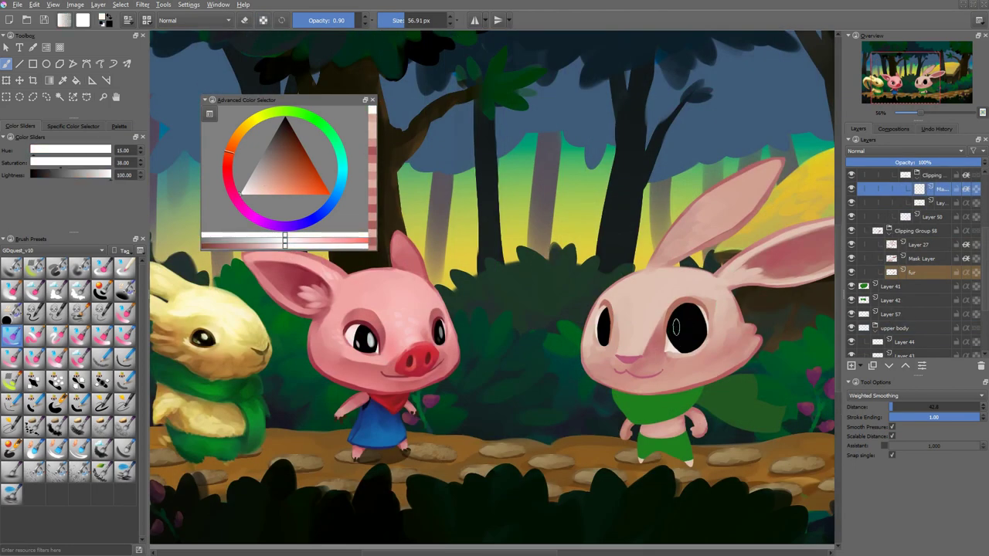
drag(673, 331, 680, 340)
key([)
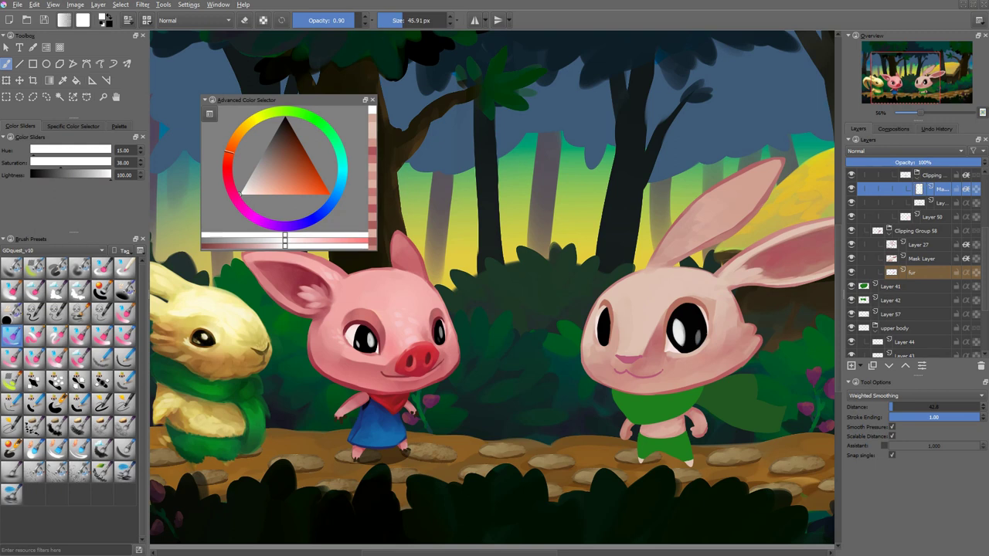
drag(603, 319, 603, 331)
key(t)
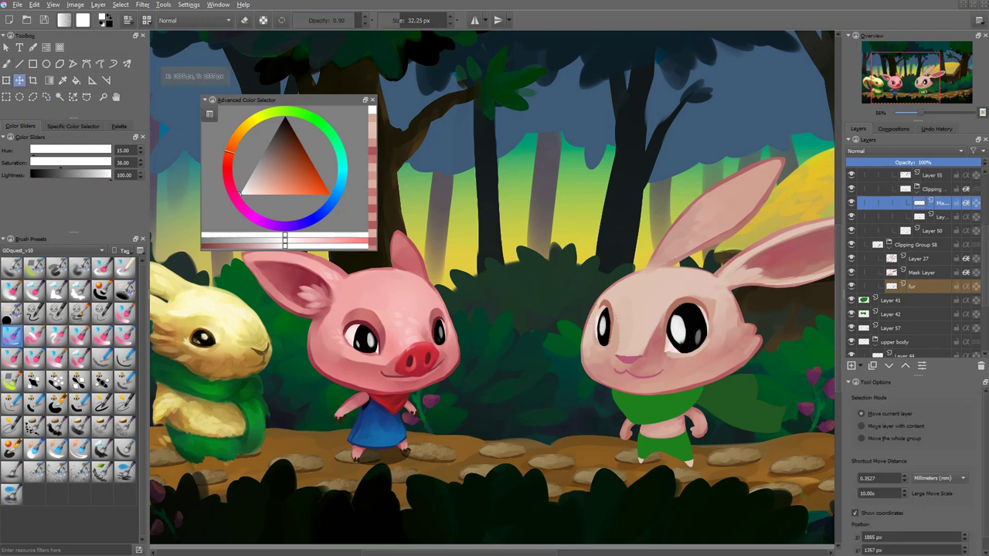
On the layer below the highlights, start the larger eye's iris with orange-brown strokes at saturation 44 and lightness 52.
key(b)
key(Page_Down)
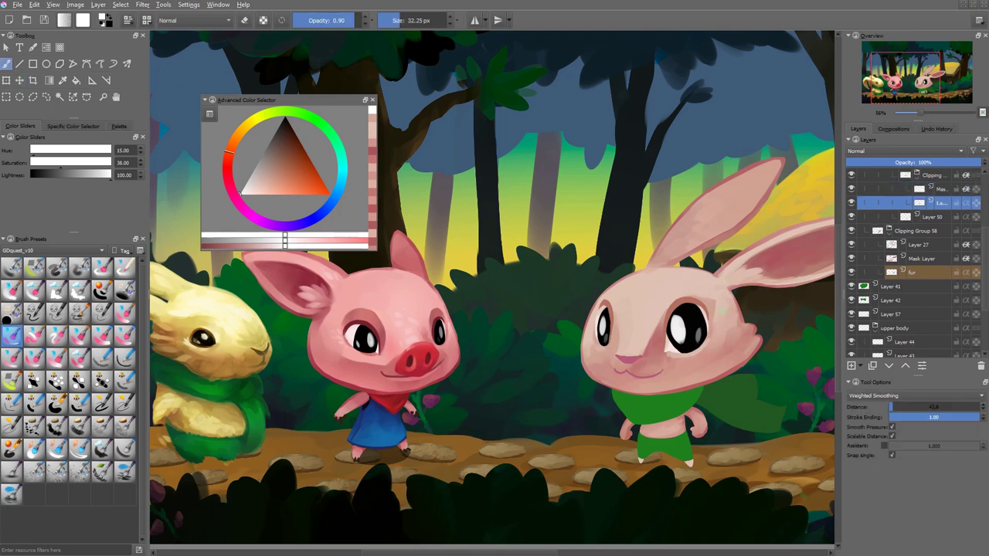
right_click(691, 314)
click(691, 318)
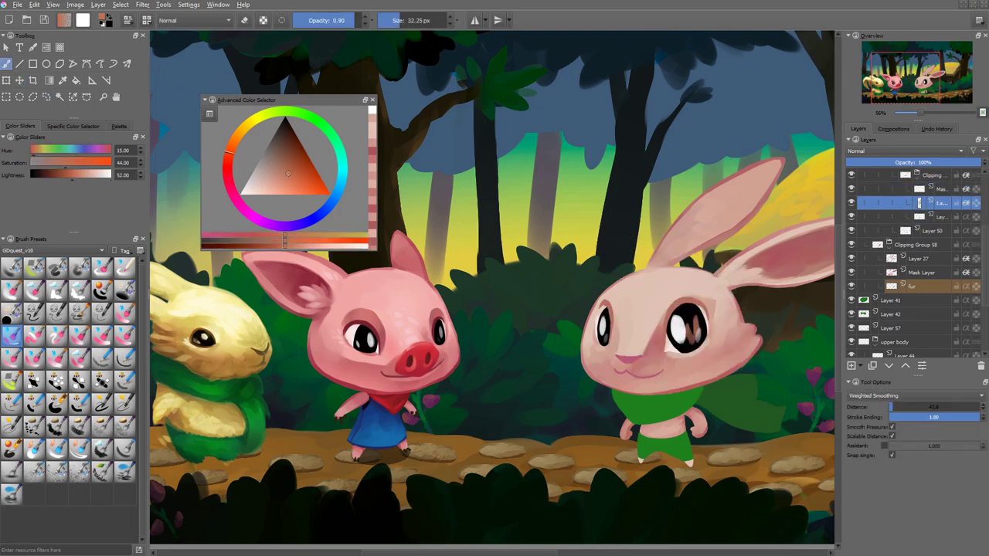
mouse_move(686, 315)
mouse_down()
mouse_move(662, 330)
mouse_move(694, 324)
mouse_move(687, 310)
mouse_move(697, 338)
mouse_up()
Build up the larger eye's iris with sampled dark brown tones, reducing the brush to about 42 px.
key(d)
scroll(492, 288, down, 1)
ctrl+click(719, 255)
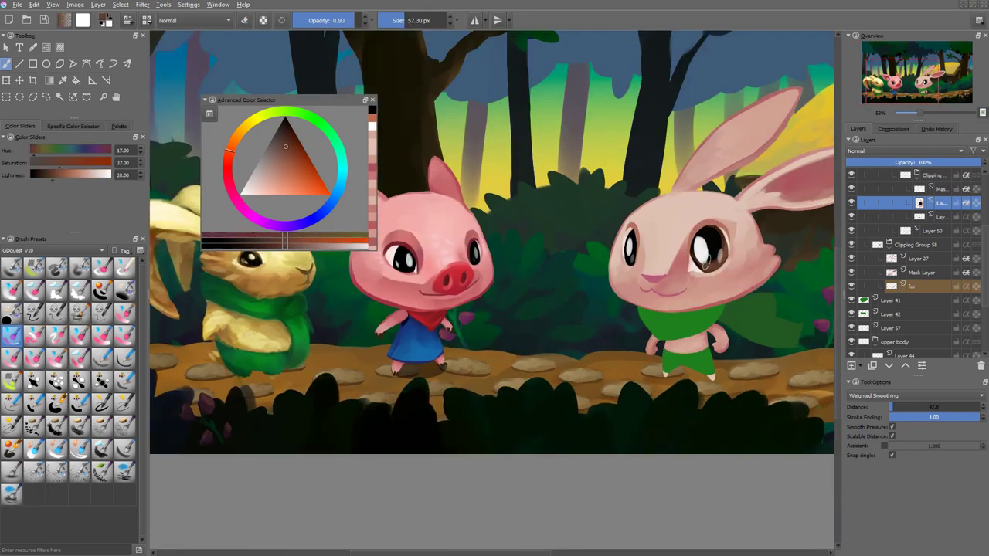
mouse_move(703, 266)
mouse_down()
mouse_move(720, 230)
mouse_move(696, 263)
mouse_up()
ctrl+click(710, 229)
key(bracketleft)
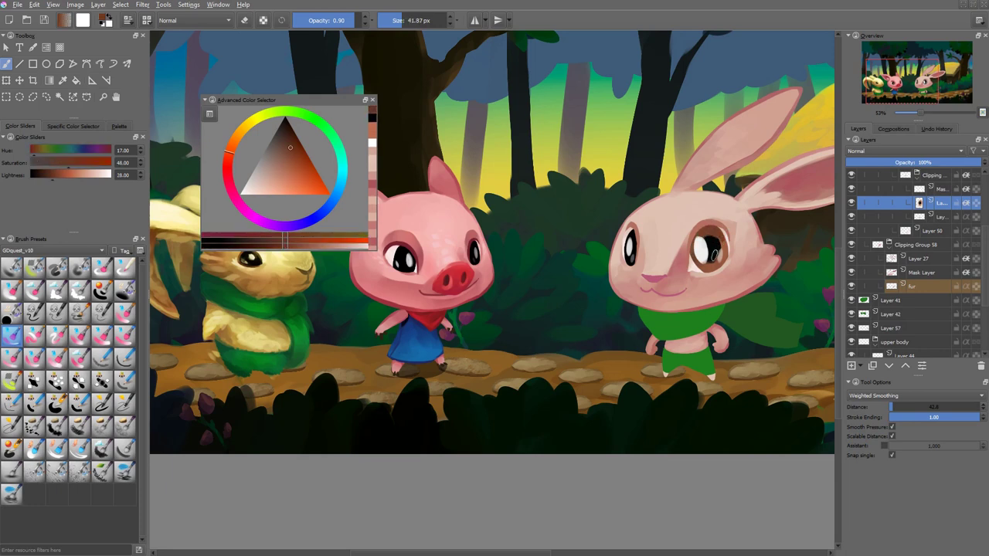
Refine the pupil's shape inside the larger eye's iris with black.
key(ctrl+w)
drag(712, 234, 571, 284)
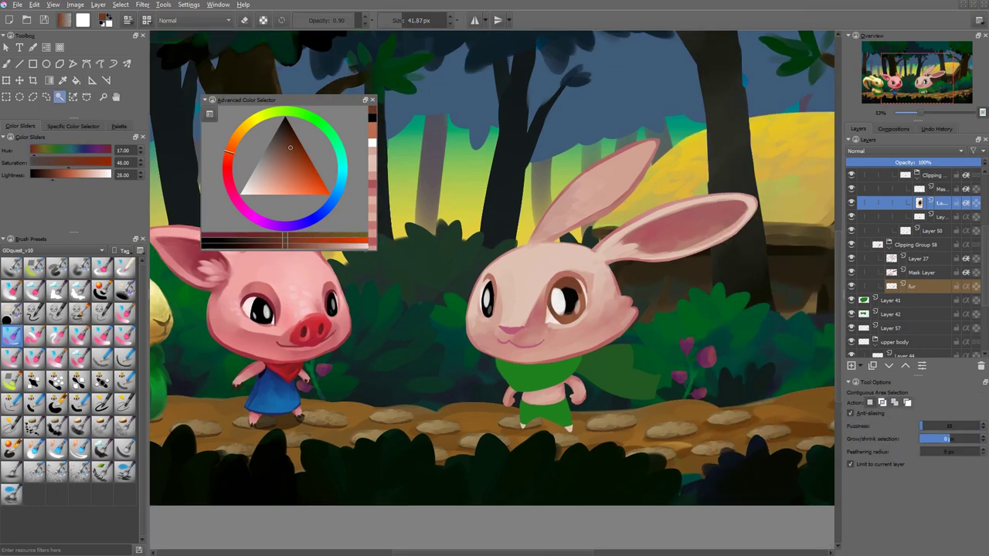
key(b)
key(d)
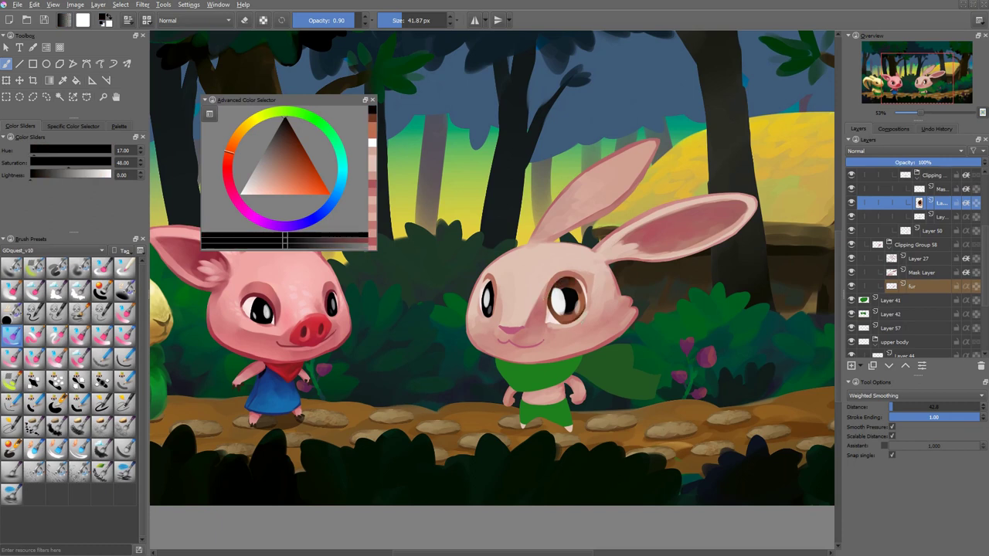
scroll(578, 301, down, 5)
scroll(578, 300, up, 4)
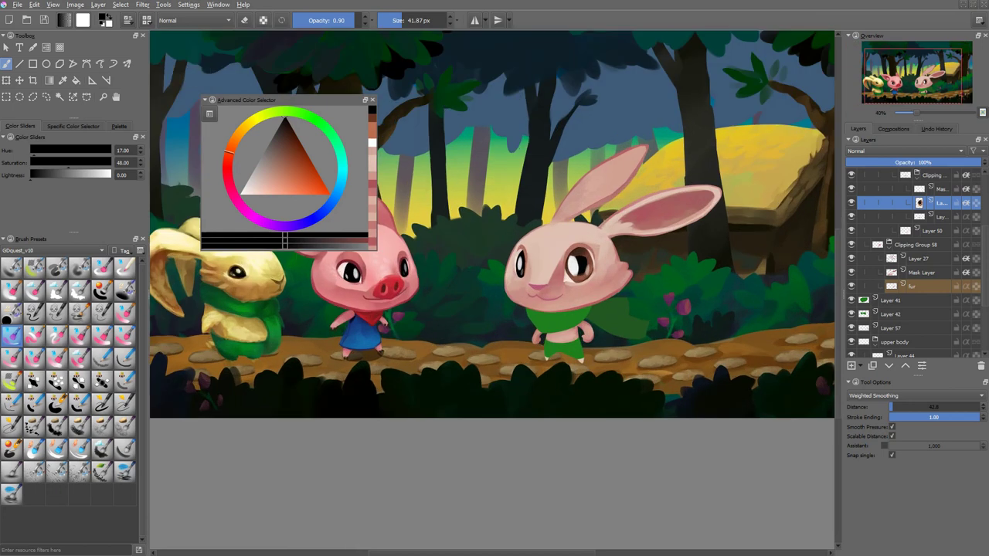
Hide the eye highlight layer and fill the larger eye's iris with sampled browns, covering the pupil area.
scroll(575, 266, up, 4)
ctrl+click(552, 266)
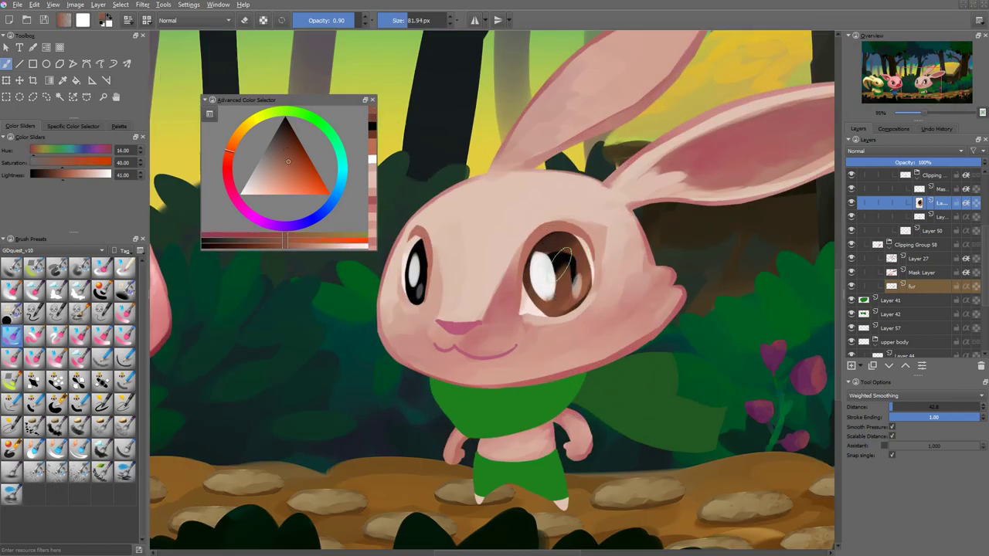
ctrl+click(549, 263)
click(850, 189)
key(bracketleft)
key(bracketleft)
key(bracketleft)
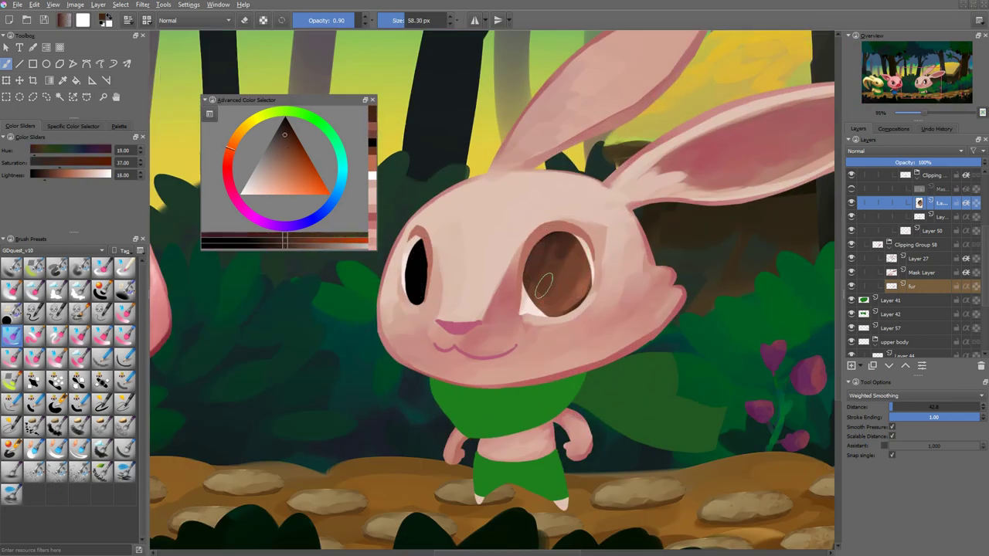
Shrink the brush to about 25 px and refine the iris with a sampled lighter brown.
key(bracketleft)
key(bracketleft)
key(bracketleft)
key(bracketleft)
key(bracketleft)
key(bracketleft)
key(bracketleft)
ctrl+click(568, 274)
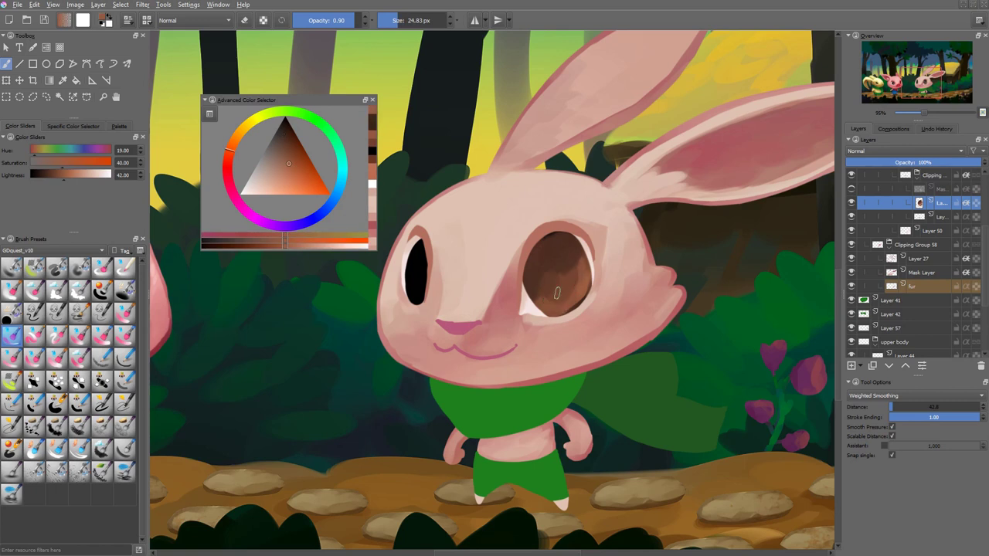
Add a layer above the iris and paint a solid black oval pupil in the larger eye.
key(Insert)
key(slash)
key(d)
mouse_move(552, 255)
mouse_down()
mouse_move(572, 278)
mouse_move(543, 252)
mouse_up()
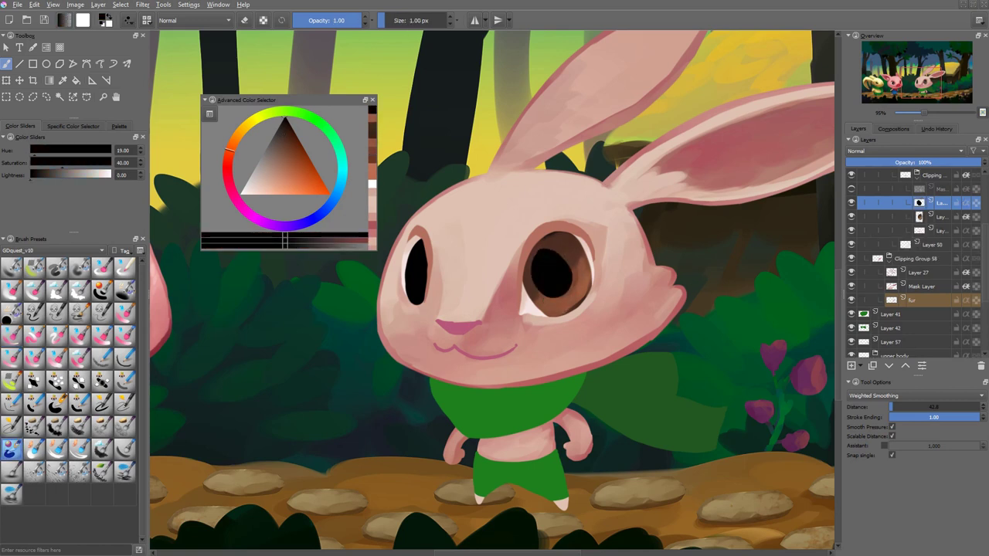
key(2)
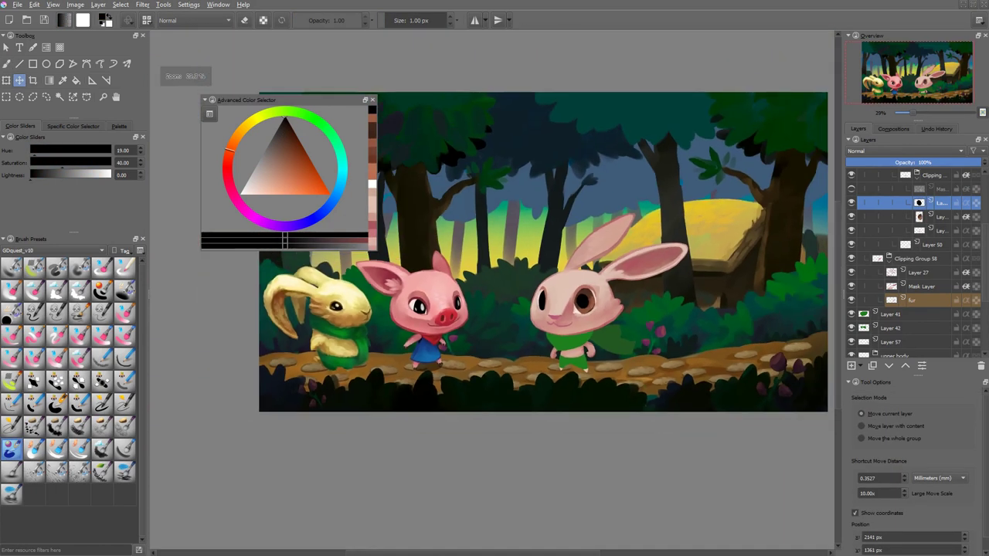
On the iris layer, switch to a 26 px painting brush and darken the iris's rim with sampled dark browns.
key(Page_Down)
scroll(606, 278, up, 5)
ctrl+click(606, 278)
right_click(417, 313)
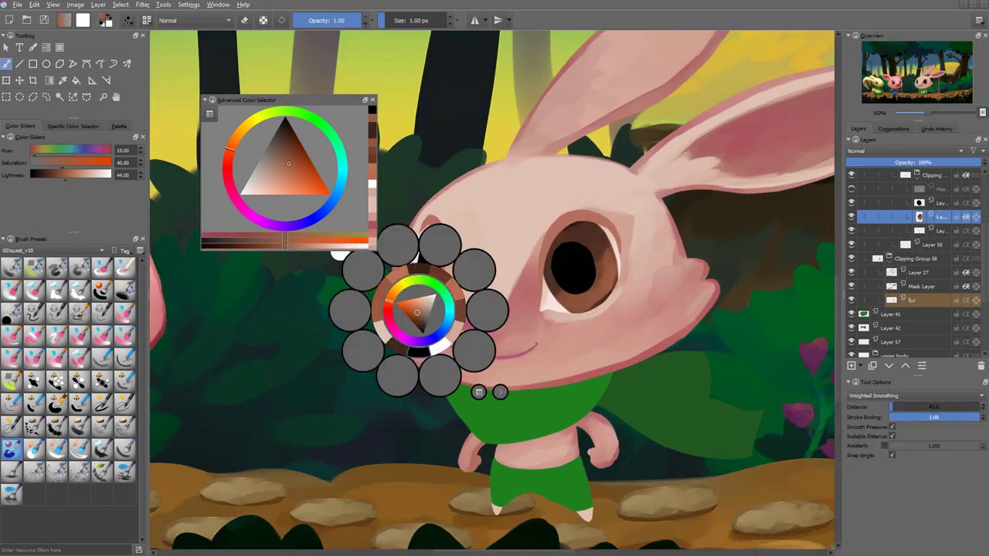
click(478, 392)
click(518, 260)
click(363, 267)
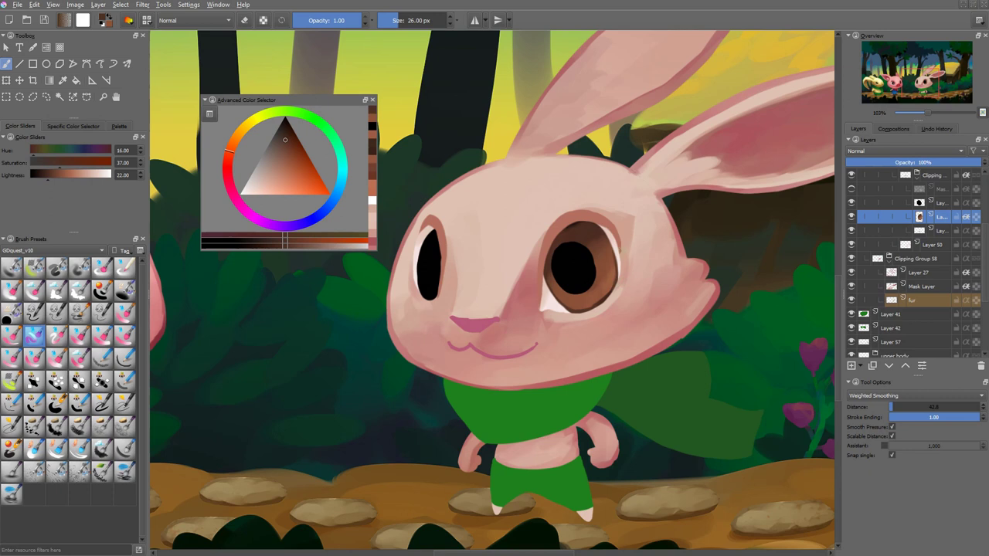
ctrl+click(557, 294)
ctrl+click(571, 303)
Outline-select the large white highlight on the eye highlight layer and reposition it over the pupil.
key(ctrl+t)
scroll(618, 190, up, 2)
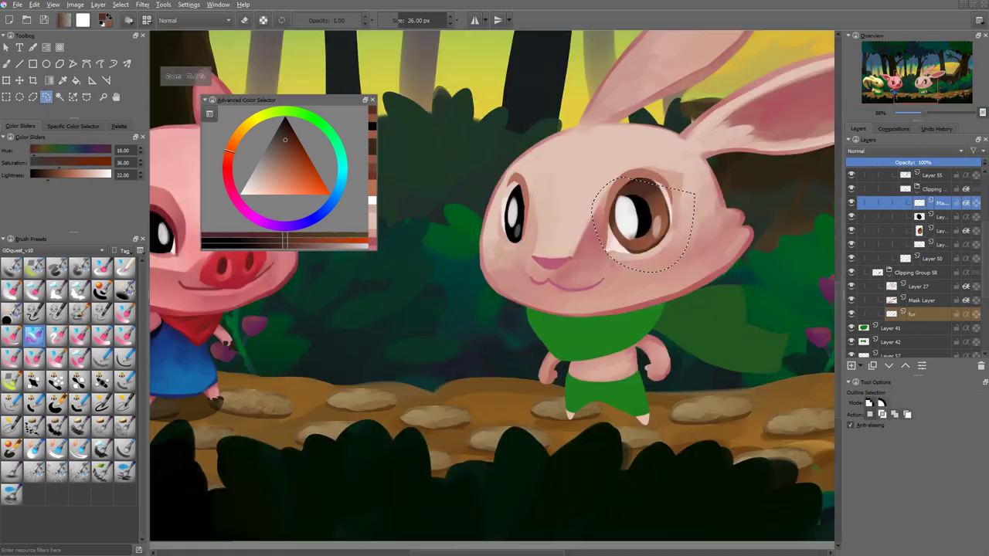
mouse_move(618, 190)
mouse_down()
mouse_move(602, 218)
mouse_move(615, 192)
mouse_up()
key(t)
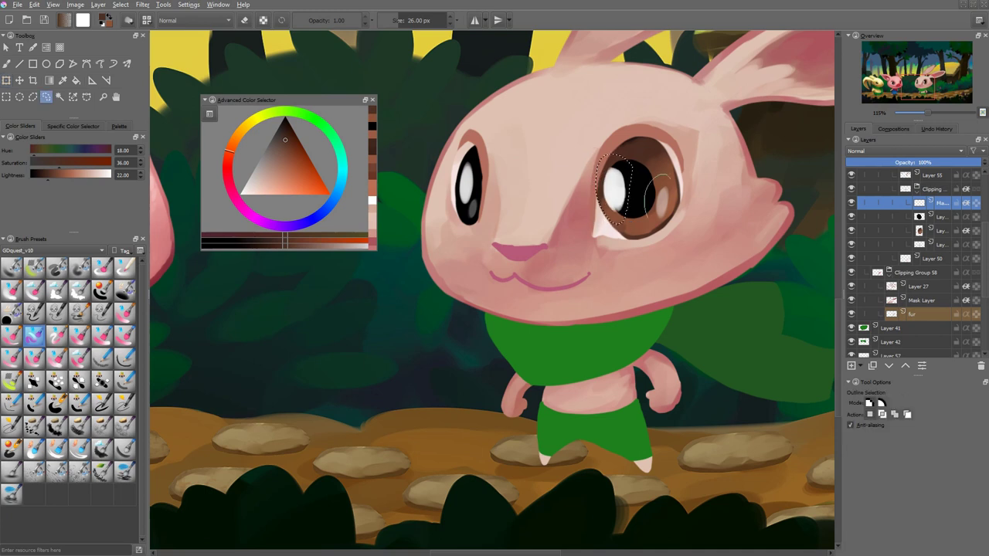
scroll(653, 262, down, 5)
scroll(653, 263, up, 4)
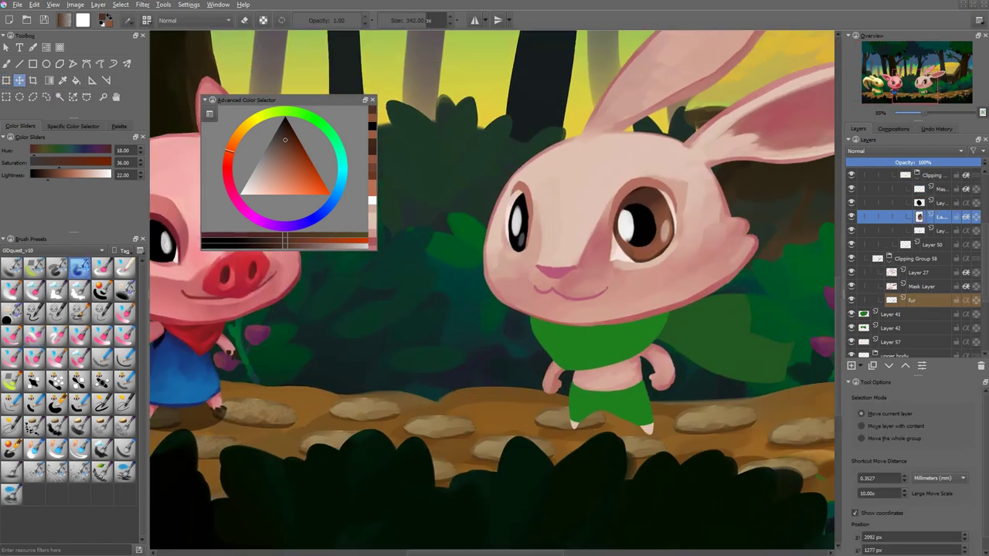
Darken the upper iris with a soft dark red brush of about 200 px in Multiply mode.
key(b)
key(x)
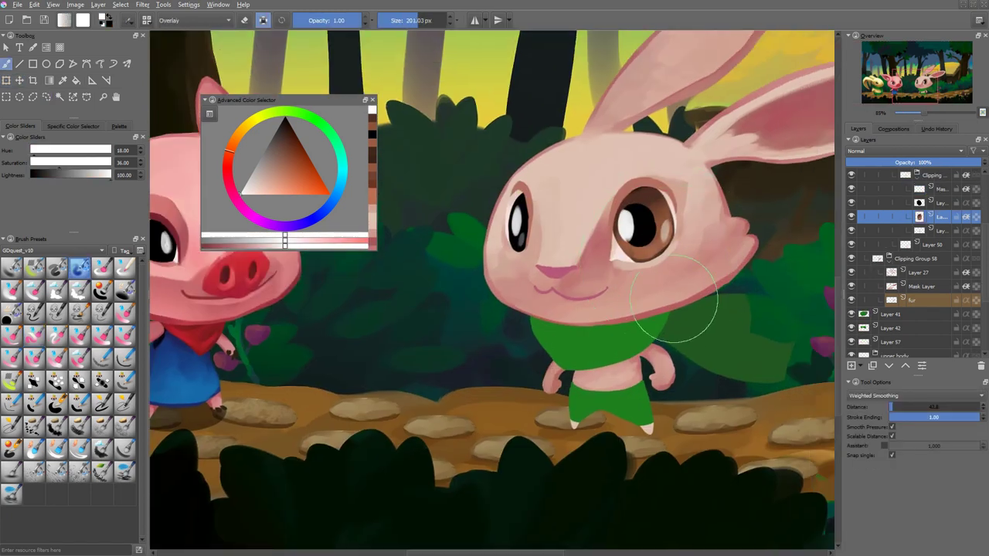
key(d)
right_click(711, 209)
click(704, 232)
key(alt+shift+m)
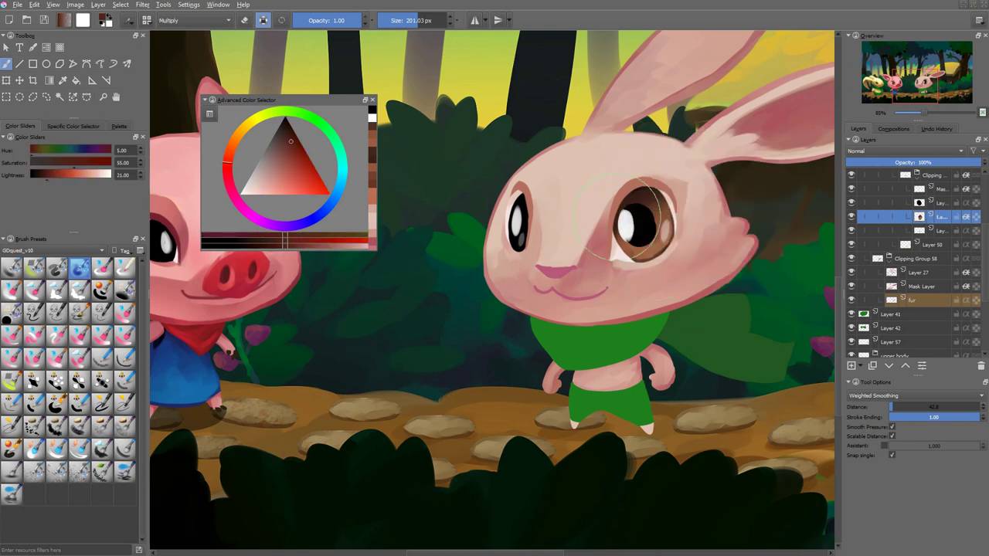
drag(710, 249, 661, 185)
Add a golden glow to the lower iris with a soft brush of about 56 px in Color Dodge mode, hue 46.
ctrl+click(656, 202)
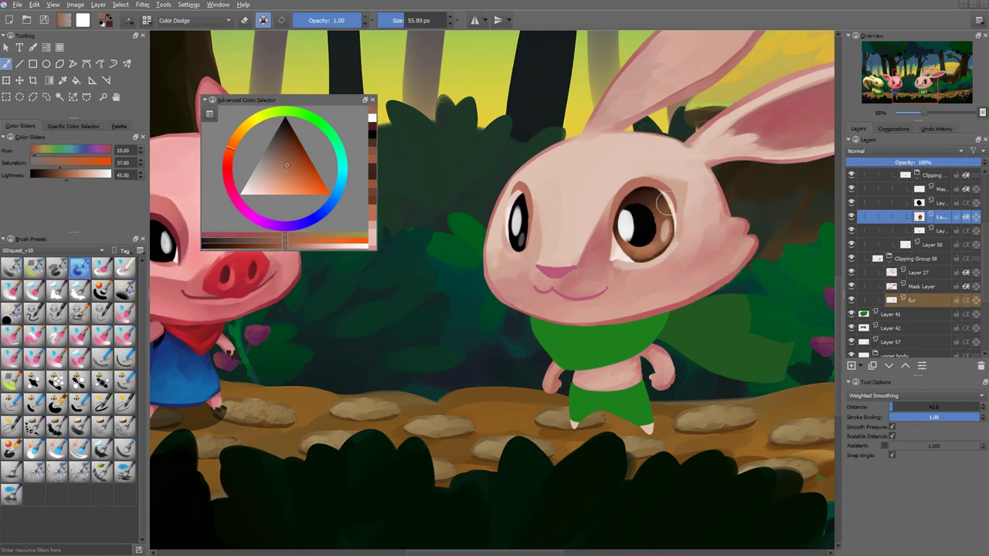
right_click(664, 224)
click(664, 232)
key(alt+shift+d)
scroll(664, 220, down, 5)
scroll(686, 285, up, 3)
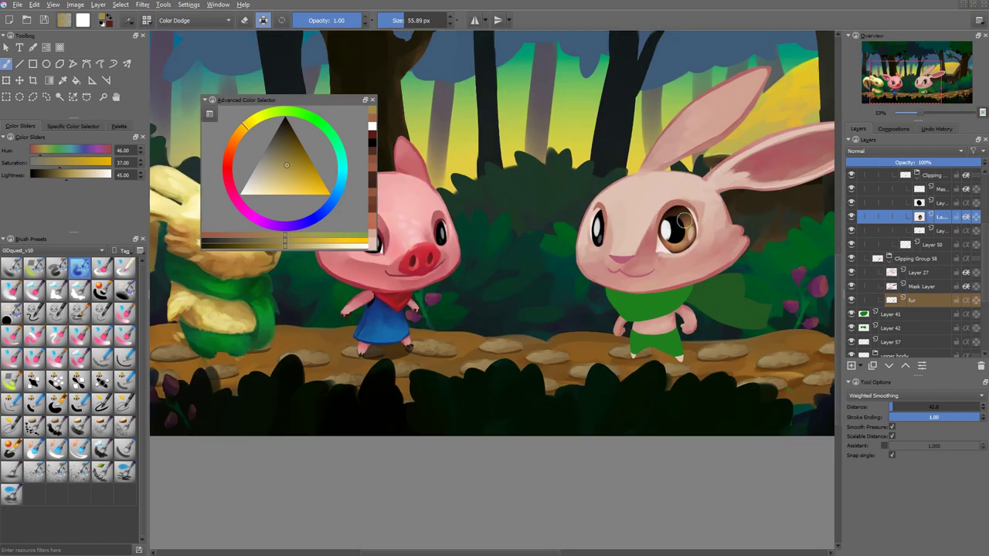
On the pupil layer, tint the pupil dark reddish brown with a soft brush of about 122 px in Normal mode.
key(Page_Up)
scroll(685, 231, up, 3)
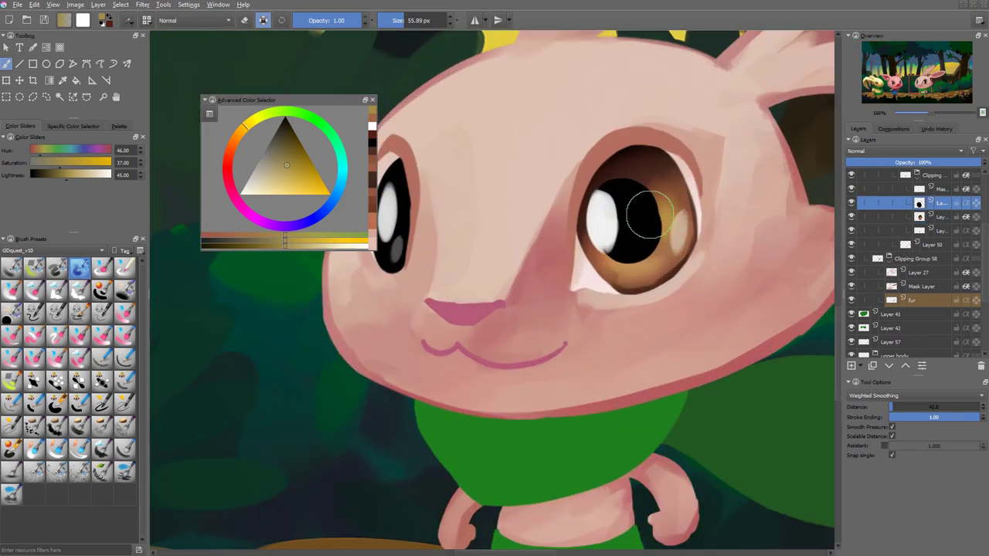
ctrl+click(636, 214)
key(alt+shift+n)
key(bracketright)
ctrl+click(639, 216)
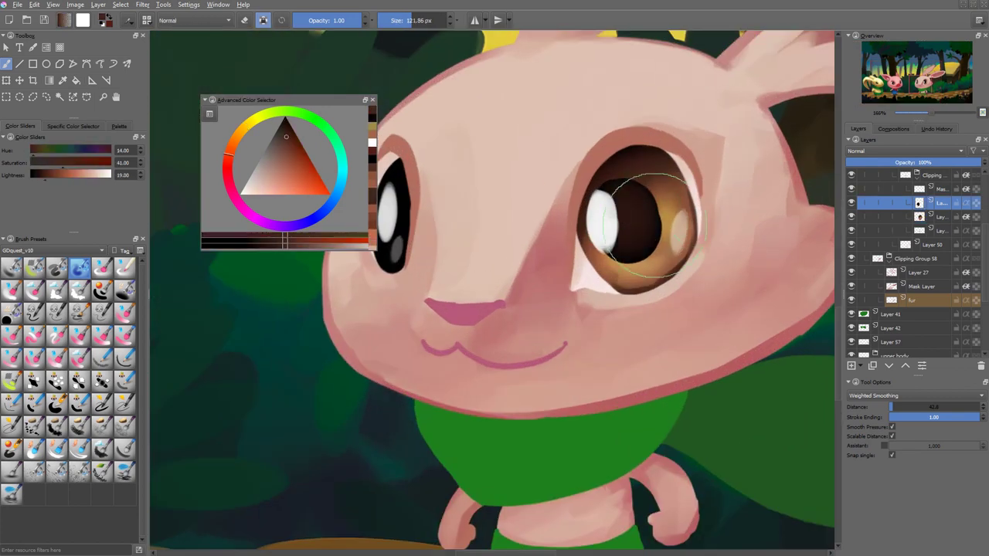
Deepen the pupil's shading with black, using the soft brush at about 70 px.
ctrl+click(643, 214)
scroll(643, 214, down, 6)
scroll(734, 294, up, 3)
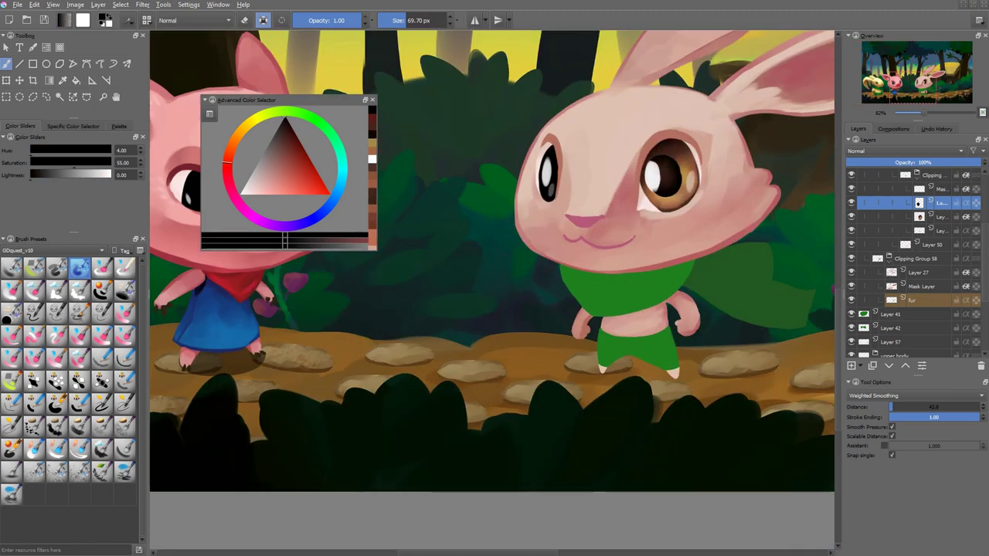
scroll(765, 205, down, 5)
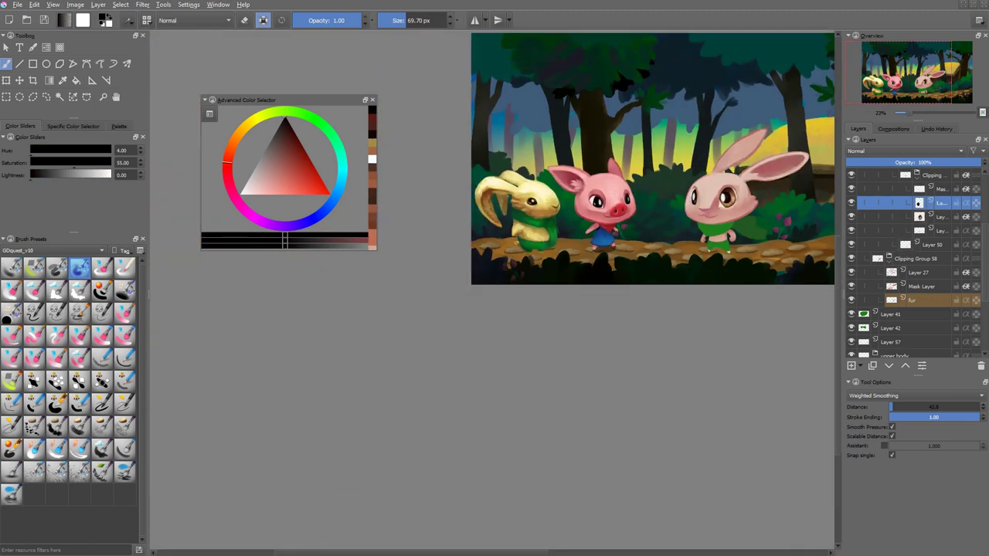
Reshape the larger eye's pupil with the Liquify transform, apply it and return to the brush.
scroll(761, 199, up, 3)
ctrl+click(761, 199)
scroll(731, 192, up, 2)
key(ctrl+t)
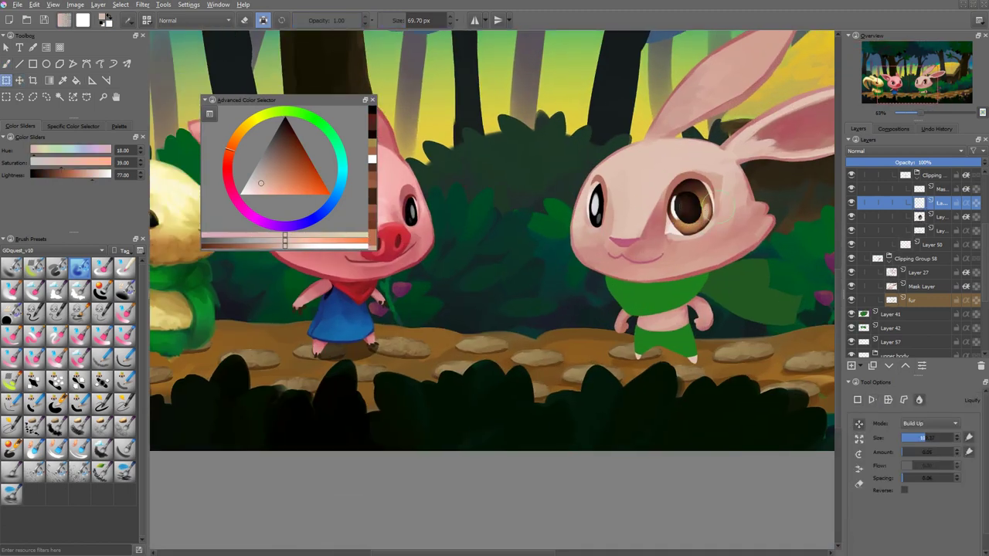
key(Return)
key(t)
key(b)
scroll(709, 261, down, 4)
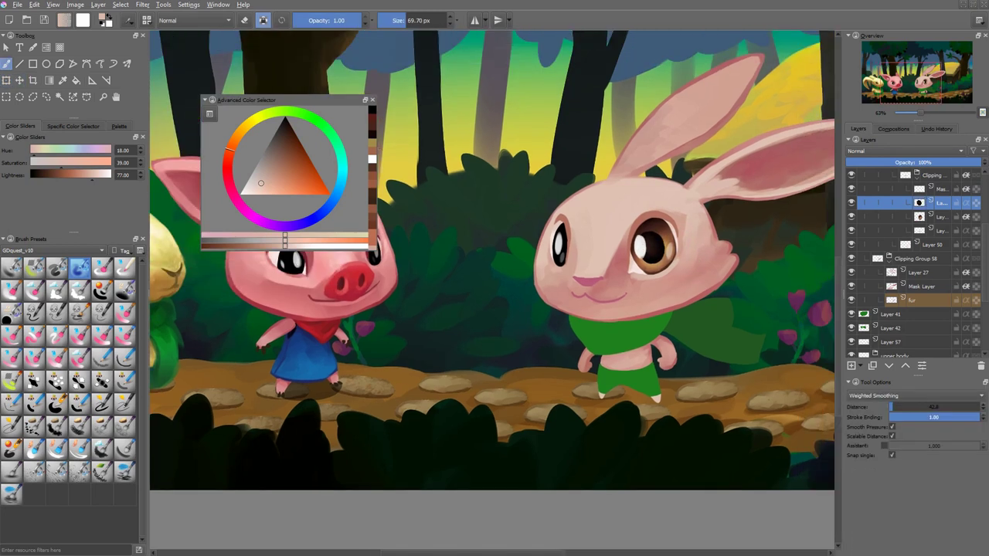
Warm the rabbit head's Mask Layer above the fur with an HSV adjustment of hue 5, saturation 22 and lightness 3.
key(ctrl+u)
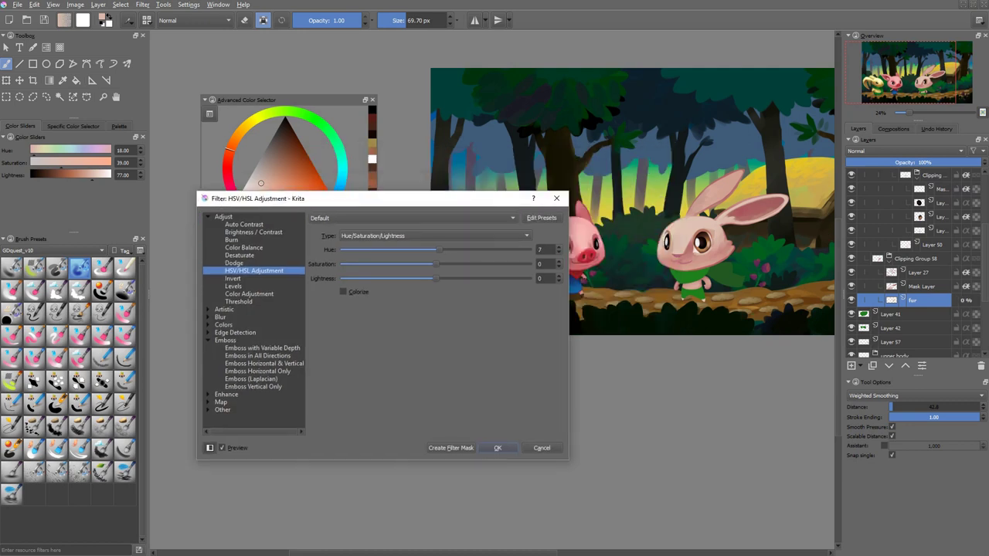
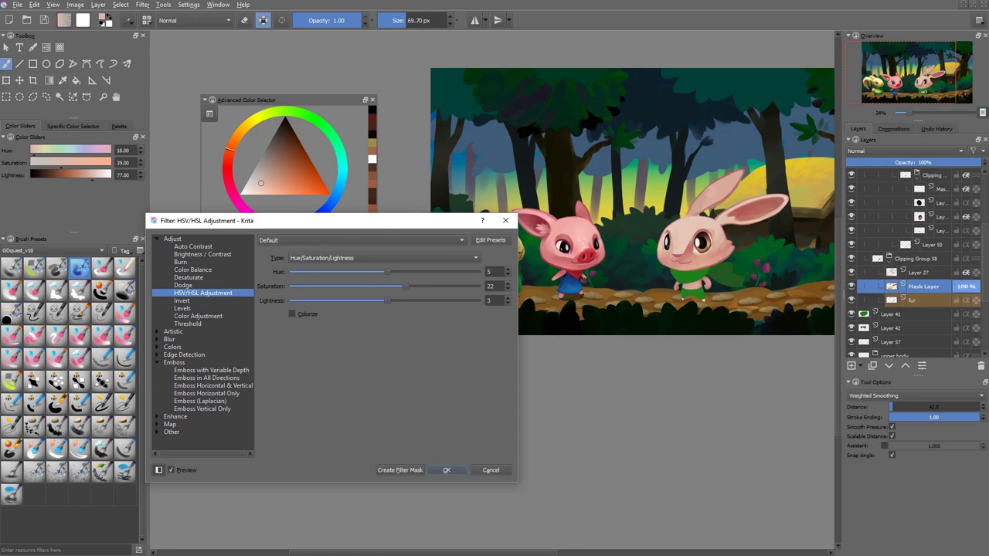
key(Return)
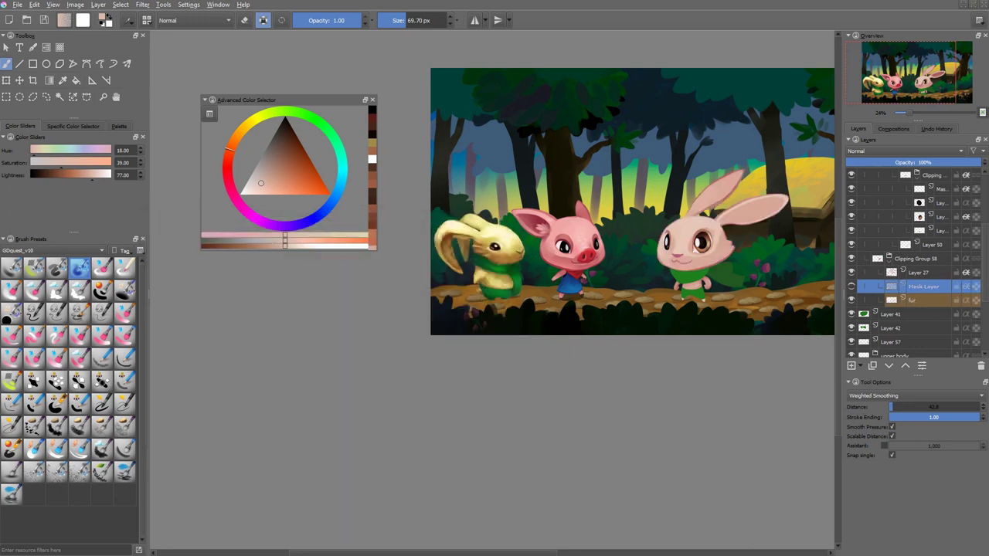
Raise the saturation of Layer 27 and slightly lower its lightness with an HSV adjustment.
click(920, 272)
key(ctrl+u)
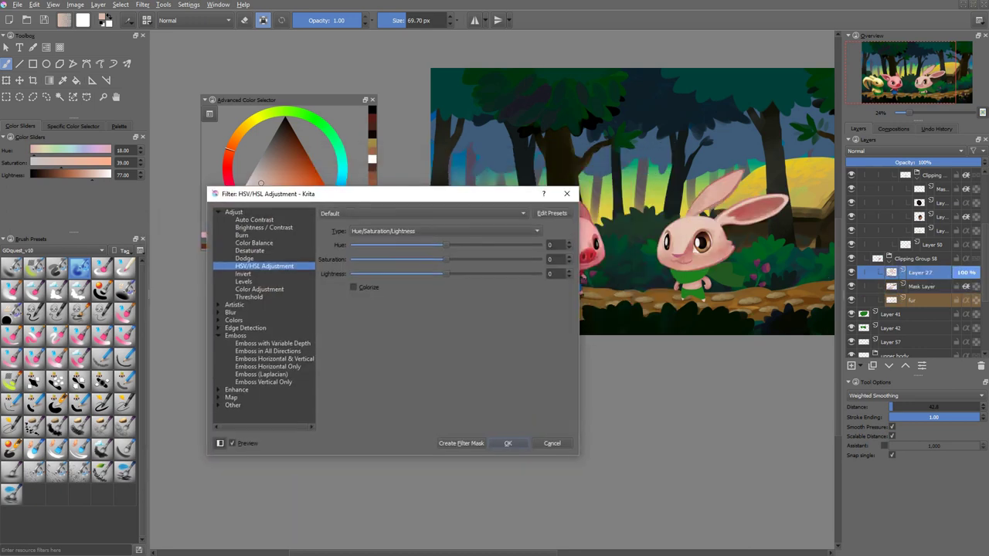
drag(446, 259, 488, 258)
drag(447, 274, 476, 258)
drag(442, 273, 436, 274)
key(Return)
For the scarf on Layer 41, choose a blending brush of about 87 px, dark green hue 118, and create a clipping group.
key(plus)
key(plus)
right_click(563, 298)
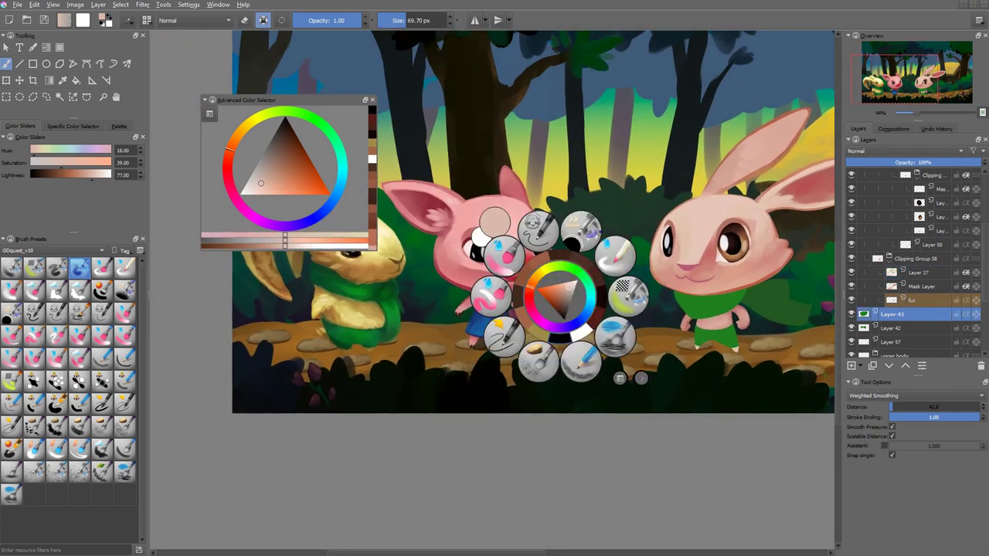
click(563, 224)
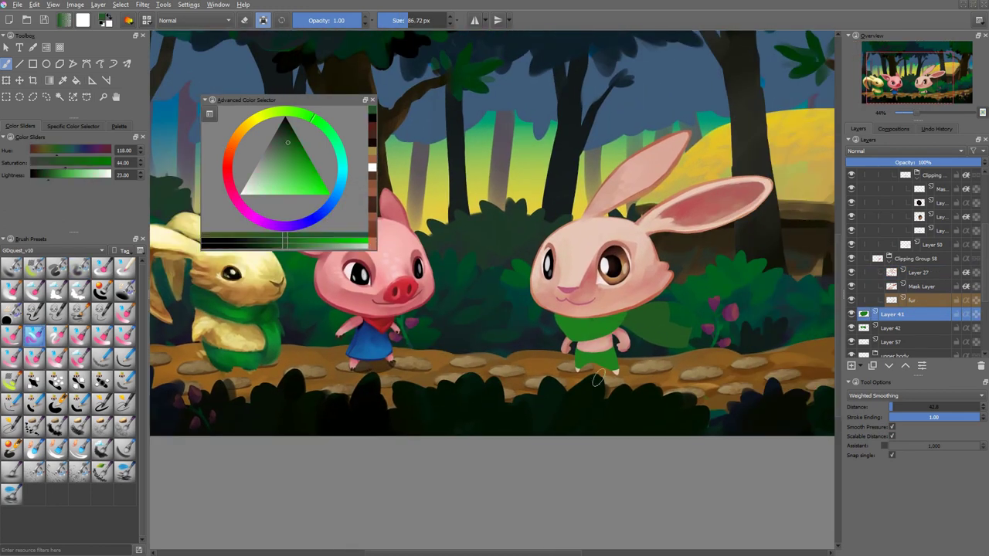
key(ctrl+shift+g)
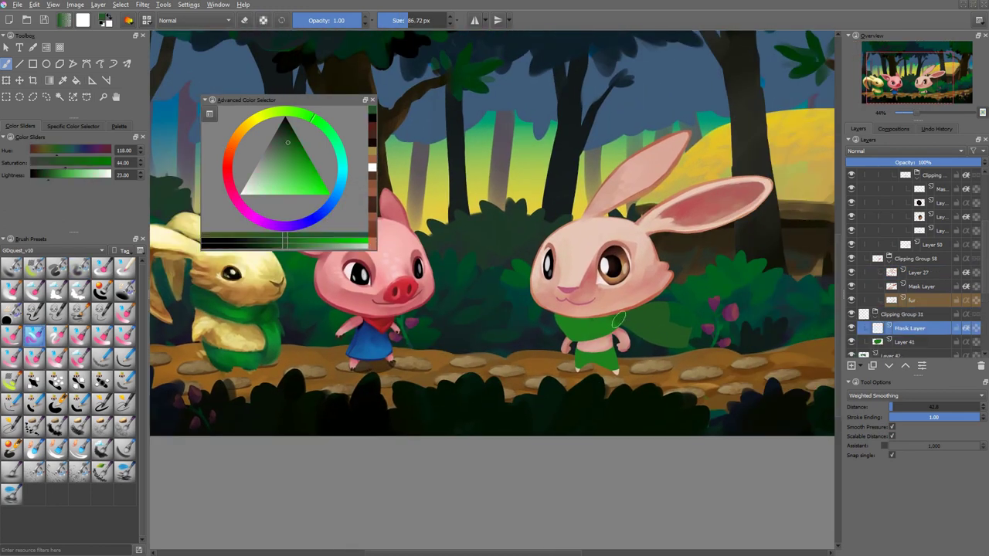
Shade the scarf's neck wrap on the group's mask layer in sampled greens at 0.80 opacity, refining with the brush at about 41 px.
mouse_move(560, 323)
mouse_down()
mouse_move(600, 327)
mouse_move(565, 329)
mouse_move(595, 320)
mouse_move(596, 332)
mouse_move(618, 312)
mouse_up()
ctrl+click(587, 331)
key(i)
key(i)
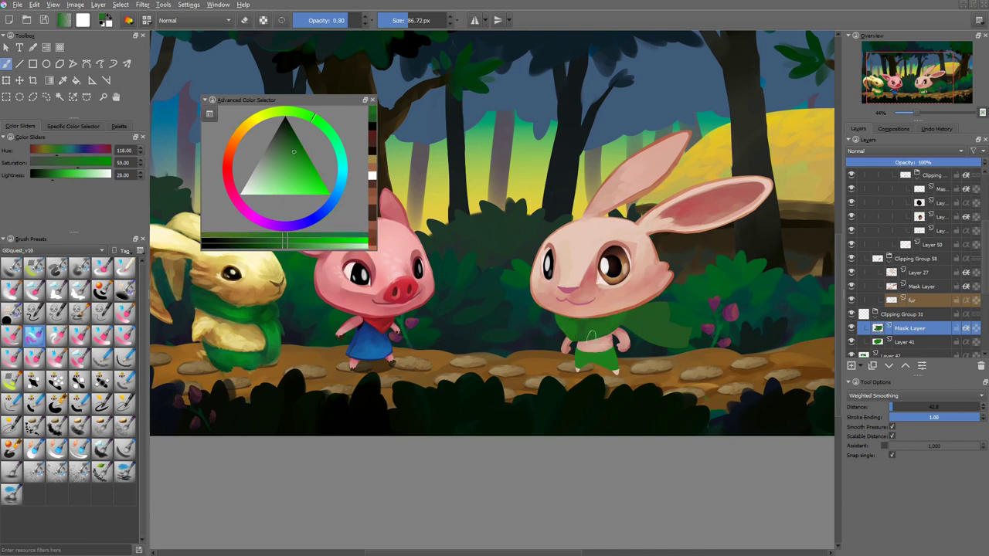
ctrl+click(601, 319)
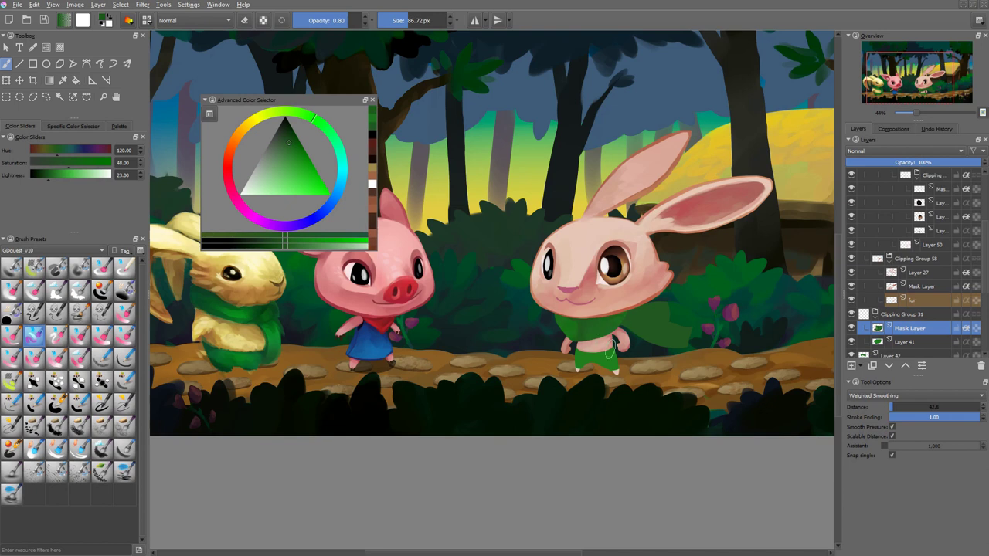
scroll(607, 349, up, 3)
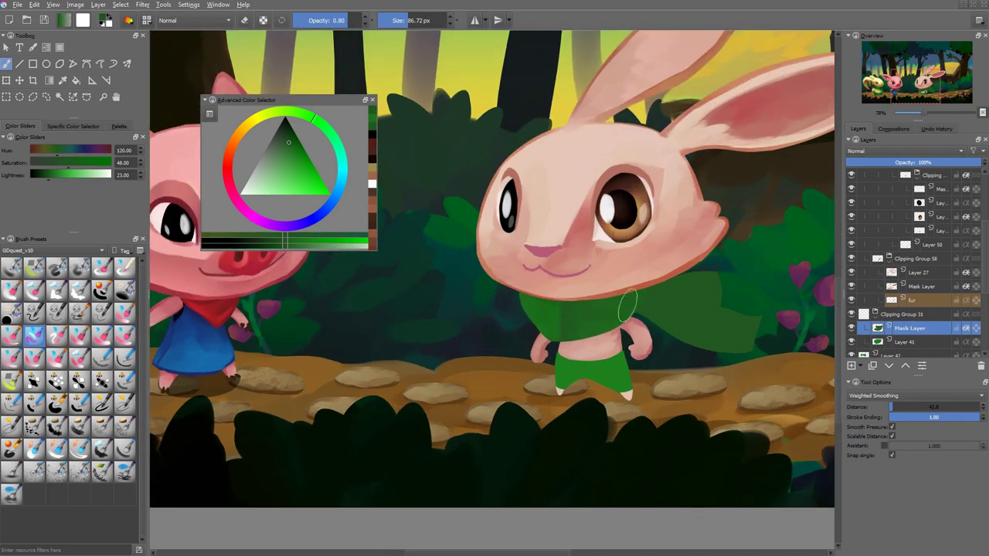
key(bracketleft)
key(bracketleft)
key(bracketleft)
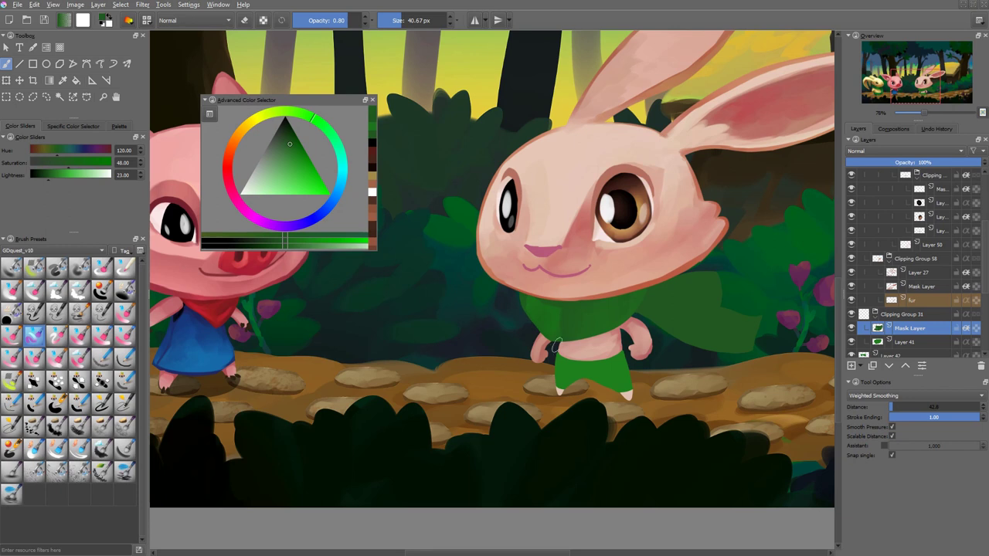
On Layer 46, paint dark shading into the scarf's flowing tail in green hue 127, with the brush at about 111 px.
right_click(669, 309)
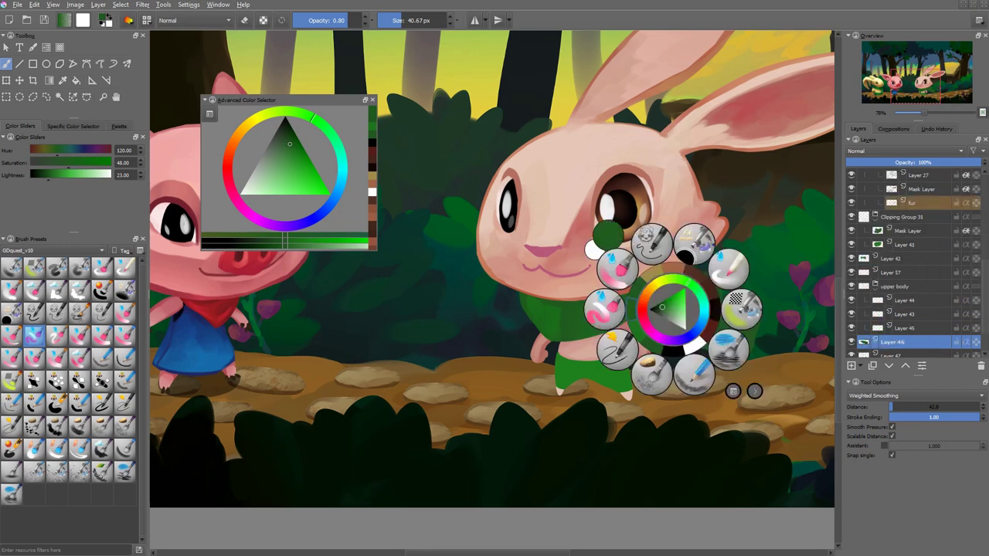
click(656, 305)
right_click(669, 309)
right_click(726, 301)
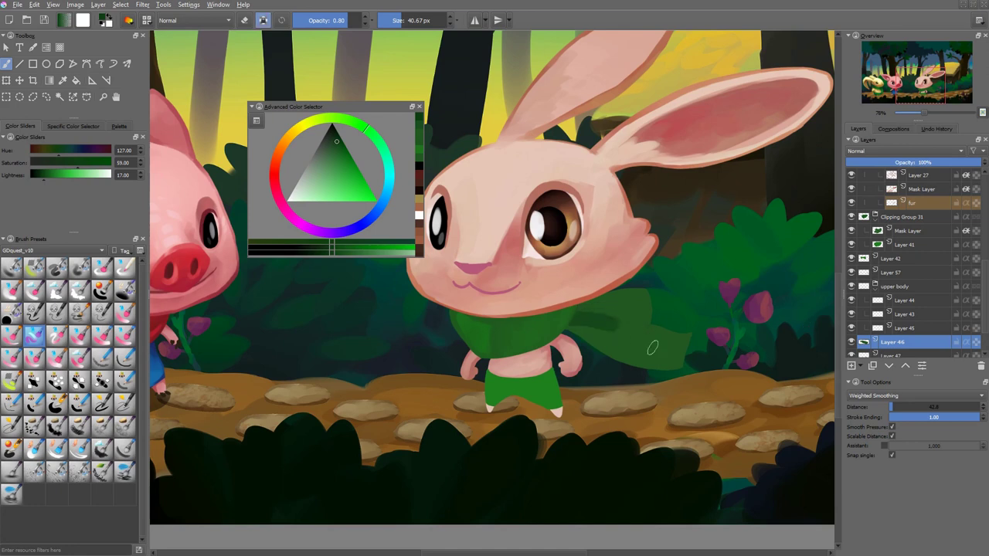
key(e)
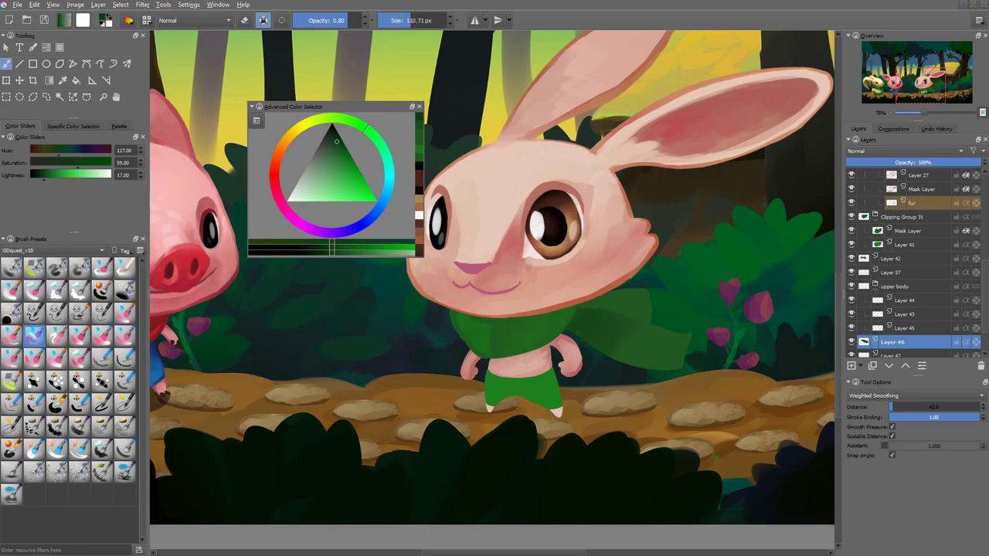
key(bracketleft)
key(bracketleft)
key(bracketleft)
On Layer 47, darken the back part of the scarf tail with the same green at about 144 px.
key(Page_Down)
key(bracketright)
key(bracketright)
key(bracketright)
key(bracketright)
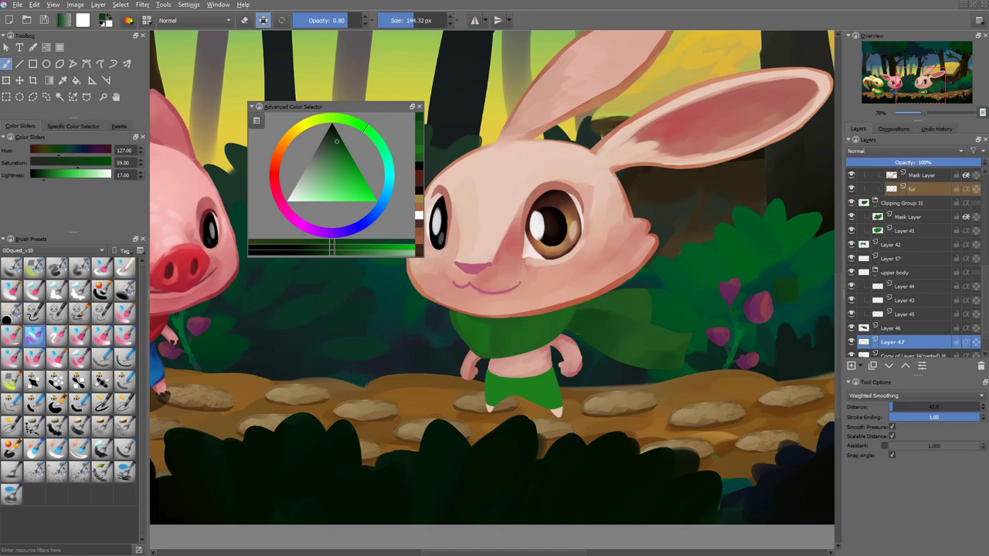
key(ctrl+u)
key(Escape)
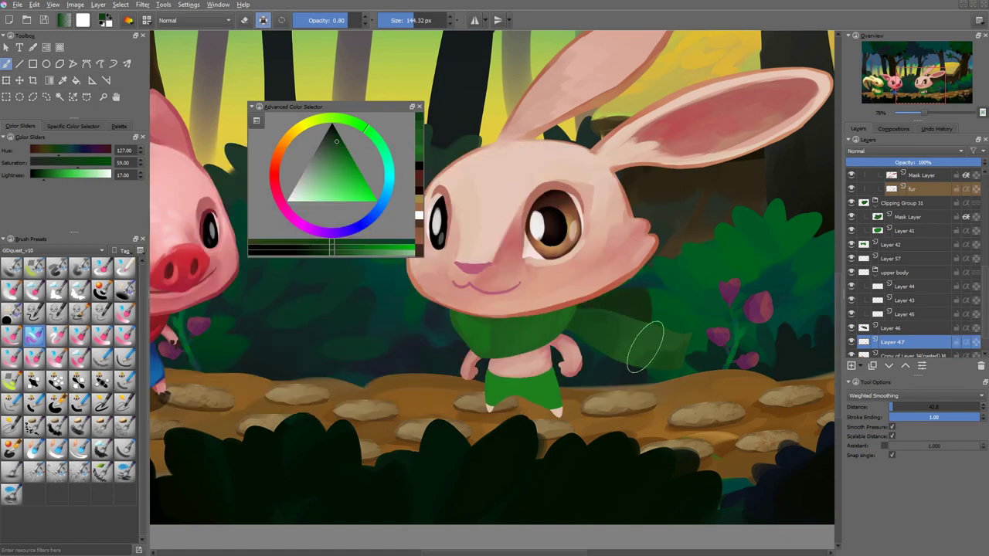
Adjust the scarf tail's colour on Layer 46 with the HSV/HSL filter, using saturation -14.
key(Page_Up)
key(ctrl+u)
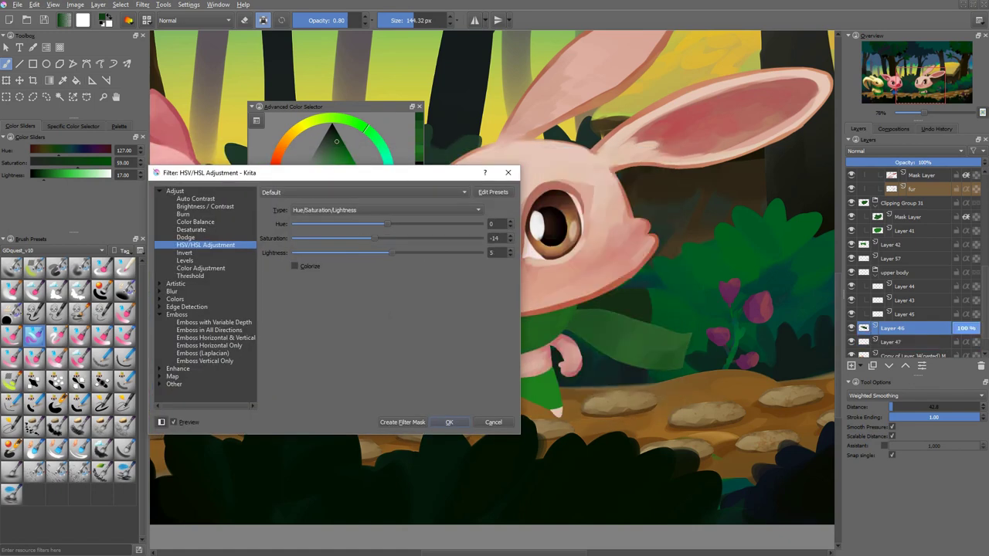
key(Escape)
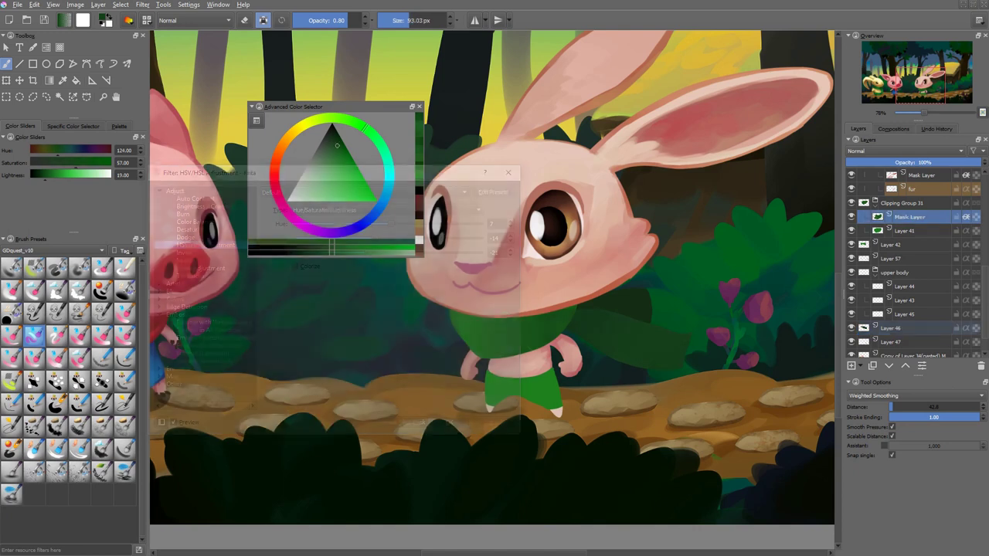
Deepen the neck wrap's shading in green hue 124 at about 93 px and darken one side of the shorts on Layer 42.
key(bracketleft)
key(bracketleft)
key(Page_Down)
key(Page_Down)
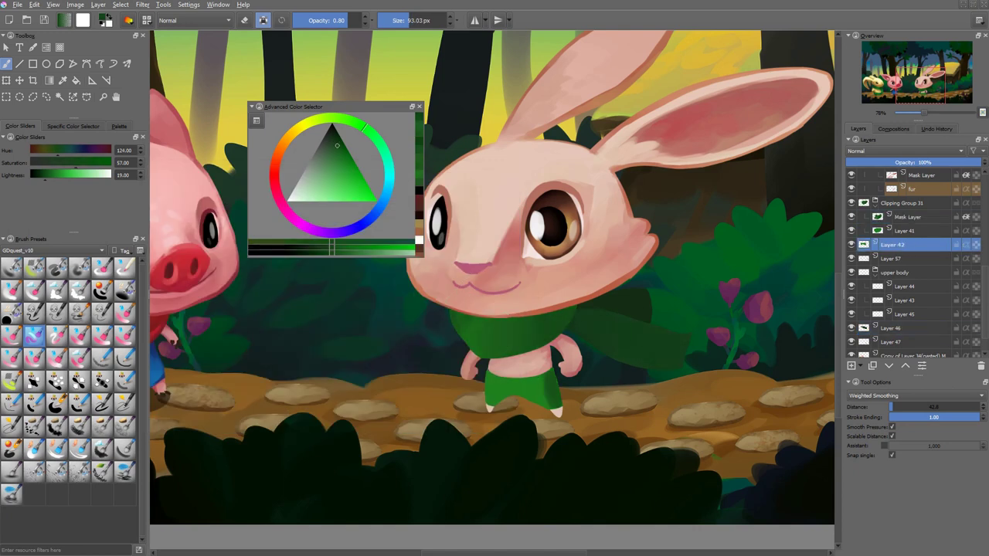
Model the rabbit's shorts with greens sampled from the figure, using the brush at about 48 px.
key(bracketleft)
key(bracketleft)
key(bracketleft)
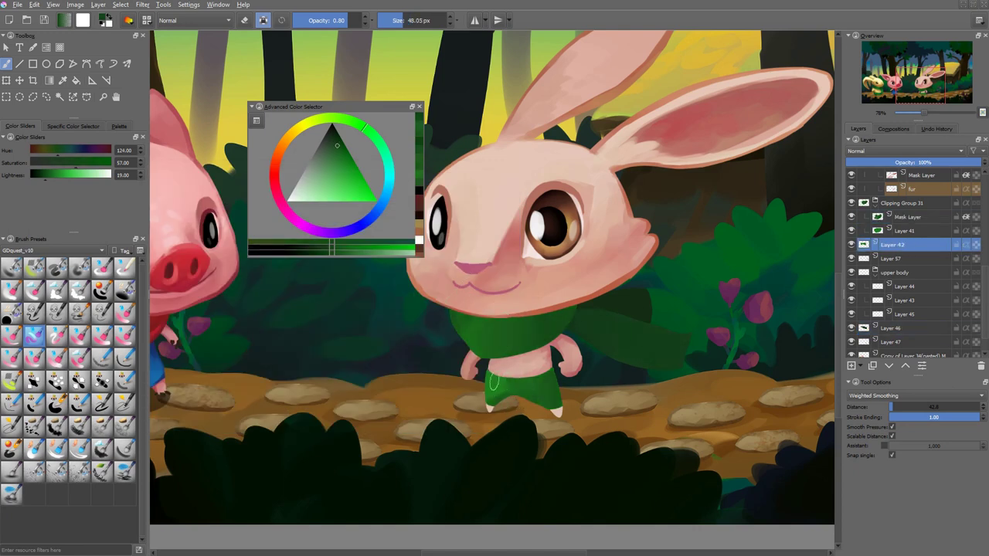
ctrl+click(493, 384)
ctrl+click(488, 407)
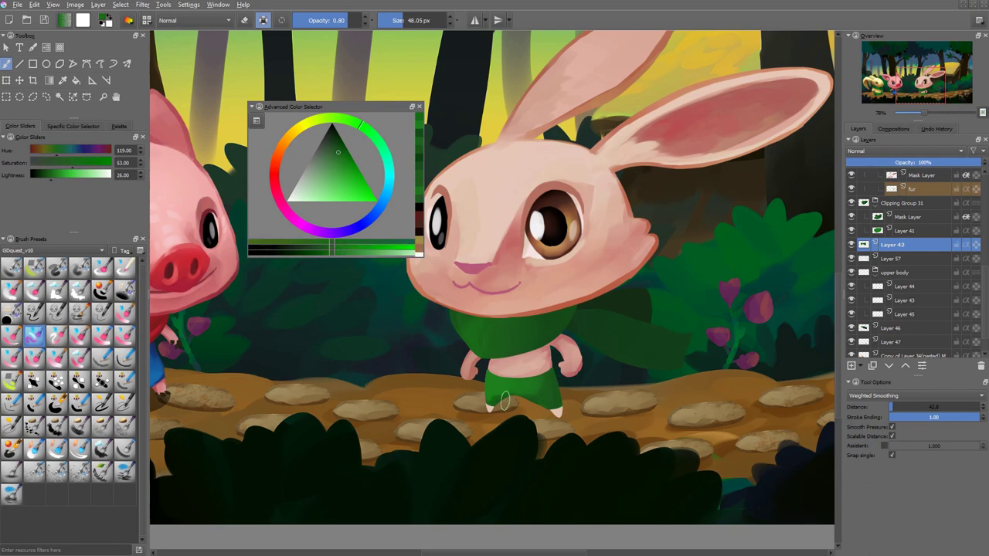
Refine the folds and leg edges of the shorts in sampled greens with the brush at about 24 px.
ctrl+click(552, 381)
scroll(541, 383, up, 4)
key(bracketleft)
key(bracketleft)
key(bracketleft)
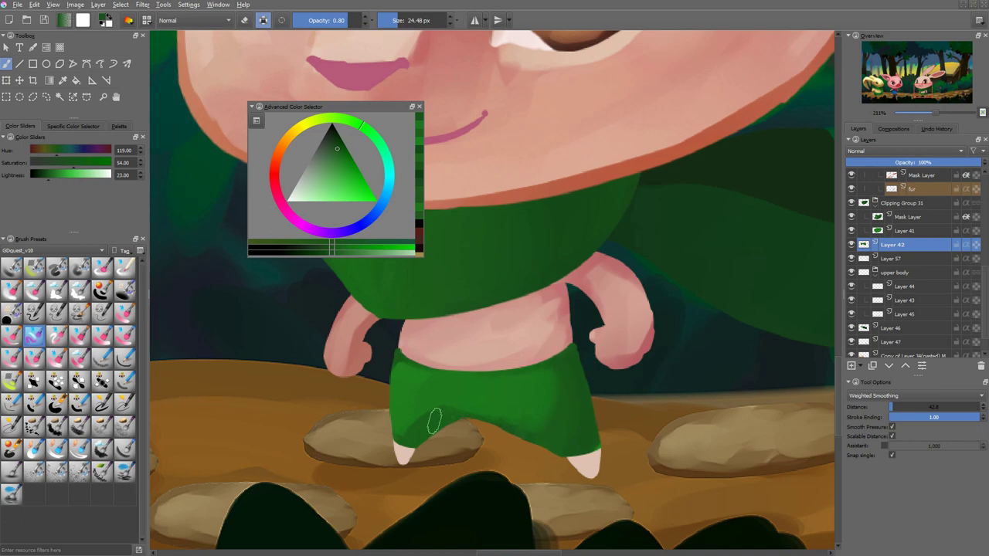
ctrl+click(453, 388)
scroll(580, 371, down, 4)
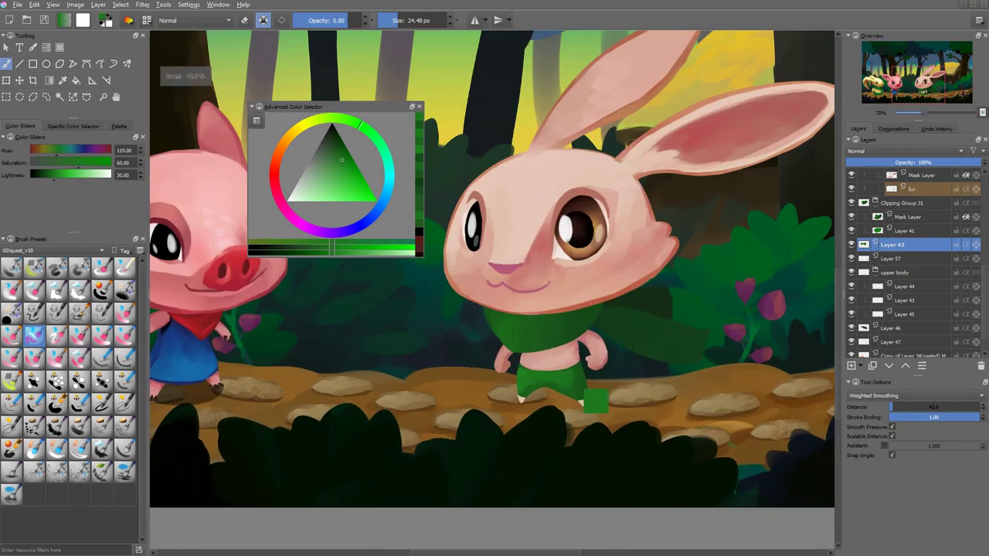
Paint lighter green folds, hue 119, on the scarf's neck wrap in the Mask Layer with the brush at about 47 px.
key(Page_Up)
key(Page_Up)
key(bracketright)
key(bracketright)
key(bracketright)
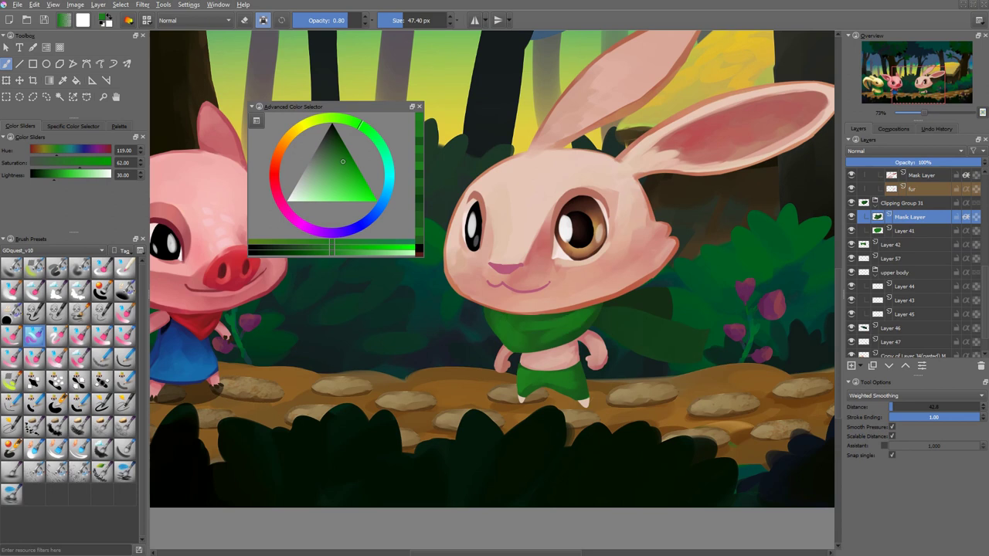
On Layer 57, shade the rabbit's feet in muted red tones, moving from hue 11 to hue 1.
key(Page_Down)
key(Page_Down)
key(Page_Down)
ctrl+click(602, 388)
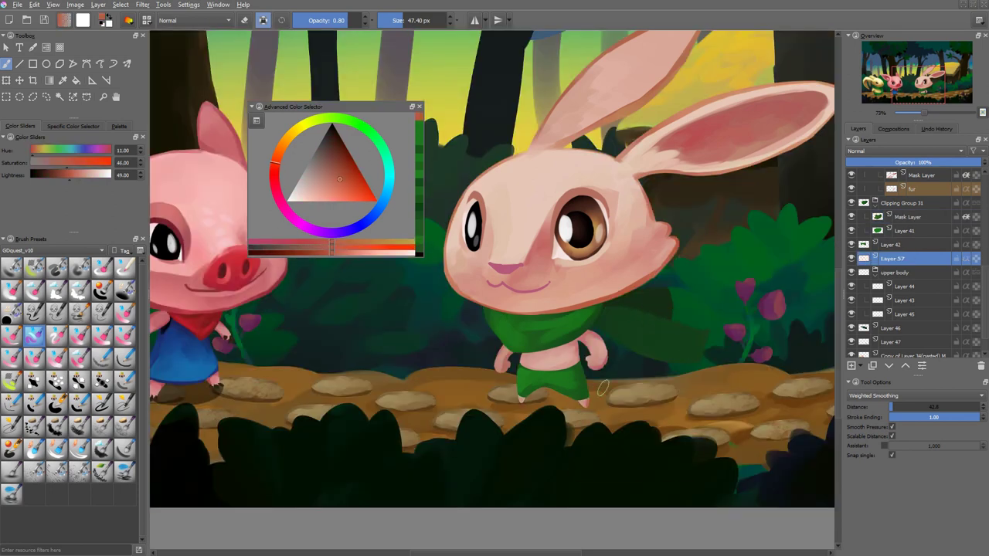
right_click(602, 388)
click(595, 390)
right_click(595, 390)
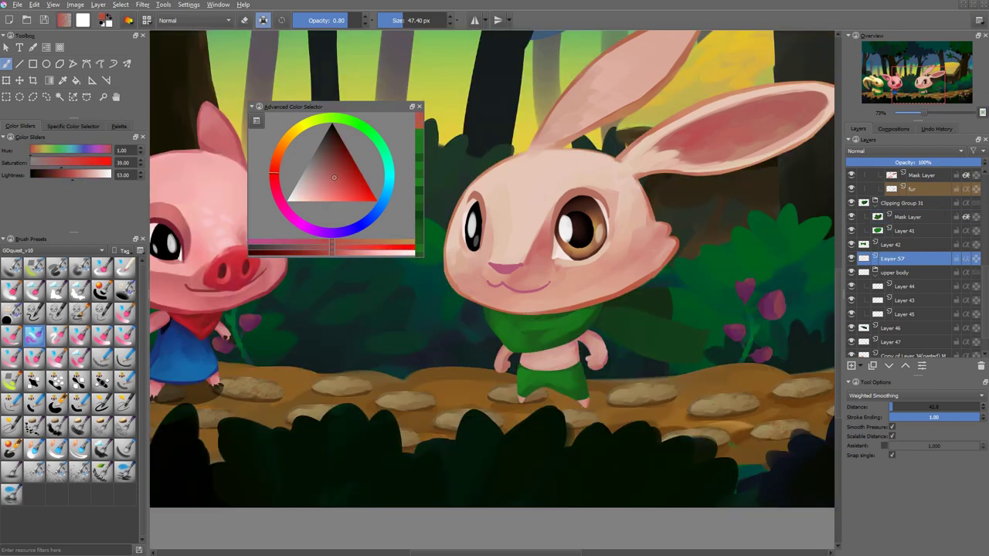
scroll(495, 270, down, 4)
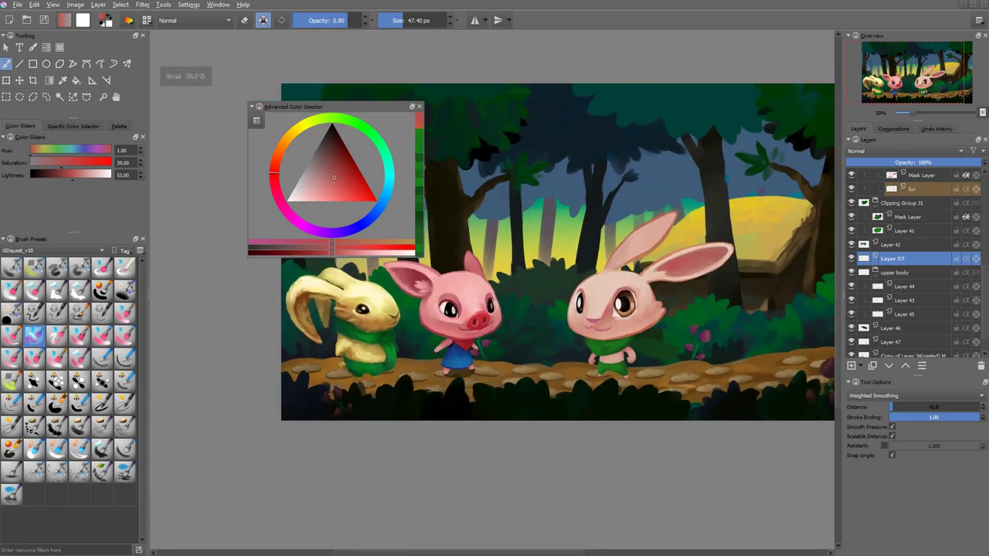
scroll(494, 270, up, 2)
key(Page_Up)
key(Page_Up)
key(Page_Up)
key(ctrl+u)
drag(432, 154, 768, 154)
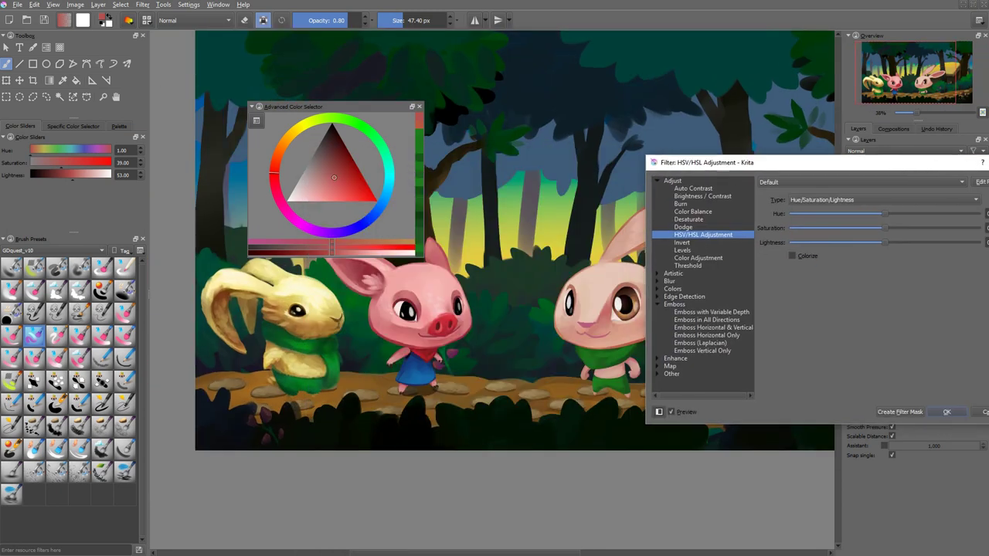
key(Escape)
Repaint the scarf tail on Layer 46 in sampled greens of hue 125 and 135, with the brush at about 62 px.
key(Page_Down)
key(Page_Down)
key(Page_Down)
key(Page_Down)
key(Page_Down)
key(Page_Down)
key(Page_Down)
key(Page_Down)
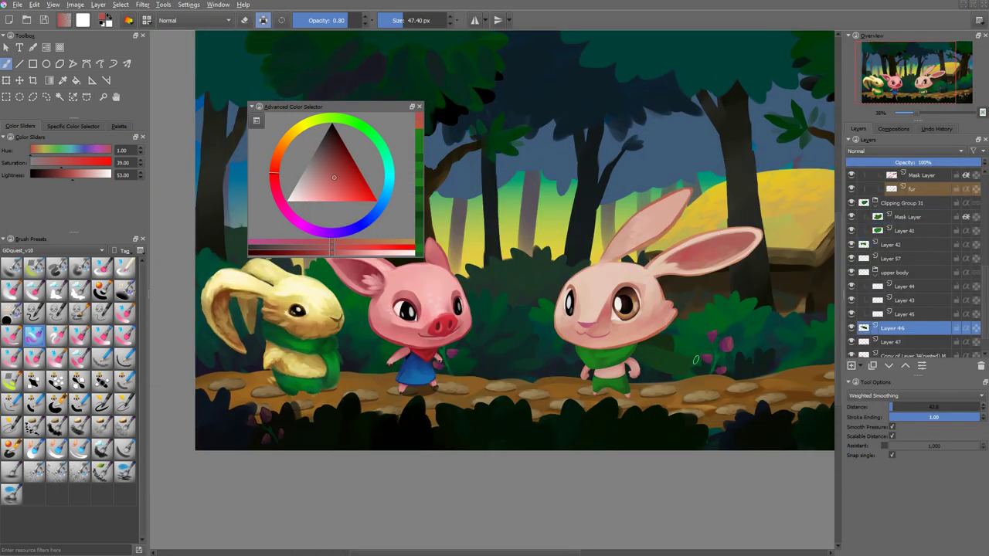
ctrl+click(657, 363)
drag(664, 360, 642, 353)
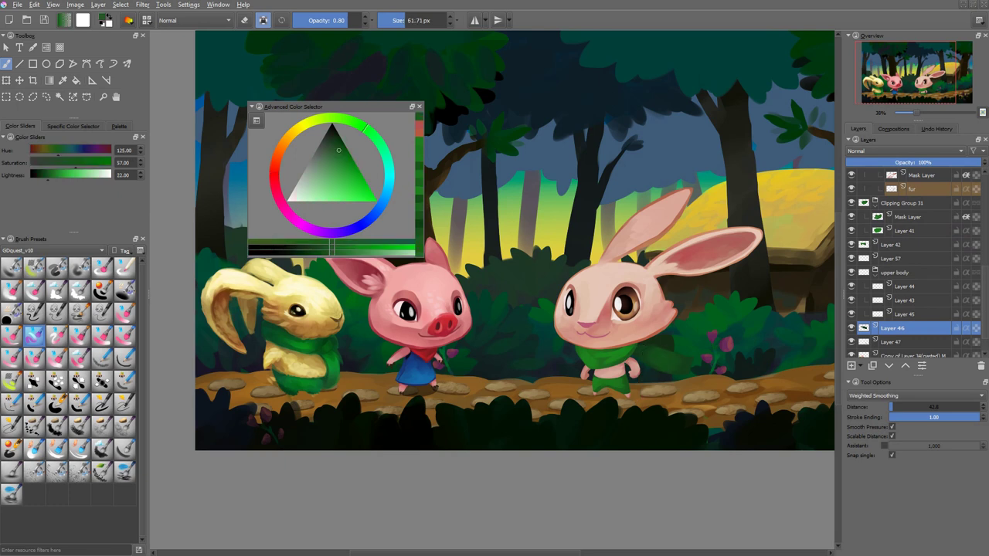
ctrl+click(683, 375)
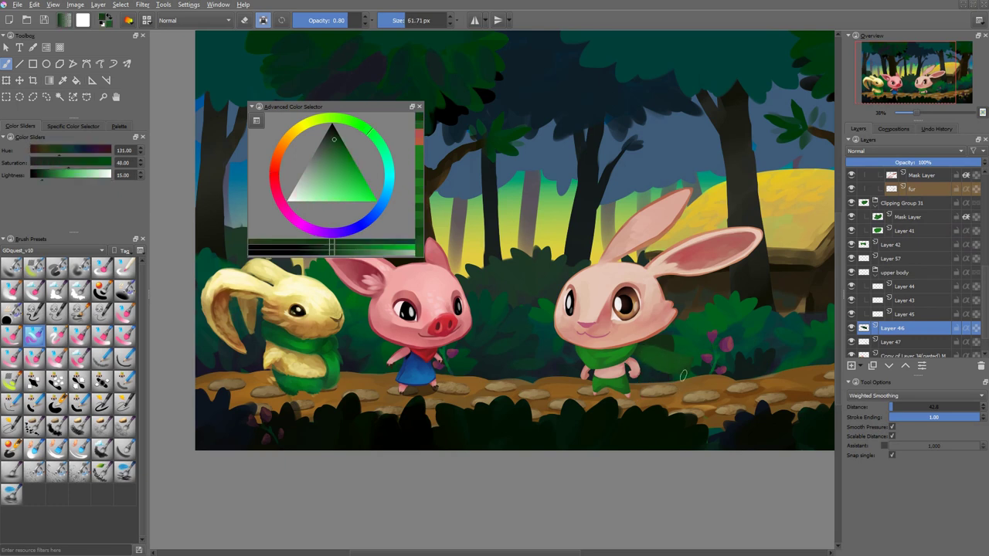
Brighten the back part of the scarf tail on Layer 47 with green hue 125.
key(Page_Down)
ctrl+click(649, 343)
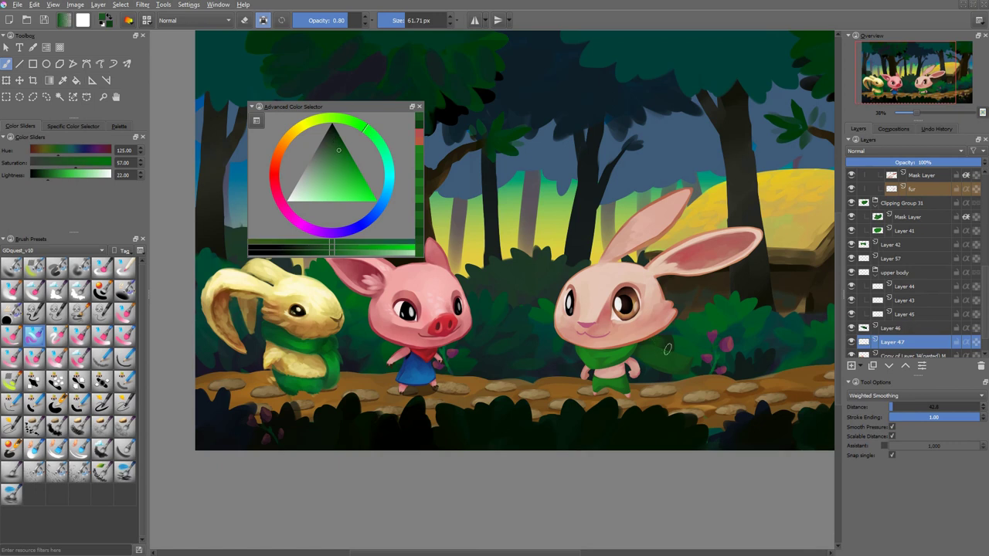
drag(662, 349, 668, 348)
ctrl+click(668, 348)
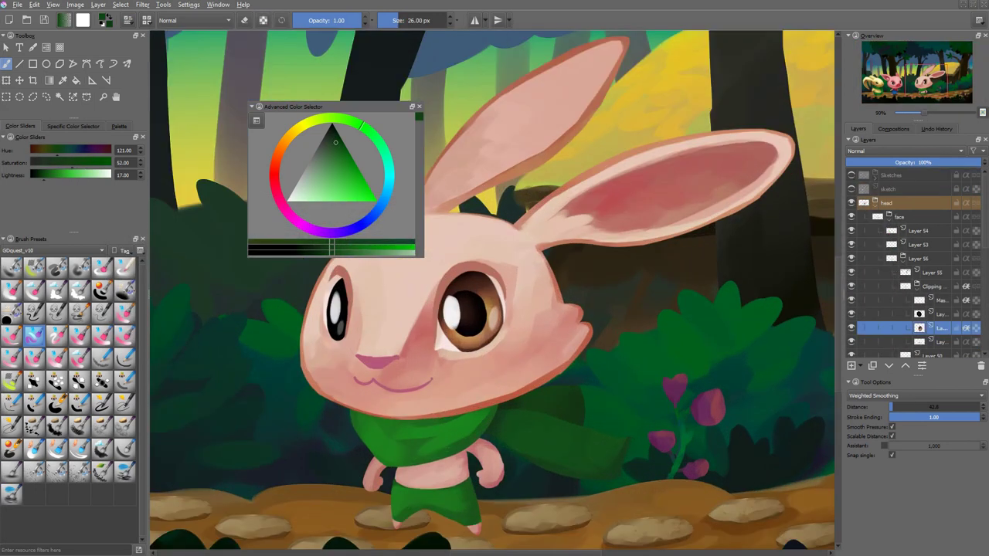
On a new layer above the iris, paint thin brown strokes of hue 16 with a 6.28 px brush and hide the eye highlights.
ctrl+click(480, 336)
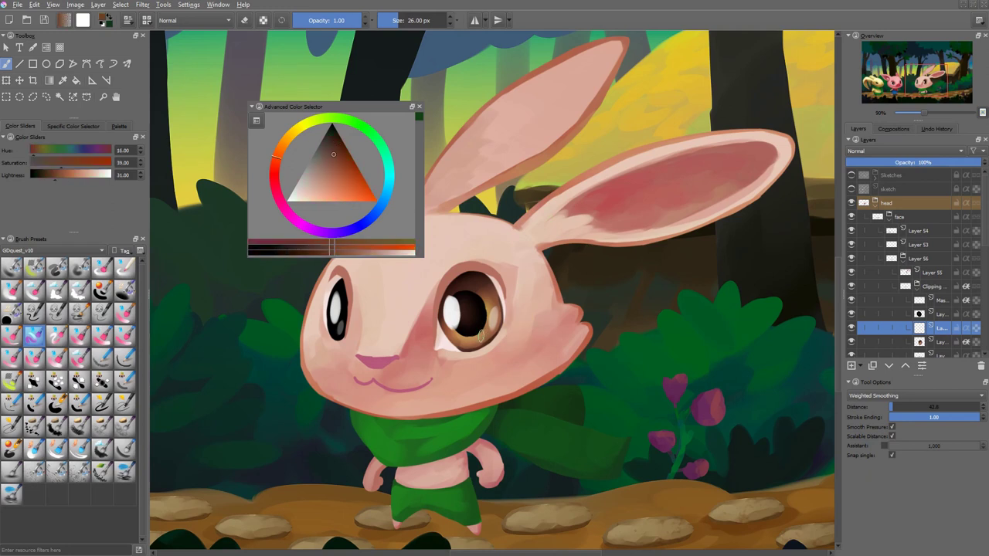
scroll(481, 338, up, 3)
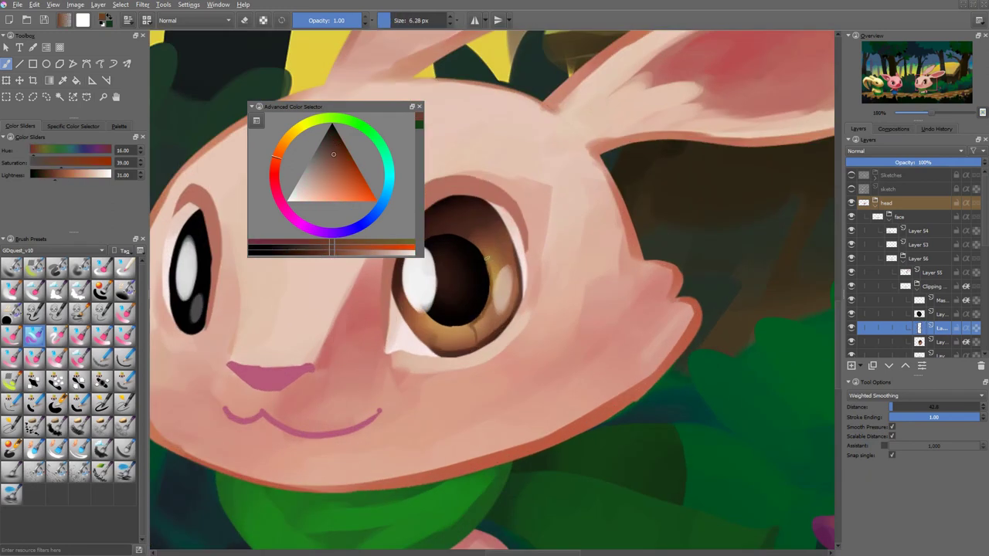
key(Page_Up)
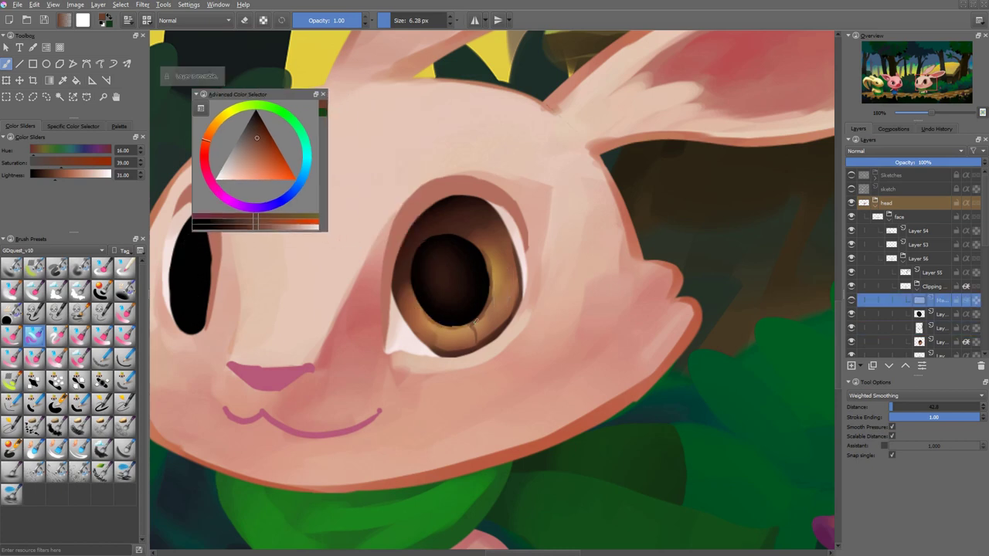
key(Page_Down)
key(Page_Down)
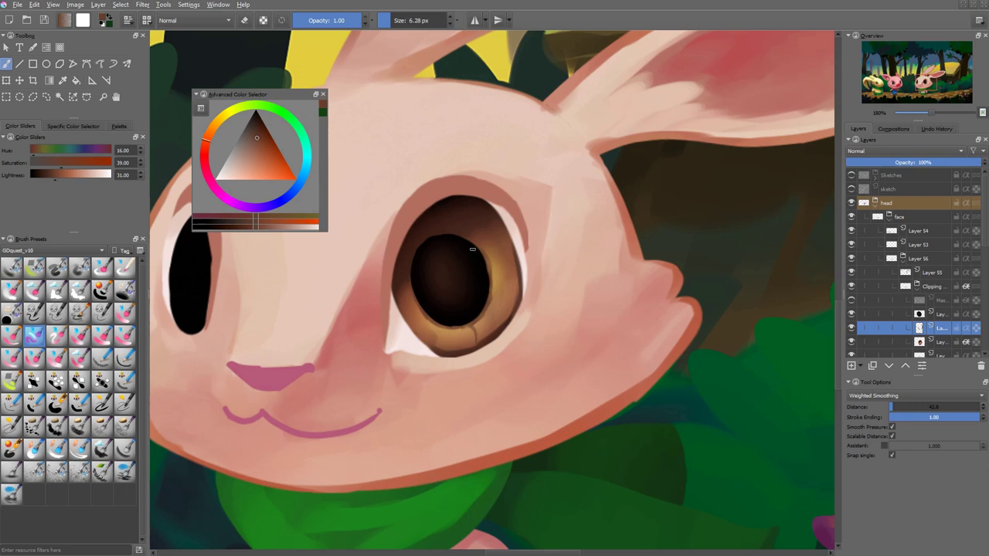
Erase the thin strokes from the large iris and paint a narrow brown rim of hue 20 around the pupil.
key(minus)
key(e)
key(minus)
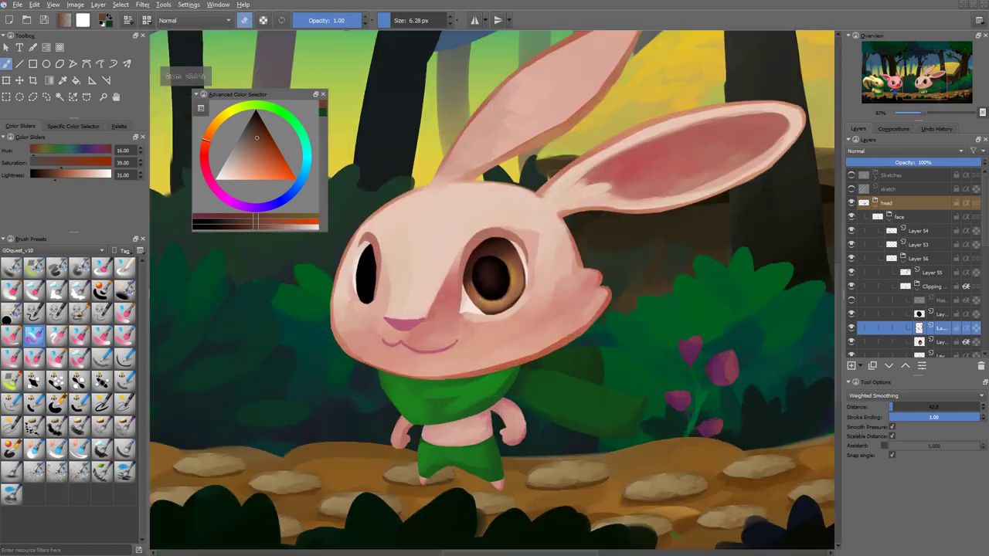
key(plus)
key(plus)
key(plus)
key(e)
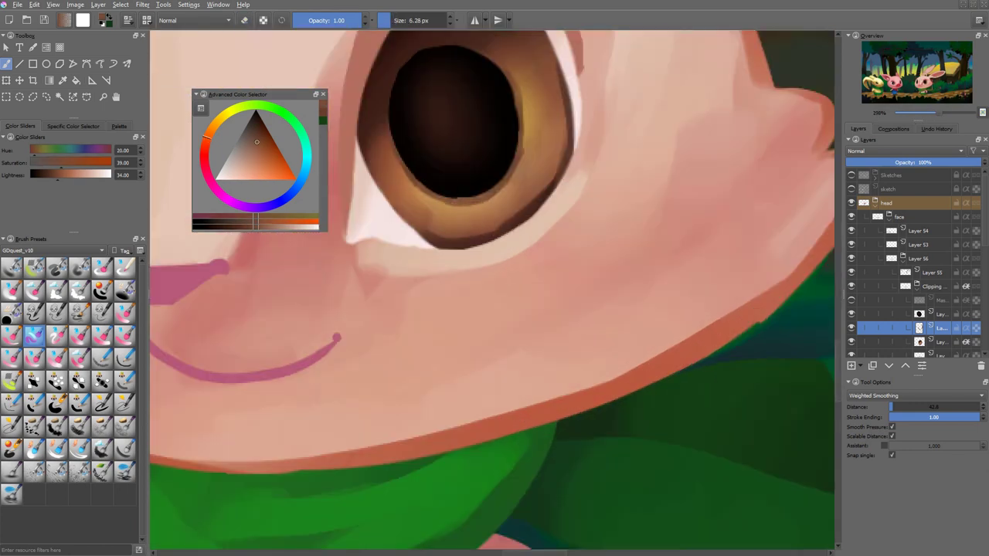
On another new layer, darken the large iris's outer edge with sampled brown hue 15, using a 27.49 px brush.
key(minus)
key(minus)
key(minus)
key(Page_Down)
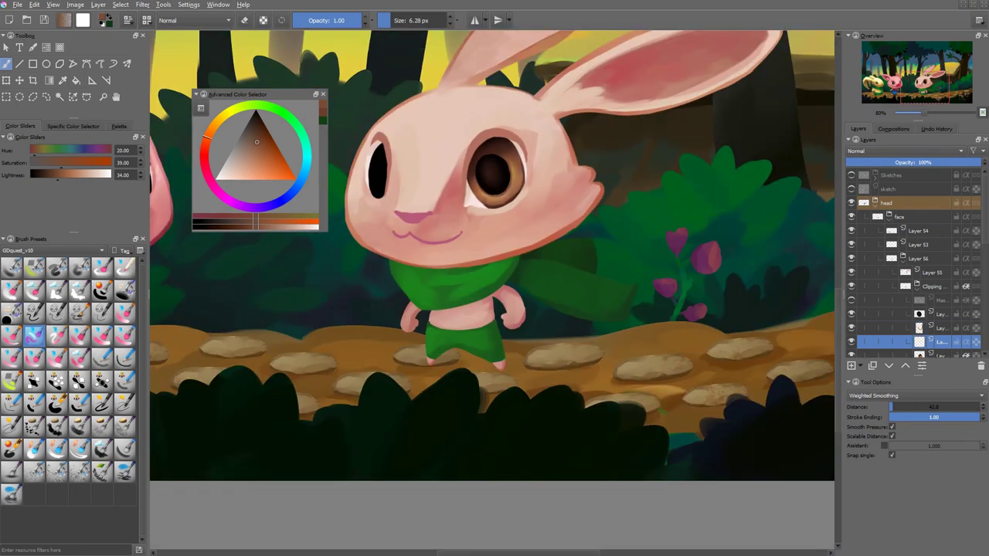
ctrl+click(500, 228)
key(plus)
key(plus)
ctrl+click(467, 204)
key(bracketright)
key(bracketright)
key(bracketright)
key(bracketright)
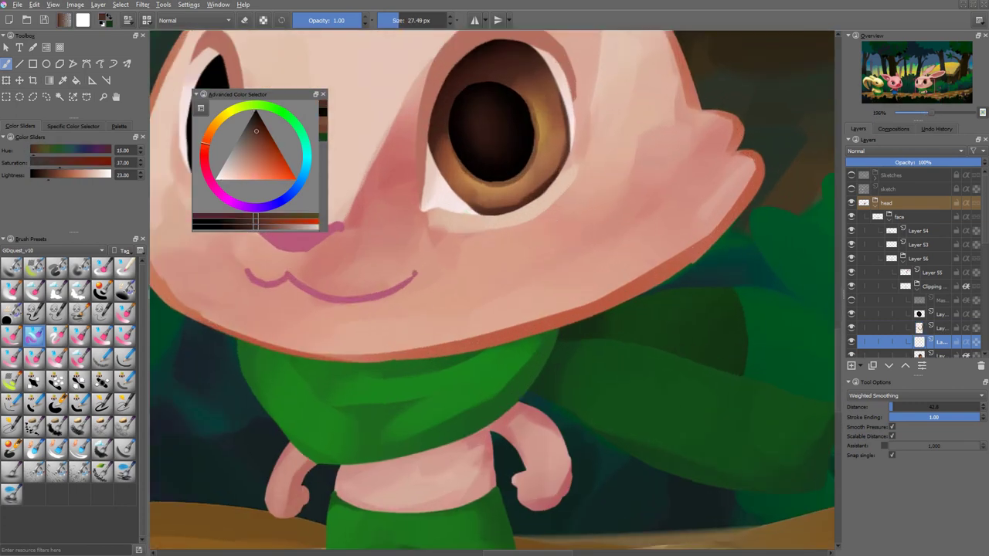
drag(454, 202, 516, 204)
drag(562, 139, 555, 79)
Break up the iris's dark outer edge with a 13.26 px eraser and show the eye highlights again.
key(e)
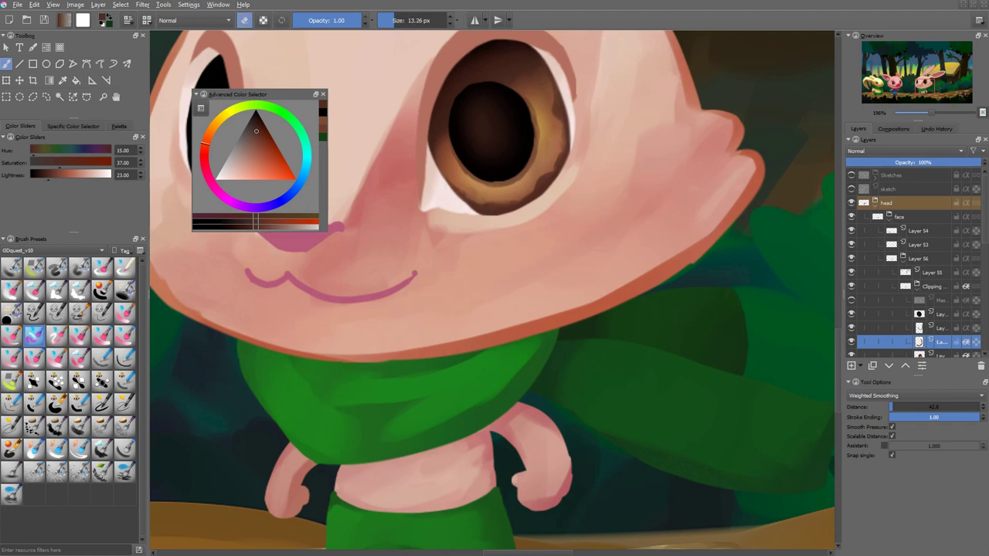
key(e)
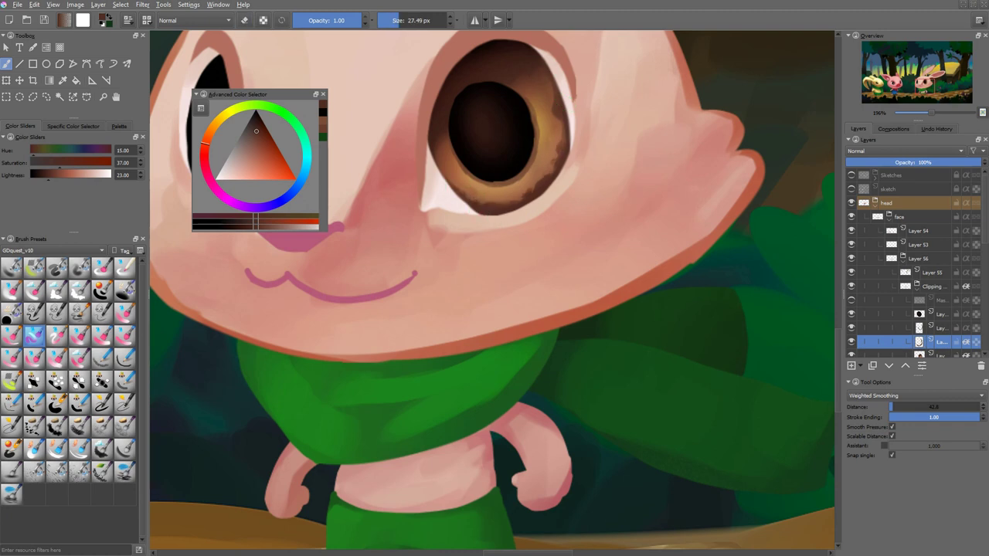
key(e)
key(2)
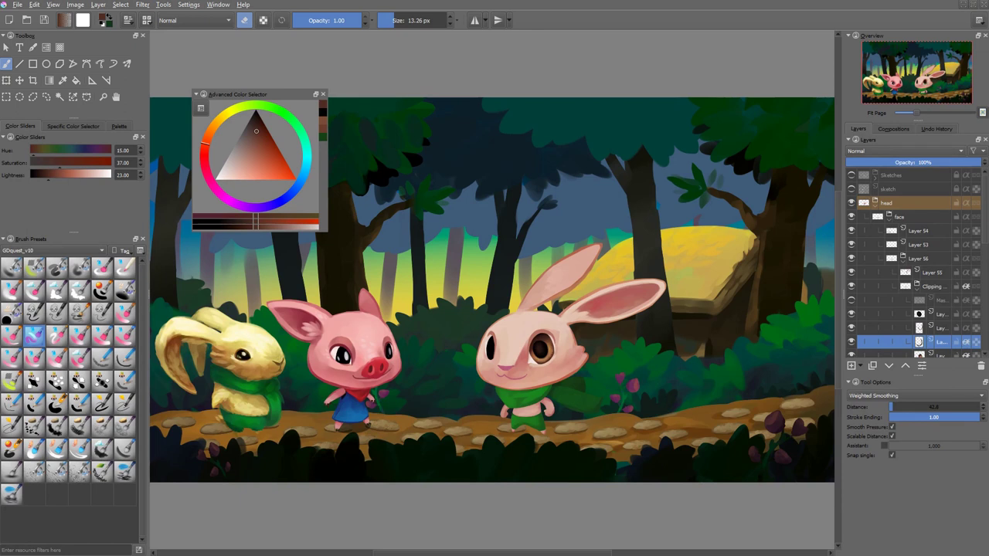
click(939, 300)
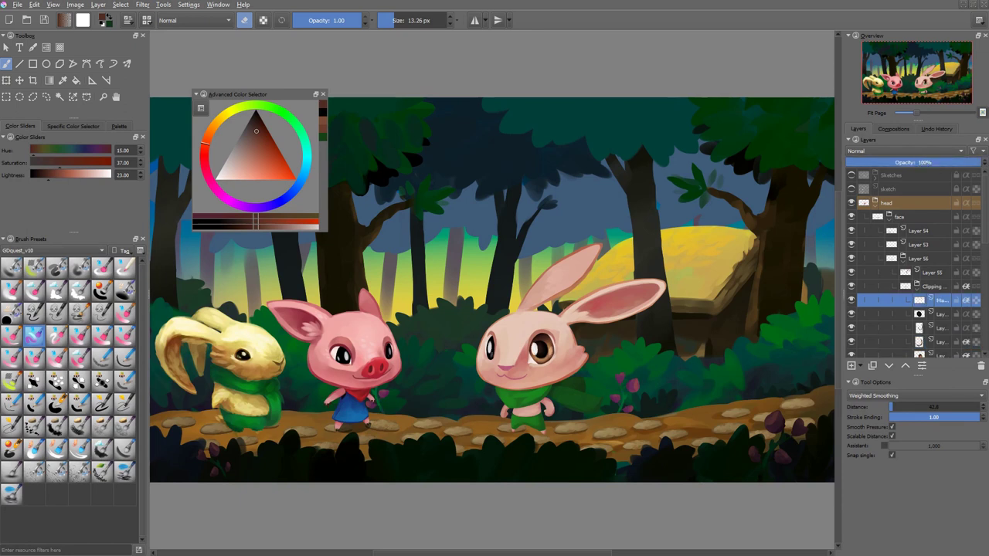
Paint the large pupil in dark browns of hue 25 and 15 with a 27.49 px brush, with the highlights hidden.
scroll(560, 371, up, 3)
key(e)
ctrl+click(495, 309)
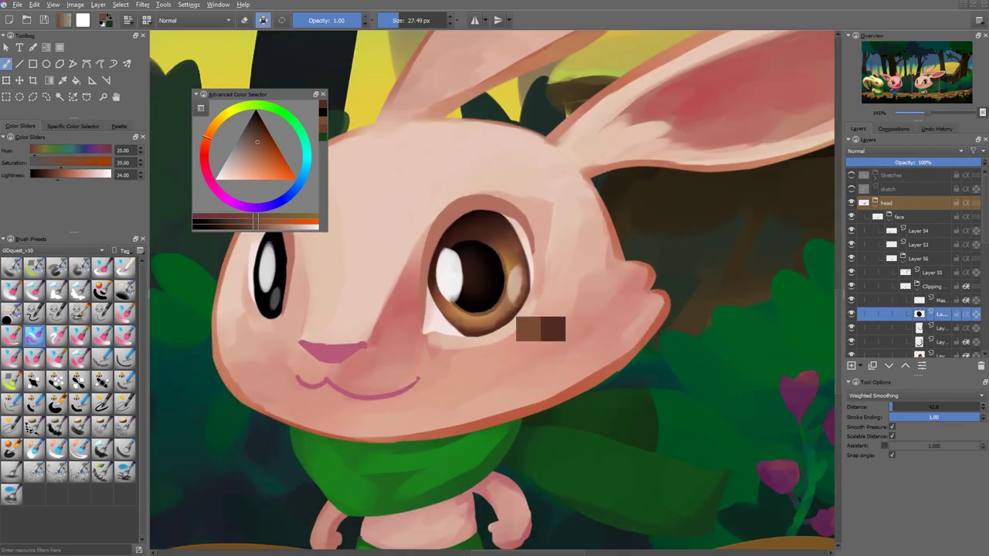
ctrl+click(486, 304)
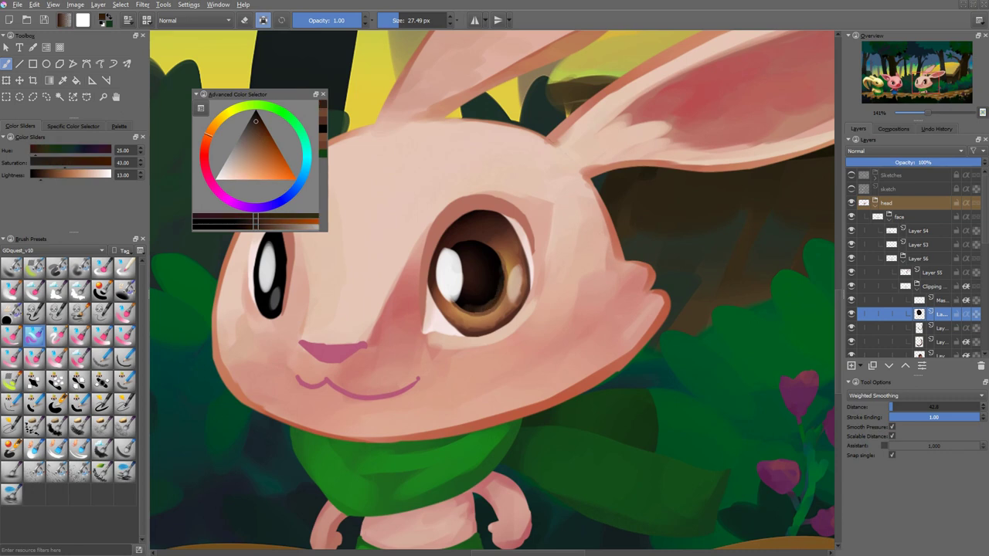
key(h)
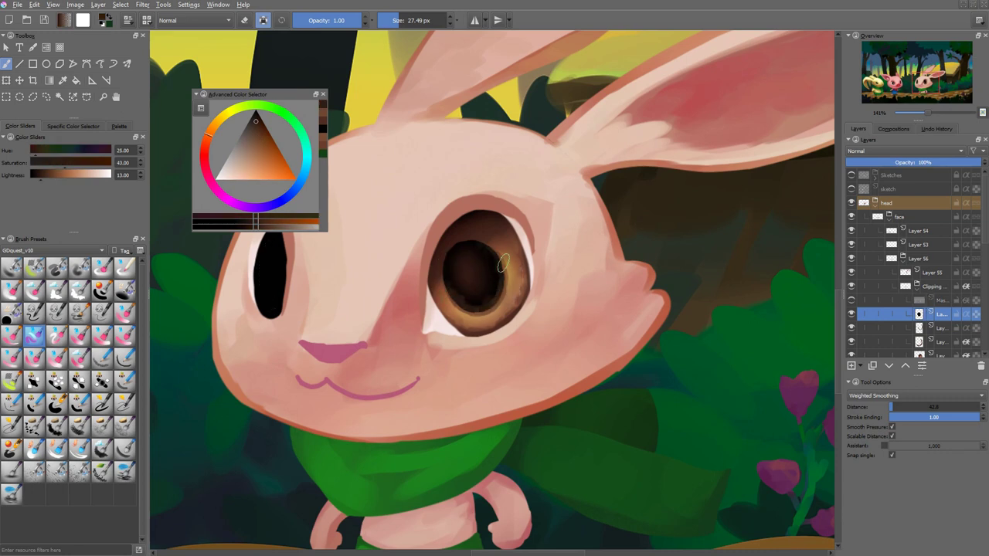
ctrl+click(449, 263)
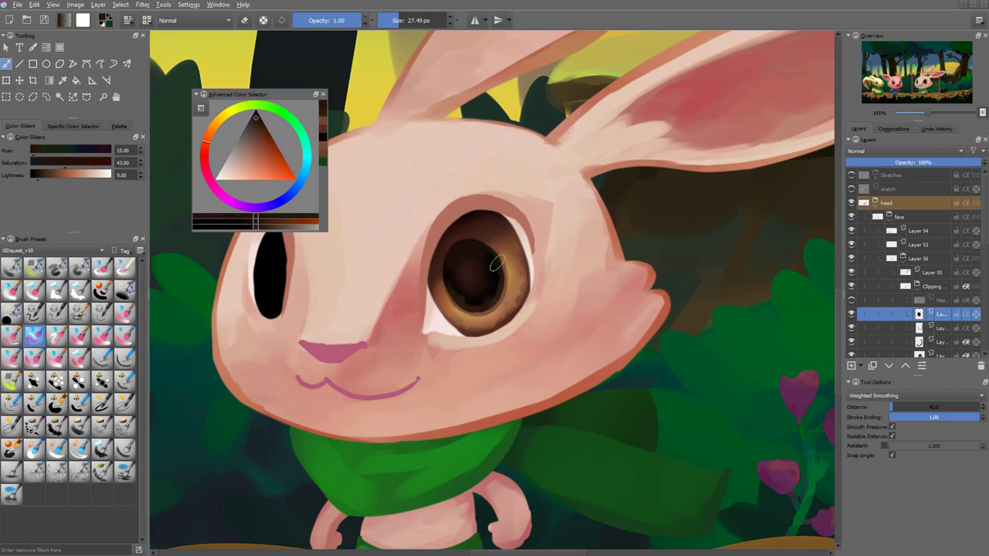
On the iris layer, shade the upper iris in dark browns of hue 4 to 14, reducing the brush to 12.35 px.
key(Page_Down)
key(Page_Down)
key(Page_Down)
ctrl+click(516, 242)
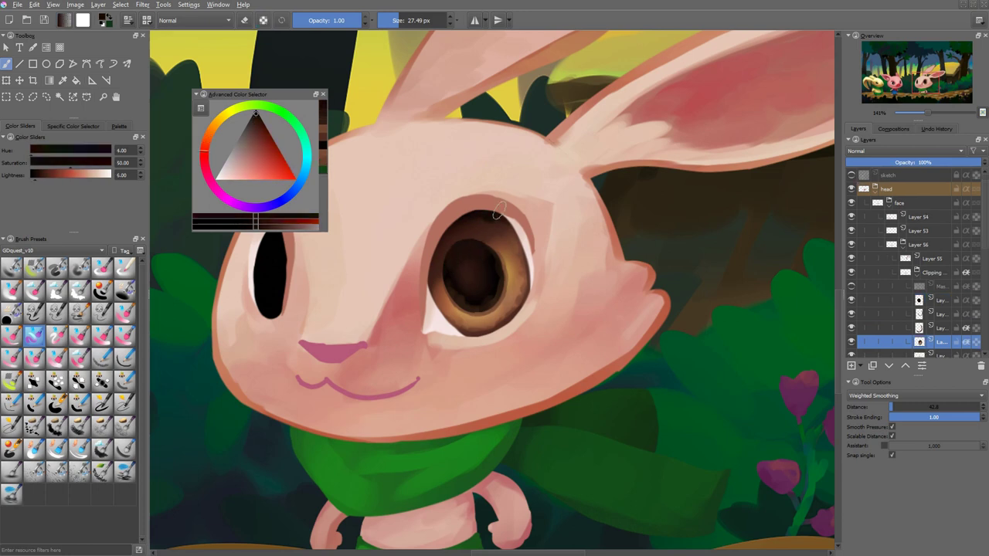
key(bracketleft)
key(bracketleft)
ctrl+click(442, 236)
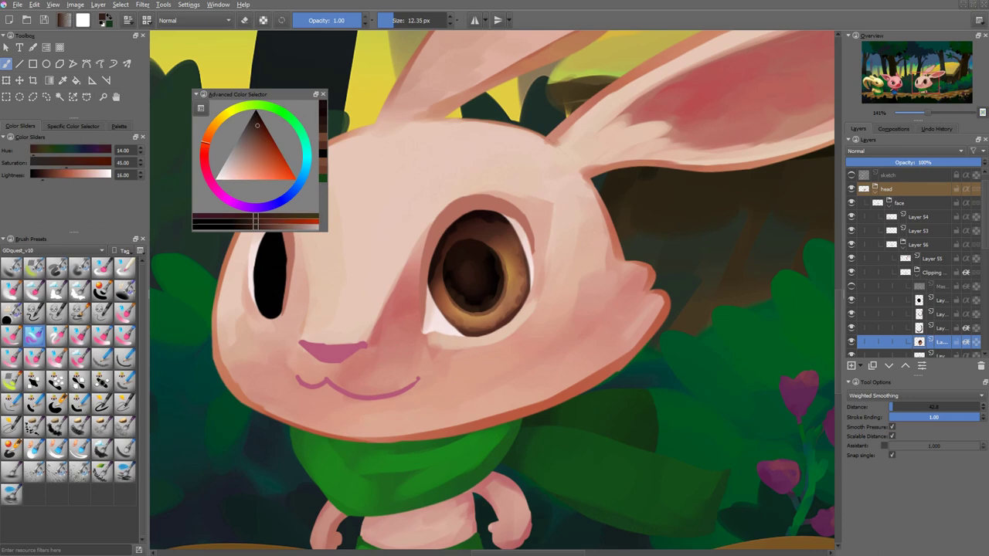
ctrl+click(469, 227)
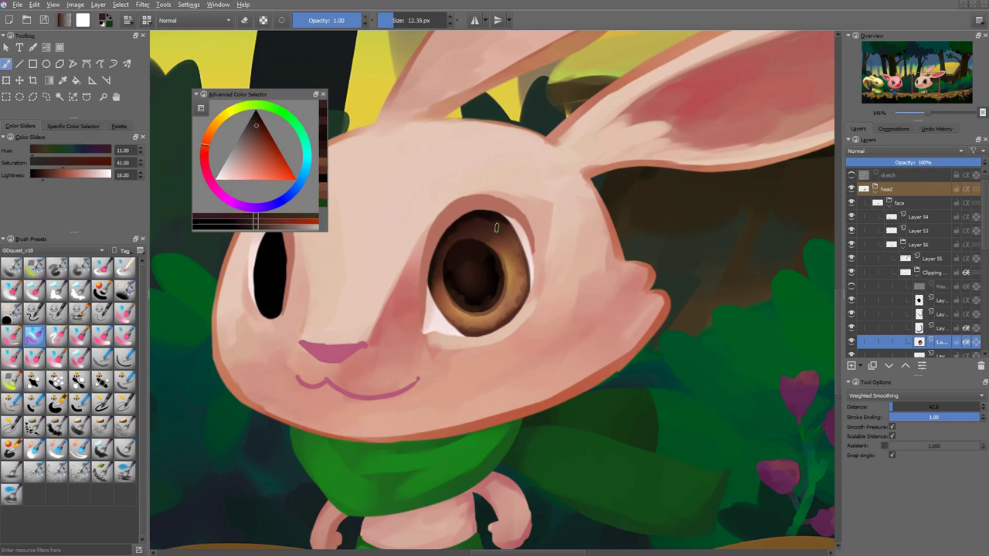
ctrl+click(512, 229)
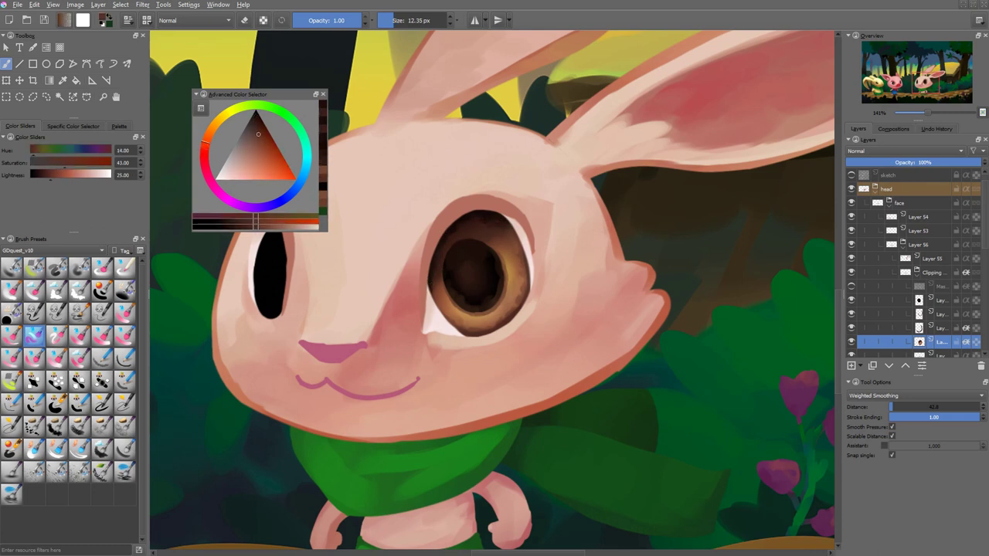
ctrl+click(496, 244)
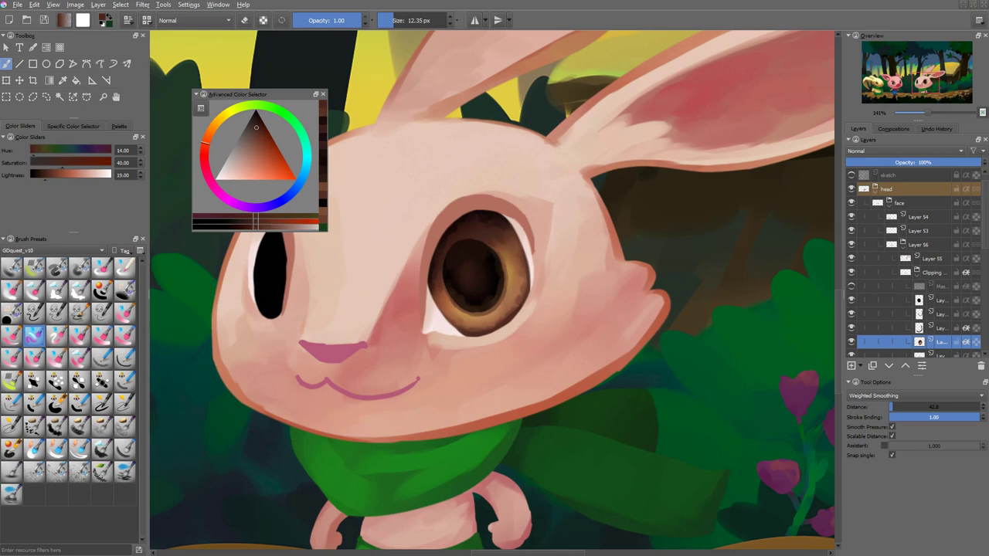
Refine the brown shading on the iris's left side and top with sampled tones, using a 24.62 px brush.
scroll(519, 256, down, 10)
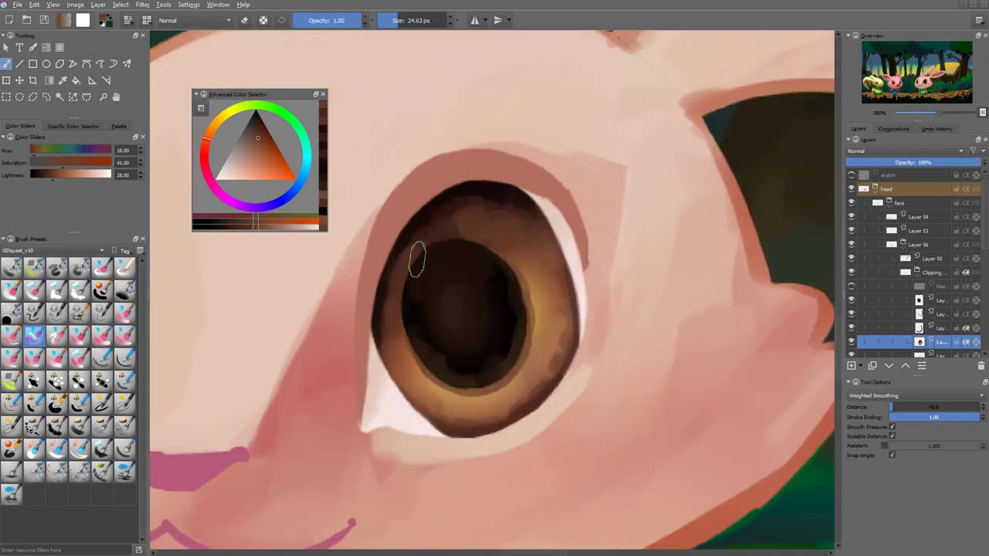
drag(386, 297, 394, 340)
ctrl+click(470, 221)
drag(456, 232, 533, 224)
mouse_move(479, 201)
mouse_down()
mouse_move(445, 220)
mouse_move(487, 210)
mouse_up()
ctrl+click(479, 243)
Blend dark browns of hue 8 and 10 along the iris's upper left edge with brush opacity 0.60.
key(i)
key(i)
key(i)
key(i)
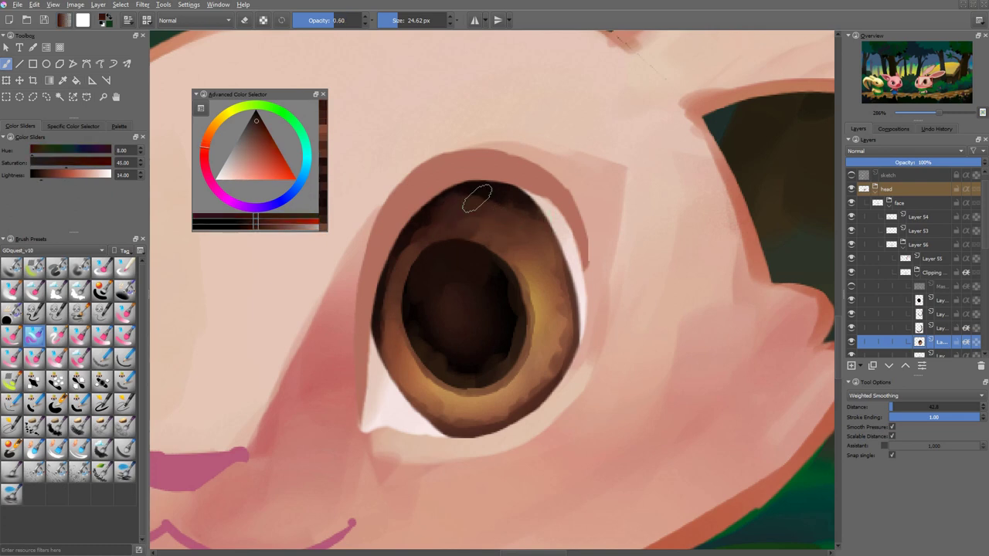
mouse_move(404, 248)
mouse_down()
mouse_move(384, 344)
mouse_move(389, 281)
mouse_move(386, 332)
mouse_up()
ctrl+click(386, 262)
ctrl+click(403, 242)
key(2)
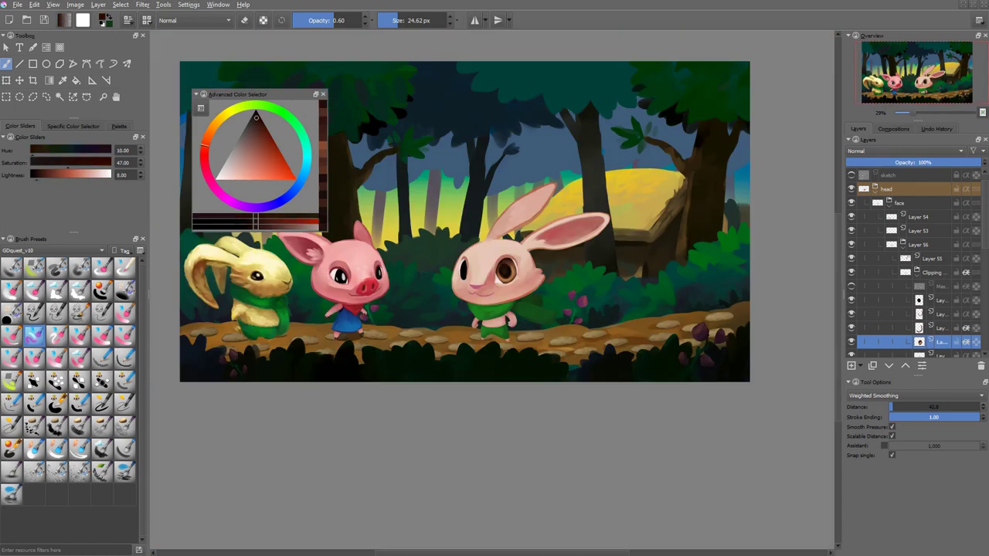
On a new layer, paint fine golden streaks of hue 36 across the iris at opacity 1.00 with a 9.80 px brush.
scroll(506, 270, up, 10)
ctrl+click(558, 159)
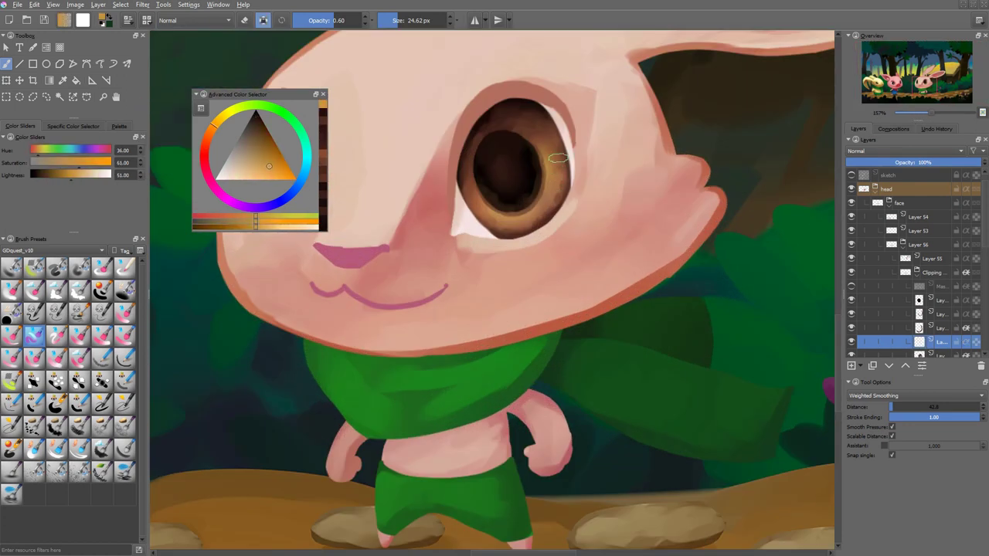
drag(558, 158, 539, 144)
key(o)
key(o)
key(o)
key(o)
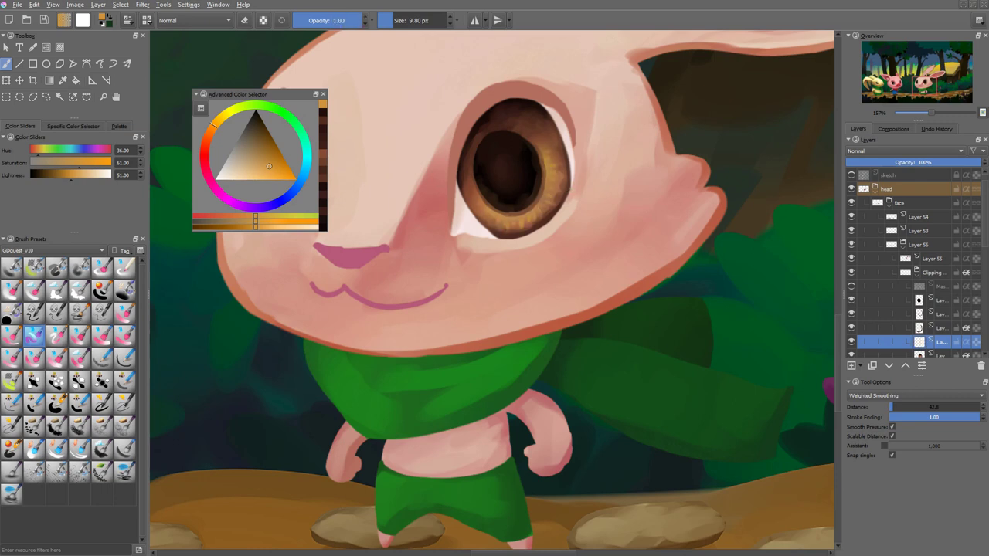
key(2)
scroll(582, 81, up, 8)
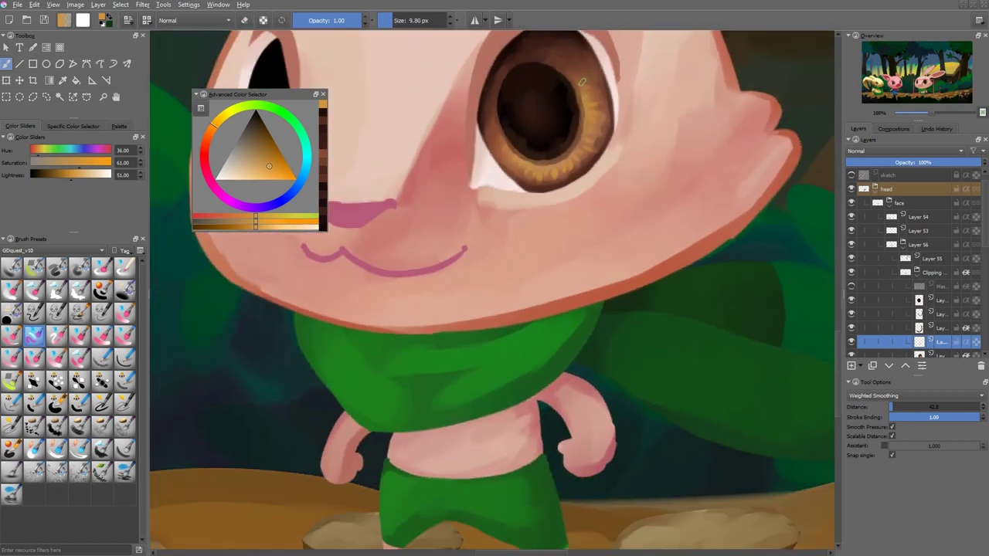
key(2)
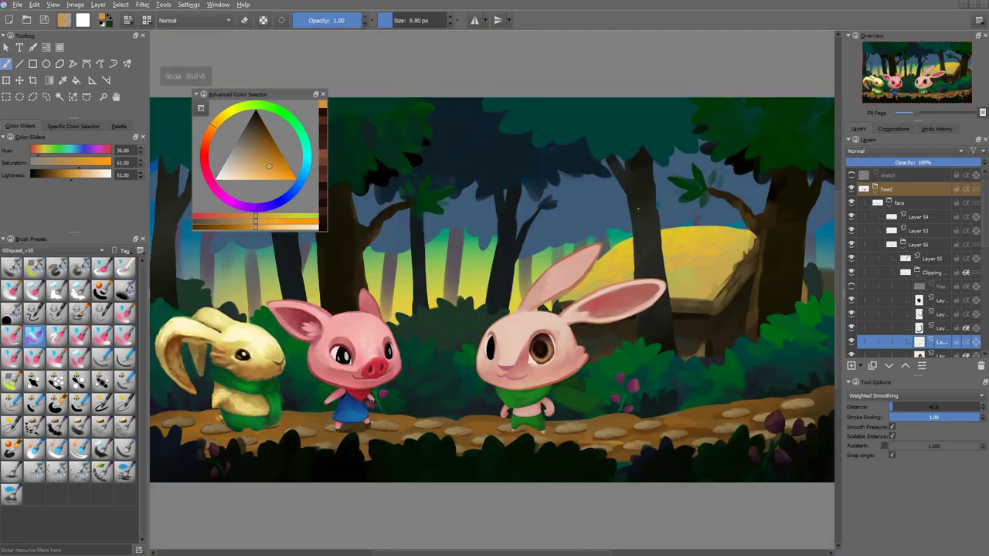
Show the eye highlights and tint the large eye's reflections in warm tones, from orange hue 28 to cream hue 37.
click(919, 286)
key(slash)
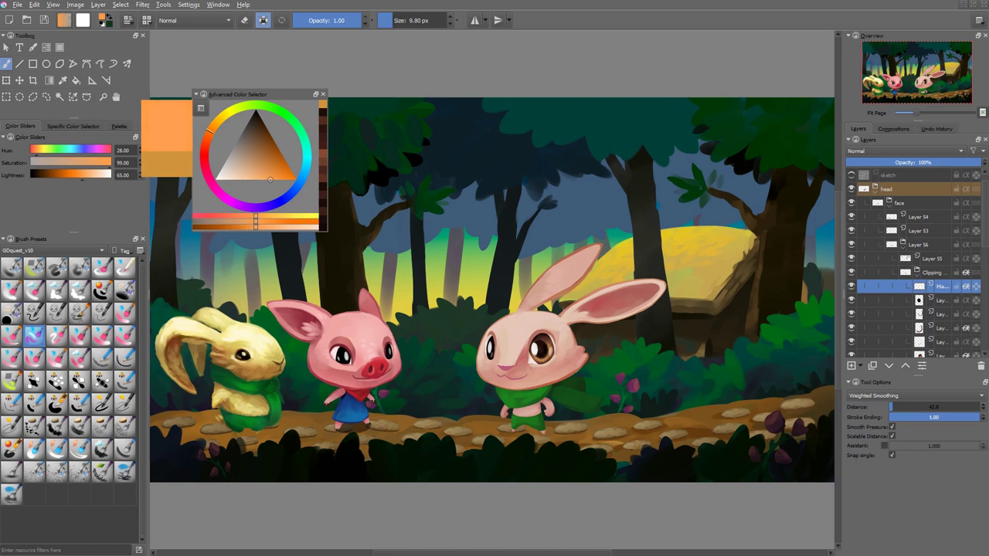
key(shift+BackSpace)
ctrl+click(534, 349)
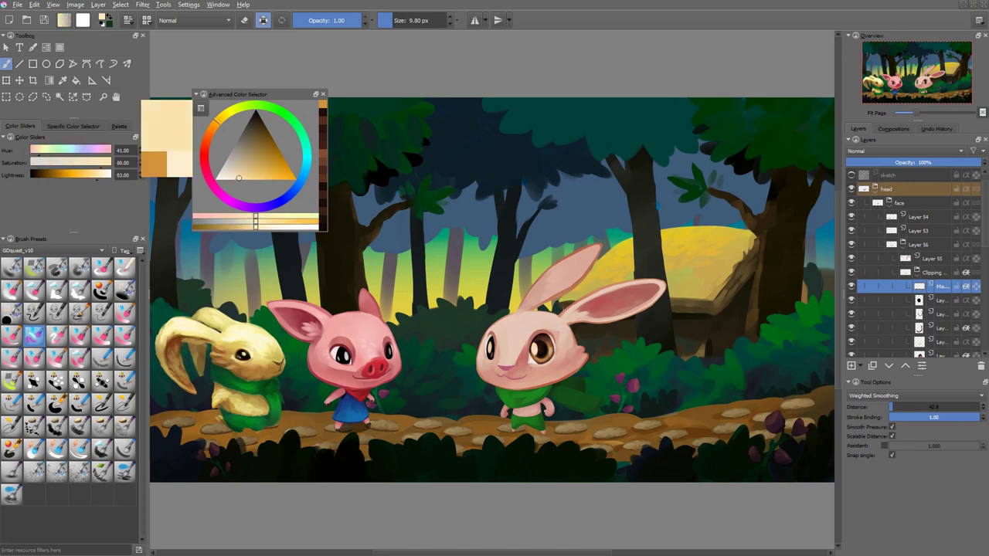
ctrl+click(535, 349)
ctrl+click(535, 349)
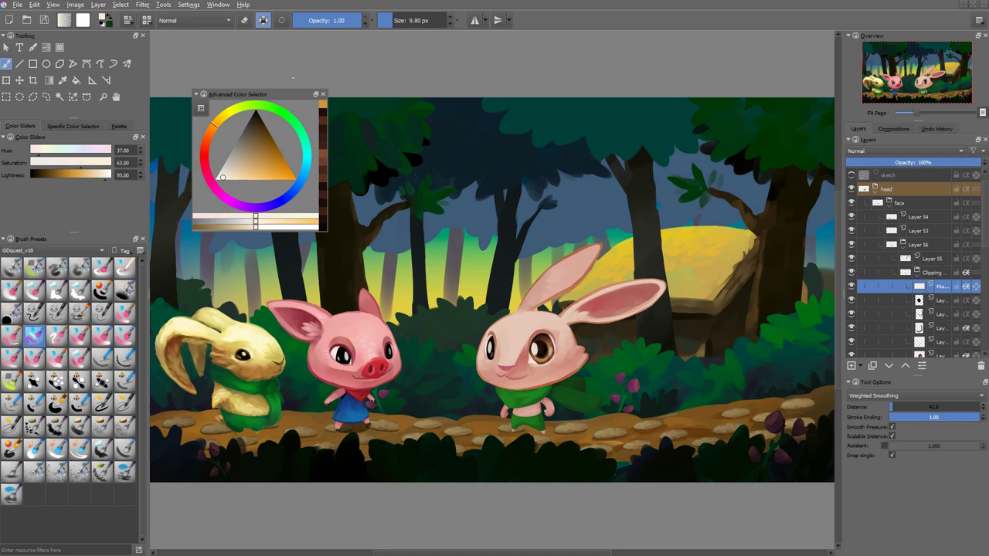
Draw a freehand selection around the small eye and recolour its iris in brown hue 21.
scroll(502, 376, up, 5)
ctrl+click(503, 376)
key(q)
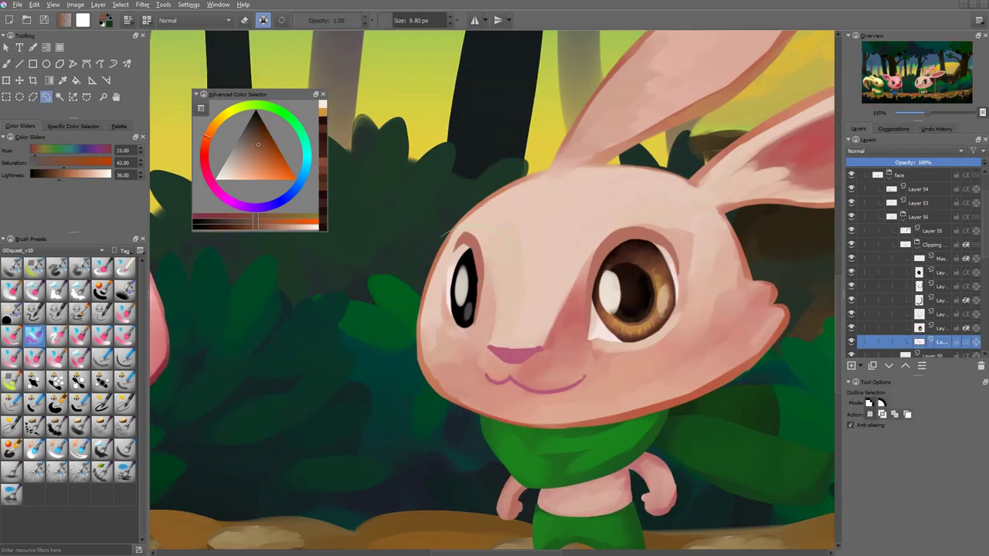
drag(446, 232, 456, 228)
key(b)
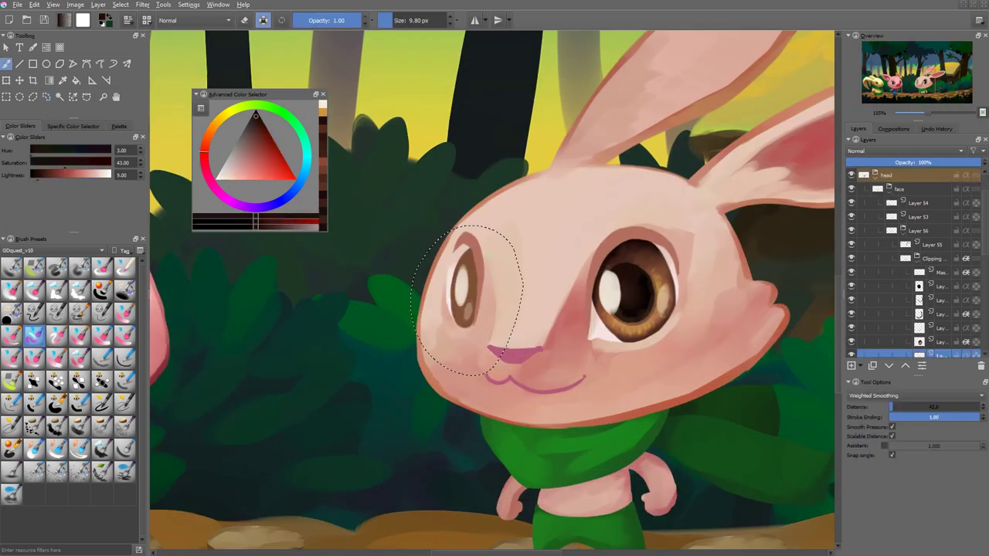
Sample golden brown hue 30 from the large eye and texture the small eye's iris with a 15.97 px brush.
ctrl+click(622, 296)
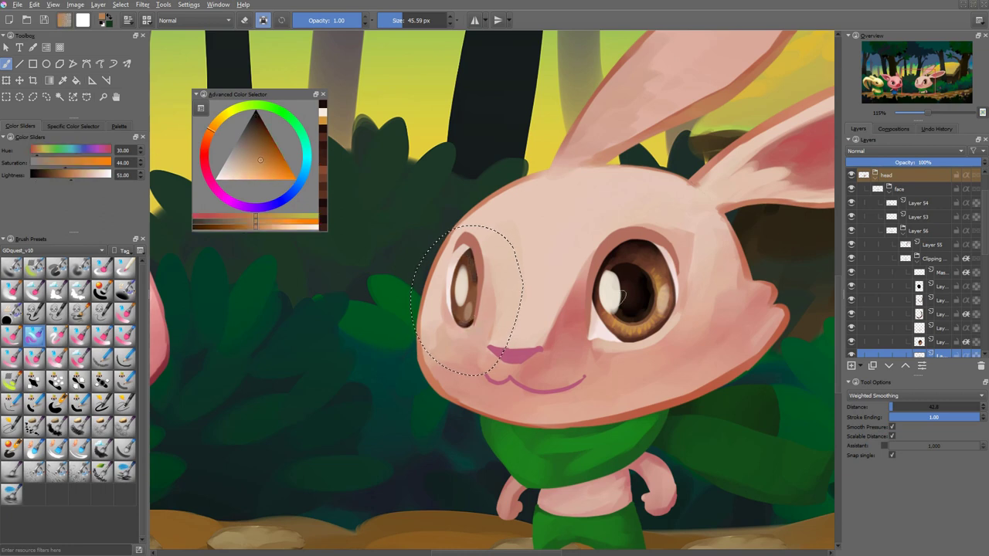
key(bracketleft)
key(bracketleft)
key(bracketleft)
key(bracketleft)
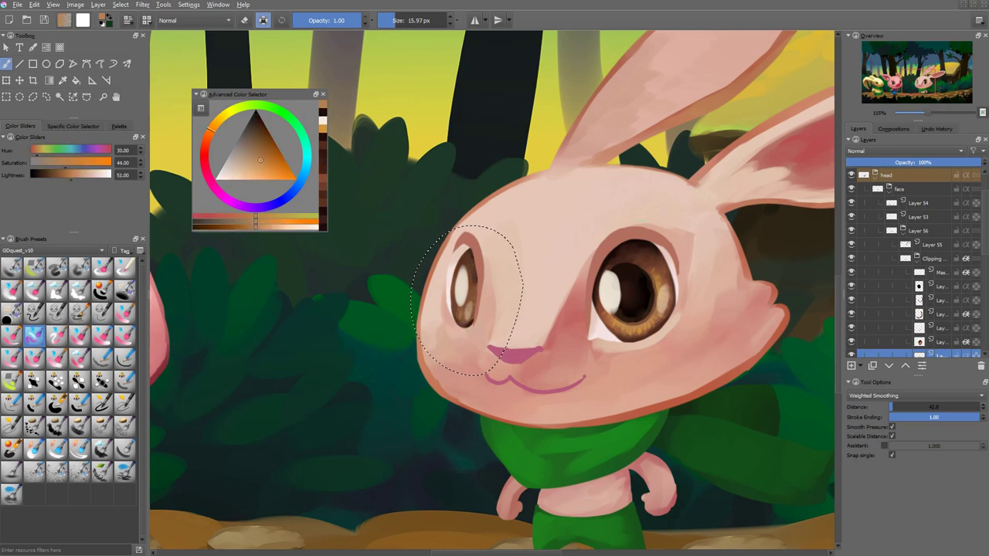
On the pupil layer, draw an elliptical selection of 47 × 85 px over the small eye and adjust the selection's position and tilt.
click(938, 286)
key(j)
drag(456, 263, 487, 323)
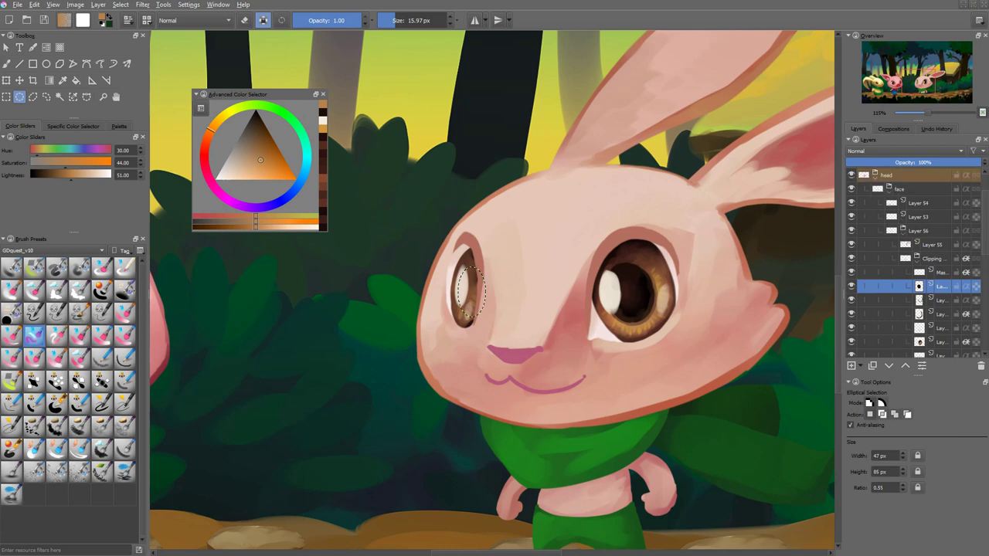
key(ctrl+t)
scroll(522, 274, down, 4)
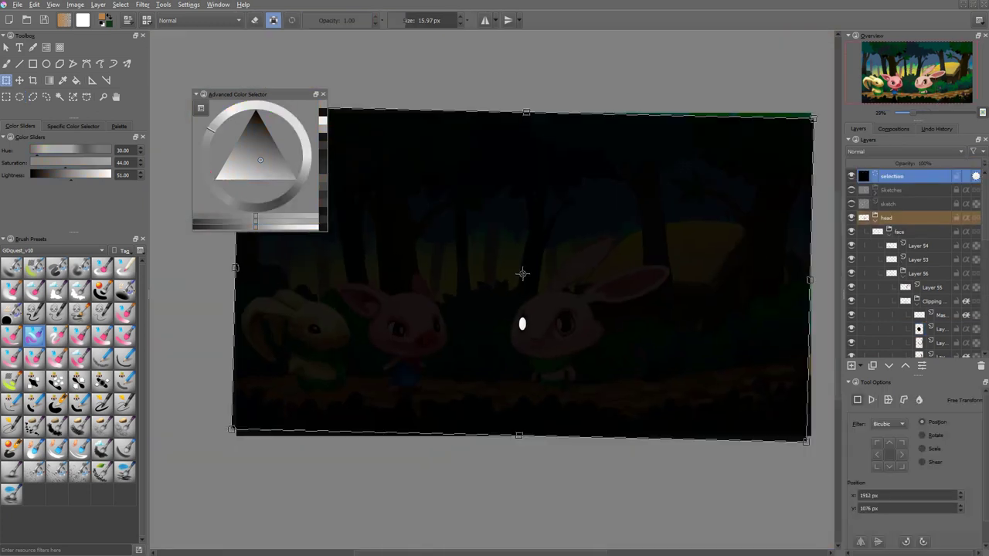
key(Return)
scroll(564, 341, up, 3)
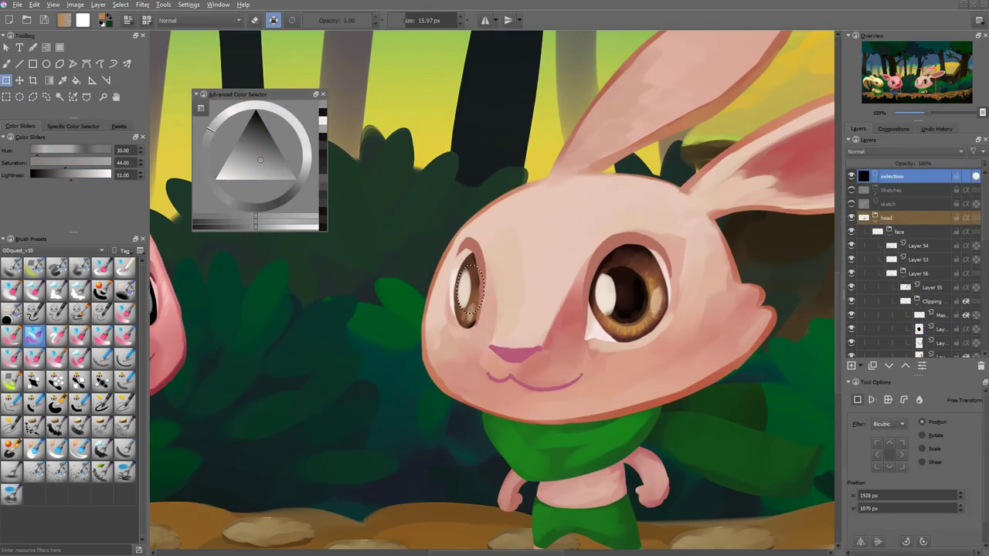
key(t)
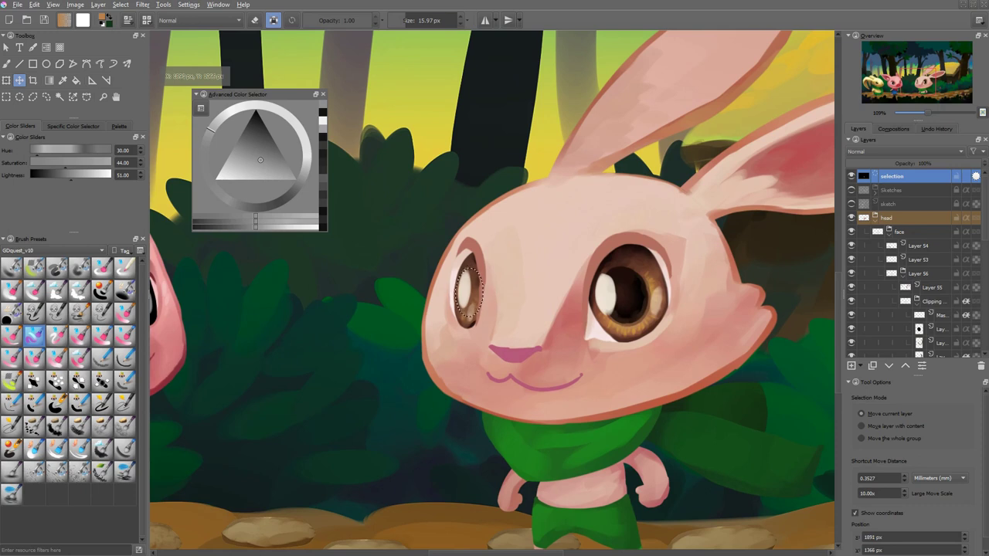
Fill the elliptical selection with black as the small eye's pupil and clear the selection.
click(919, 327)
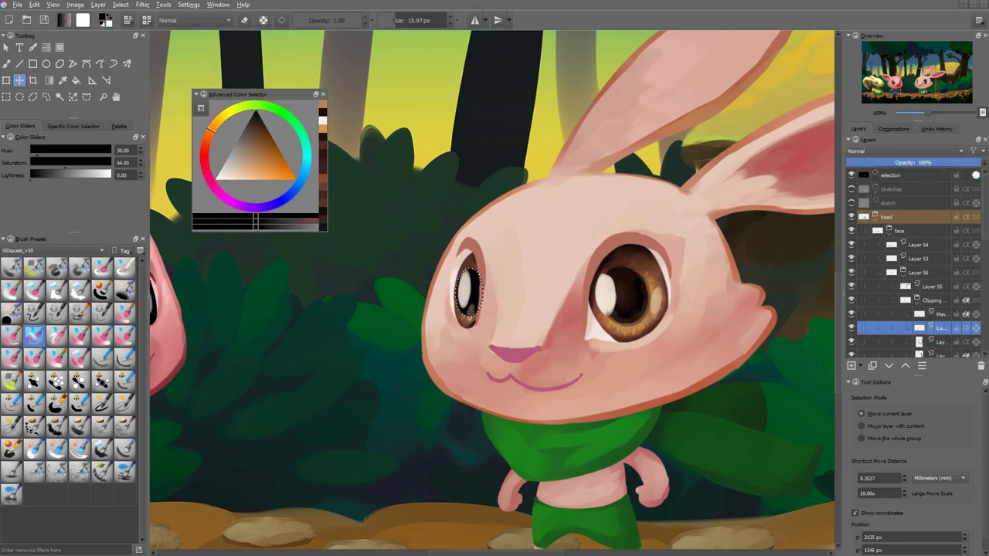
scroll(493, 291, down, 3)
key(ctrl+shift+a)
scroll(485, 298, up, 5)
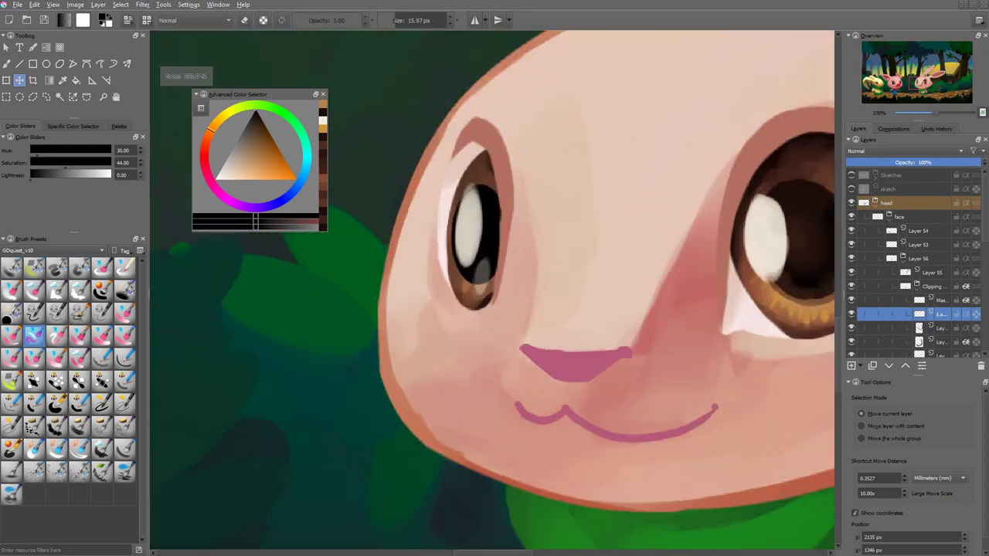
Erase the small eye's lower reflection, adjust its main highlight with a free transform, and clear the selection.
key(ctrl+shift+d)
key(ctrl+t)
drag(516, 321, 508, 302)
key(Return)
scroll(470, 244, down, 5)
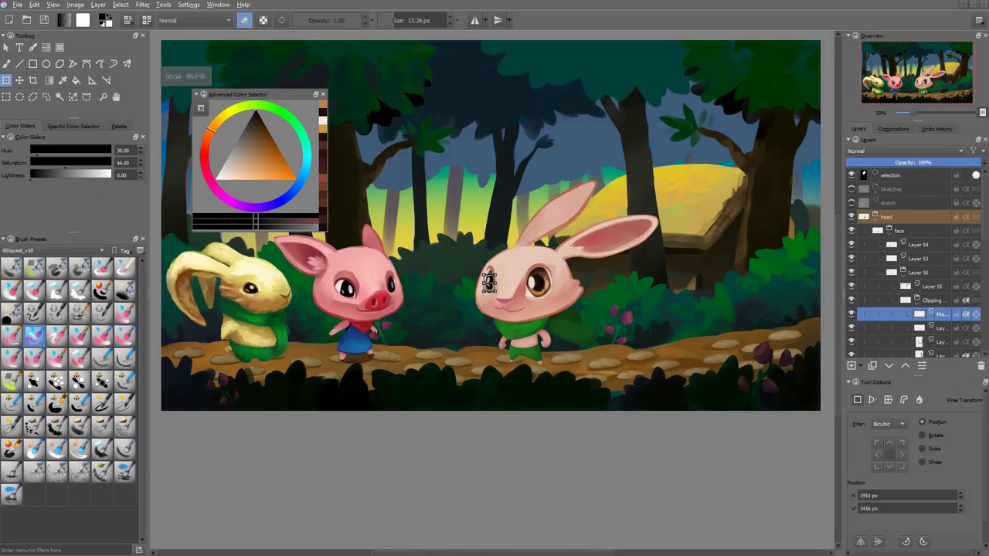
key(t)
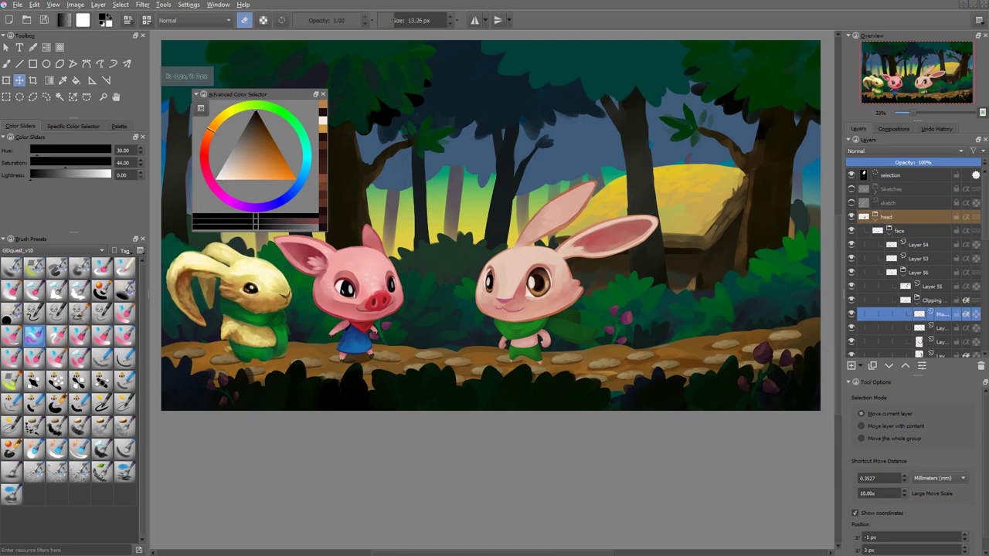
scroll(476, 254, up, 2)
key(ctrl+shift+a)
On Layer 53, recolour the rabbit's nose in crimson hue 348.
key(b)
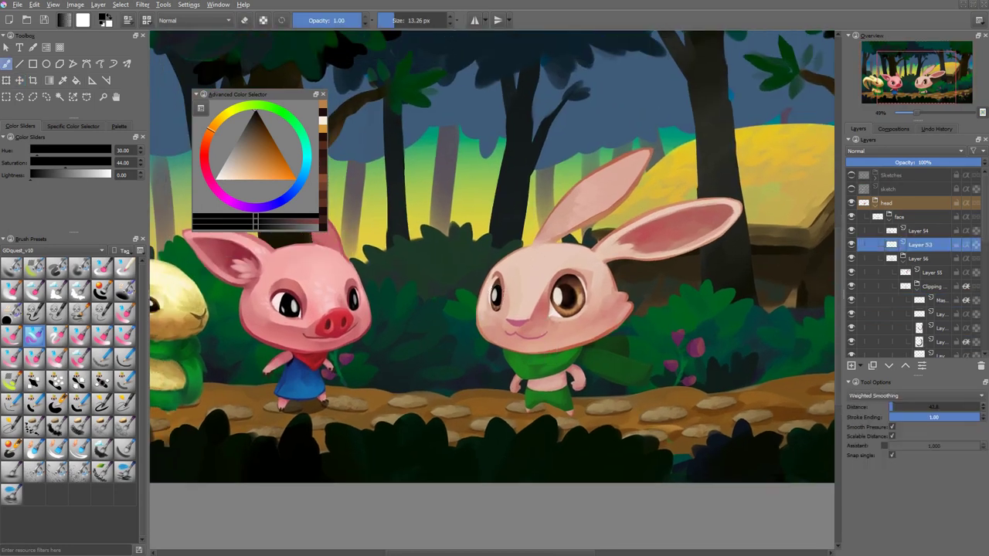
scroll(541, 325, up, 1)
right_click(538, 319)
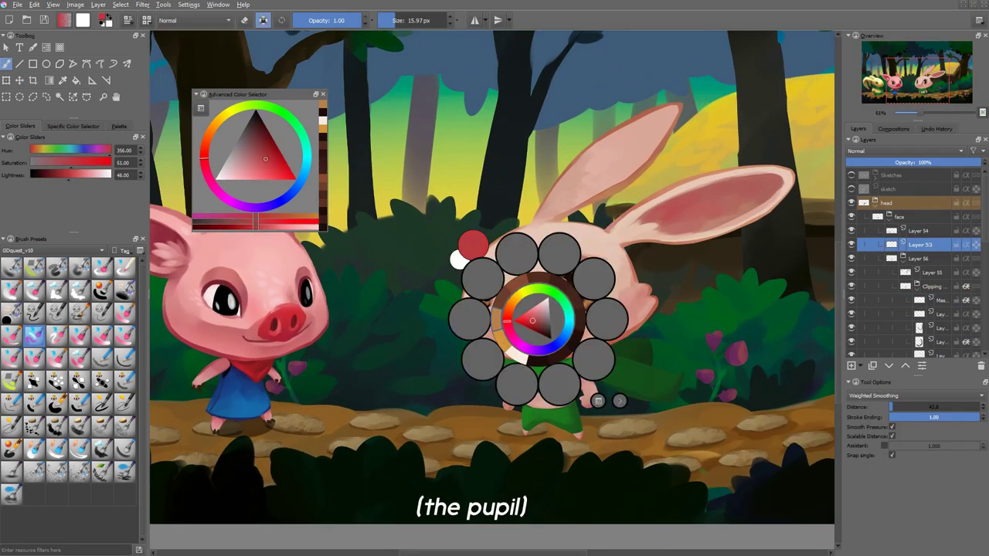
click(539, 318)
scroll(540, 326, up, 4)
Refine the nose's lower contour with a 15.97 px brush and a 13.26 px eraser.
key(e)
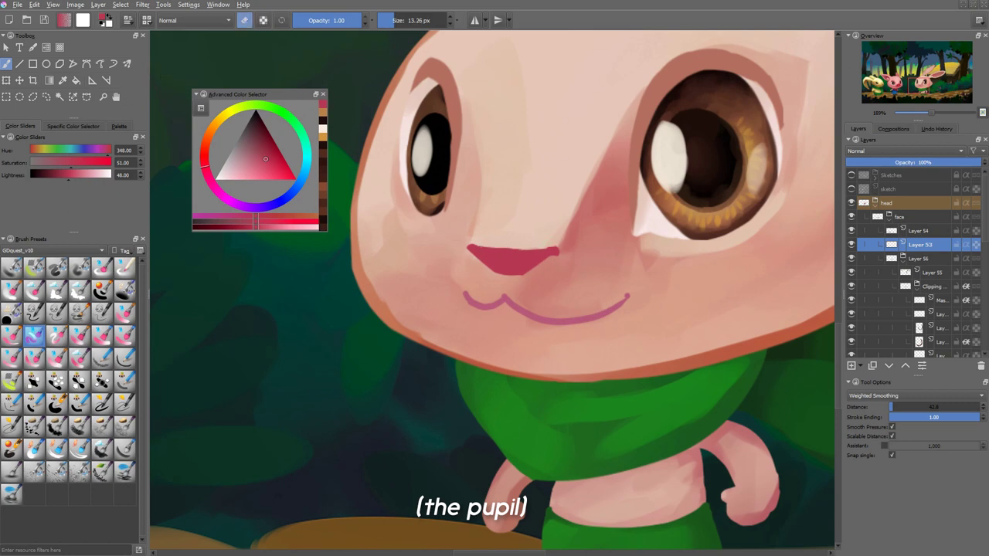
key(e)
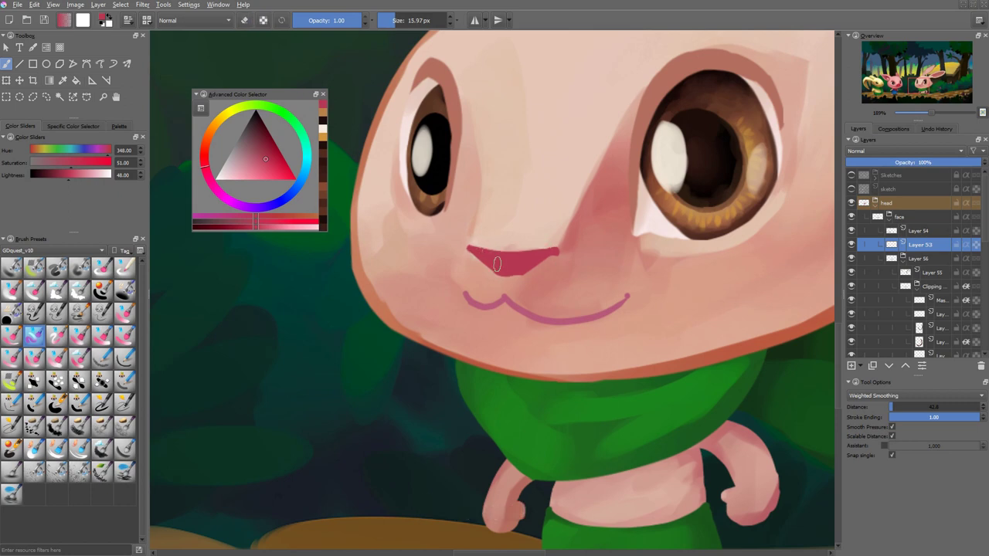
drag(497, 264, 516, 275)
key(e)
key(e)
scroll(477, 258, down, 6)
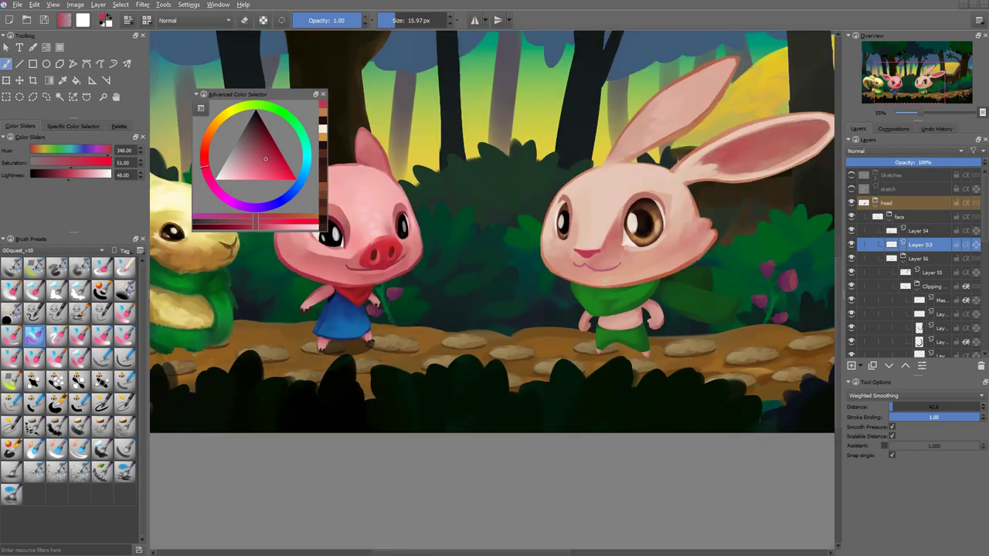
On Layer 54, recolour the mouth line in crimson hue 348.
scroll(540, 278, up, 4)
key(Page_Up)
key(slash)
key(e)
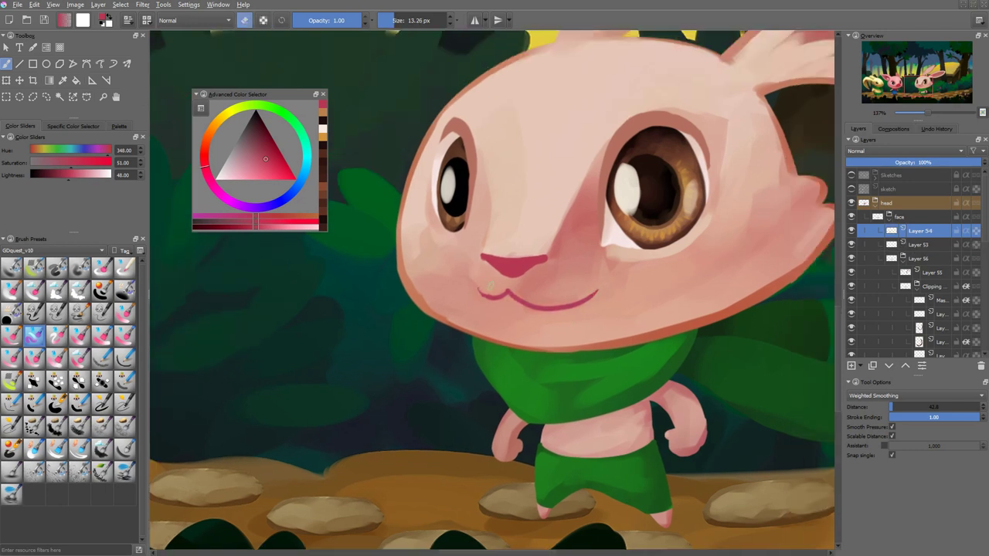
Back on Layer 53, shade the underside of the nose with darker crimson of hue 343 and lightness 39.
key(Page_Down)
key(e)
right_click(520, 261)
click(518, 267)
right_click(518, 270)
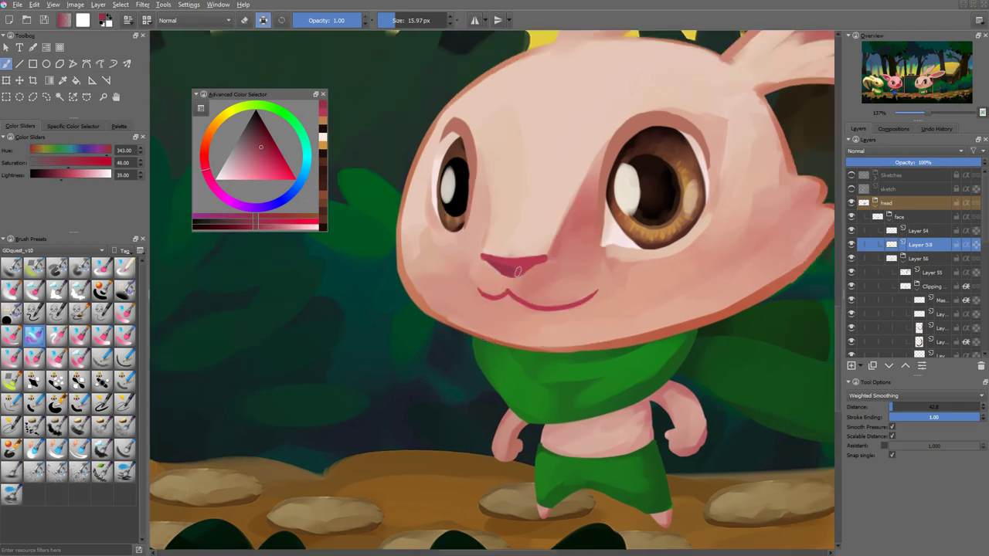
scroll(482, 255, down, 5)
scroll(568, 317, up, 5)
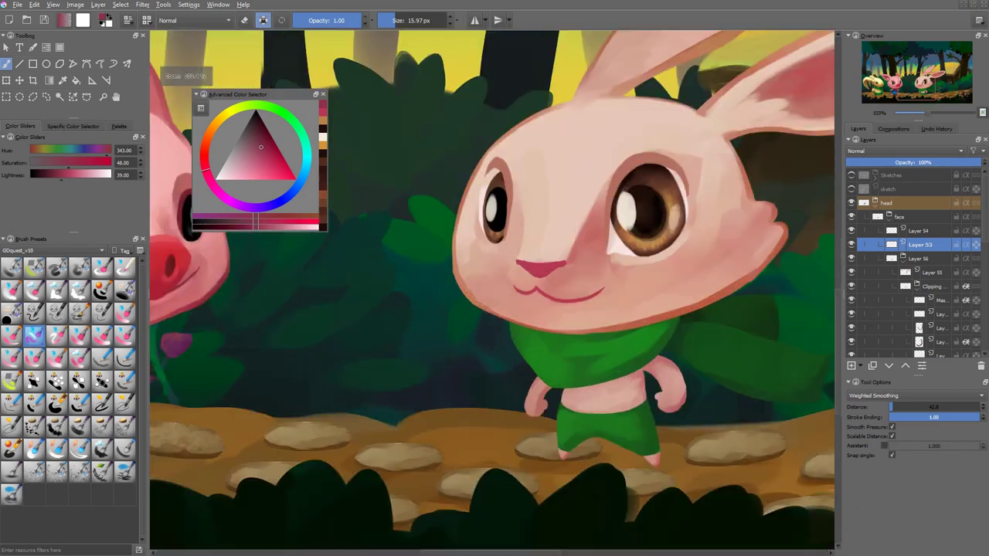
Paint dark nostrils on the nose in hues 345 and 347 at lightness 12.
ctrl+click(525, 246)
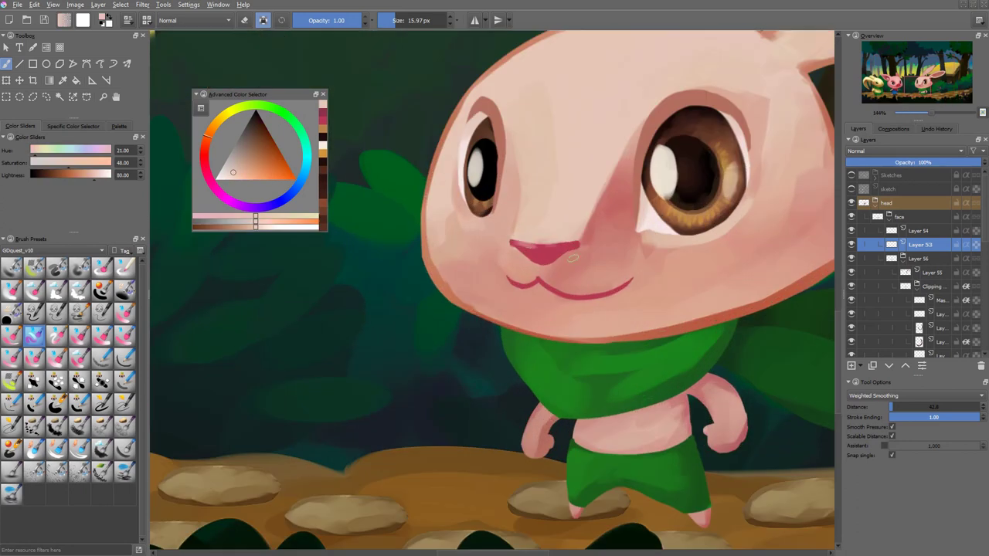
ctrl+click(562, 252)
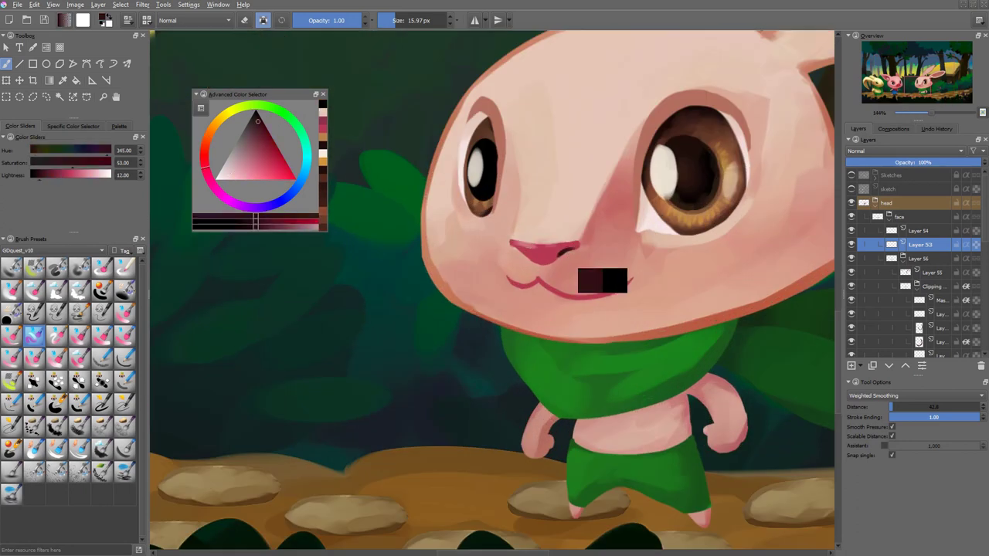
ctrl+click(576, 249)
scroll(577, 249, down, 5)
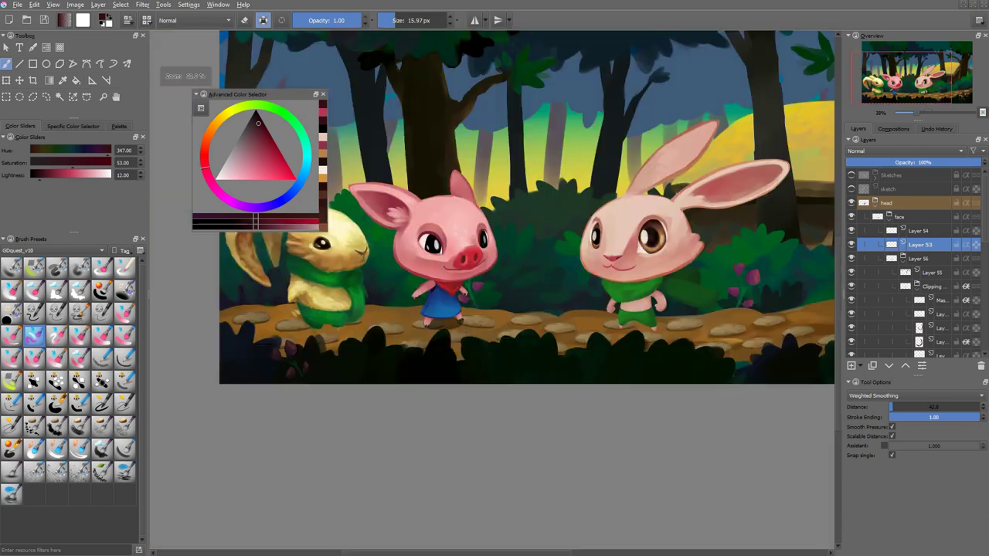
Clean up the nostril edges with crimson hue 347 sampled from the nose, using a 9.90 px brush.
scroll(562, 198, up, 7)
ctrl+click(563, 197)
drag(562, 198, 568, 203)
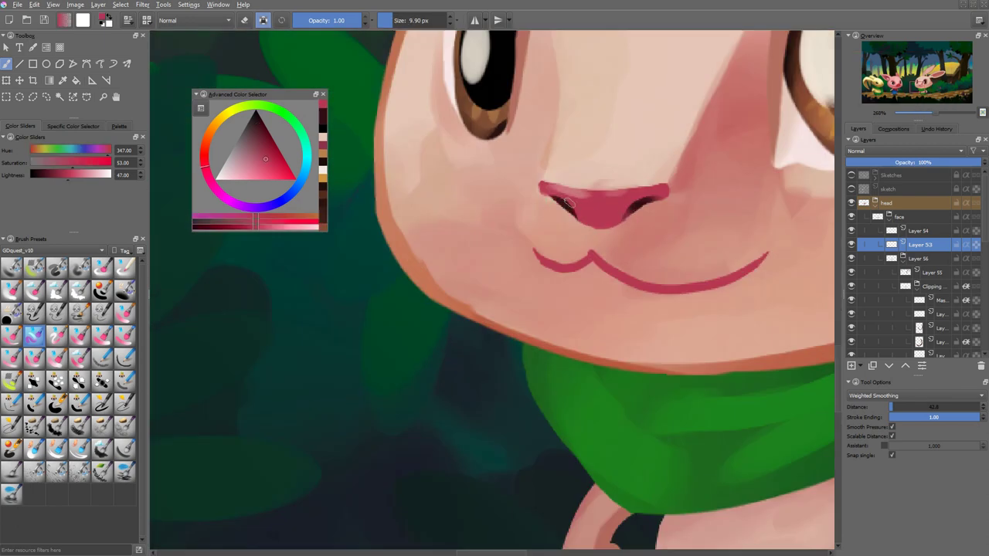
ctrl+click(595, 214)
ctrl+click(596, 223)
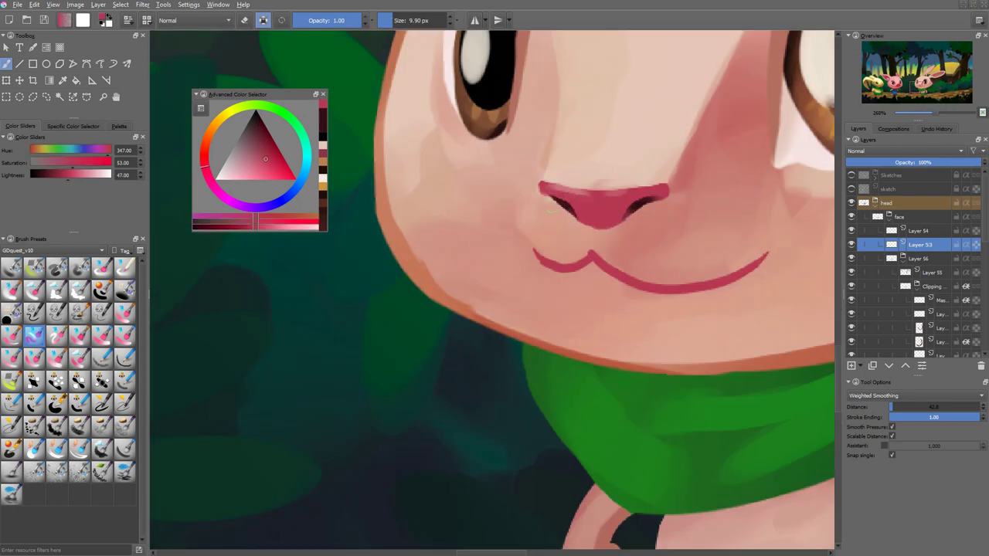
ctrl+click(598, 227)
Shade the lower part of the nose around the nostrils in deep magenta of hue 338 and lightness 35.
right_click(594, 190)
click(594, 190)
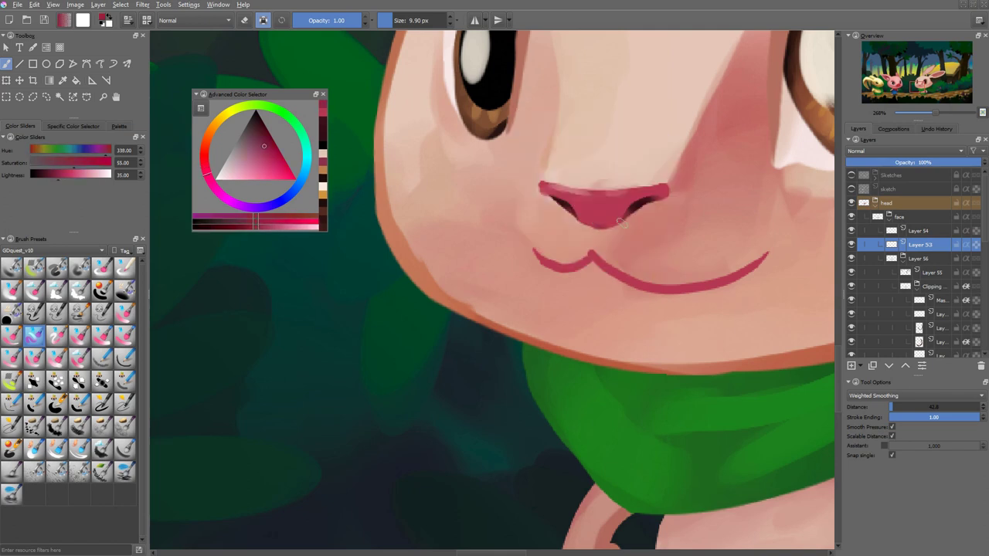
mouse_move(575, 219)
mouse_down()
mouse_move(627, 224)
mouse_move(643, 197)
mouse_up()
ctrl+click(618, 230)
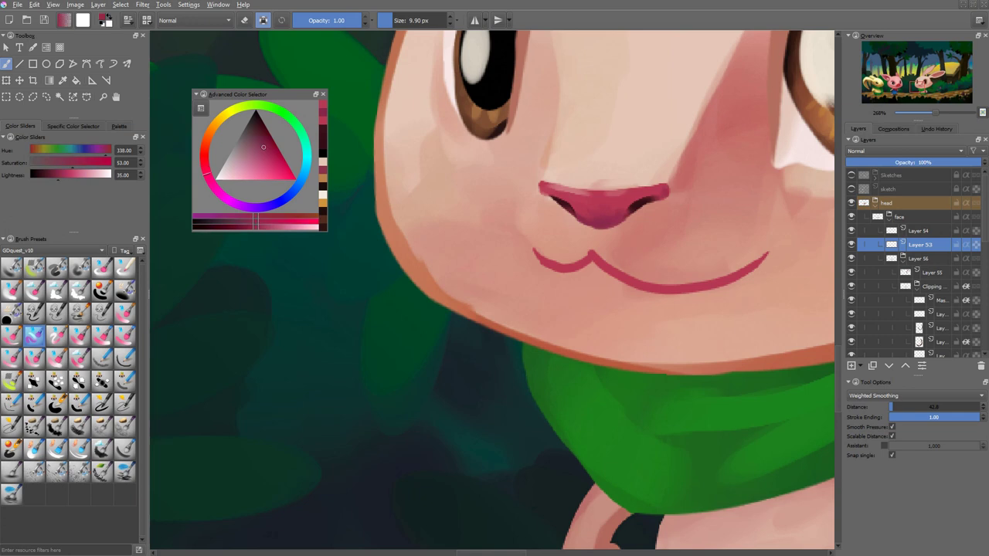
On Layer 54, paint a short line in hue 338 rising from the centre of the mouth towards the nose.
key(Page_Up)
drag(591, 229, 593, 267)
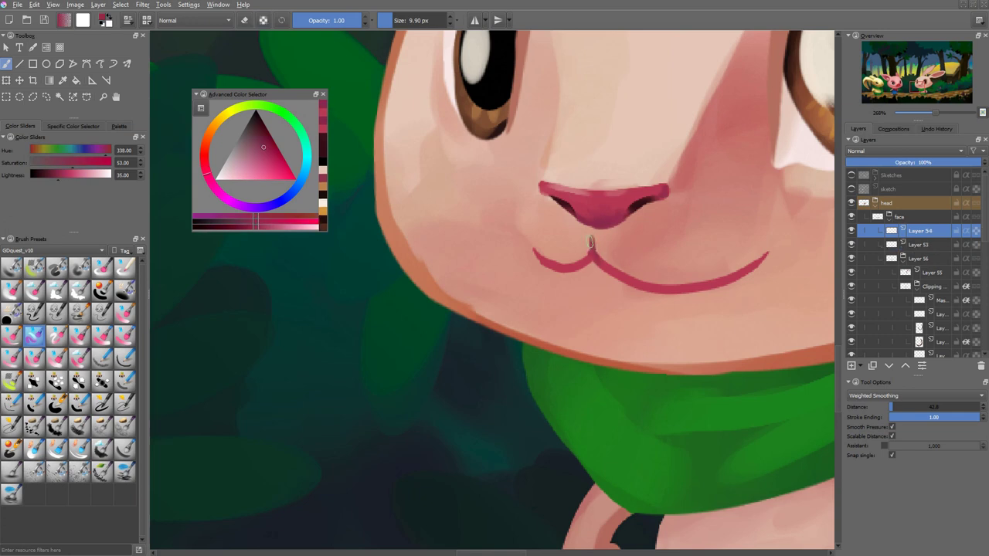
scroll(590, 243, down, 8)
scroll(503, 328, up, 7)
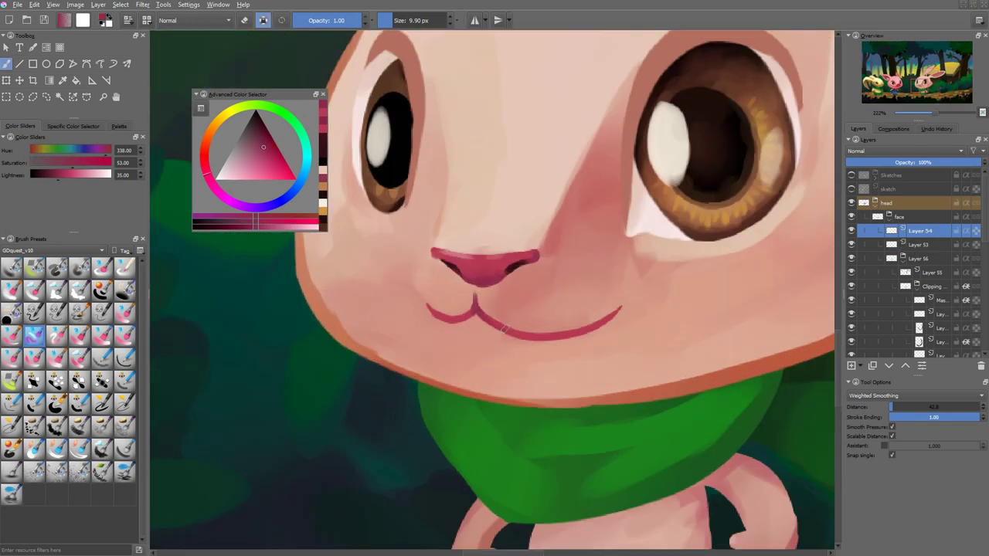
On the face's Mask Layer, add soft red shading of hue 3 around the mouth with a 20.53 px brush.
drag(503, 328, 446, 332)
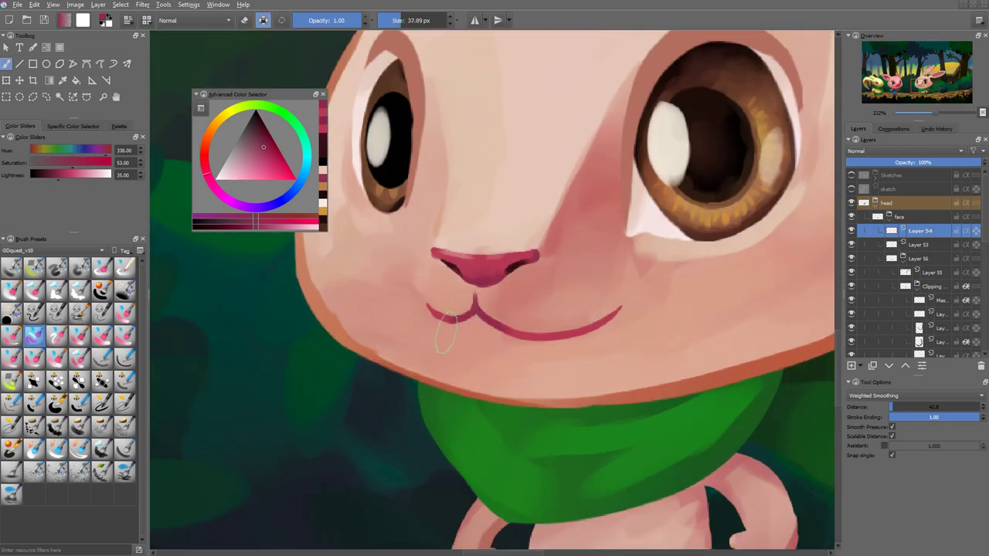
click(595, 297)
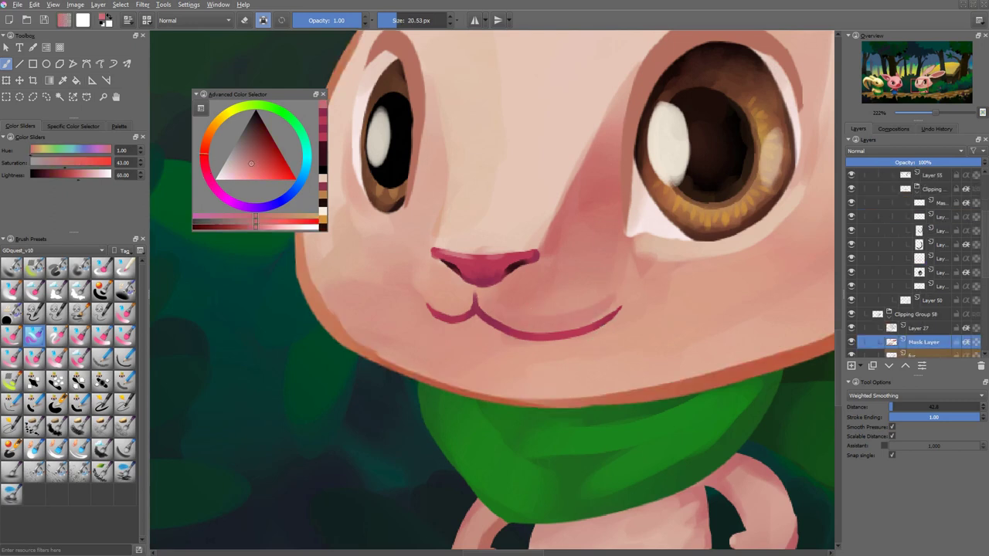
scroll(564, 238, down, 5)
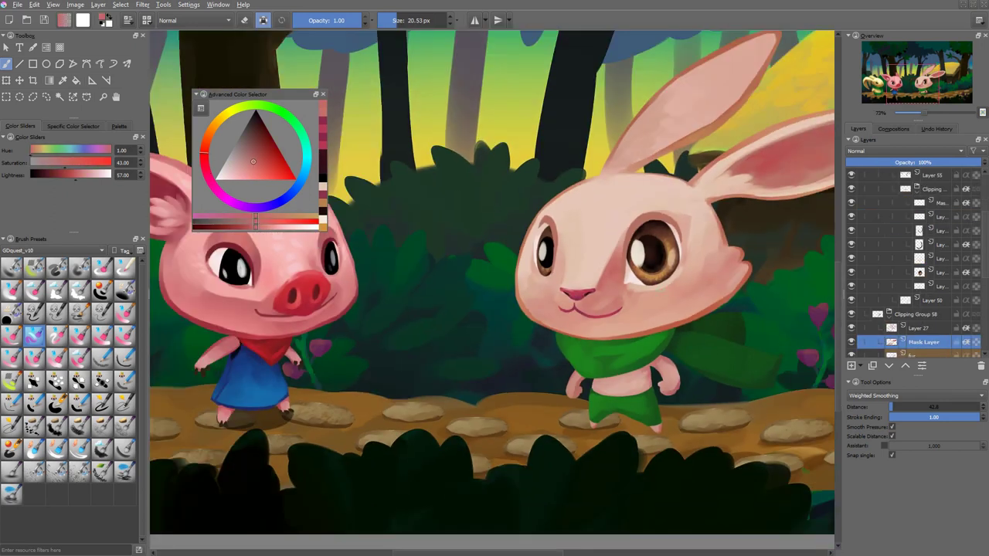
Blend reddish hue 359 into the muzzle and lower face at opacity 0.80 with a 44.19 px brush.
ctrl+click(612, 290)
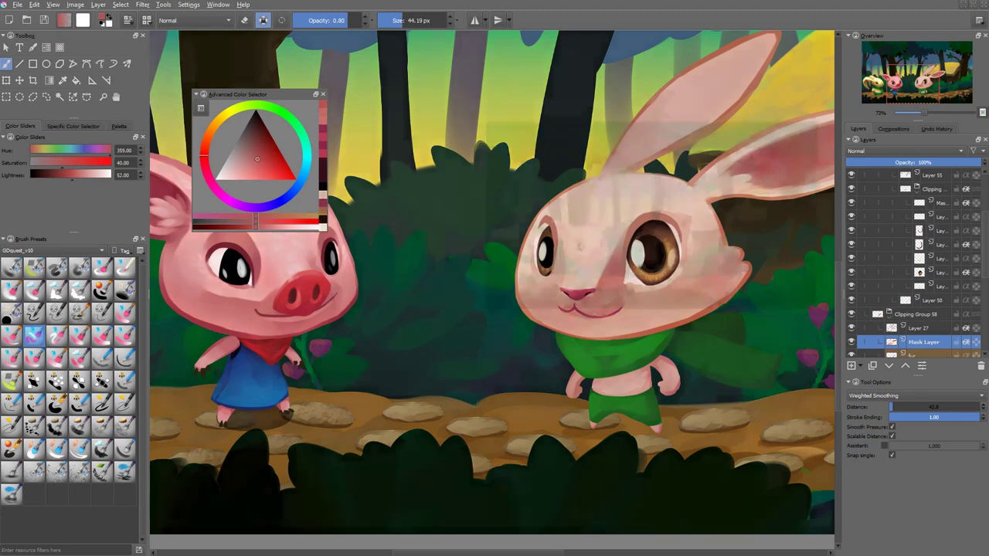
key(slash)
drag(571, 311, 510, 264)
ctrl+click(614, 290)
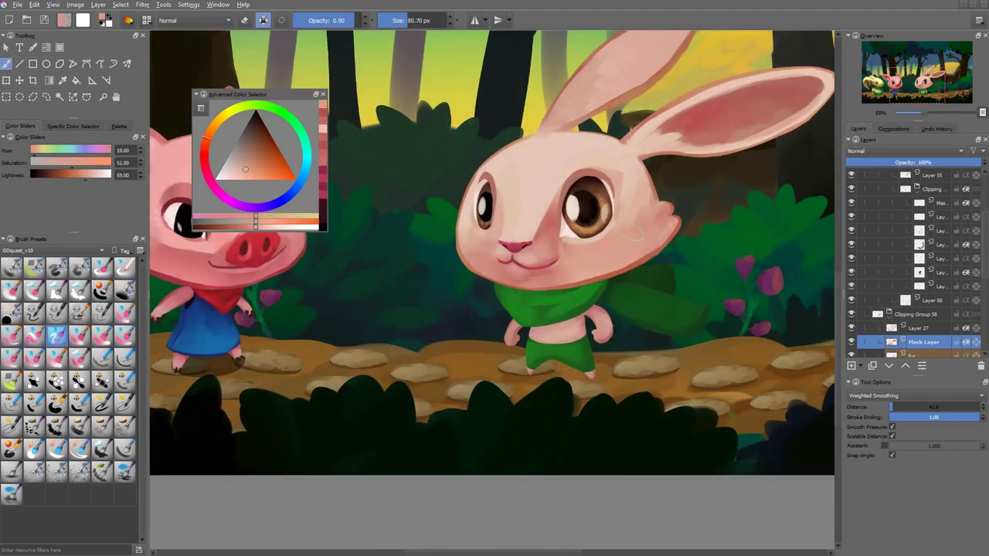
Paint skin tones of hue 7 and pale hue 22 over the rabbit's cheek and face at opacity 0.90.
ctrl+click(655, 229)
key(shift+a)
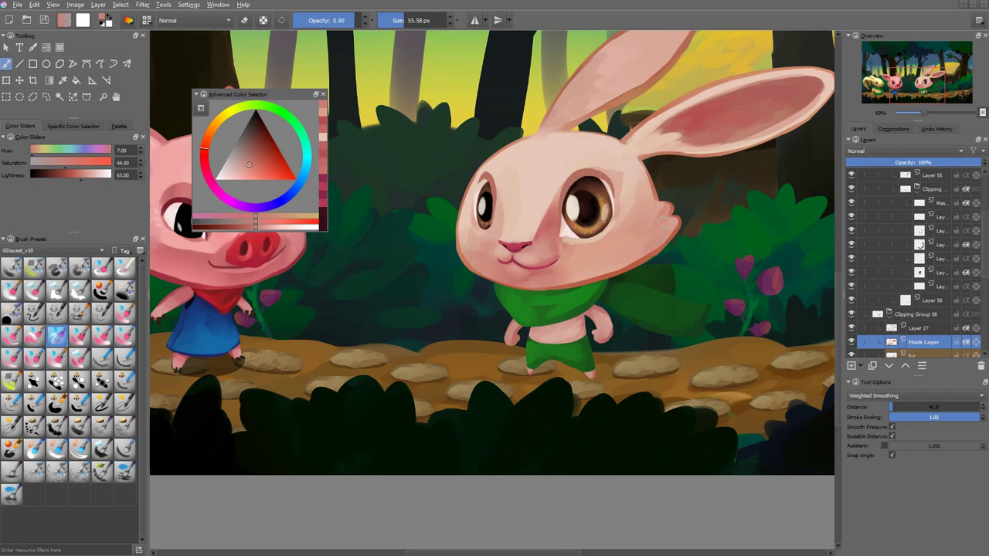
ctrl+click(182, 162)
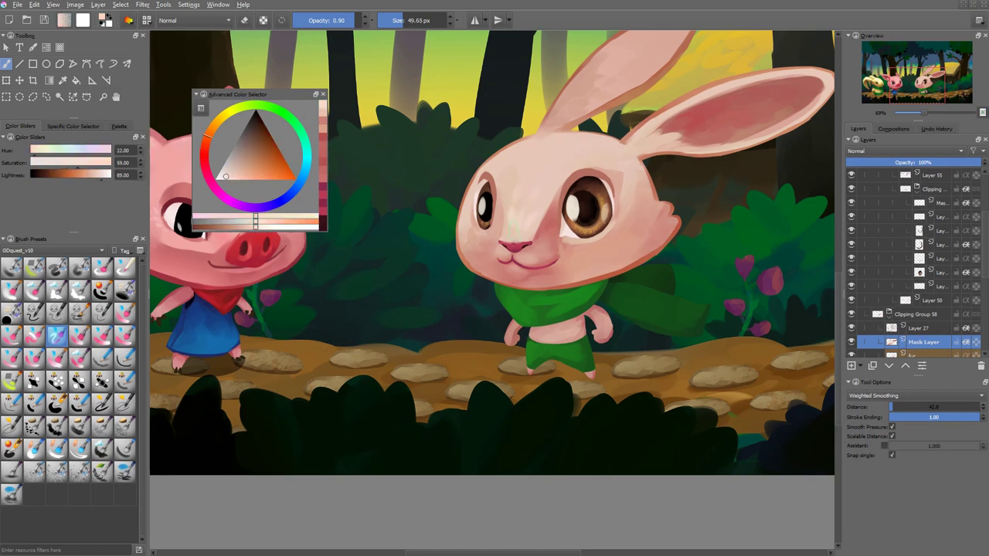
scroll(492, 253, down, 5)
scroll(492, 252, up, 4)
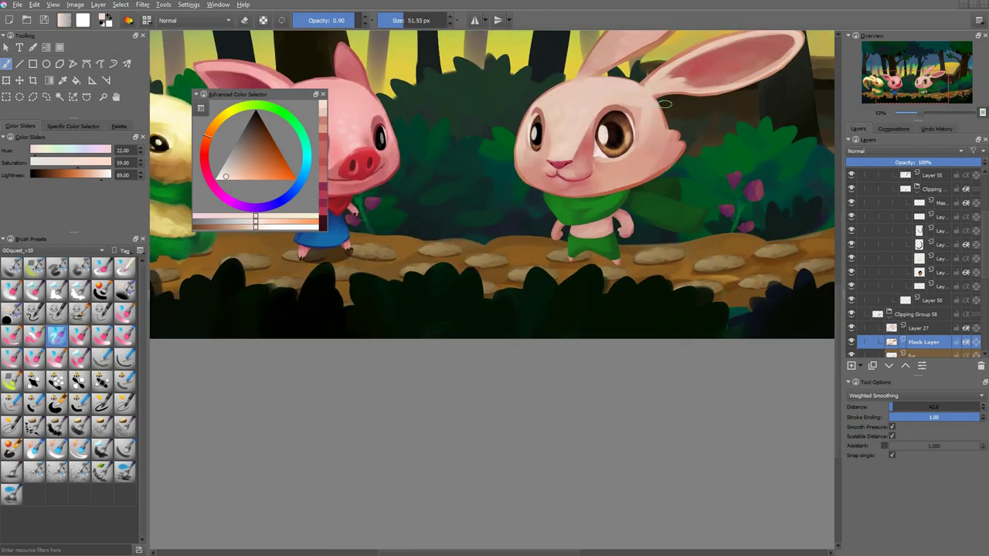
Blend the pale hue 22 skin tone into the rabbit's face with a 51.55 px brush at opacity 0.90.
ctrl+click(624, 139)
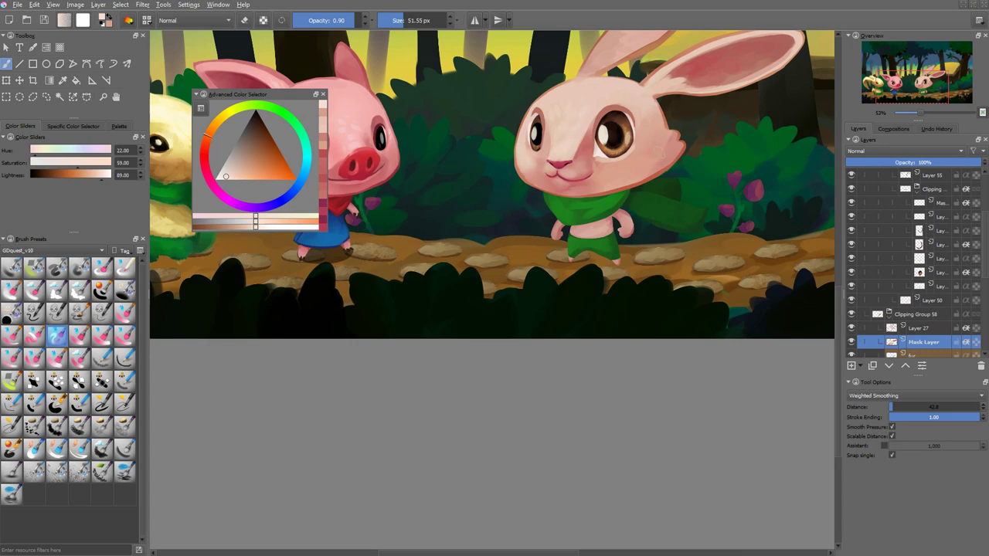
scroll(492, 185, down, 5)
scroll(492, 186, up, 4)
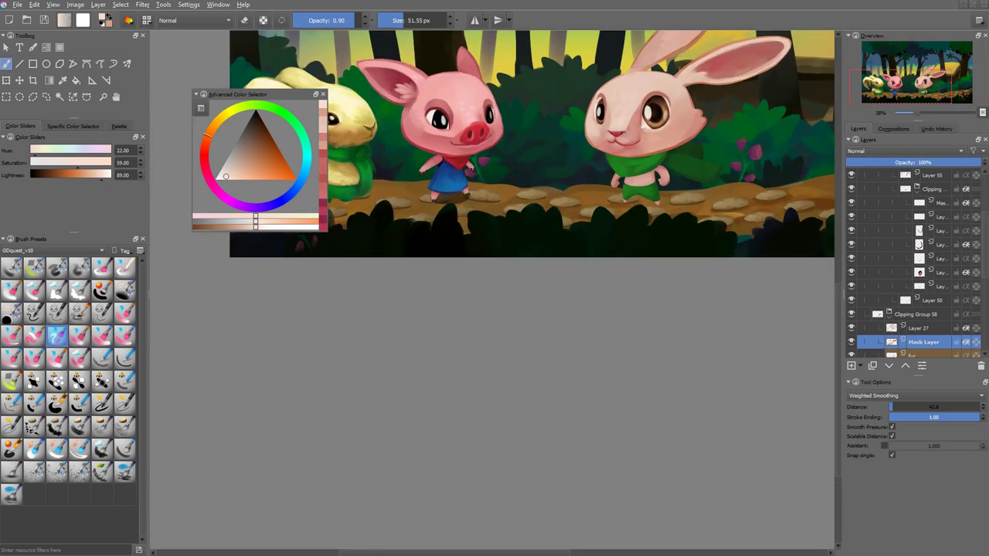
scroll(492, 278, down, 4)
key(2)
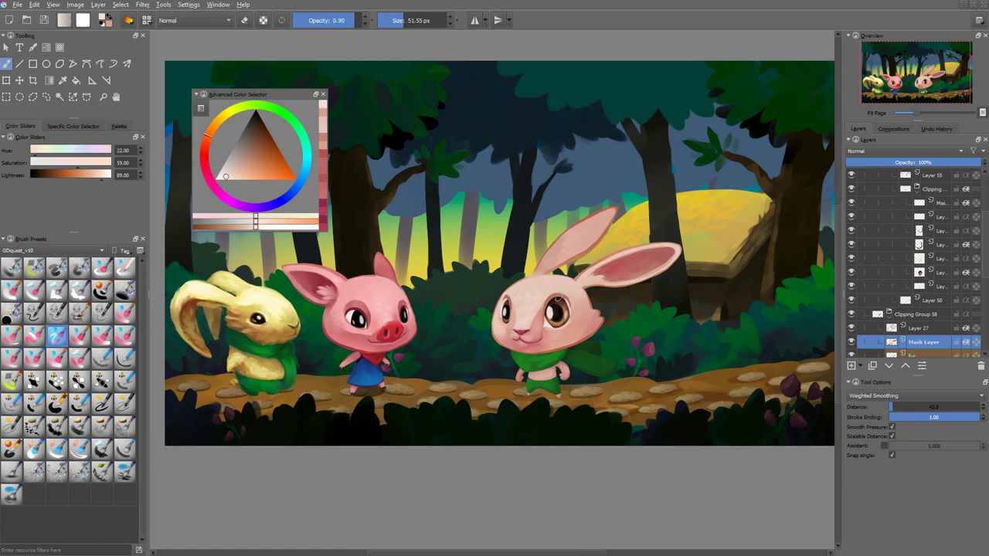
On the Mask Layer, paint sampled tones of hue 4 and hue 22 around the rabbit's lower ear, enlarging the brush to 58.95 px.
ctrl+click(621, 292)
ctrl+click(678, 261)
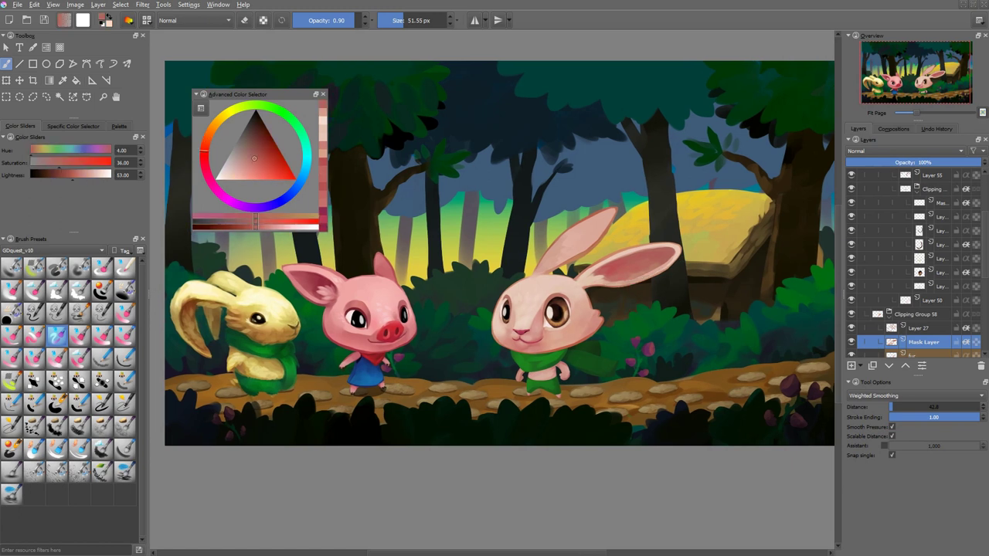
ctrl+click(622, 311)
drag(598, 272, 610, 272)
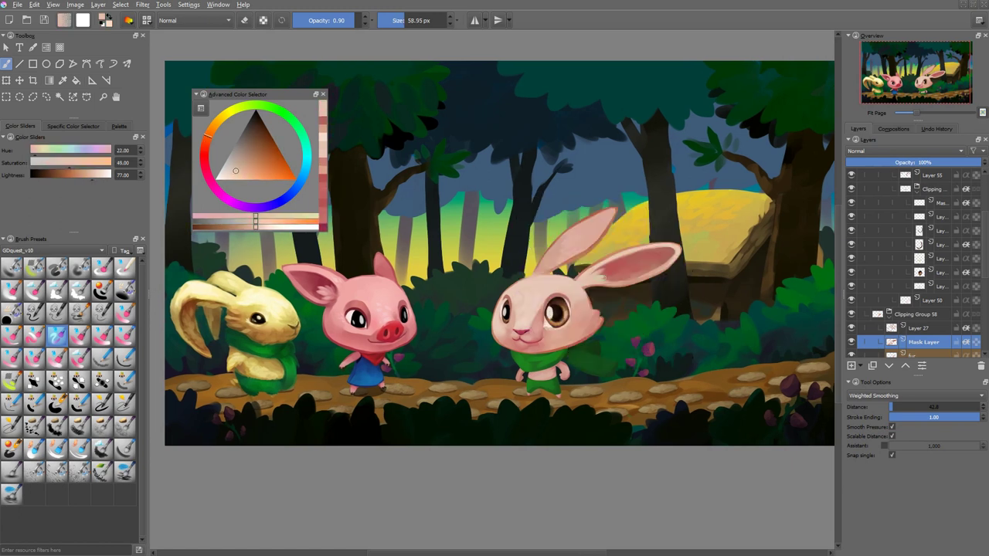
Blend reddish hue 0 and lighter hue 14 into the lower ear with an 80.27 px brush at opacity 0.90.
right_click(627, 271)
right_click(628, 266)
ctrl+click(649, 266)
drag(649, 266, 666, 266)
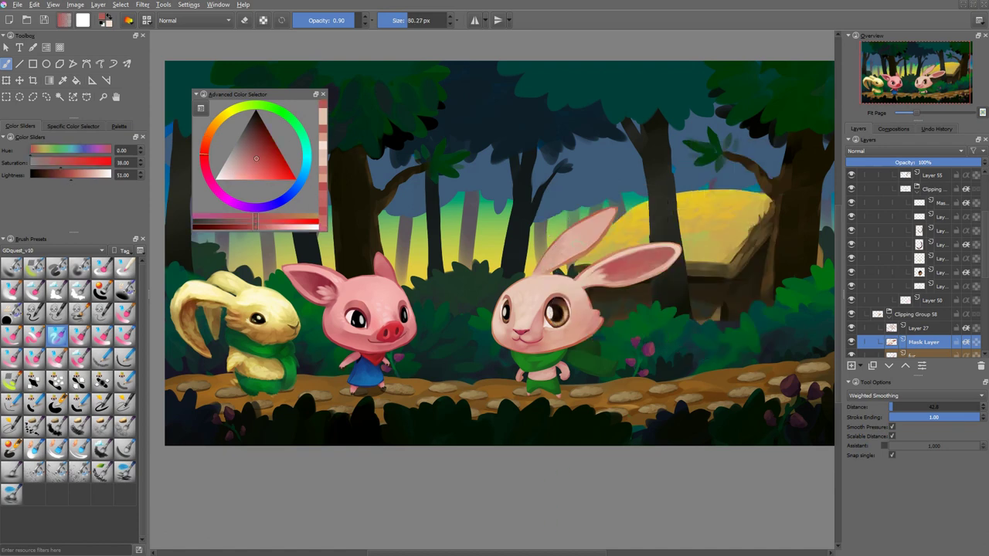
ctrl+click(666, 266)
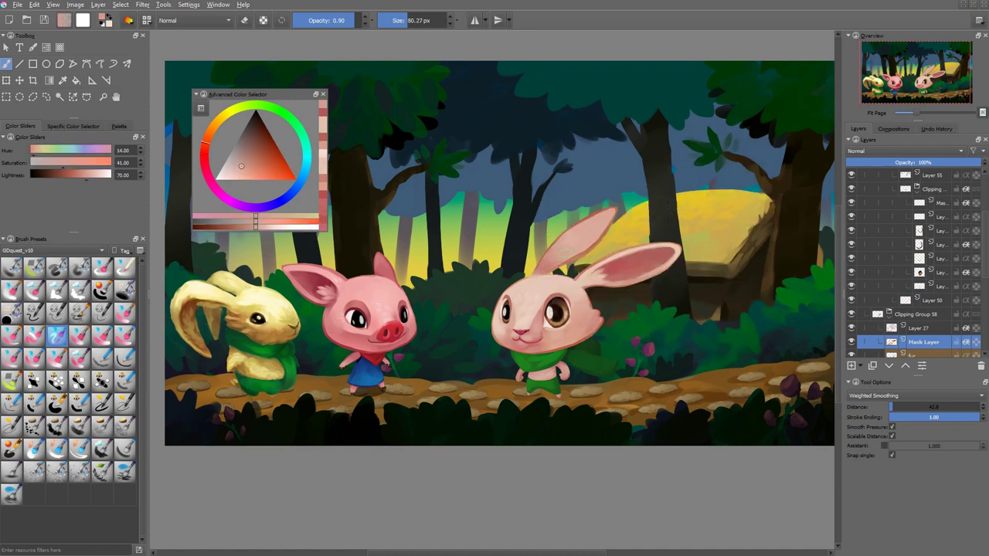
On Layer 55, preserve alpha and paint brownish red of hue 8 around the rabbit's larger eye.
scroll(533, 355, up, 3)
right_click(616, 251)
click(616, 251)
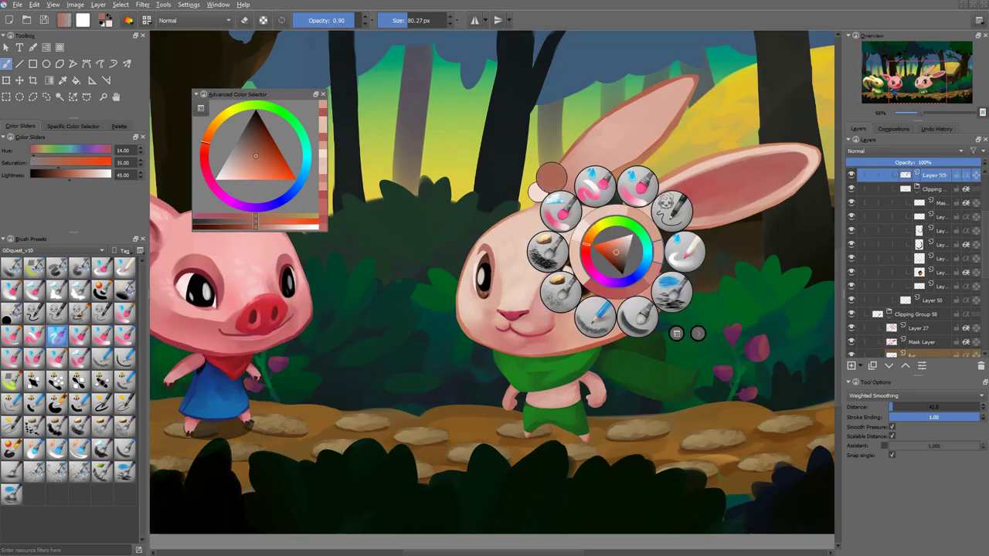
click(616, 253)
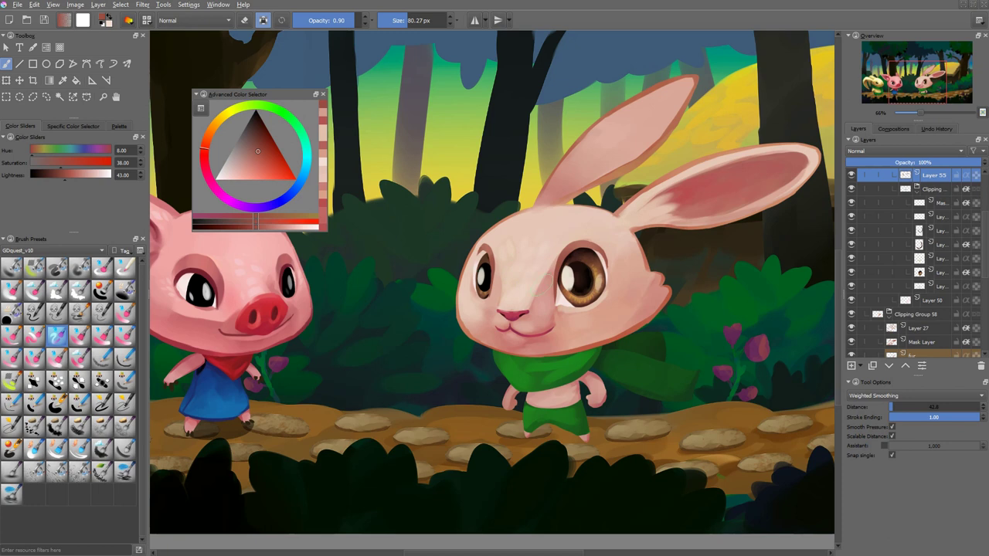
Return to the face's Mask Layer and blend skin tones of hue 14 and hue 9 with a 61.05 px brush.
scroll(488, 275, down, 2)
scroll(541, 254, up, 2)
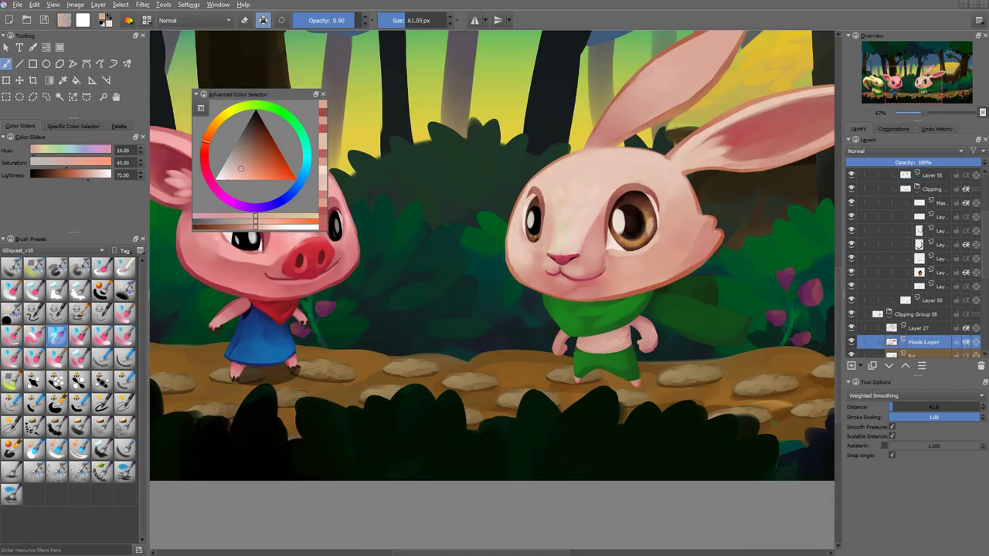
scroll(491, 255, down, 3)
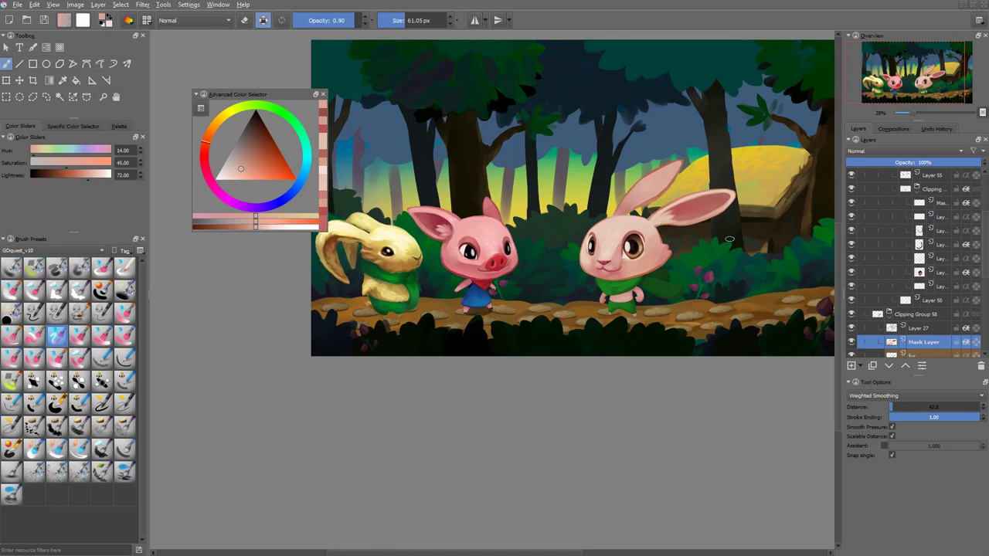
ctrl+click(699, 279)
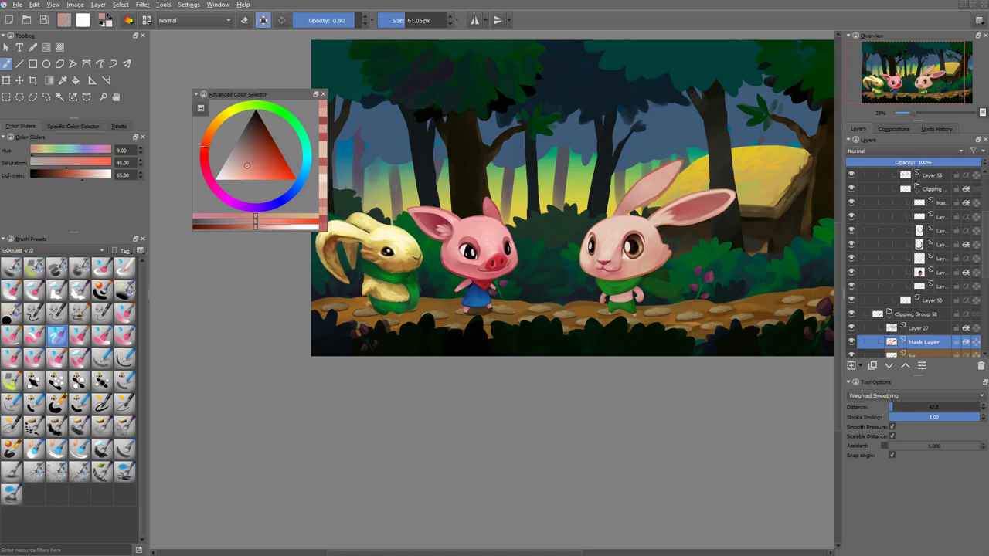
Smooth the rabbit's face shading with sampled hues 5, 20, 4 and 6, using a 78.80 px brush.
ctrl+click(649, 302)
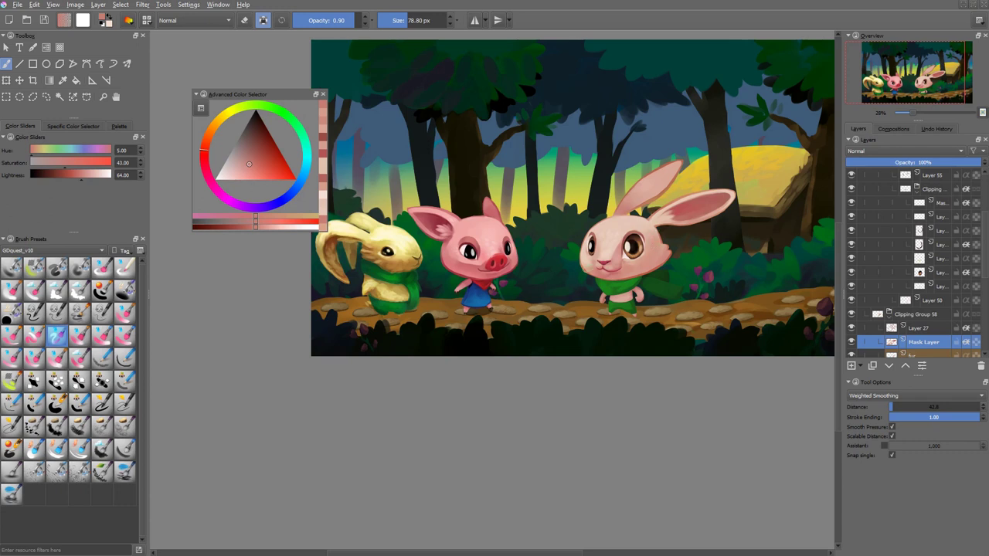
ctrl+click(659, 249)
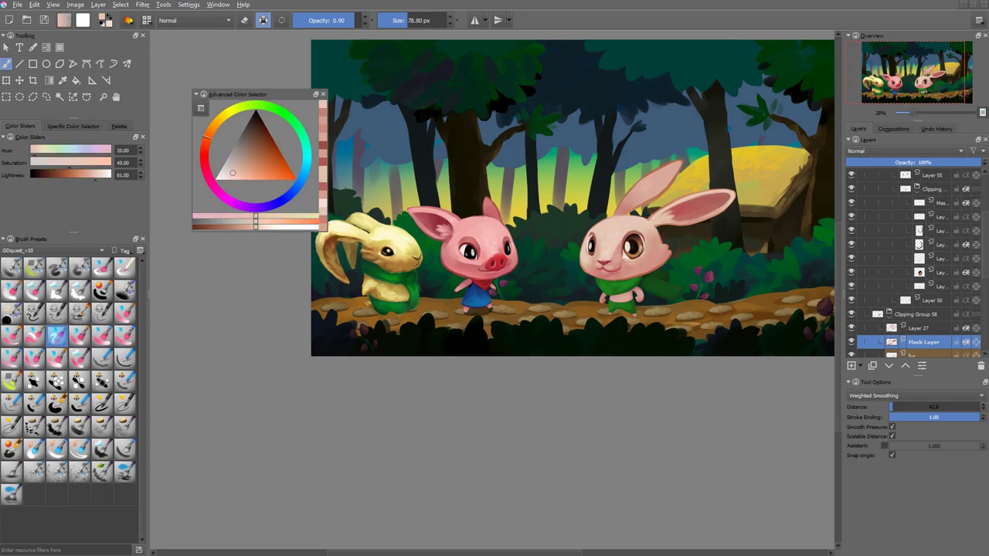
scroll(572, 198, down, 3)
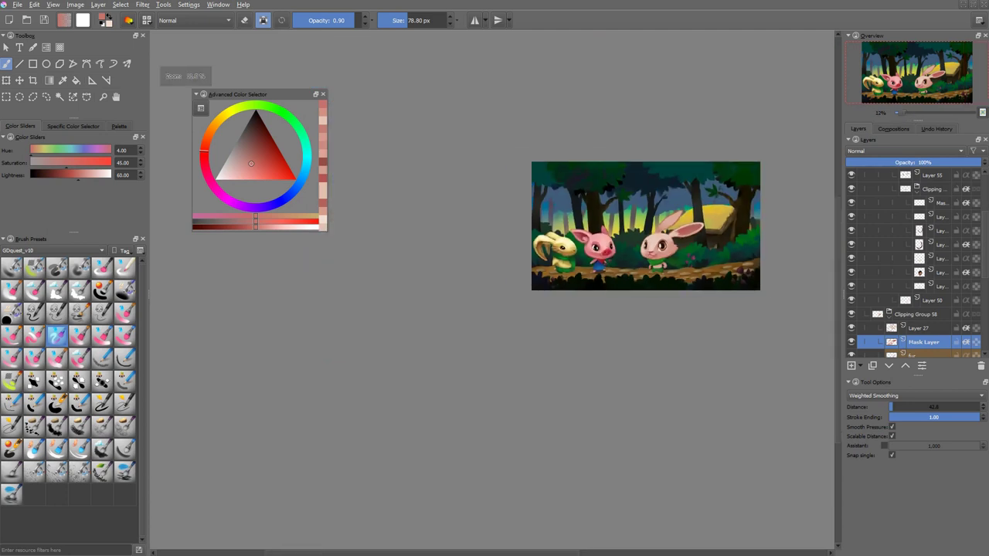
scroll(572, 198, up, 5)
drag(715, 168, 739, 219)
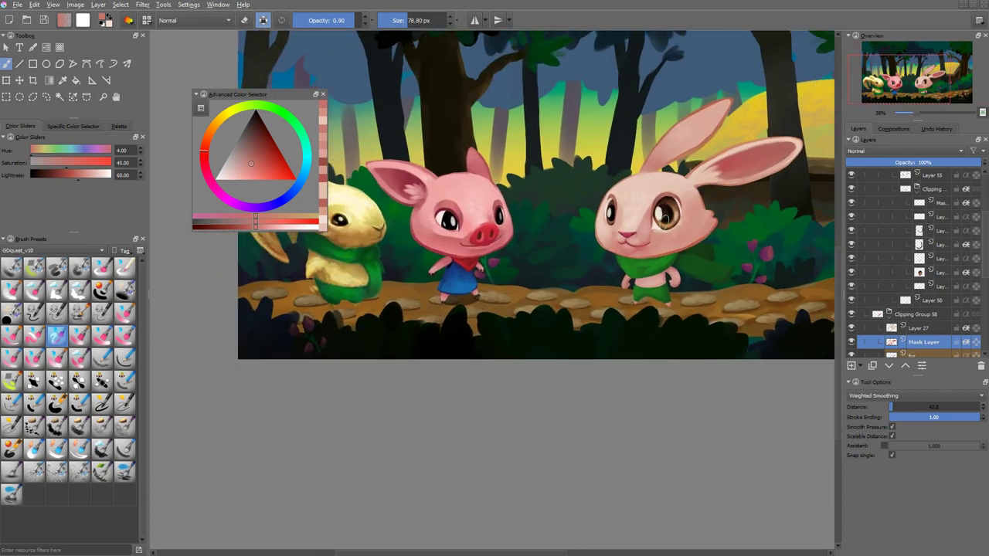
ctrl+click(672, 241)
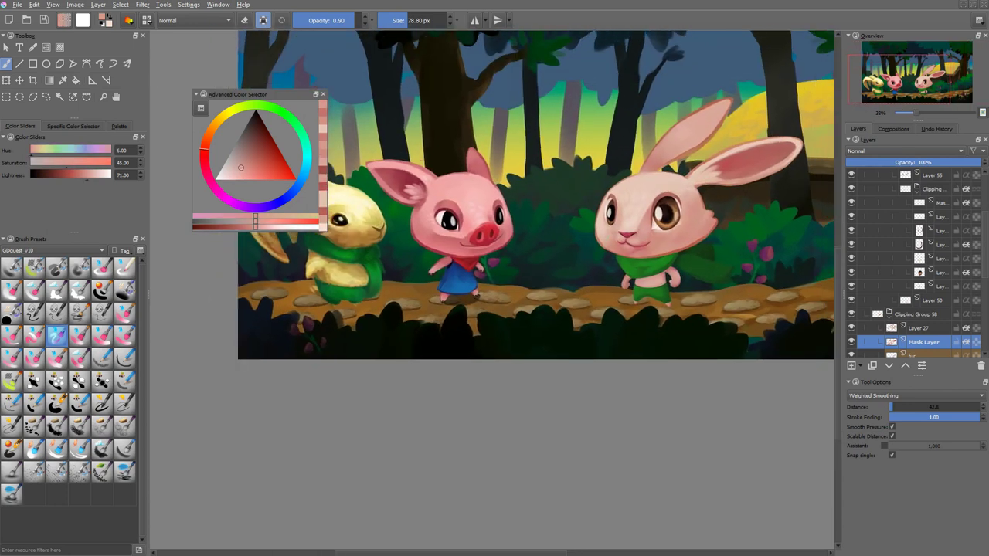
With the HSV/HSL Adjustment filter, set Layer 53's lightness to 7 and Layer 54's hue to -16, saturation to -4 and lightness to 2.
scroll(695, 224, down, 2)
scroll(696, 224, up, 4)
click(919, 175)
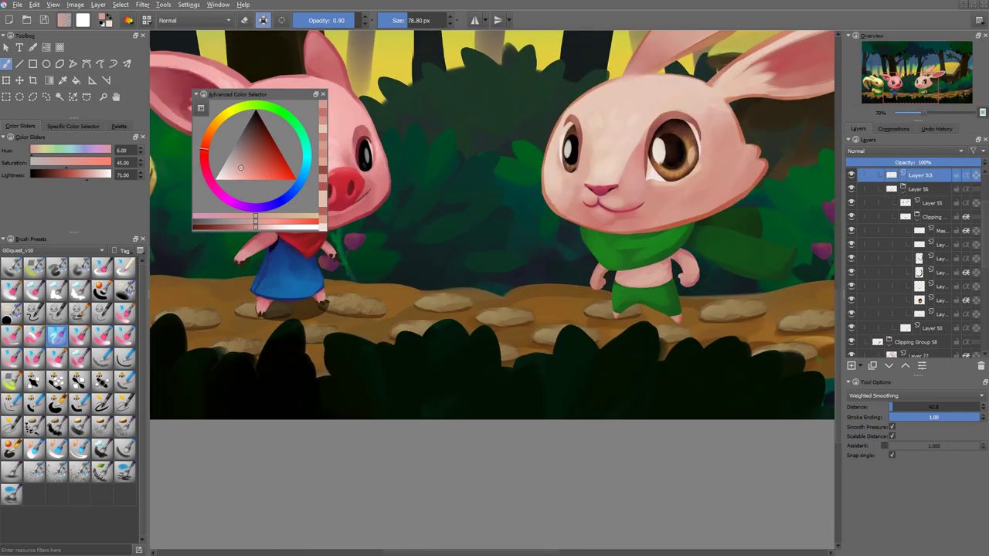
key(ctrl+u)
drag(463, 155, 306, 161)
drag(390, 242, 396, 242)
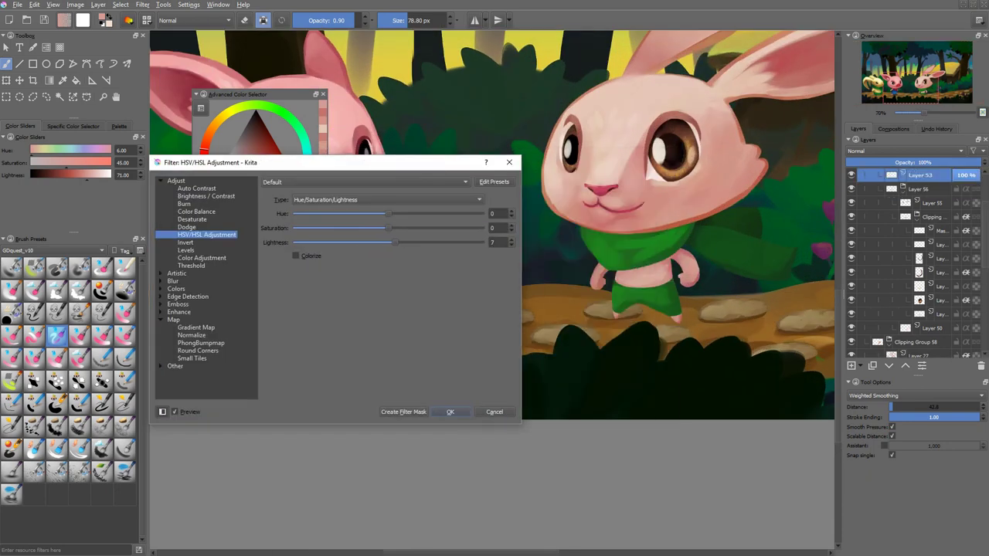
key(Return)
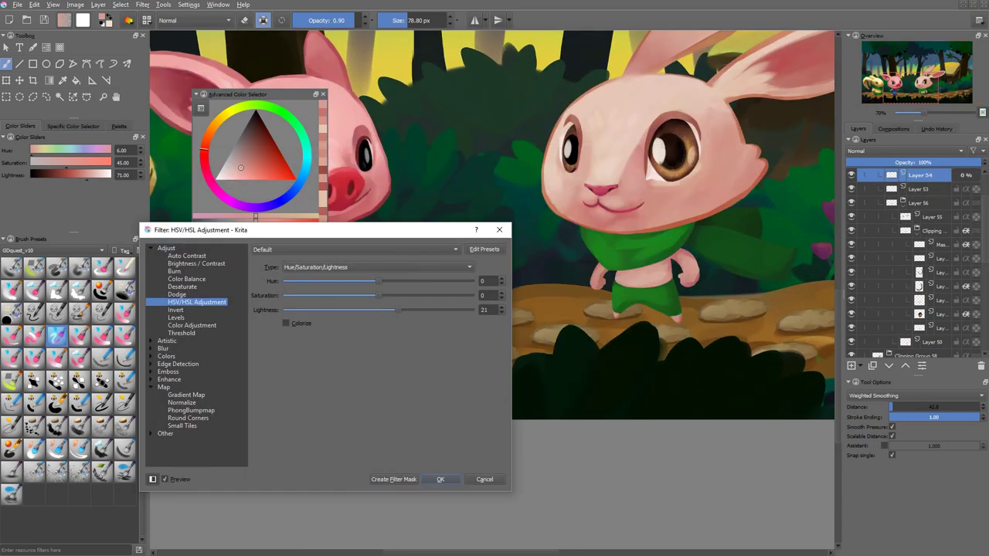
mouse_move(367, 310)
mouse_down()
mouse_move(379, 310)
mouse_move(373, 295)
mouse_up()
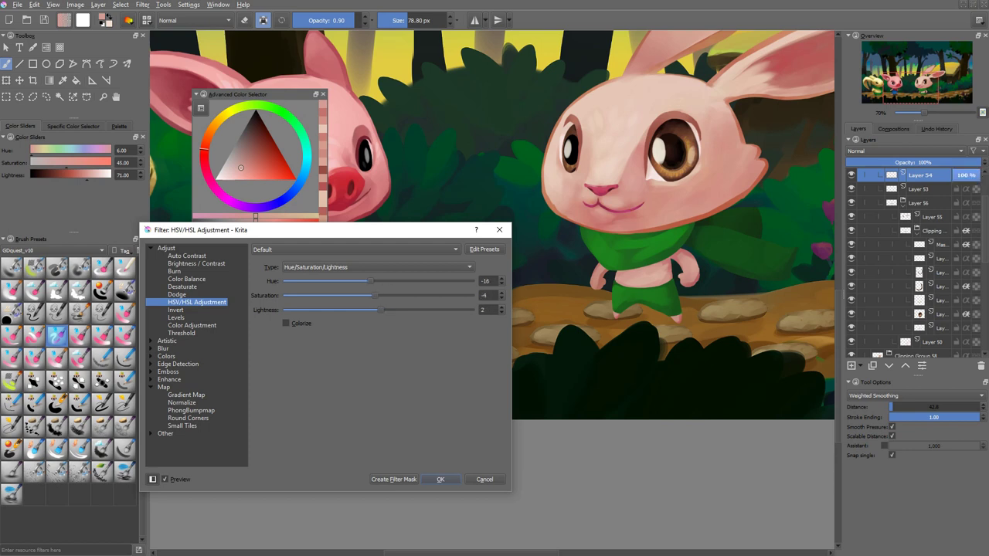
key(Return)
Add an alpha-inheriting layer above Layer 43 and shade the rabbit's upper body and arms in reddish hue 8 with a 26 px brush.
ctrl+click(633, 232)
key(shift+BackSpace)
key(ctrl+z)
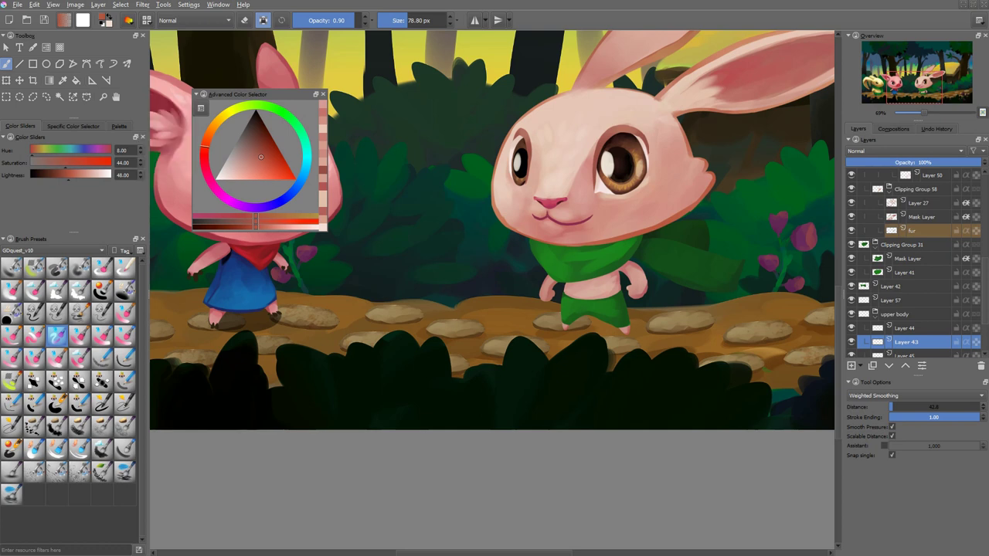
key(slash)
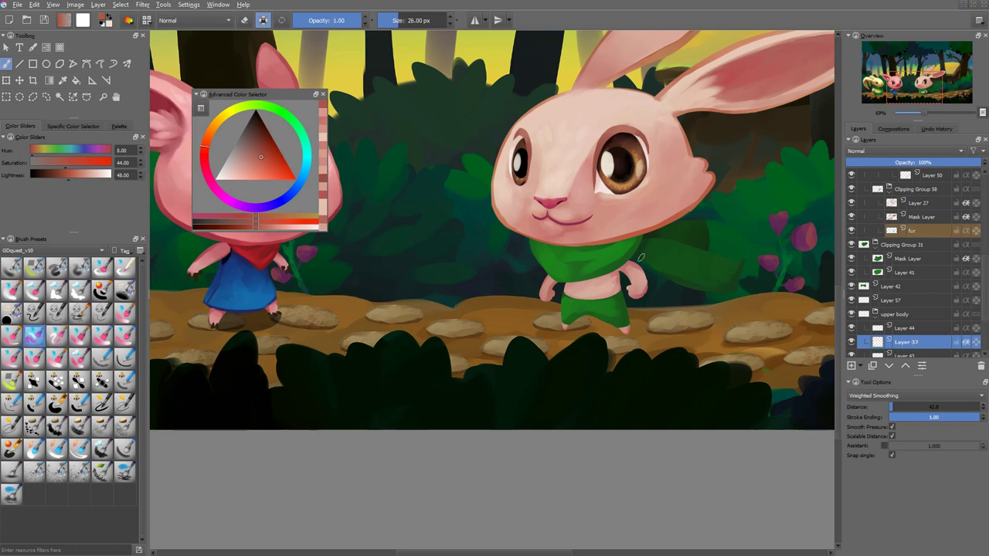
key(a)
key(Page_Up)
key(a)
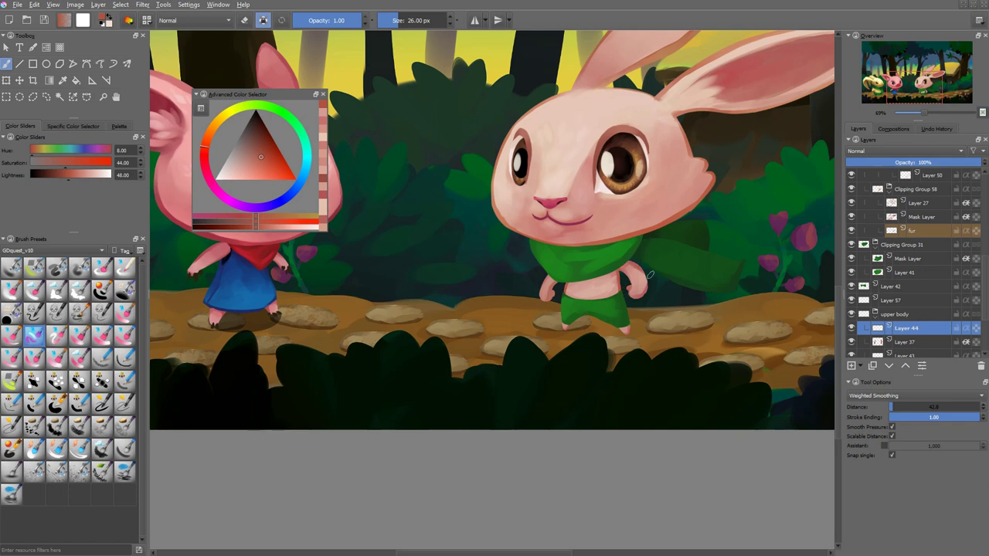
key(Page_Down)
key(Page_Down)
key(Page_Down)
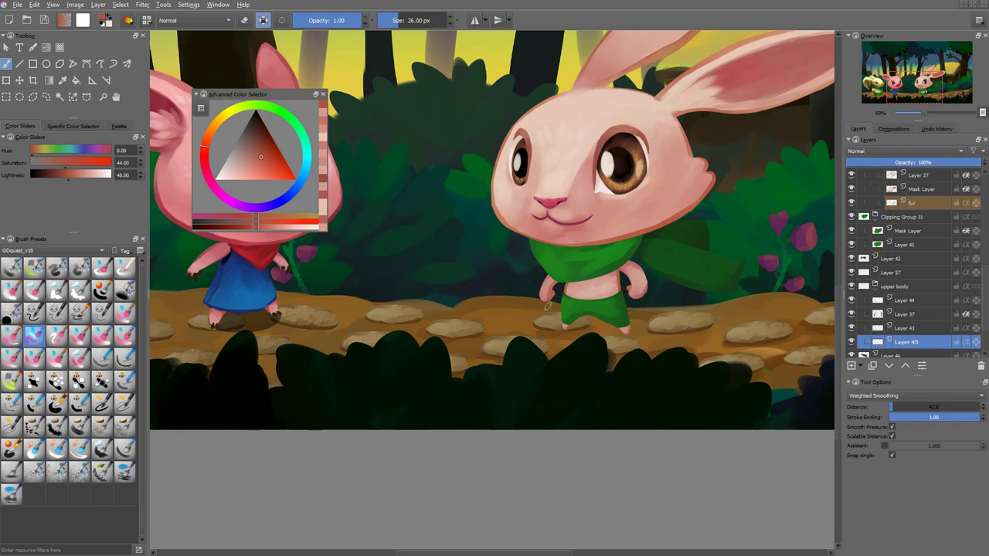
On Layer 42, shade the rabbit's shorts with dark greens of hue 134 and hue 120 using the 26 px brush.
scroll(547, 305, down, 3)
scroll(547, 305, up, 4)
ctrl+click(662, 225)
right_click(662, 226)
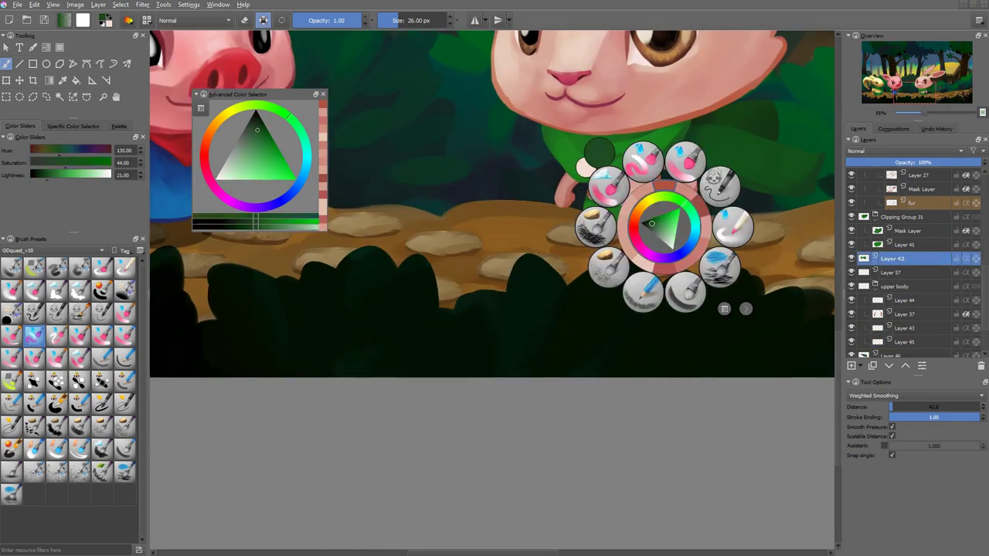
click(670, 203)
right_click(670, 202)
click(258, 125)
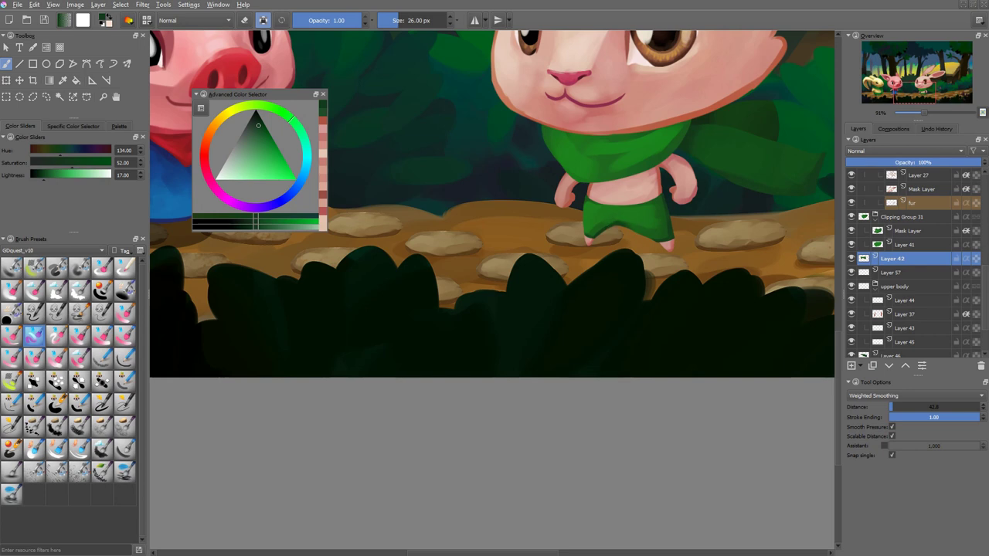
ctrl+click(628, 225)
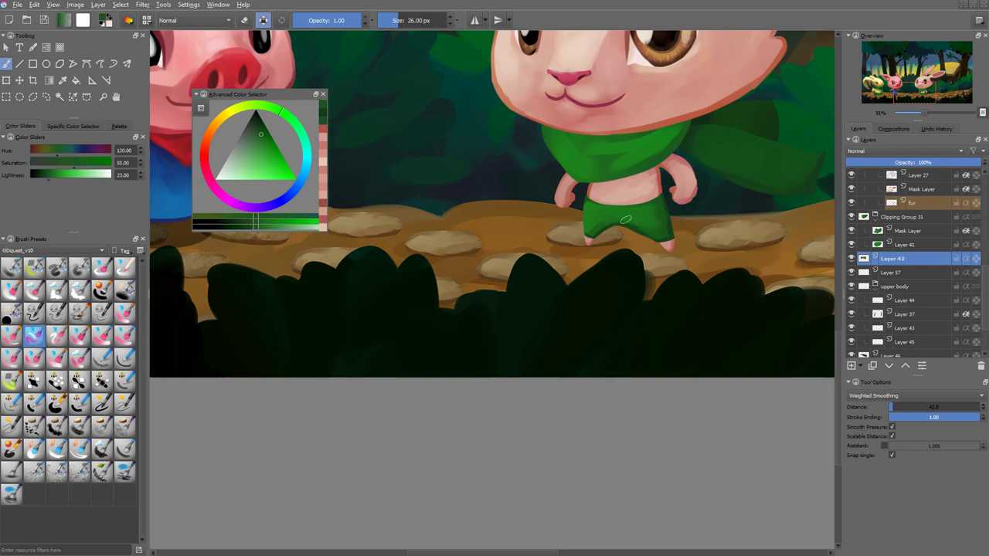
ctrl+click(617, 214)
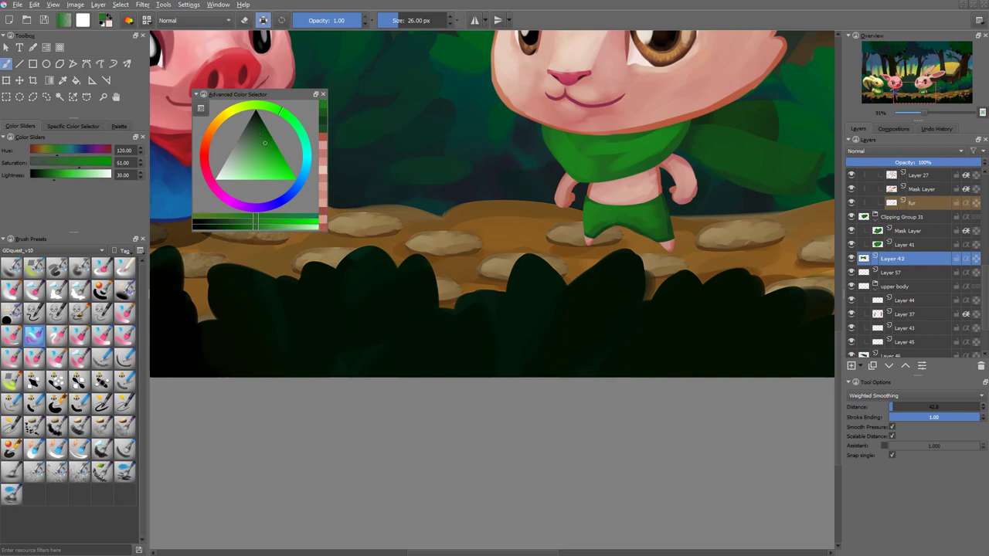
On Clipping Group 31's Mask Layer, paint the scarf's folds in dark green hue 129 and brighter greens of hues 120 and 122.
scroll(626, 232, up, 2)
ctrl+click(645, 309)
scroll(663, 229, up, 2)
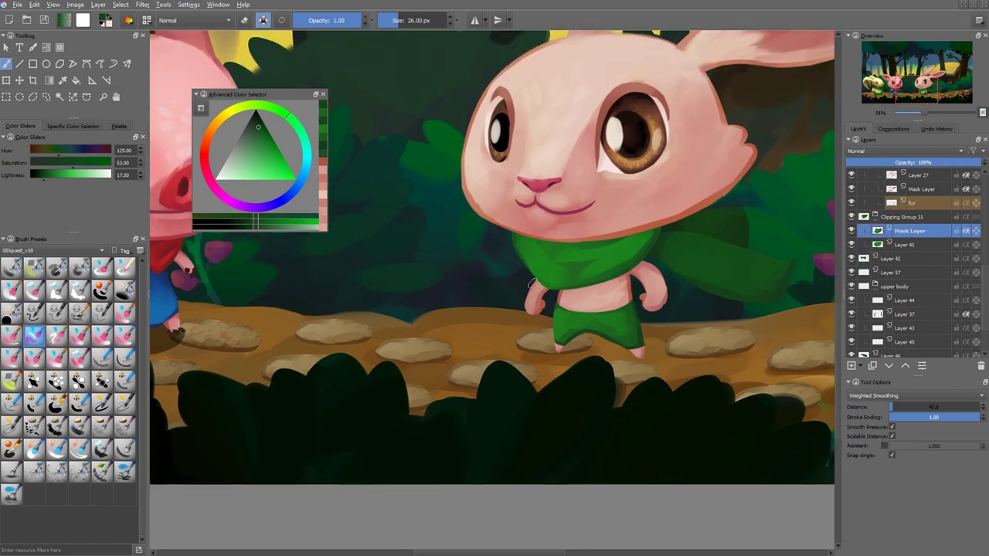
scroll(630, 224, down, 2)
ctrl+click(600, 248)
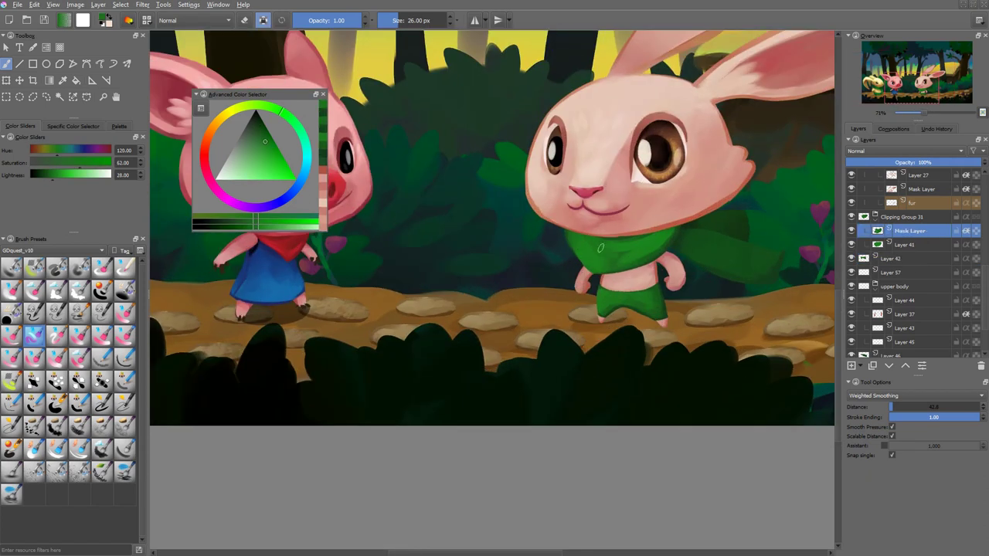
ctrl+click(634, 255)
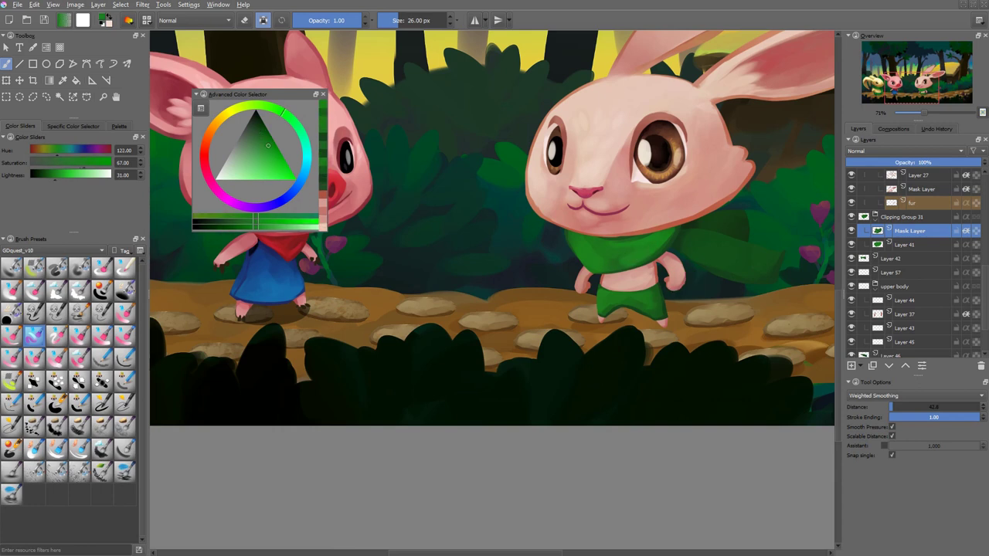
Blend the scarf with green hue 121 at 40.25 px, and refine its upper edge in dark hue 123 at 20.99 px.
drag(645, 251, 670, 232)
ctrl+click(633, 253)
ctrl+click(653, 241)
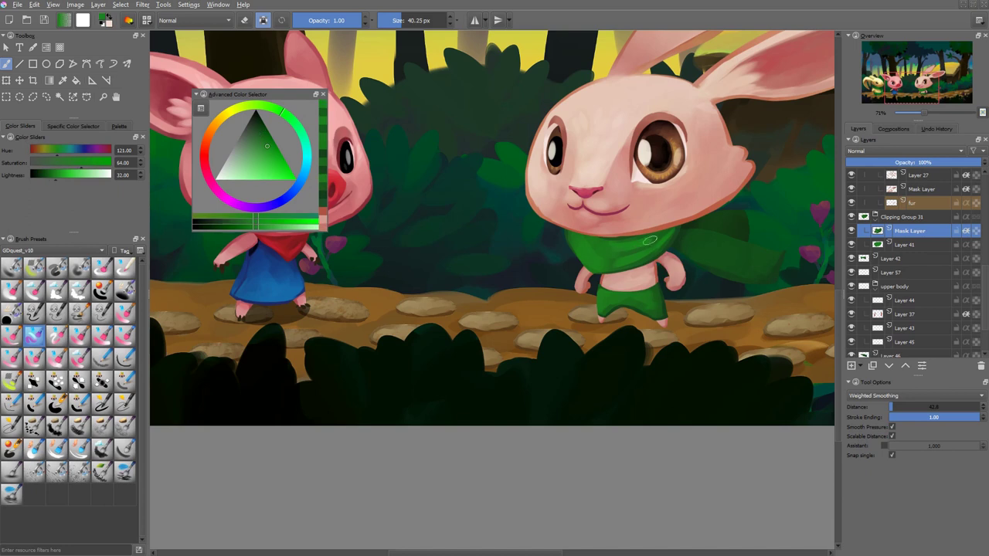
drag(618, 255, 674, 239)
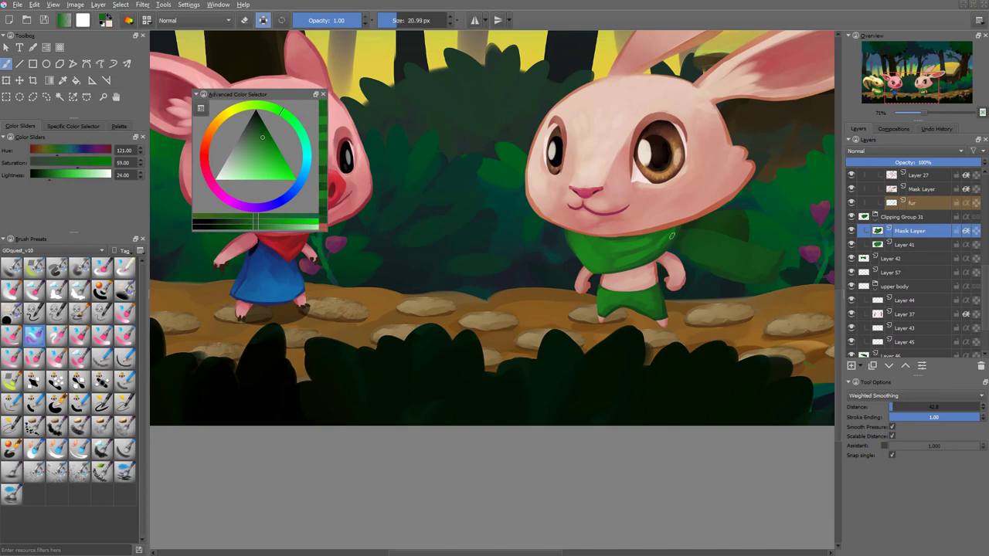
ctrl+click(674, 227)
ctrl+click(670, 228)
ctrl+click(666, 229)
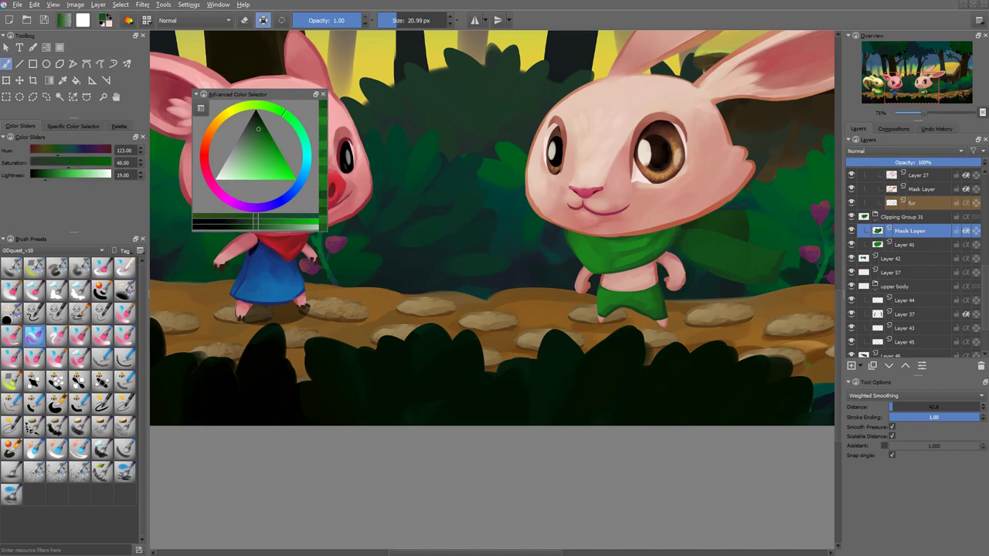
Blend the front of the scarf with sampled greens of hues 120 and 124 using the 20.99 px brush.
scroll(658, 221, down, 2)
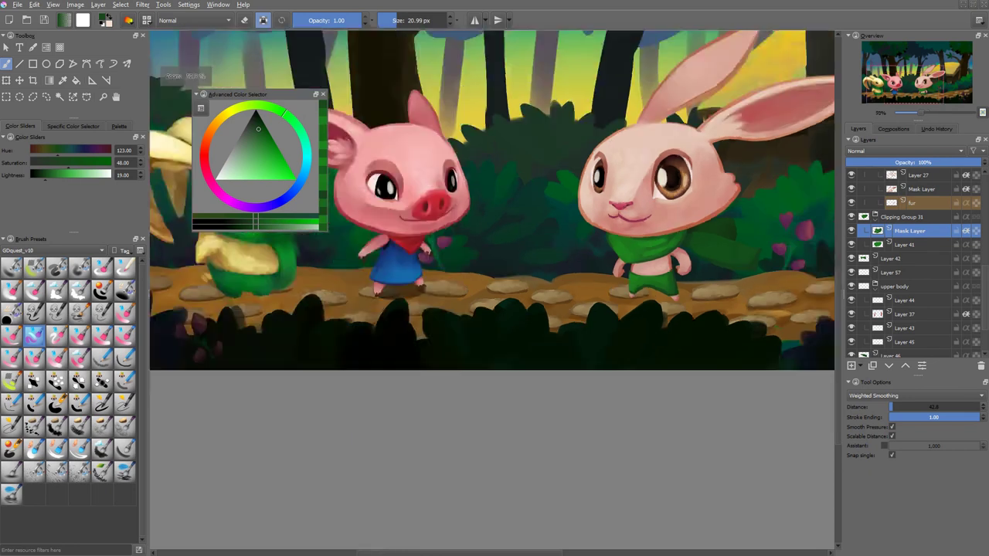
scroll(659, 222, up, 5)
ctrl+click(612, 179)
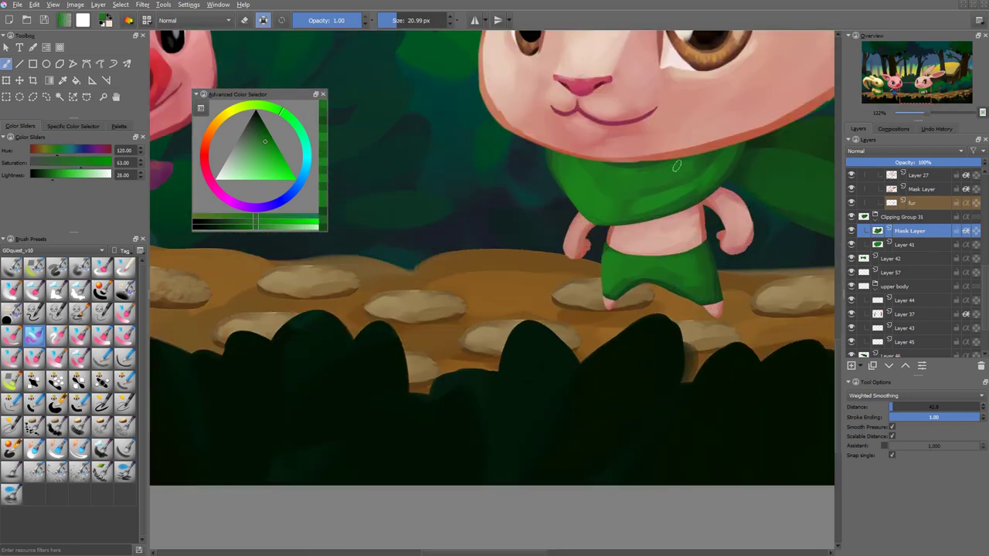
ctrl+click(665, 200)
scroll(676, 166, down, 5)
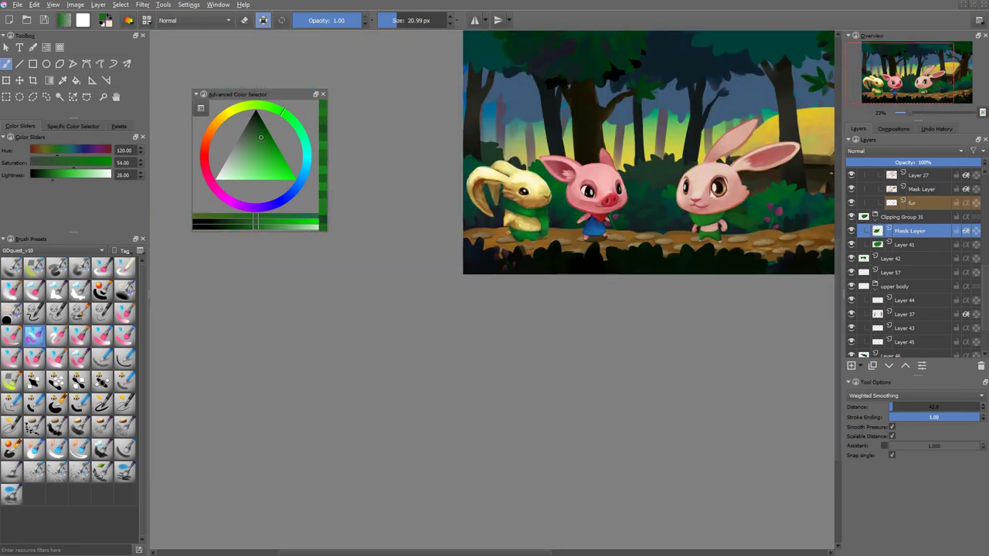
scroll(719, 223, up, 6)
ctrl+click(657, 165)
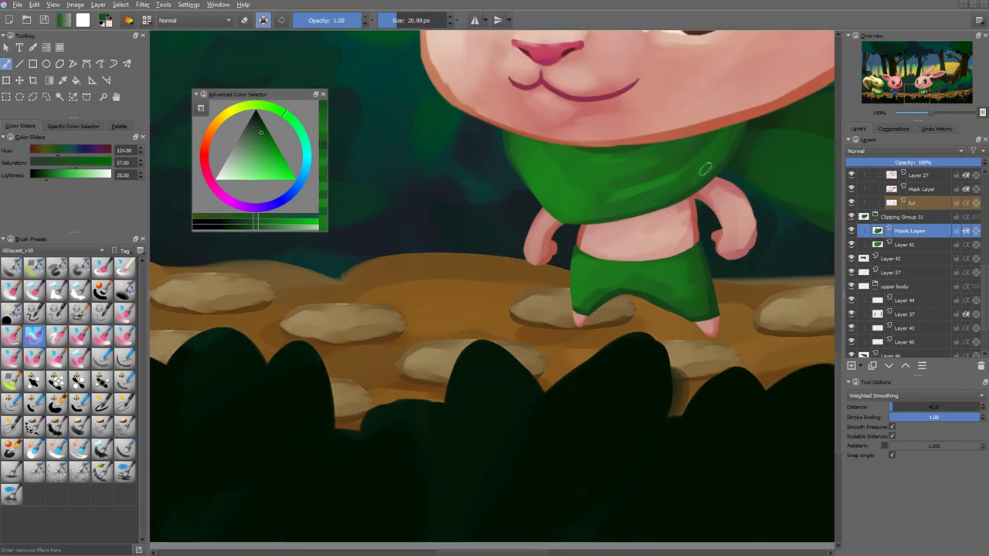
Lower the brush opacity to 0.80 and lighten the scarf's folds with green hue 124 at 37.96 px.
key(i)
key(i)
drag(704, 168, 616, 255)
key(l)
key(l)
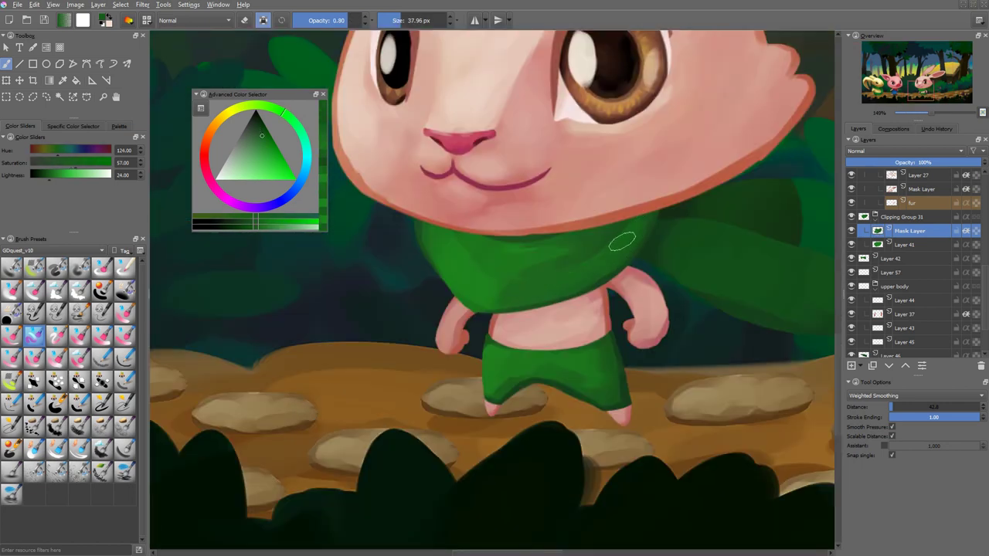
Smooth the scarf's front folds with sampled greens of hues 120, 122 and 123 using a 25.78 px brush.
key(bracketleft)
ctrl+click(572, 285)
ctrl+click(518, 271)
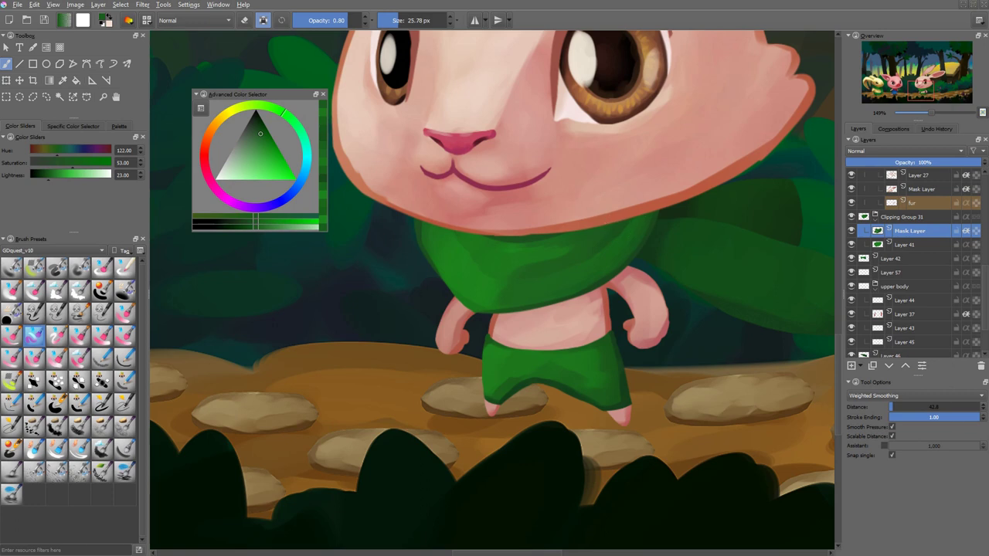
ctrl+click(540, 257)
ctrl+click(560, 298)
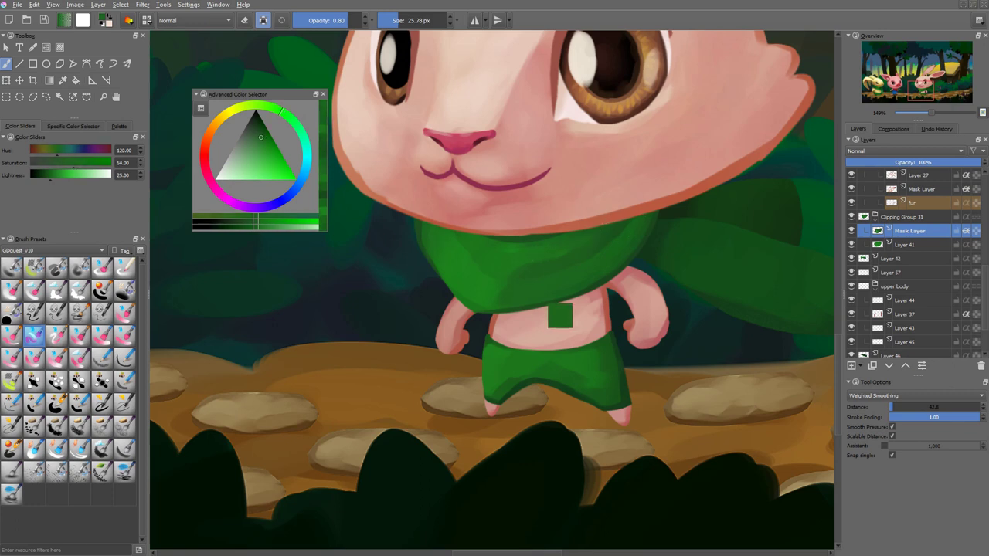
ctrl+click(568, 239)
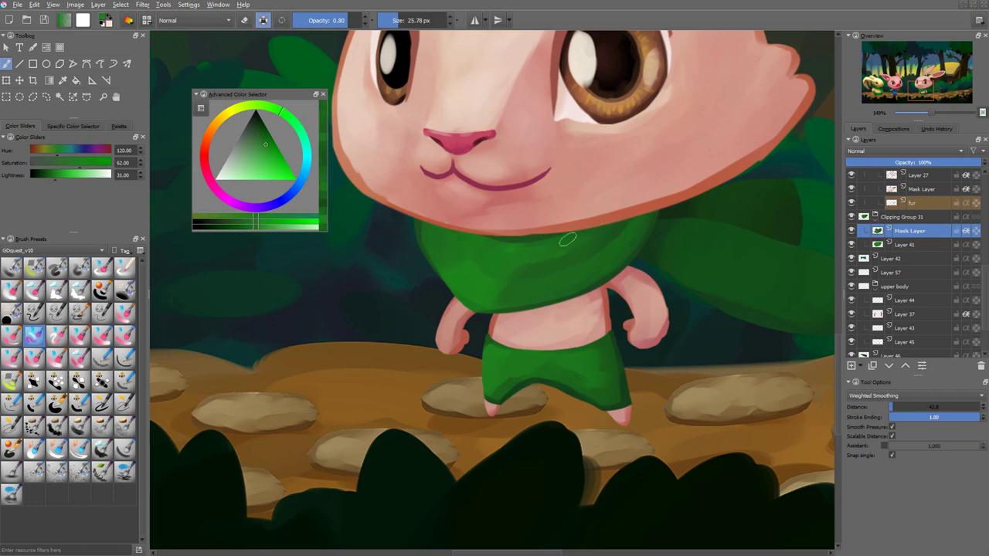
ctrl+click(500, 245)
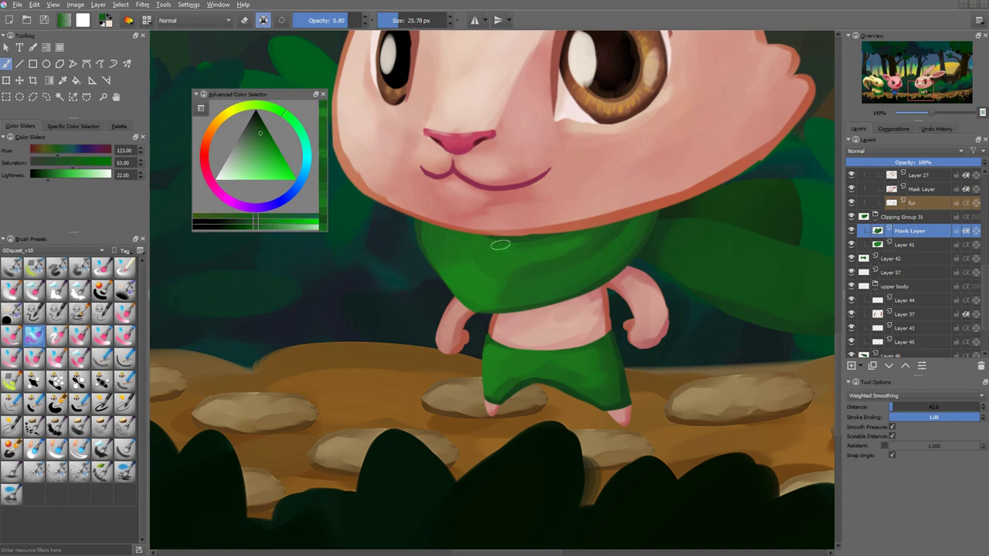
Shade the scarf's edge below the chin in dark green hue 123 at 44.71 px, and brighten it with a lighter green at 31.69 px.
scroll(492, 291, down, 5)
scroll(491, 291, up, 4)
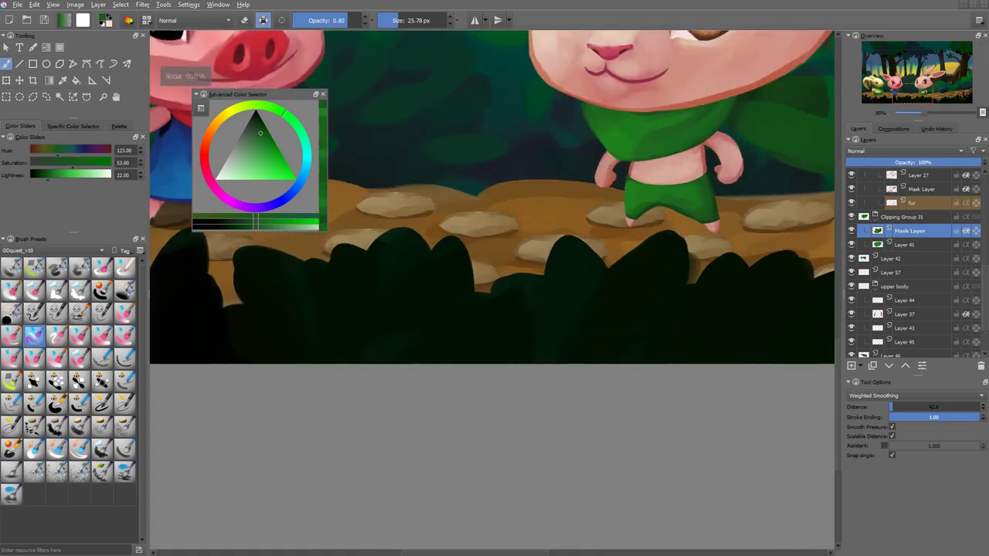
ctrl+click(761, 132)
ctrl+click(588, 93)
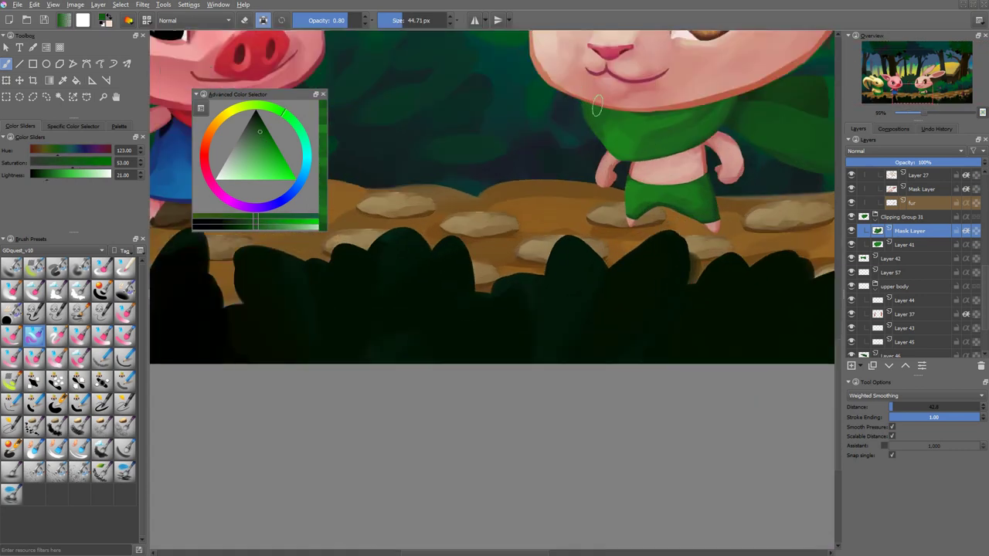
ctrl+click(676, 224)
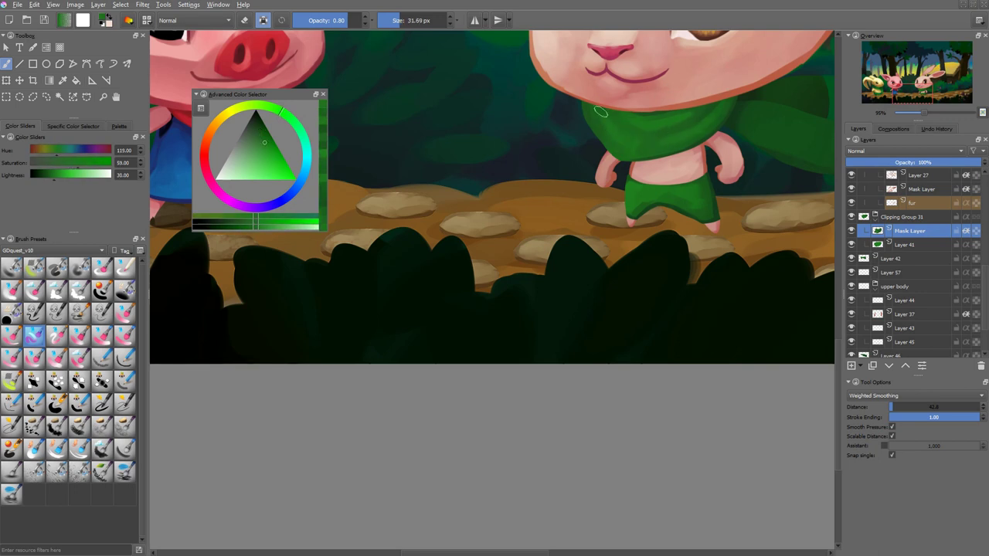
Refine the scarf's folds and upper edge with sampled greens of hues 124 and 120 using the 31.69 px brush.
scroll(680, 81, down, 3)
scroll(680, 100, up, 5)
ctrl+click(587, 176)
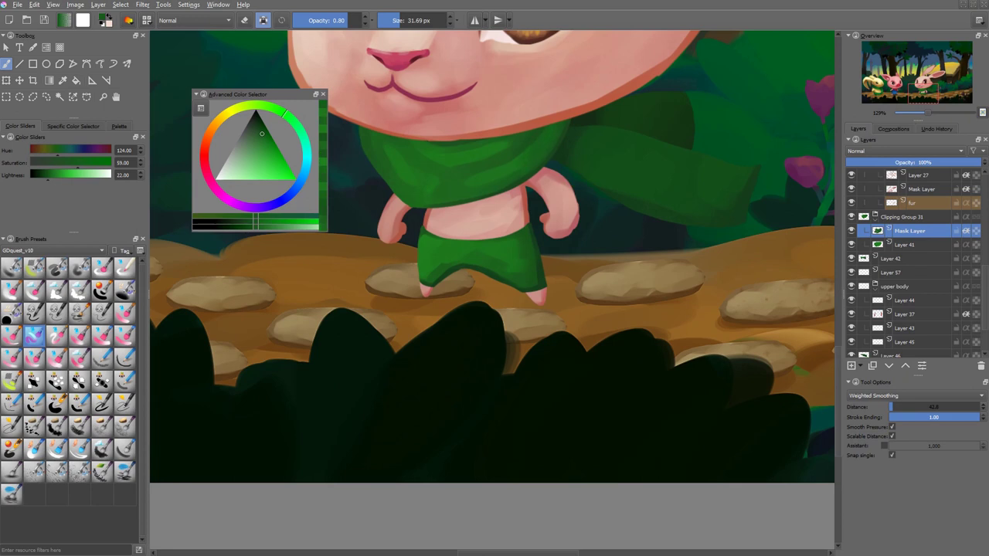
ctrl+click(434, 198)
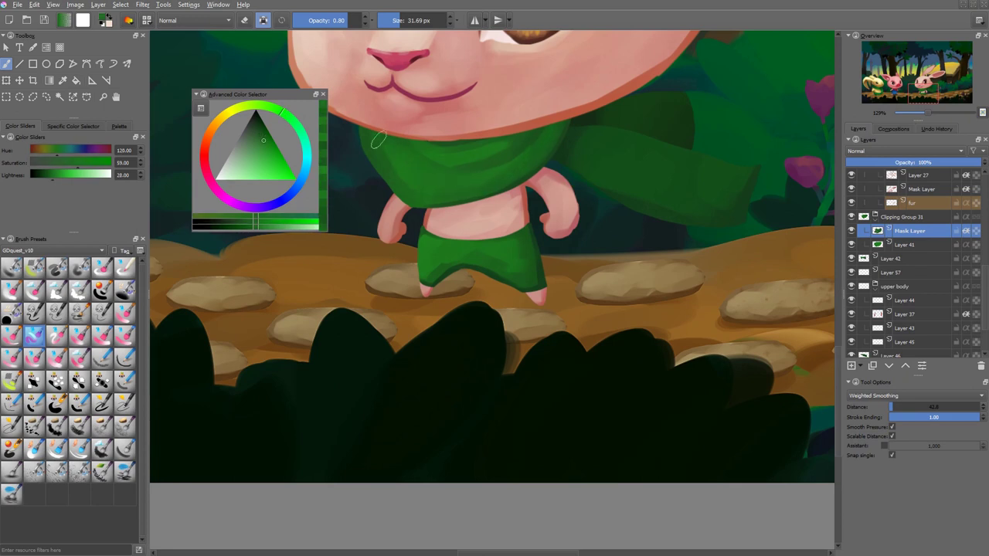
ctrl+click(422, 160)
ctrl+click(535, 180)
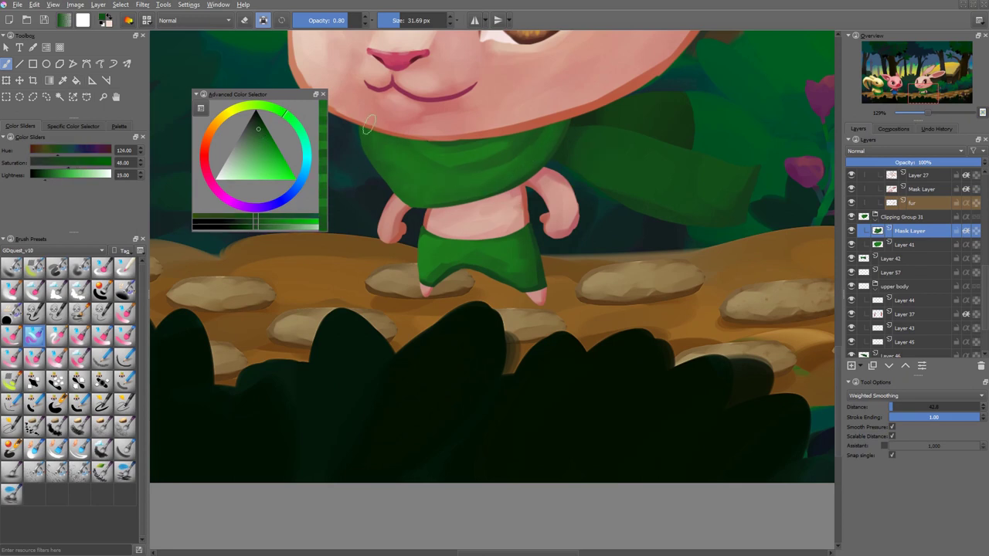
Restore the brush opacity to 1.00 and sharpen the scarf's folds under the chin in green hue 121 with a 16.91 px brush.
key(o)
key(o)
ctrl+click(366, 158)
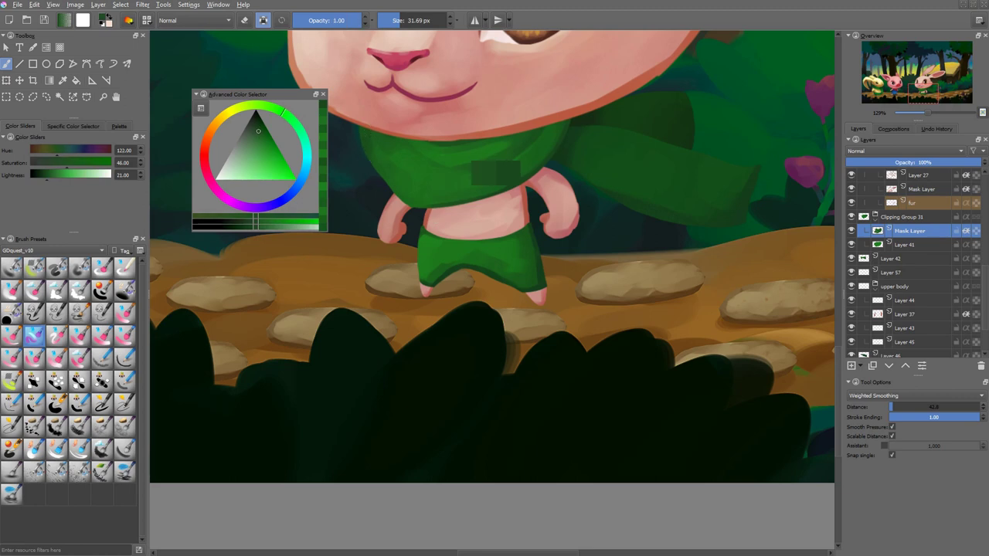
shift+drag(416, 131, 371, 122)
ctrl+click(414, 150)
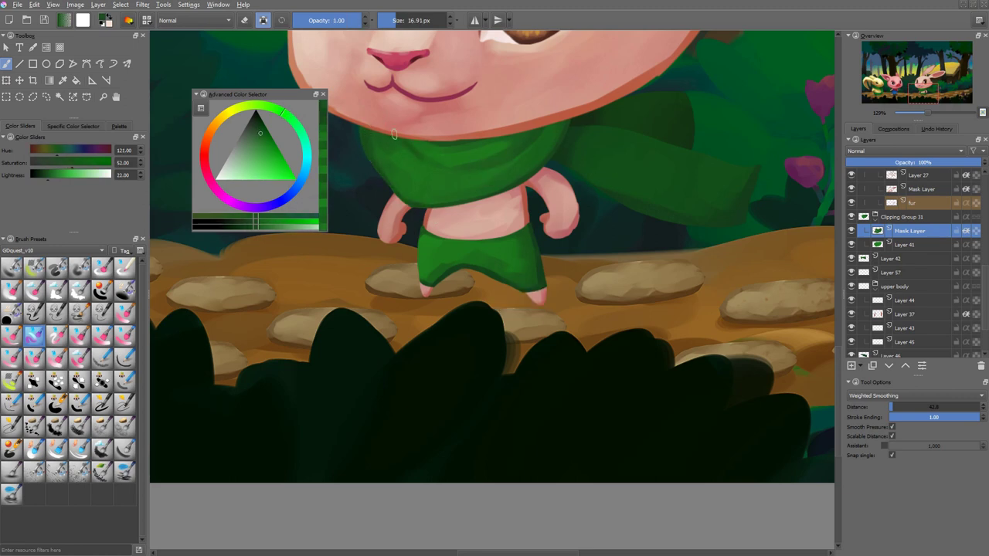
ctrl+click(403, 156)
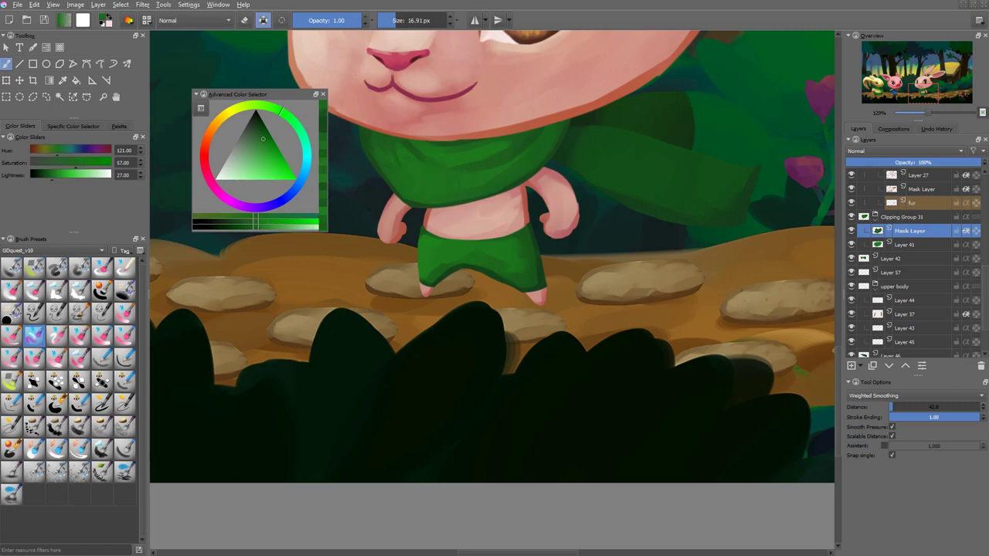
ctrl+click(407, 180)
Select Clipping Group 31 and reshape the rabbit's scarf with a Liquify transform.
scroll(523, 189, down, 5)
scroll(523, 189, up, 4)
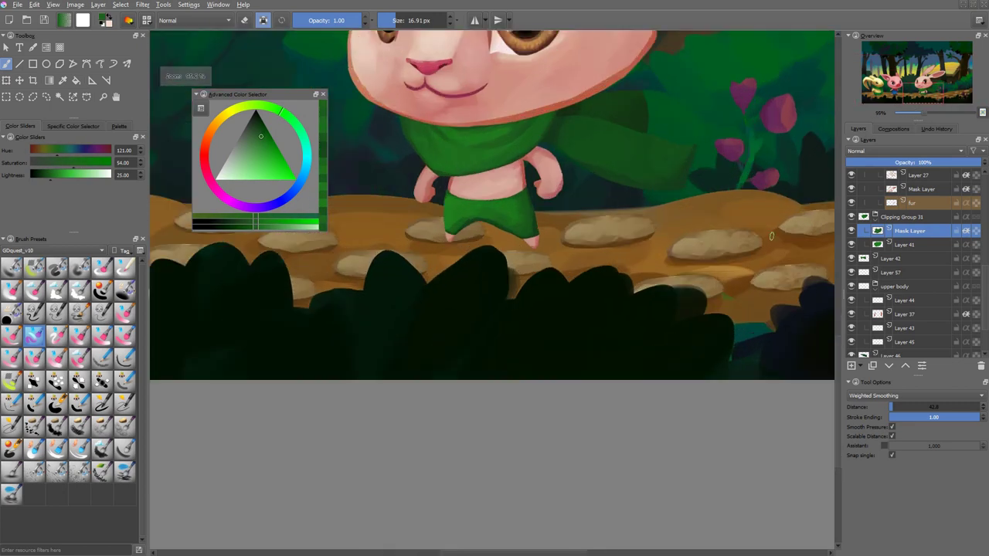
key(Page_Up)
key(ctrl+t)
mouse_move(519, 187)
mouse_down()
mouse_move(360, 127)
mouse_move(364, 111)
mouse_move(394, 73)
mouse_move(465, 68)
mouse_move(385, 119)
mouse_move(383, 186)
mouse_move(405, 200)
mouse_move(505, 187)
mouse_move(596, 122)
mouse_up()
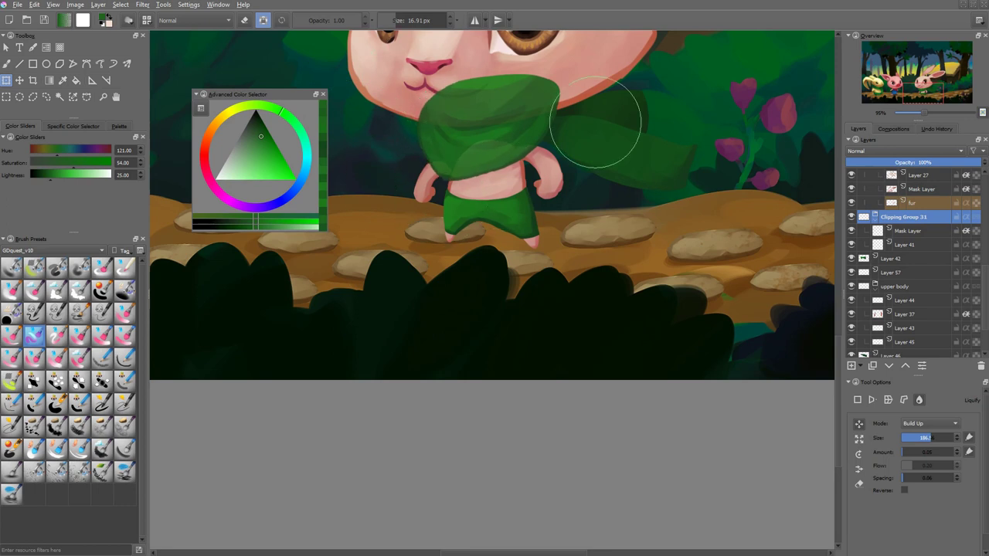
key(Return)
scroll(596, 121, down, 5)
scroll(618, 167, up, 8)
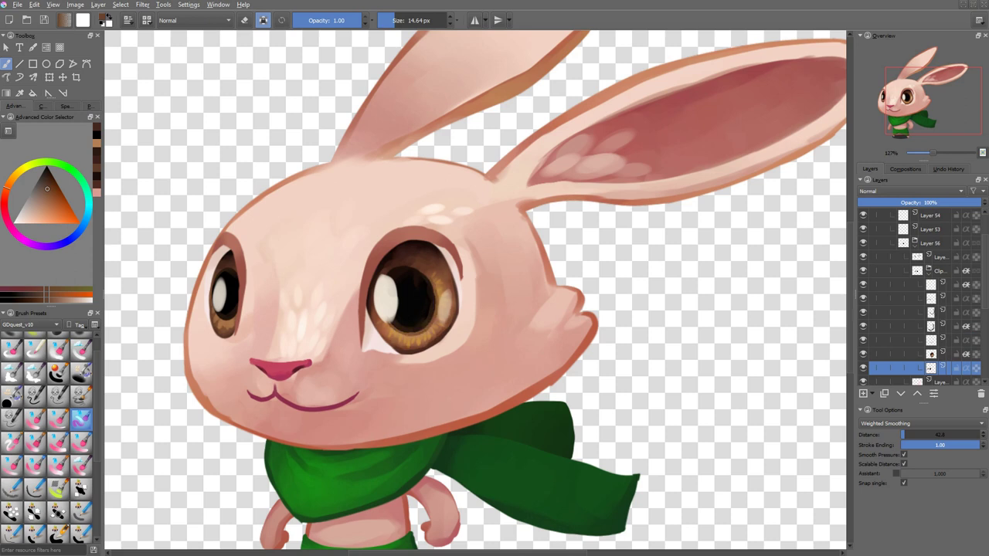
Select the rabbit's lower face with the Contiguous Area Selection and soften the selection mask with a filter.
click(896, 312)
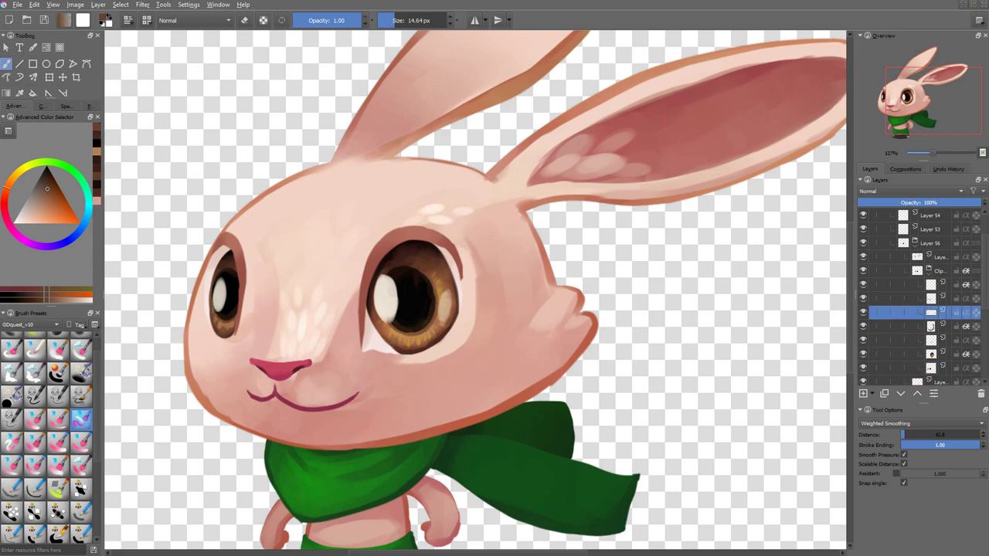
key(2)
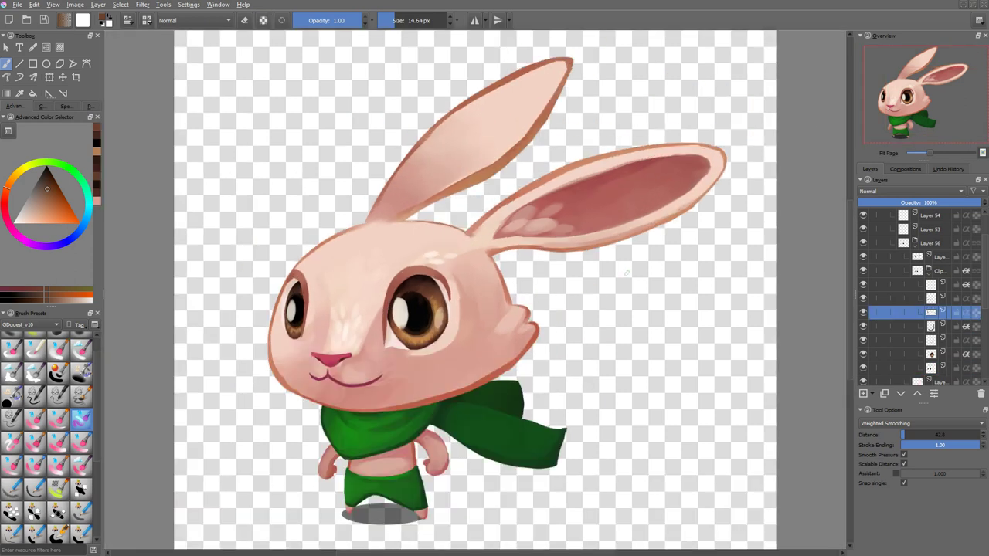
scroll(920, 309, down, 2)
click(923, 382)
key(ctrl+w)
click(357, 377)
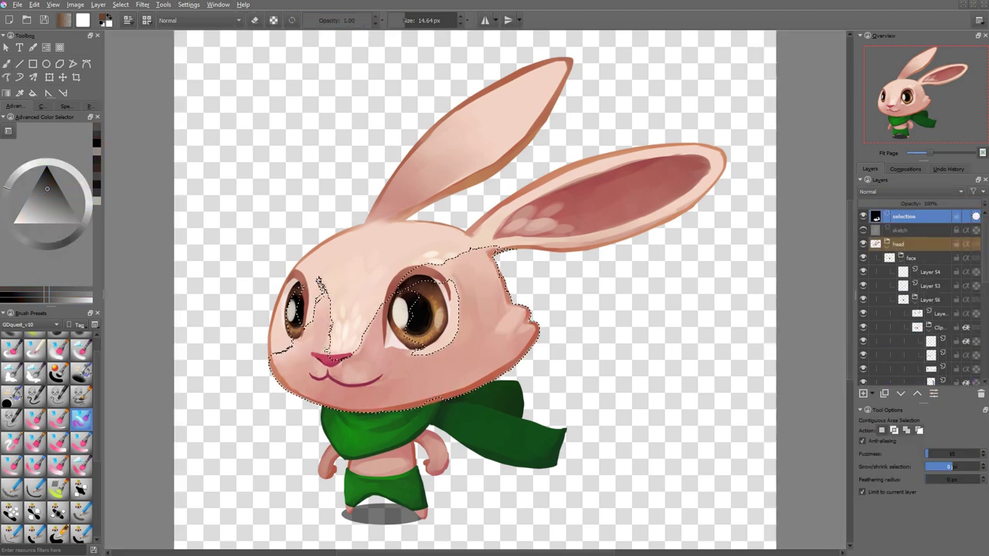
alt+click(876, 217)
click(142, 5)
click(282, 51)
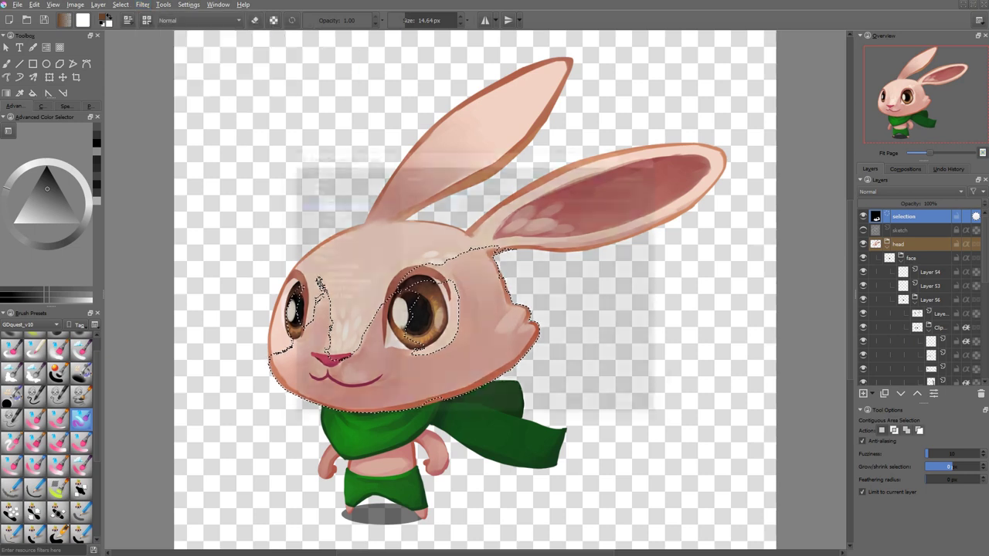
Apply an HSV/HSL adjustment of saturation 2 and lightness -1 to the fur layer's selected face area, and clear the selection.
click(919, 270)
key(ctrl+u)
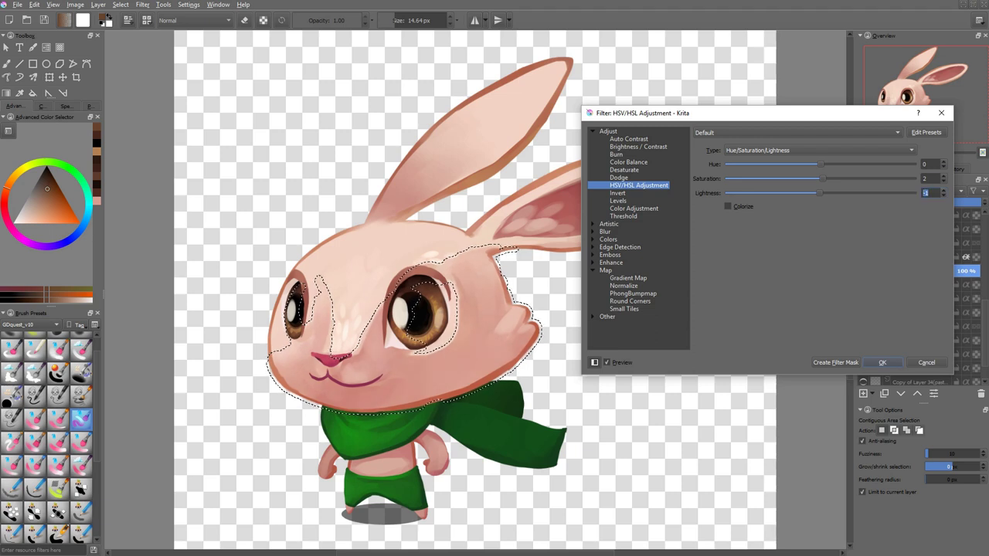
key(Return)
key(ctrl+shift+a)
key(b)
Touch up the fur beside the far eye with the cheek's sampled pink and a 39.83 px brush.
scroll(463, 377, down, 5)
scroll(464, 377, up, 8)
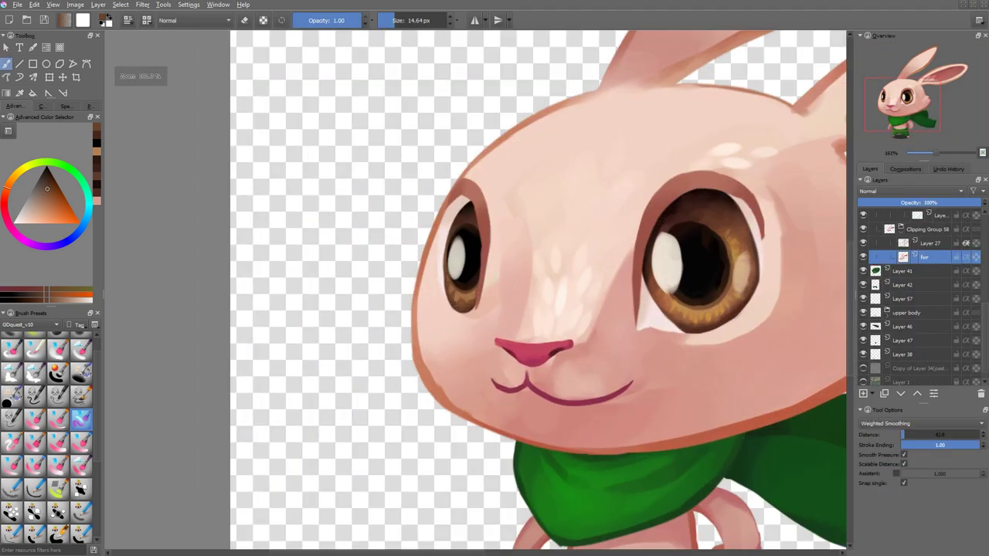
ctrl+click(463, 377)
drag(498, 247, 512, 232)
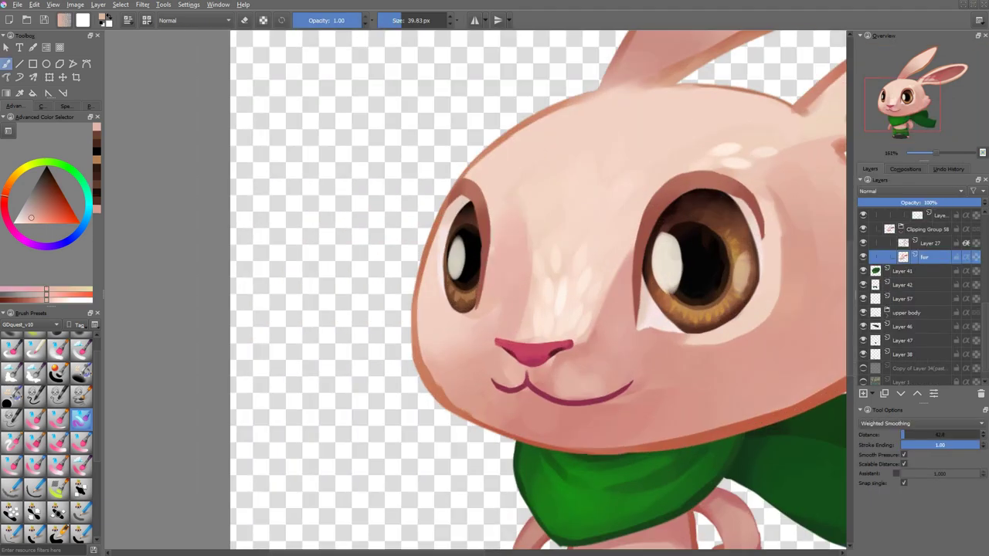
Move the far eye on Layer 56 toward the nose, to position x 307 px, y 673 px.
key(Page_Up)
key(Page_Up)
key(minus)
key(minus)
key(minus)
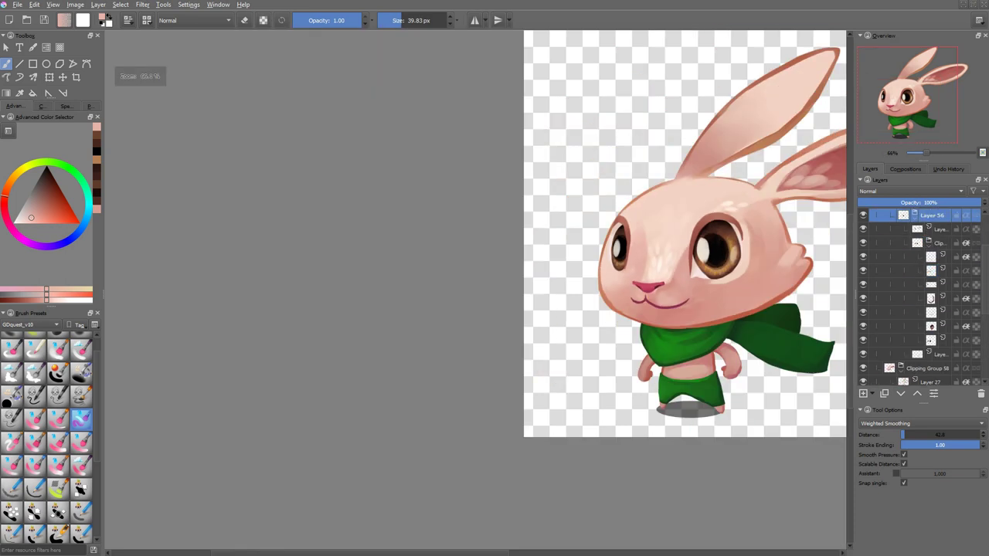
key(ctrl+t)
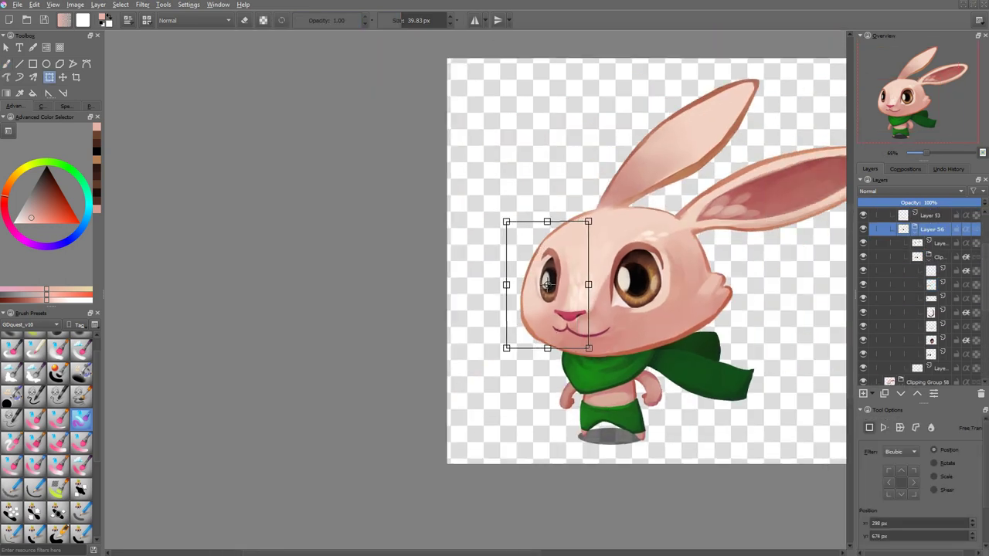
key(Return)
key(ctrl+shift+0)
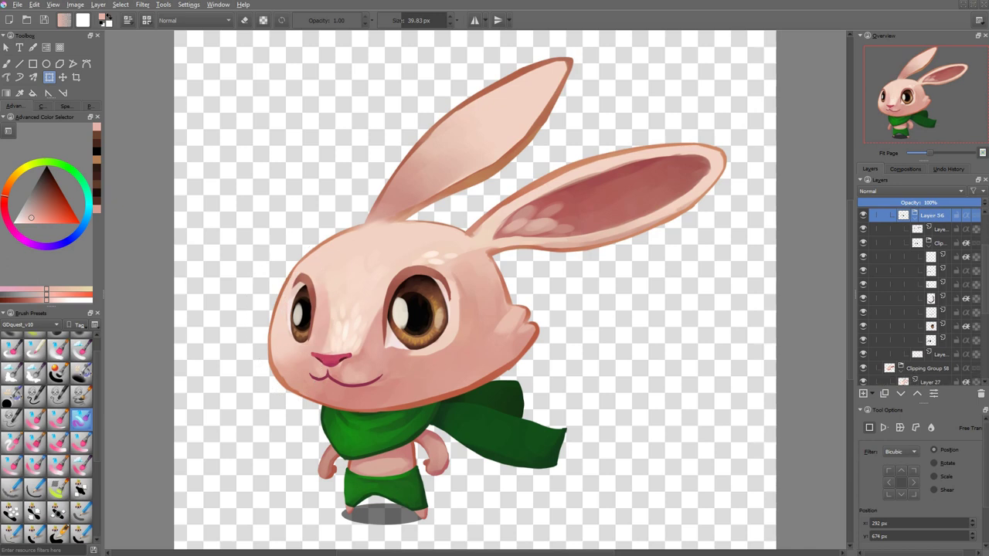
key(ctrl+t)
drag(299, 319, 306, 319)
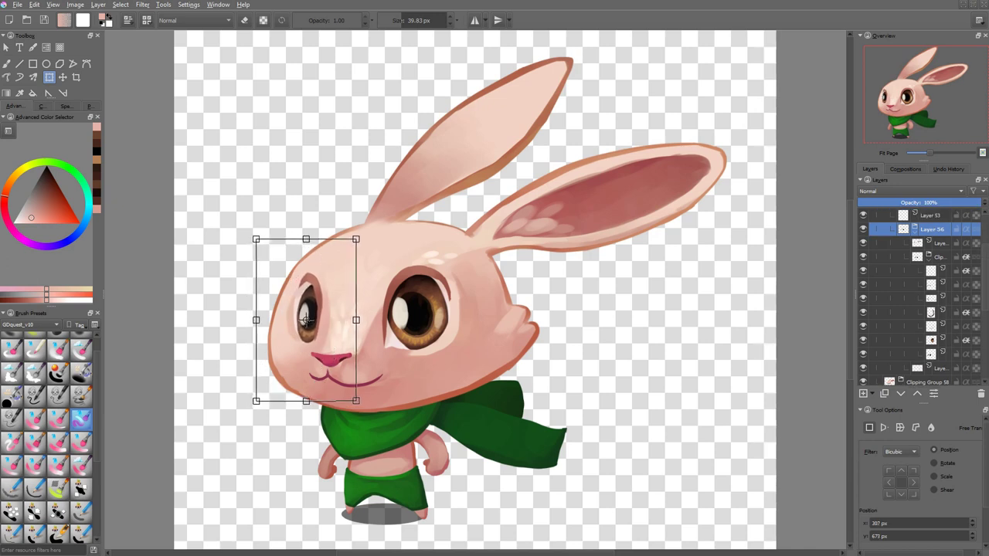
key(Return)
On the fur layer, retouch the skin around the eyes and cheeks with sampled pinks using a 29.77 px brush.
key(b)
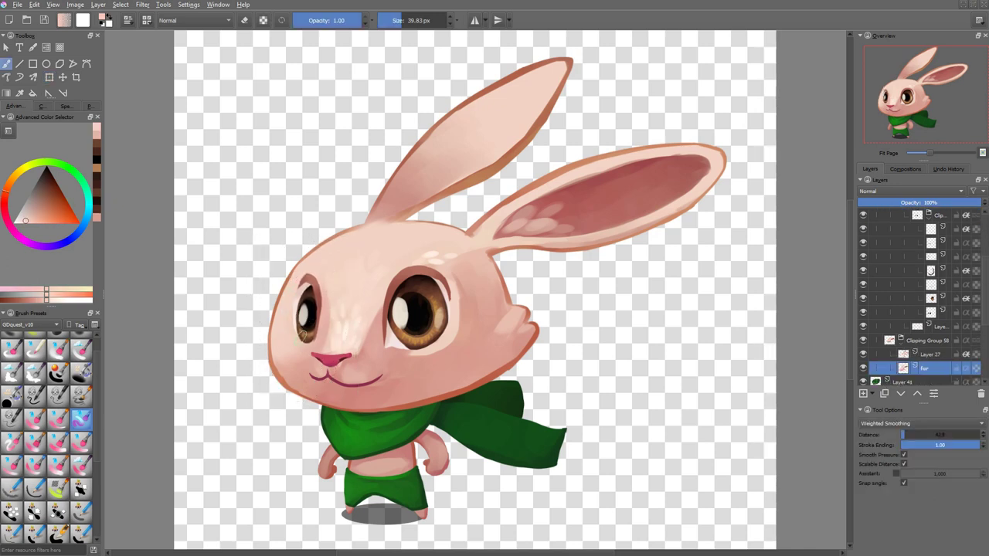
ctrl+click(303, 282)
key(bracketleft)
scroll(473, 293, down, 3)
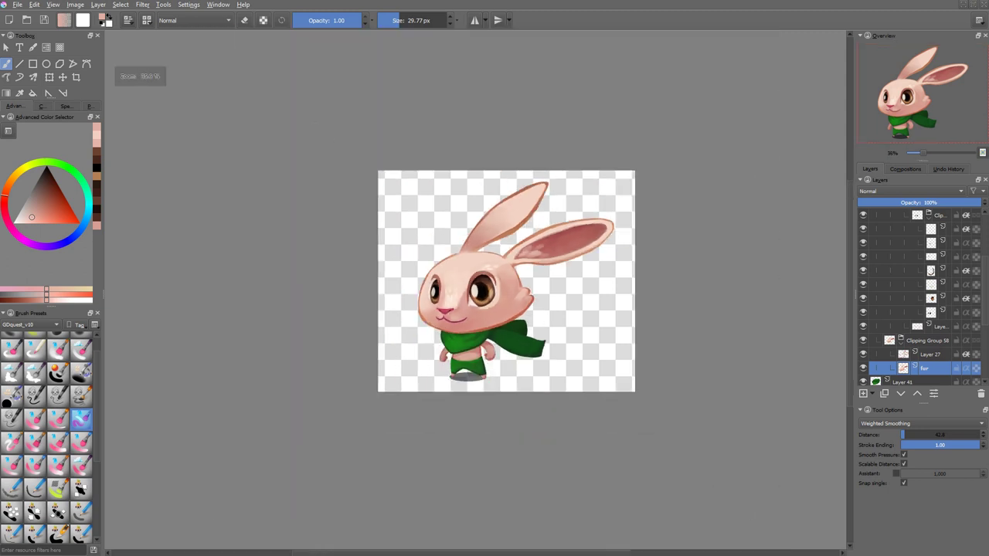
scroll(473, 294, up, 5)
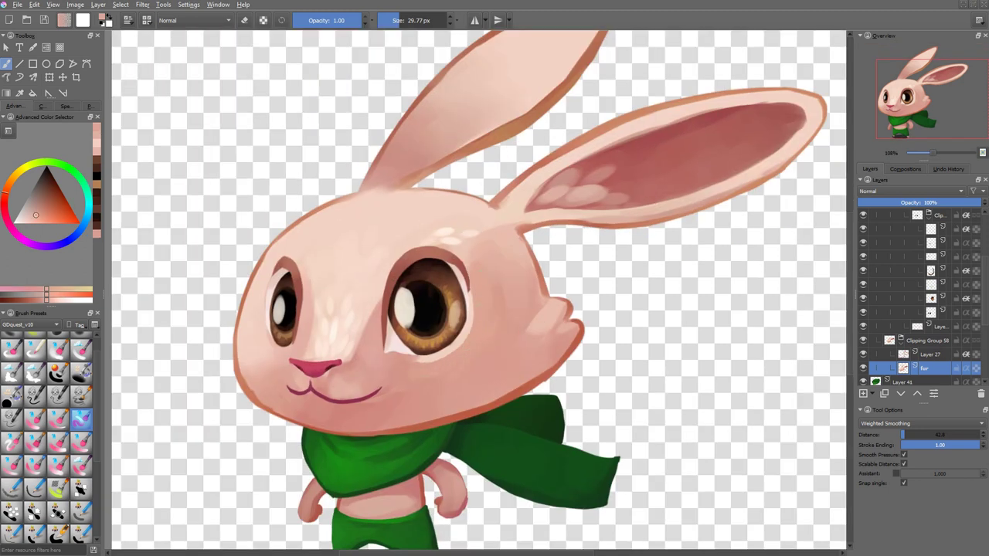
ctrl+click(462, 349)
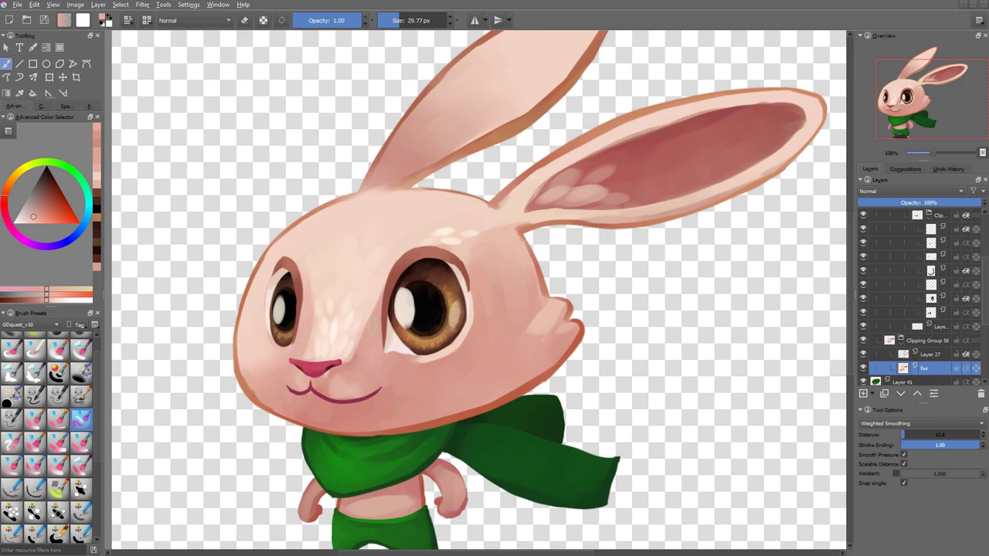
Boost the front scarf's contrast with a Color Adjustment S-curve on the Lightness channel.
key(minus)
key(minus)
key(minus)
key(minus)
key(2)
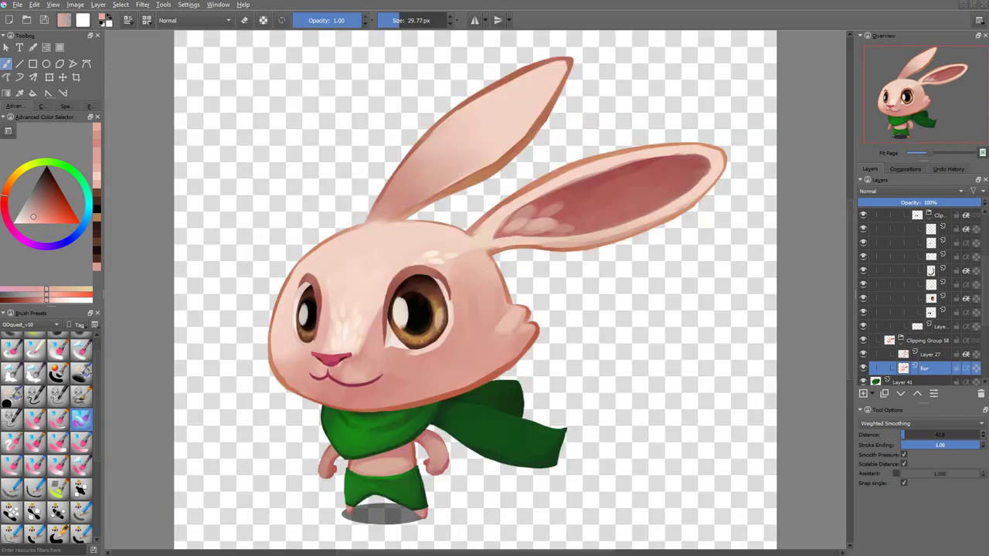
key(ctrl+m)
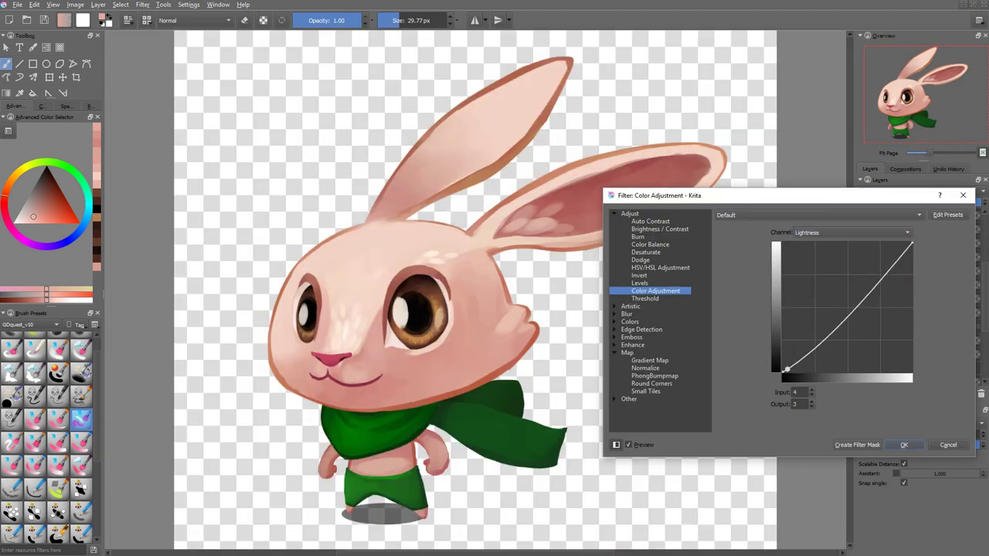
drag(846, 303, 856, 283)
drag(815, 325, 814, 338)
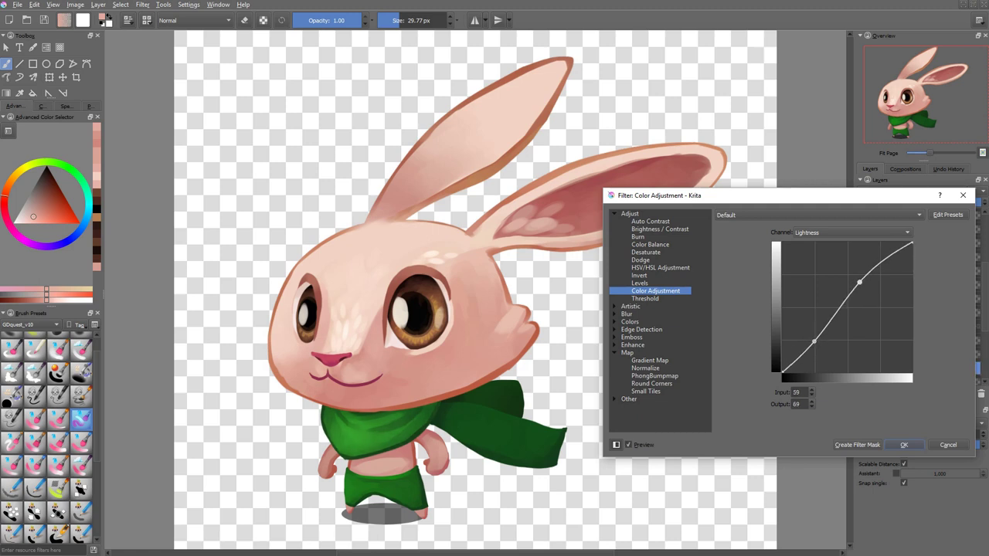
key(Return)
Open the HSV/HSL Adjustment filter for Layer 46.
key(ctrl+u)
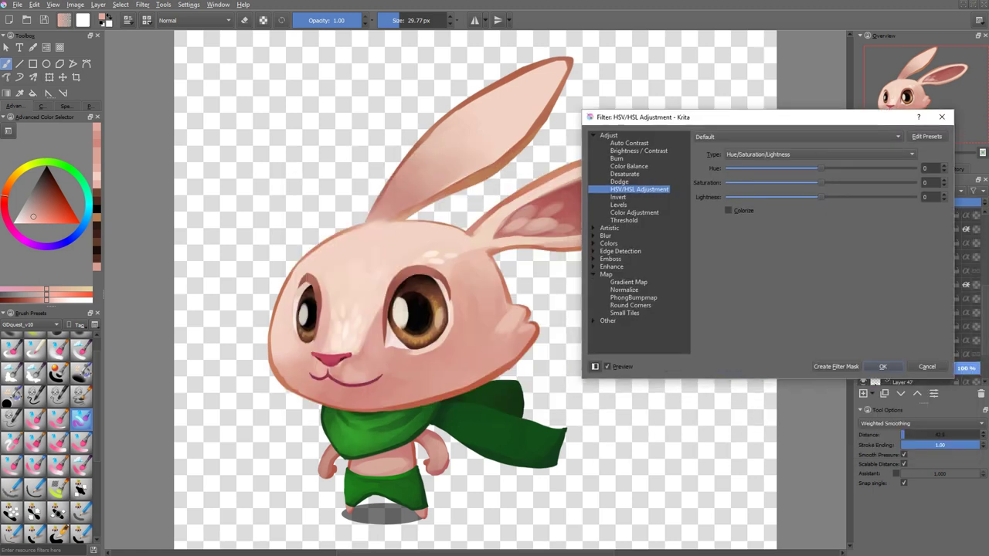